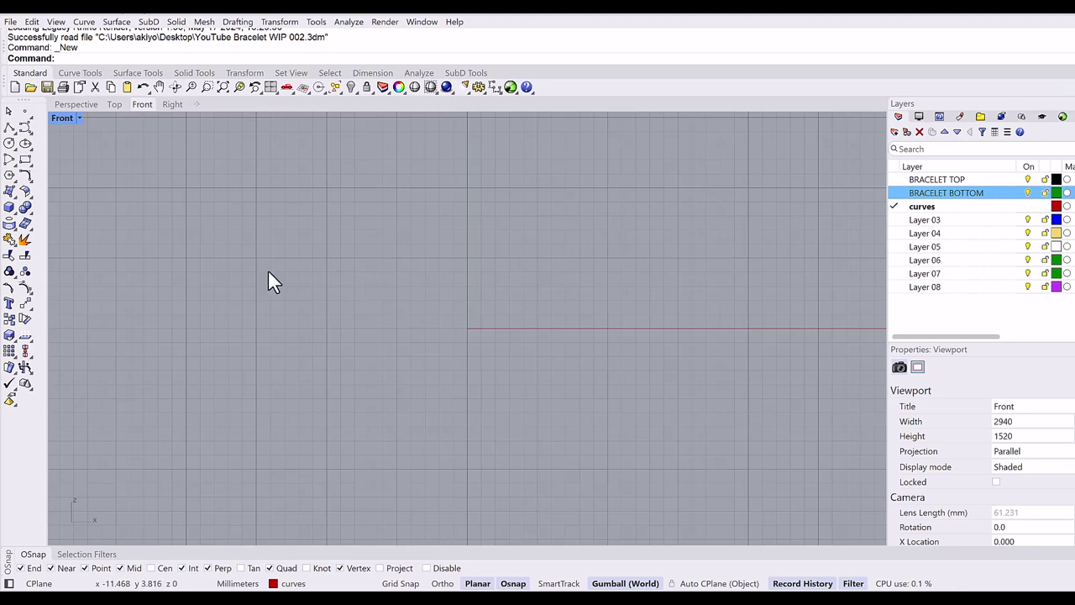
Step: Draw an ellipse centred on the origin in the front view with a 28 mm horizontal and a 21.75 mm vertical semi-axis
click(26, 143)
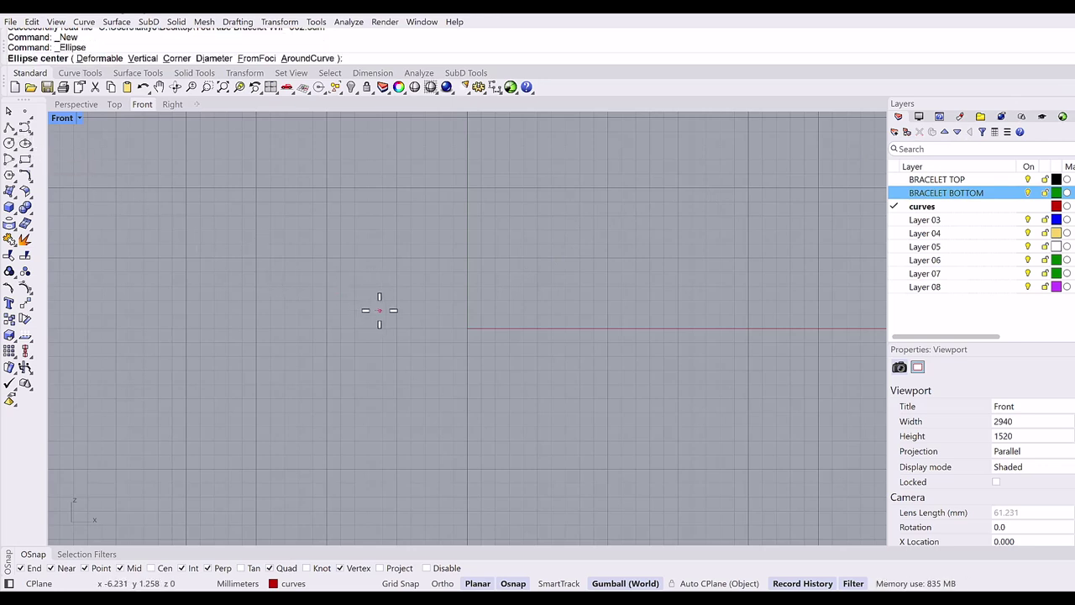
text(0)
key(Return)
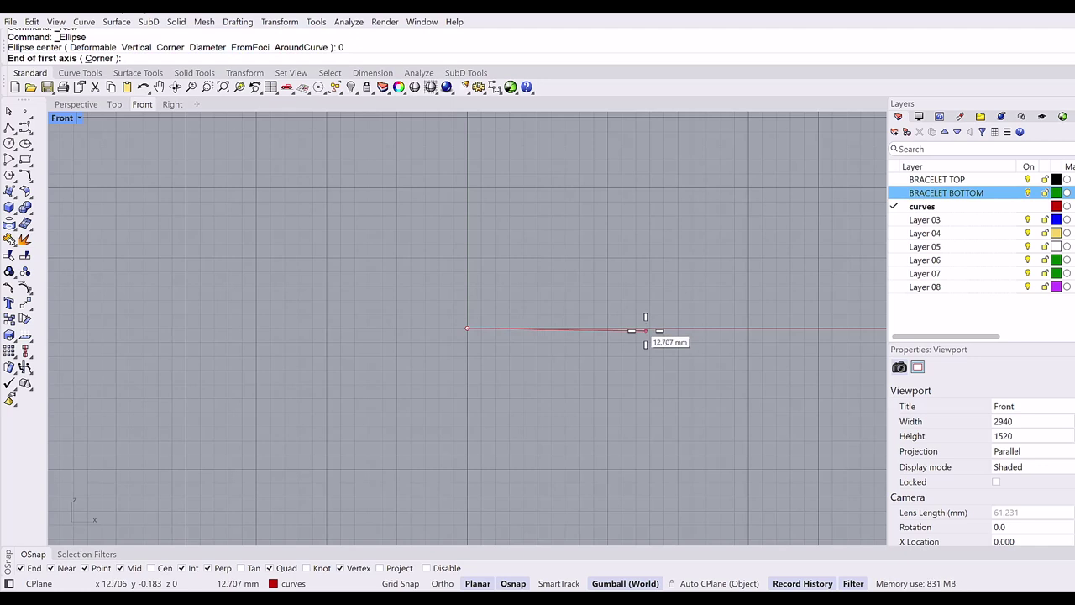
text(2)
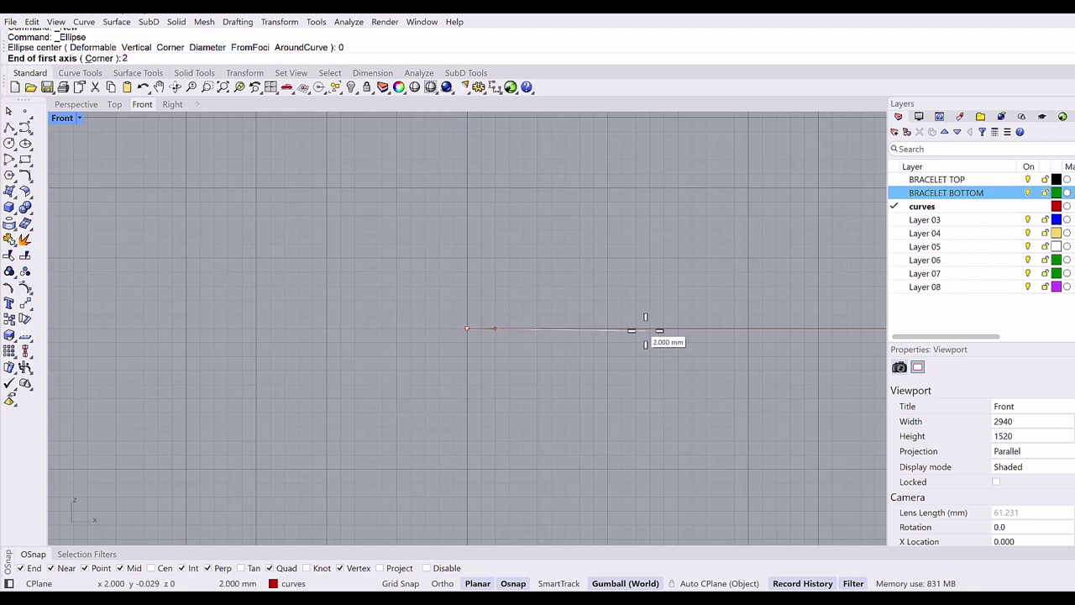
text(8)
key(Return)
key(F8)
click(642, 325)
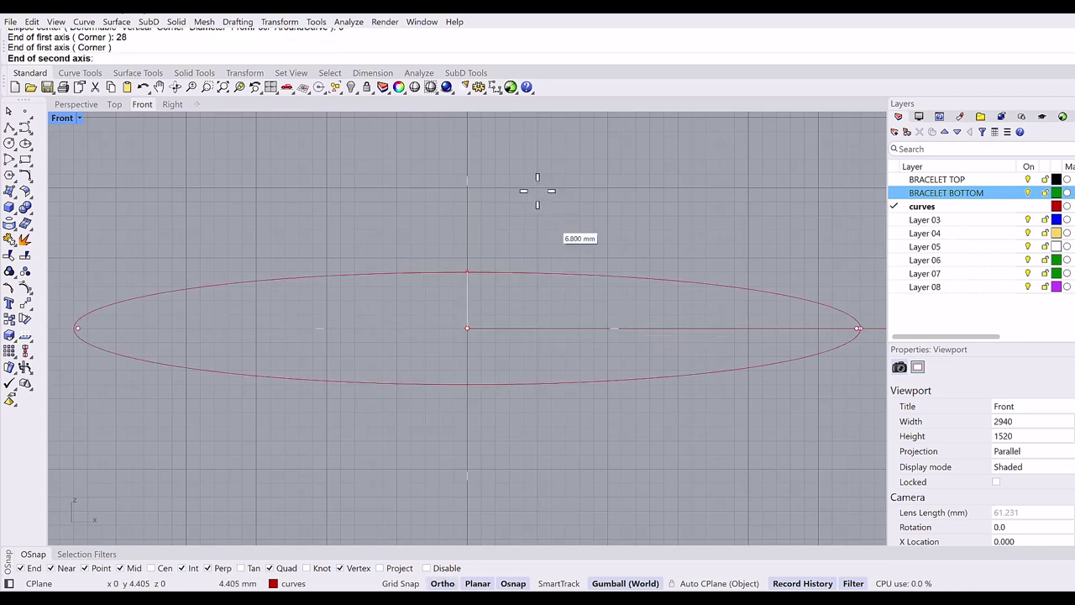
scroll(531, 180, down, 2)
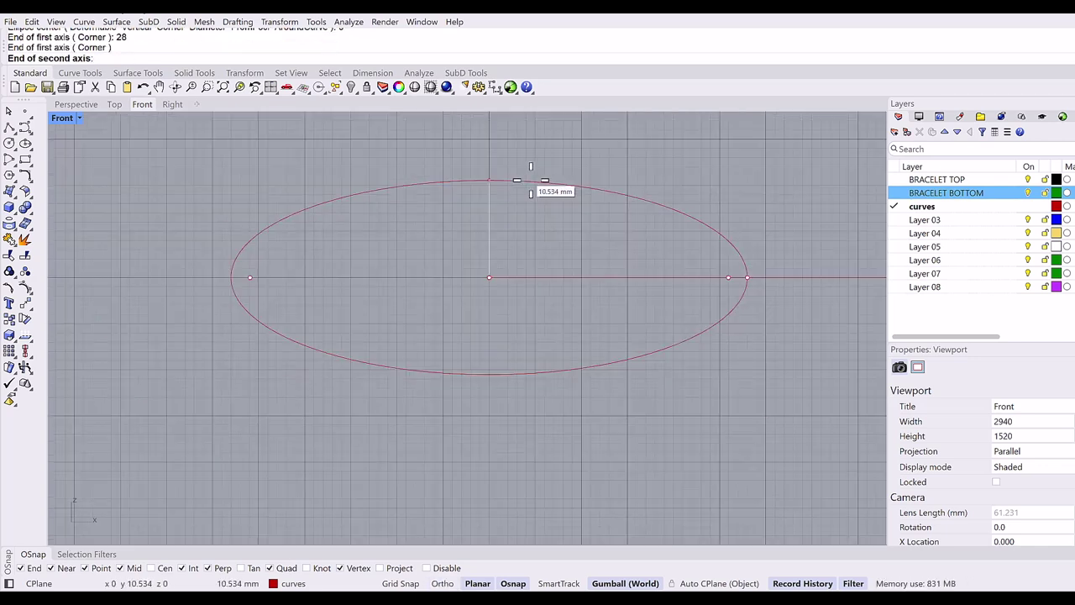
text(21.75)
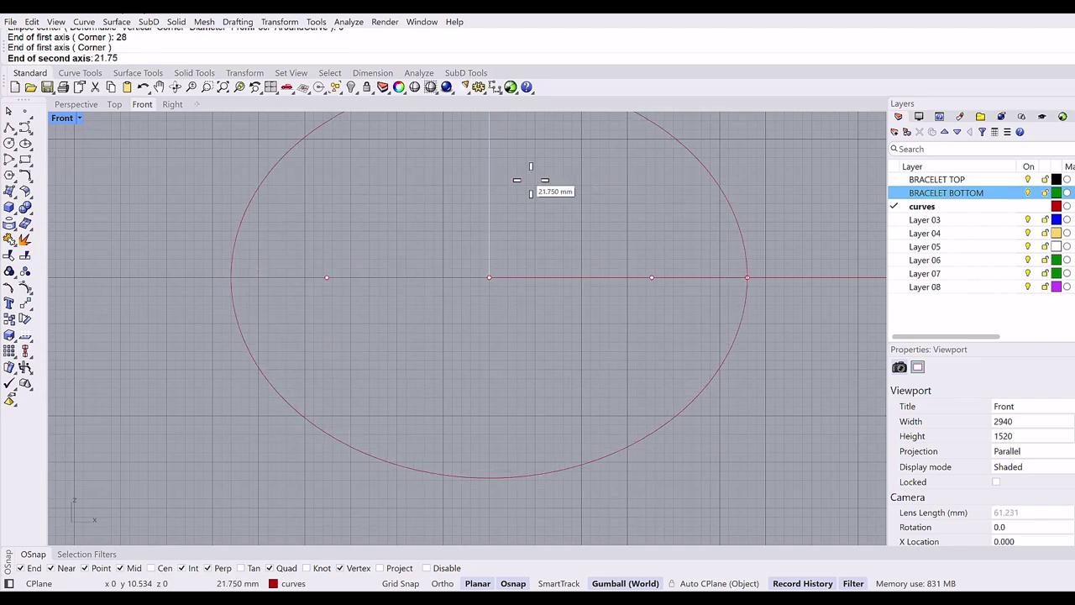
key(Return)
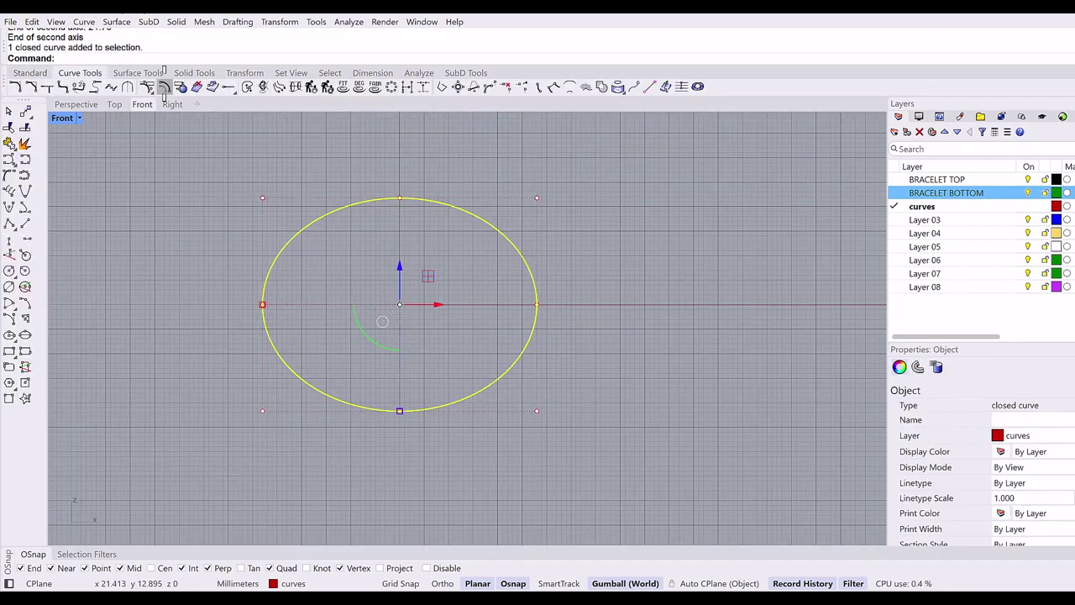
Step: Offset the ellipse outward by 4 mm
click(184, 89)
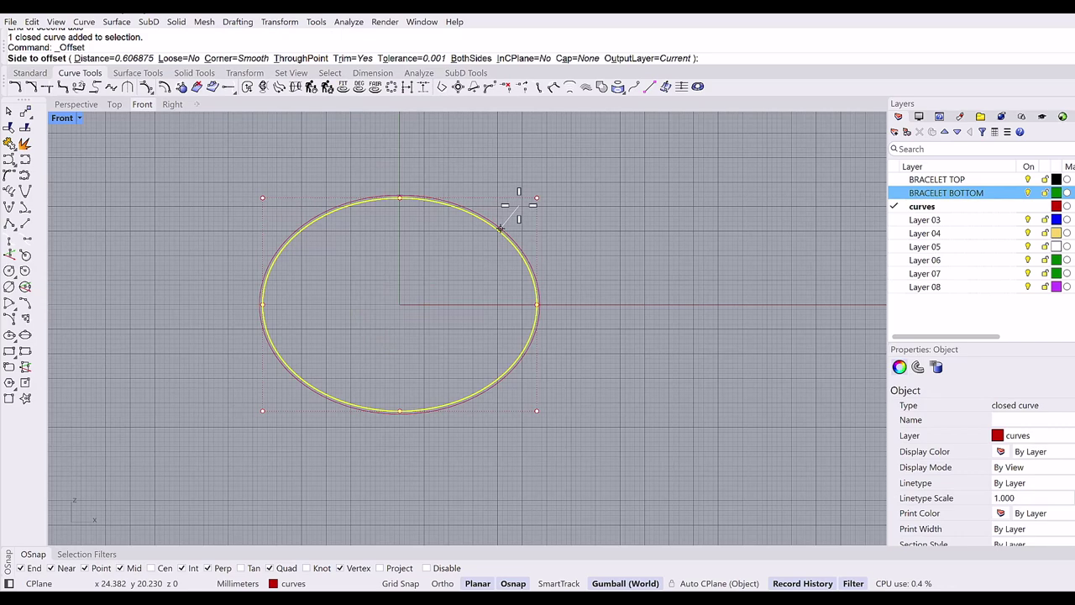
text(4)
key(Return)
click(453, 203)
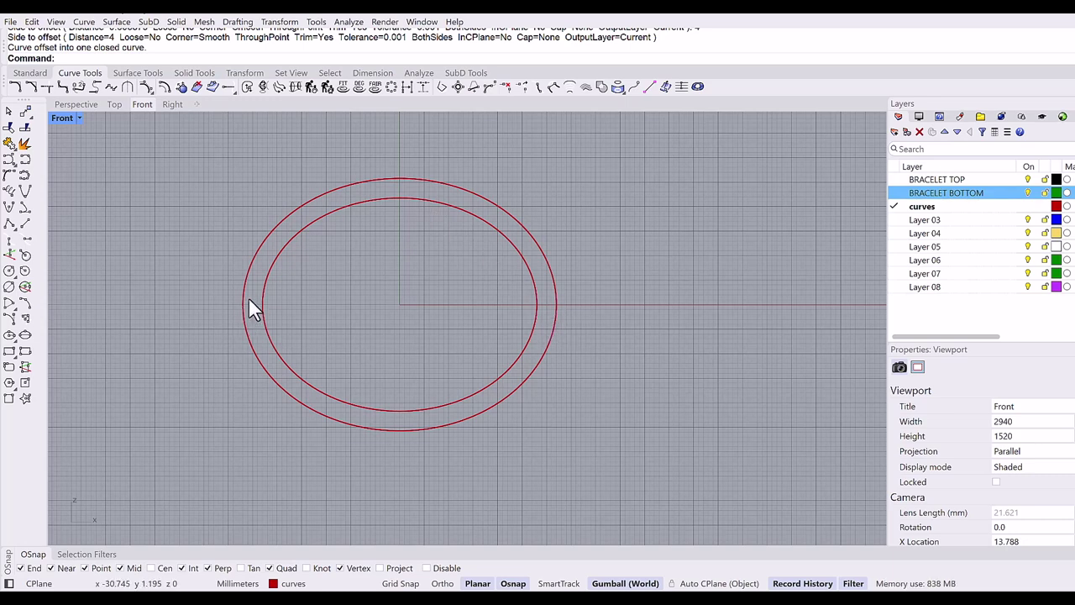
Step: Extrude the two ellipses 4 mm to both sides in the perspective view, making a solid ring on the BRACELET TOP layer
click(88, 104)
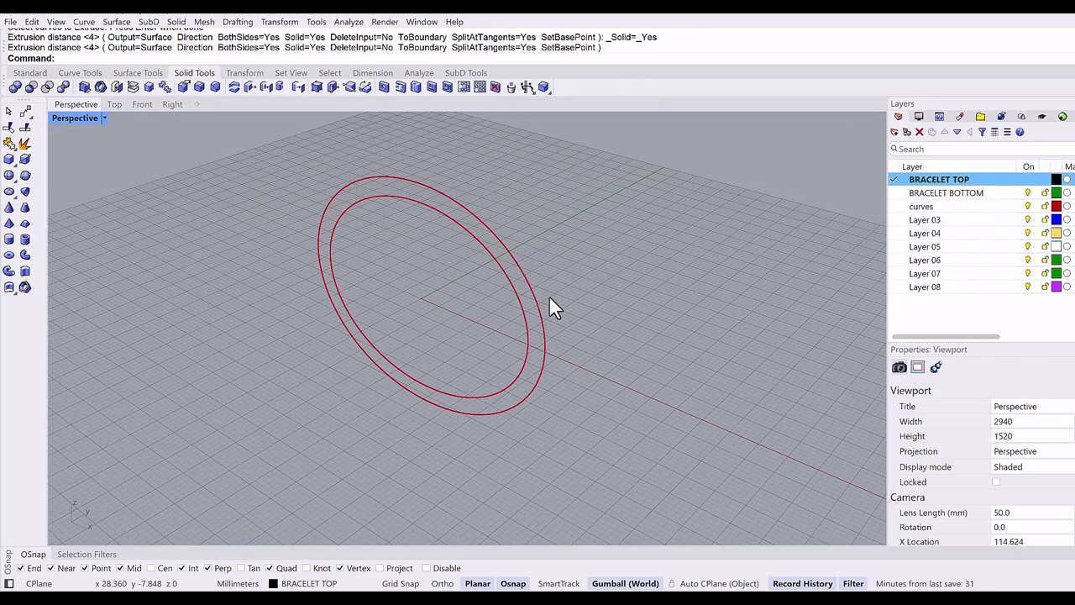
click(514, 297)
right_drag(495, 294, 434, 290)
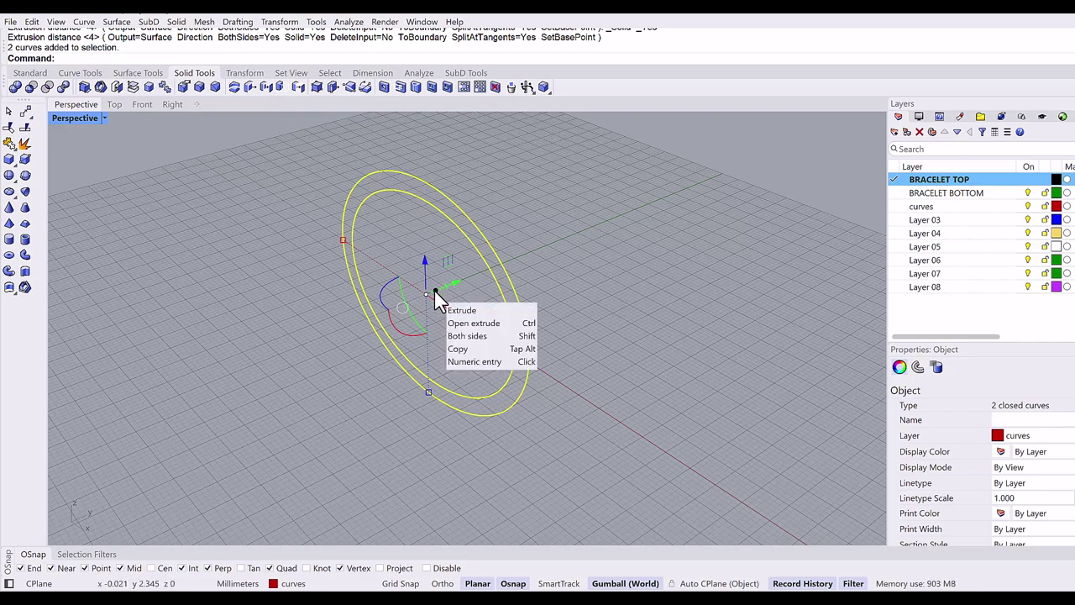
drag(436, 294, 486, 289)
text(4)
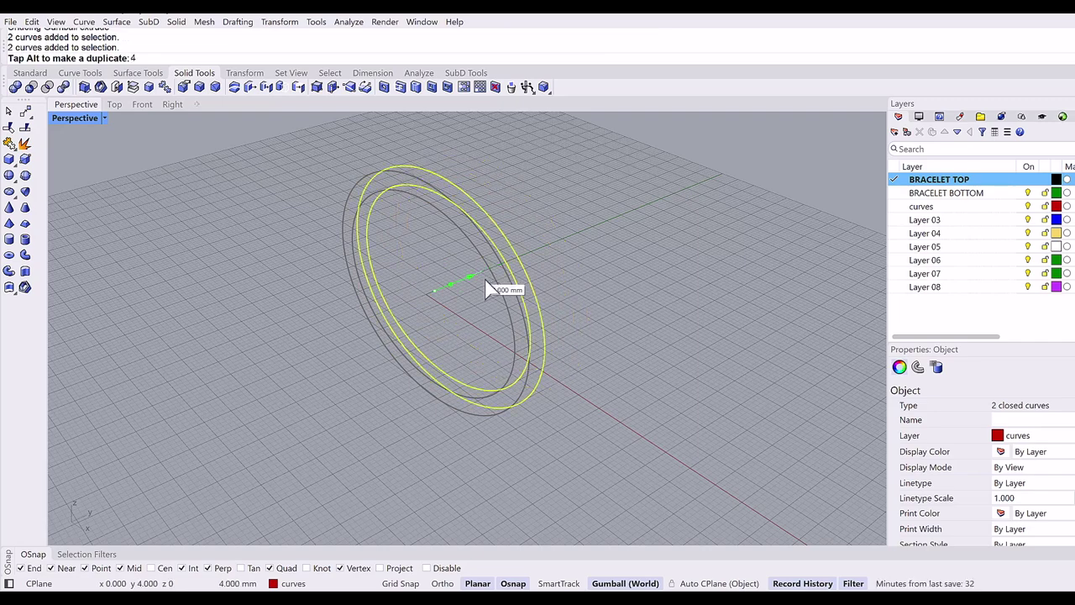
key(shift)
key(Return)
click(571, 277)
right_drag(413, 291, 356, 298)
scroll(343, 286, up, 3)
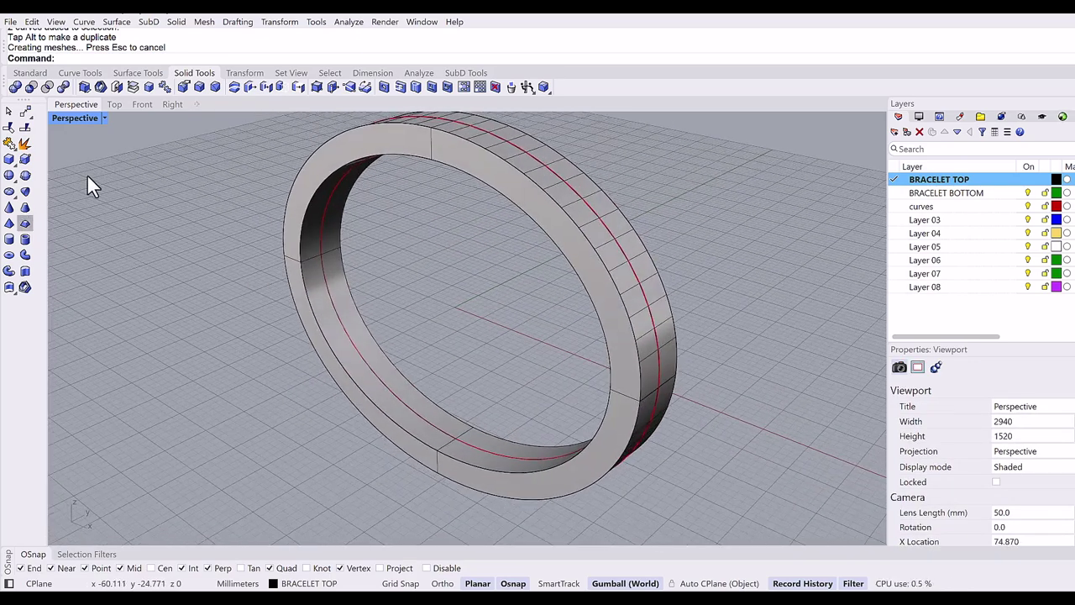
Step: Extract the ring's inner surface and delete it
click(133, 87)
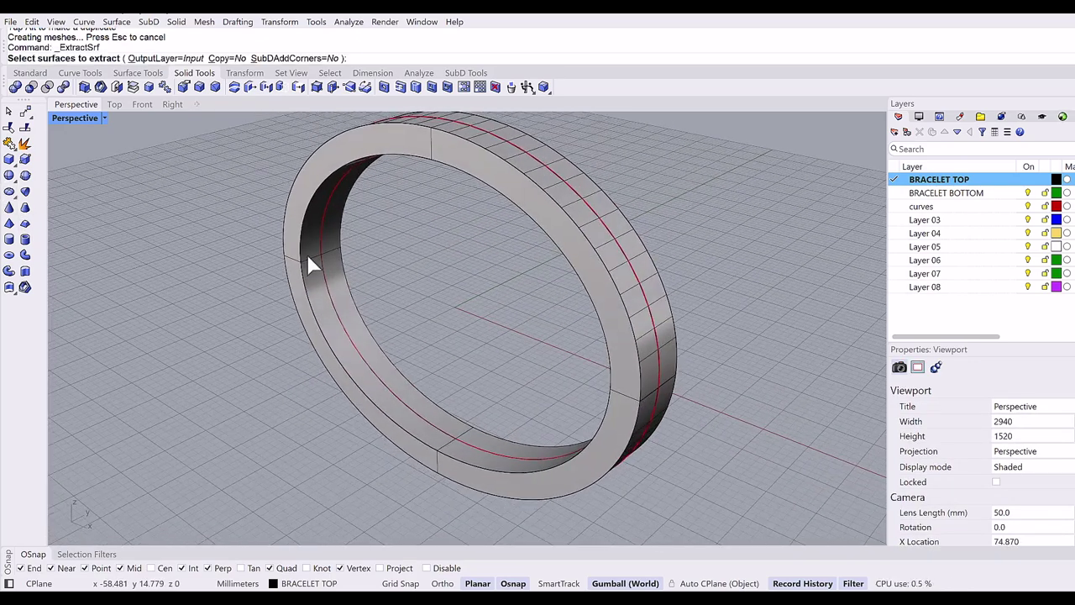
click(343, 301)
key(Return)
key(Delete)
key(Escape)
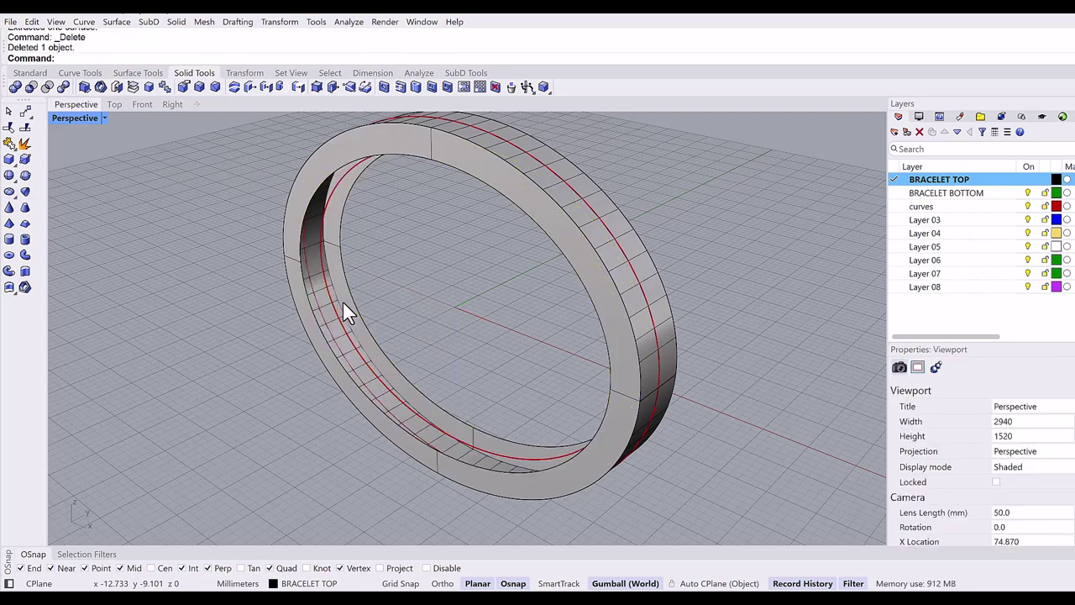
Step: Offset the open ring inward by about 1.2 mm as a solid, with round corners and the input deleted
click(136, 73)
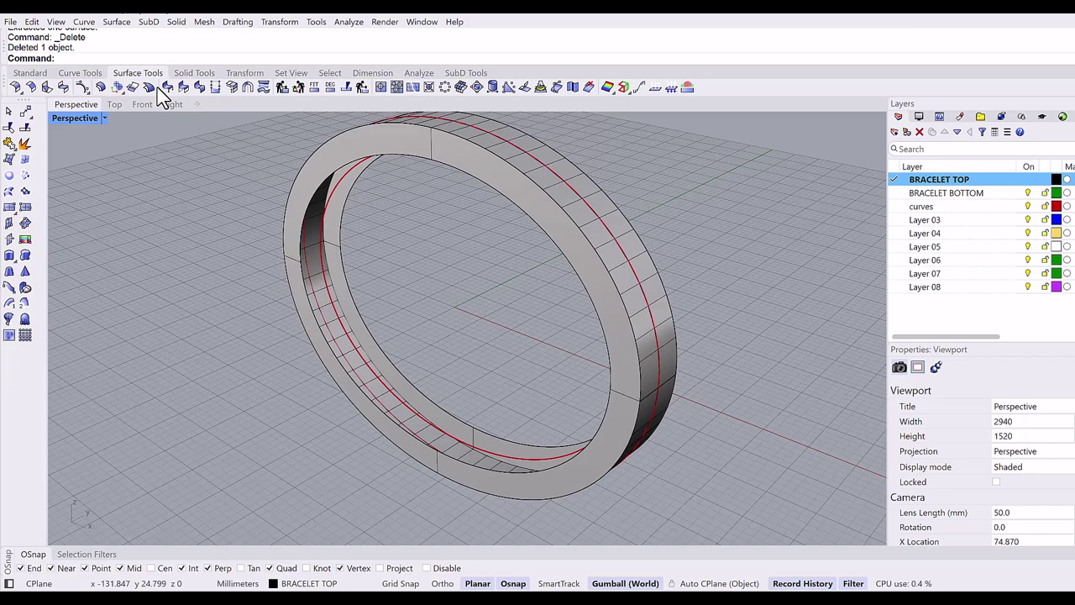
click(101, 87)
click(361, 156)
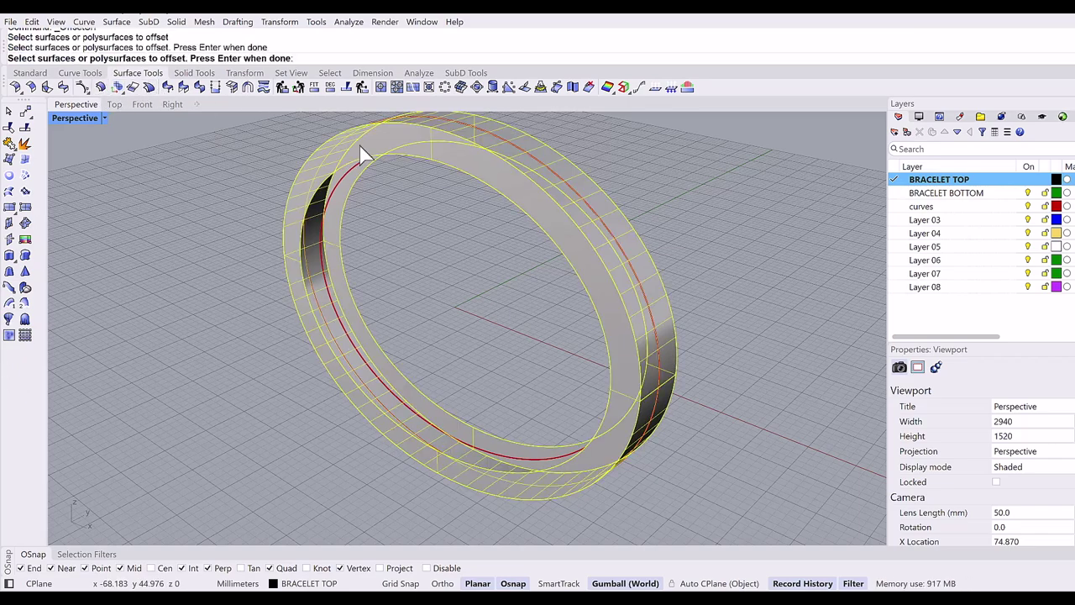
key(Return)
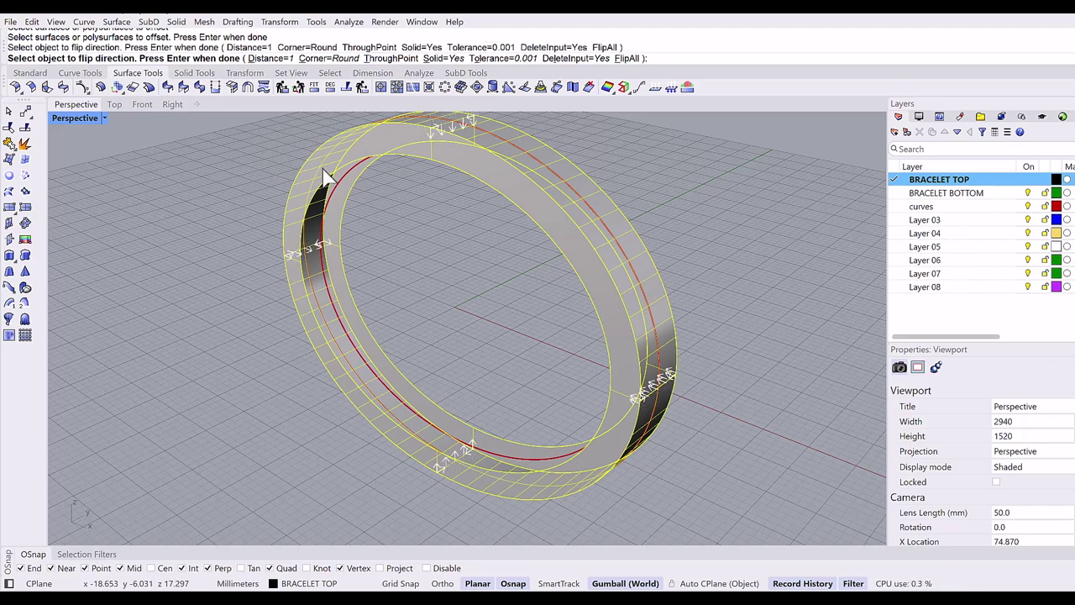
key(Return)
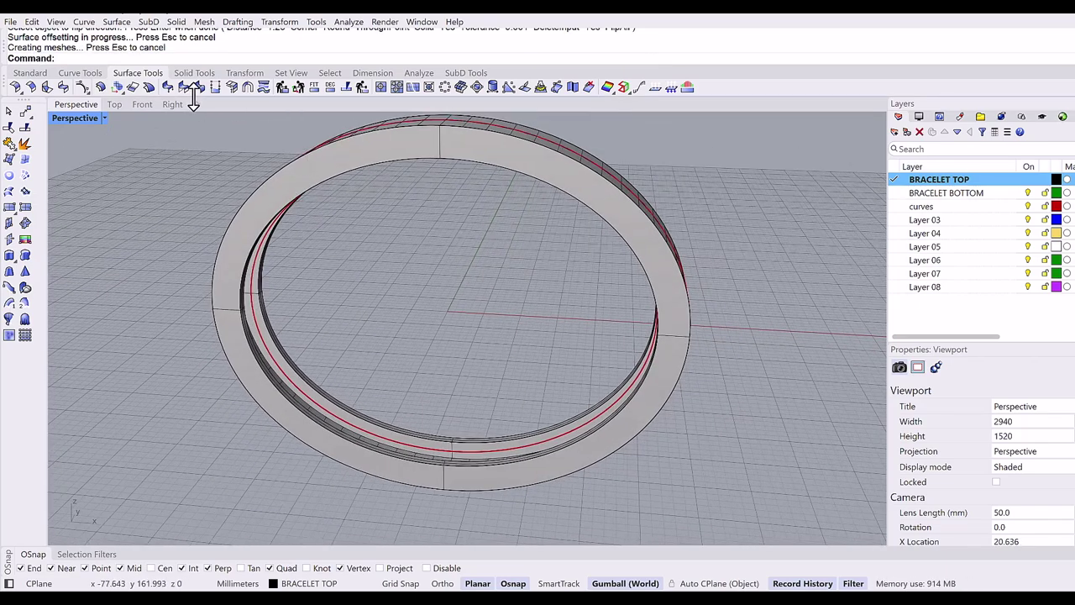
Step: On the curves layer, draw a 1.25 mm diameter circle within the band's +X end in the wireframe front view
click(141, 104)
right_drag(470, 255, 434, 228)
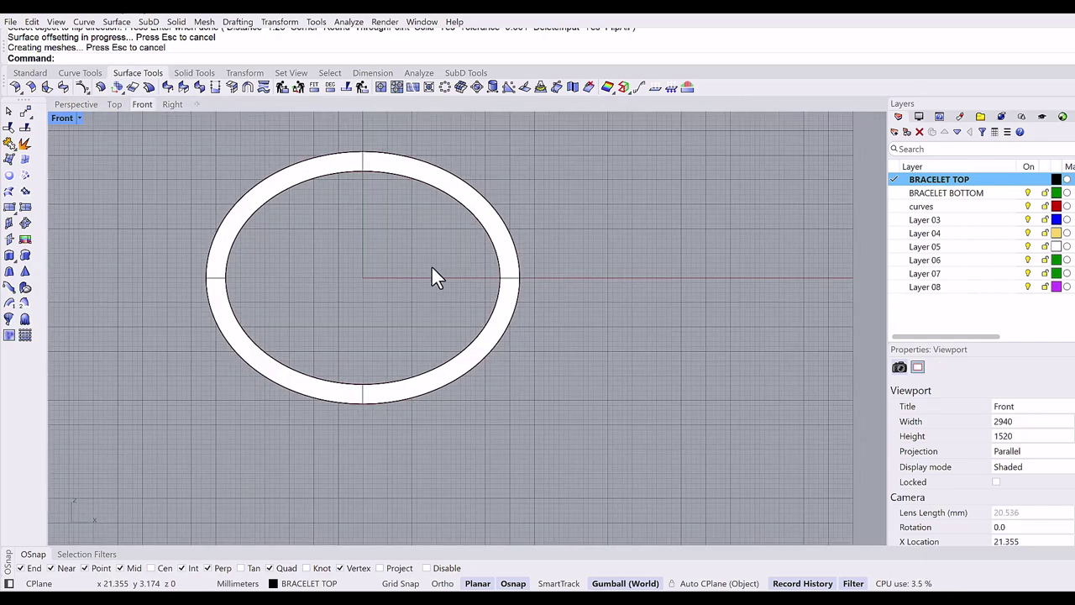
middle_click(360, 153)
click(344, 154)
click(899, 206)
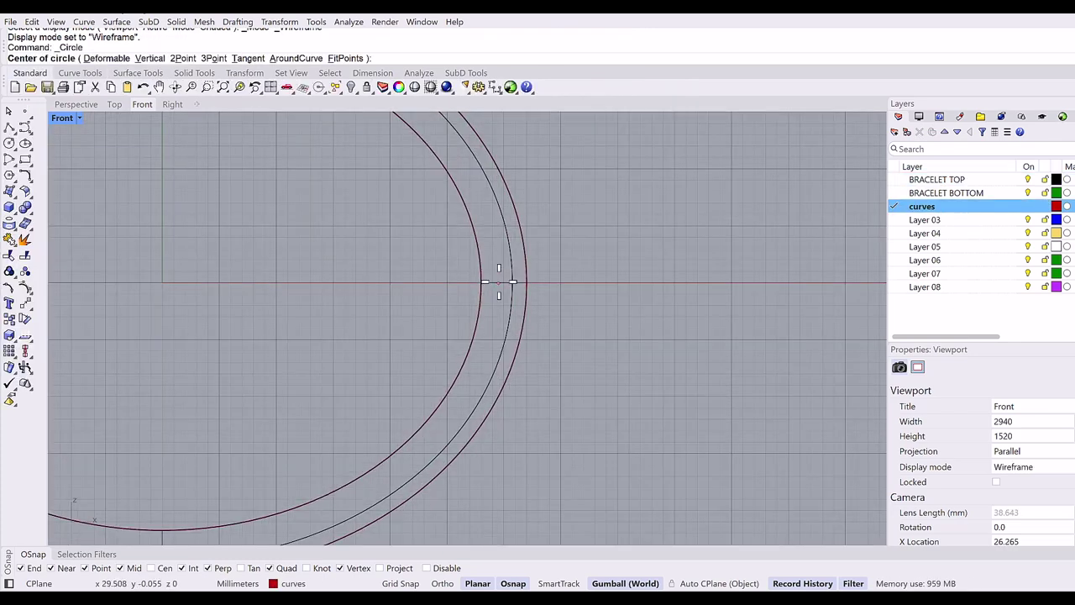
click(498, 283)
key(Return)
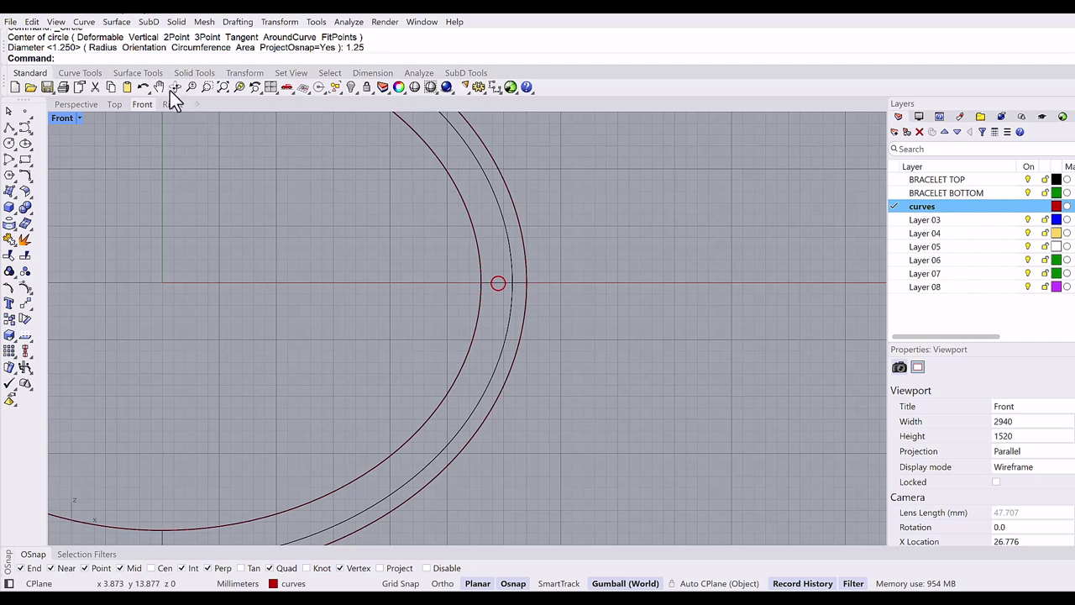
Step: Offset the small circle outward by 1.9 mm
click(103, 74)
click(164, 88)
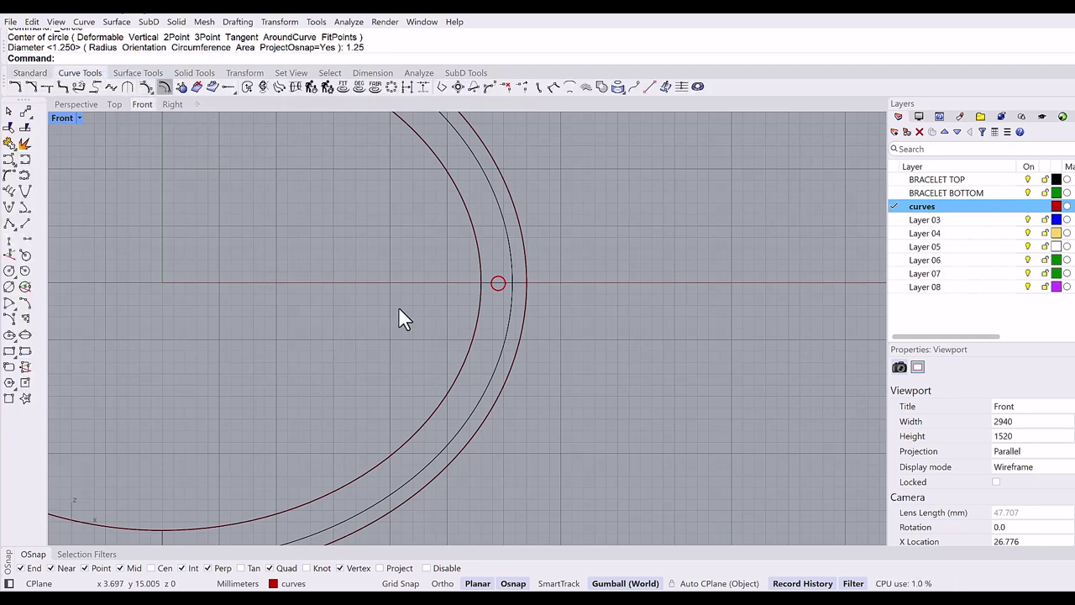
click(503, 286)
text(1.9)
key(Return)
click(544, 280)
Step: Offset the larger circle outward by 1.7 mm, and move the three concentric circles about 0.5 mm in the positive X direction
key(Return)
click(518, 263)
key(Escape)
key(Return)
click(523, 272)
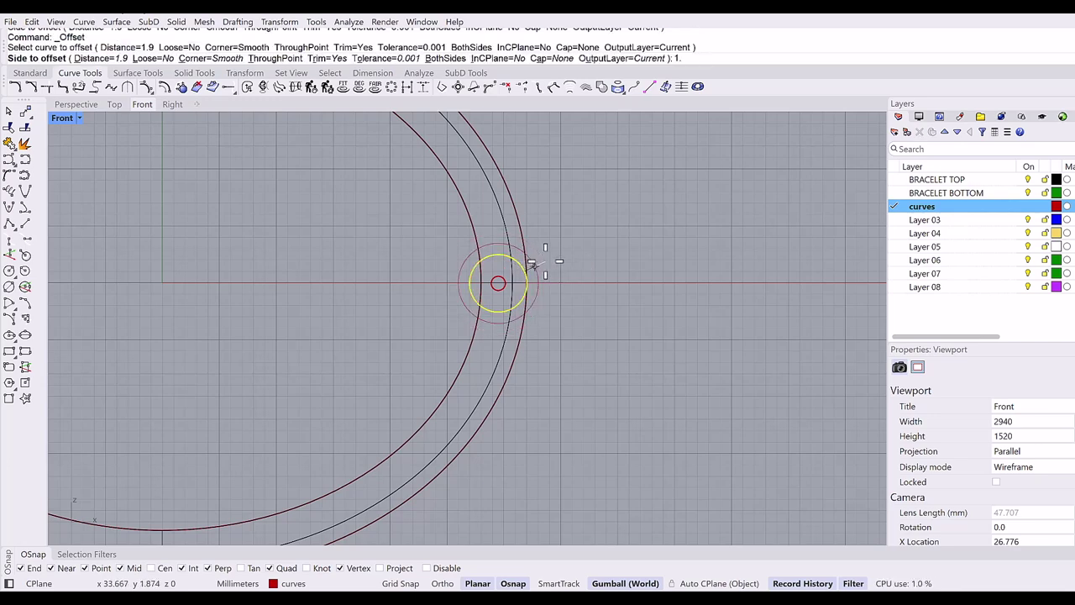
text(1.7)
key(Return)
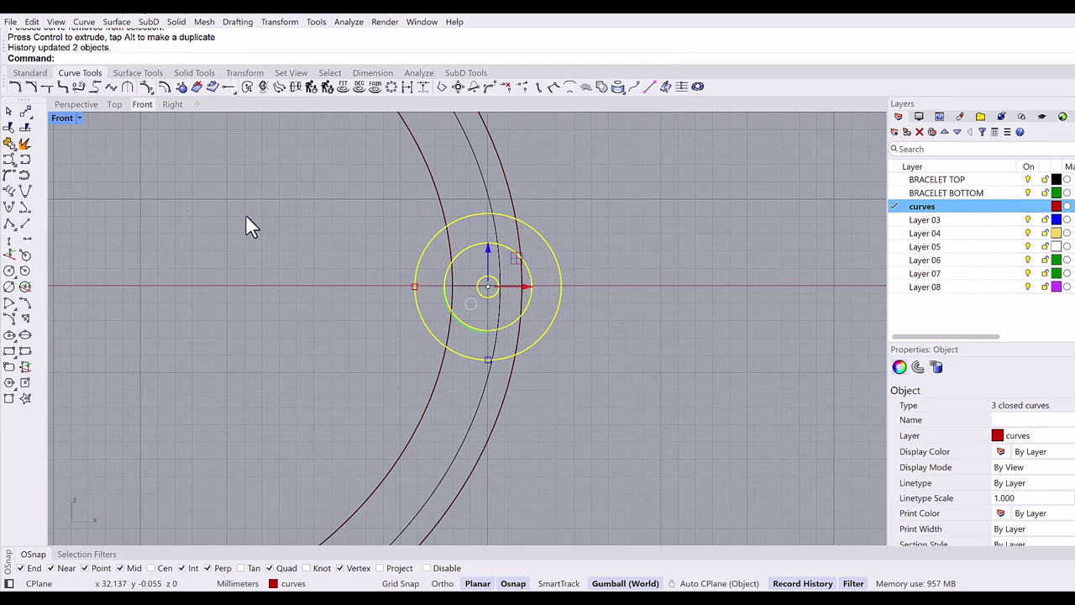
click(166, 179)
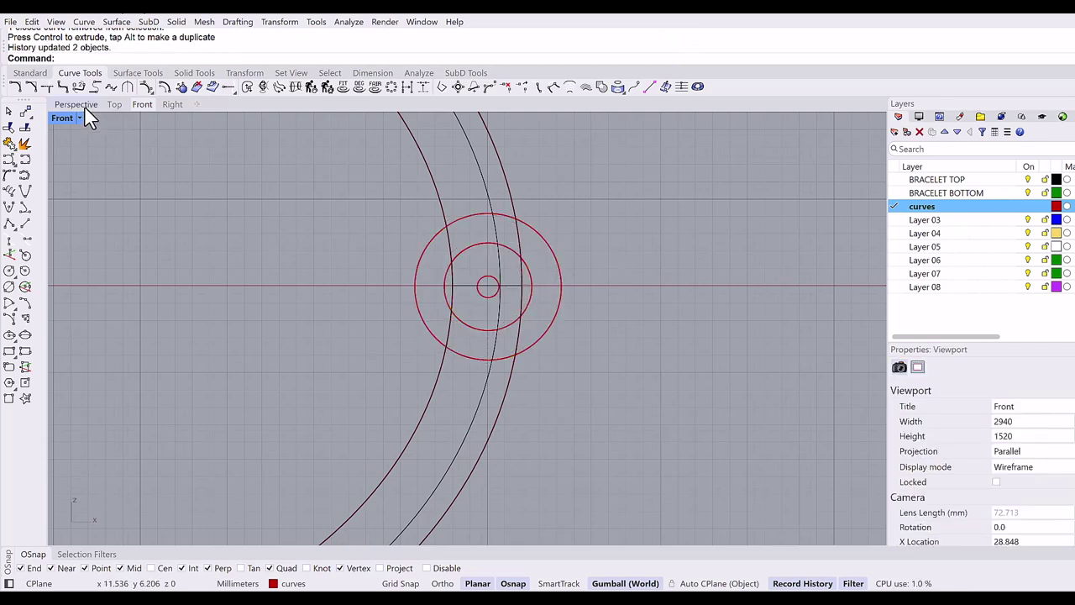
Step: Show the bracelet in the perspective view as a wireframe, with the hinge circles in sight
click(83, 106)
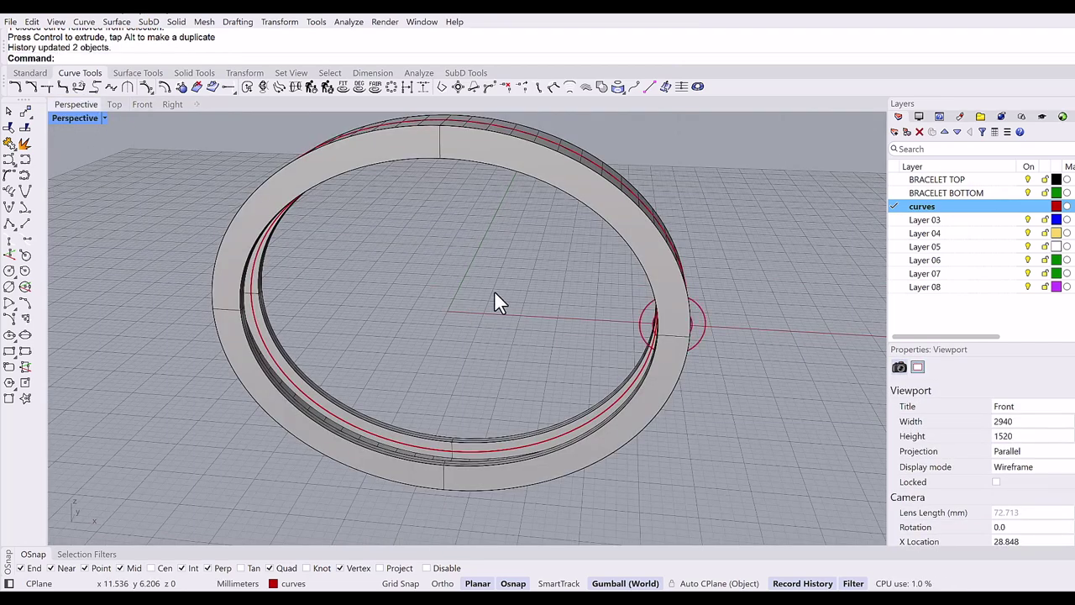
right_drag(495, 293, 491, 292)
scroll(491, 291, down, 3)
scroll(503, 301, up, 2)
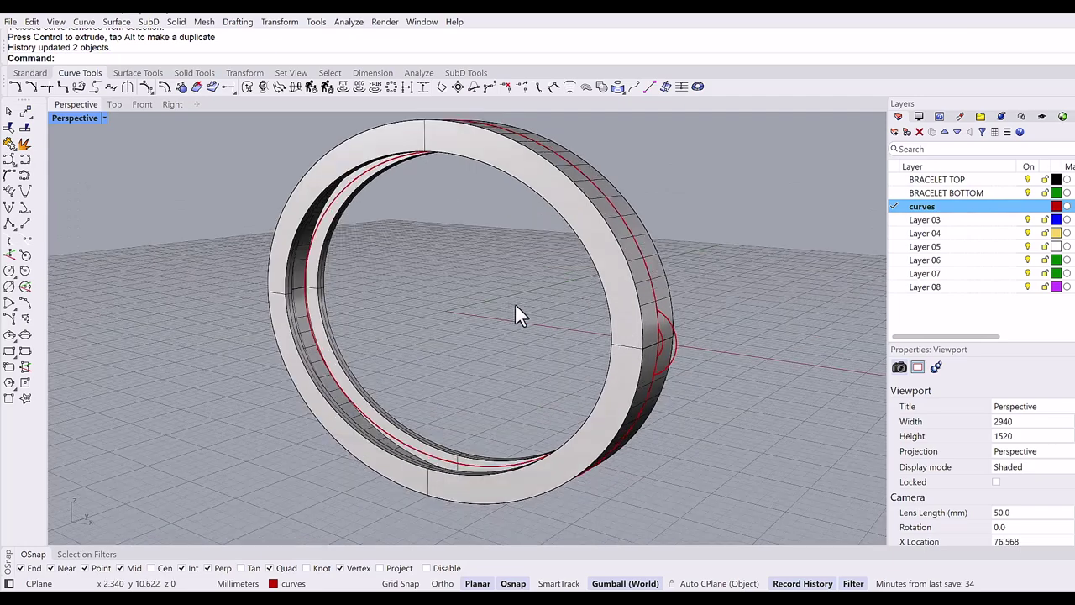
middle_click(457, 281)
key(ctrl+alt+w)
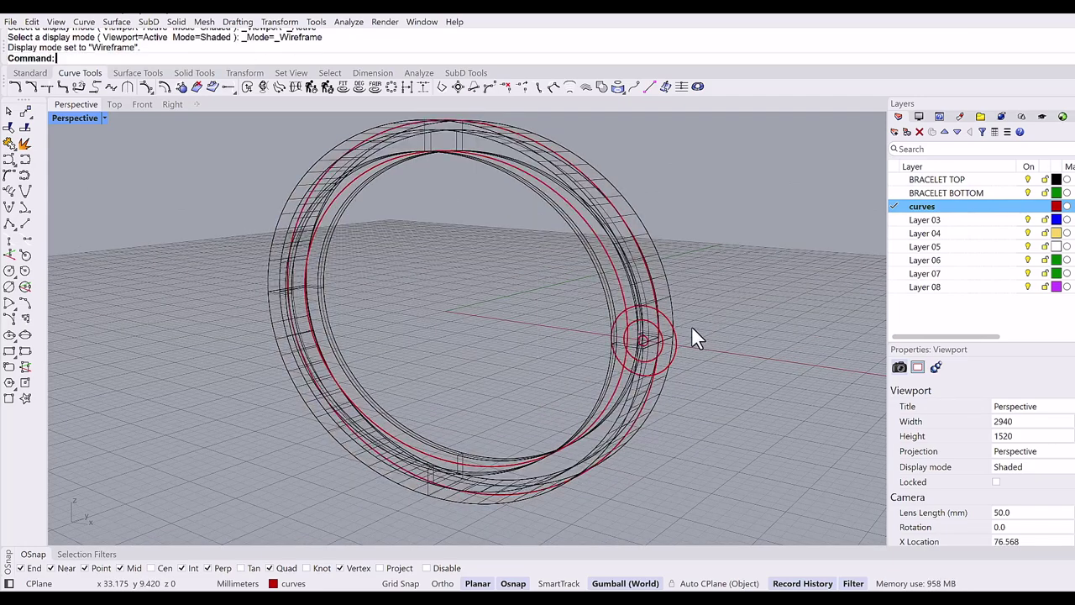
Step: Extrude the two smaller hinge circles to both sides past the band's edges, making a solid tube on the BRACELET TOP layer
scroll(624, 357, up, 8)
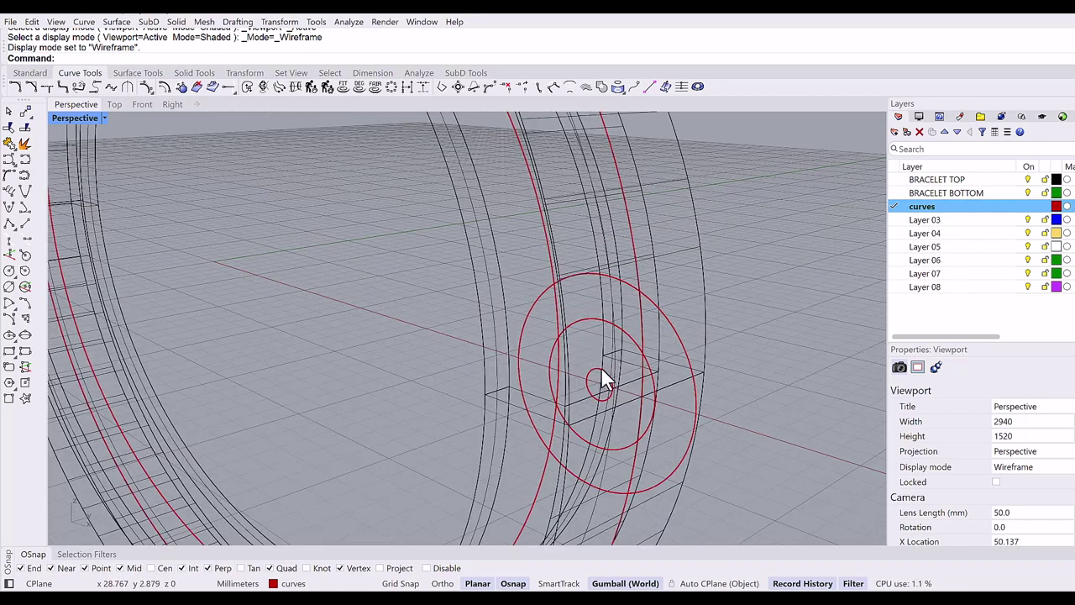
click(599, 369)
shift+click(602, 320)
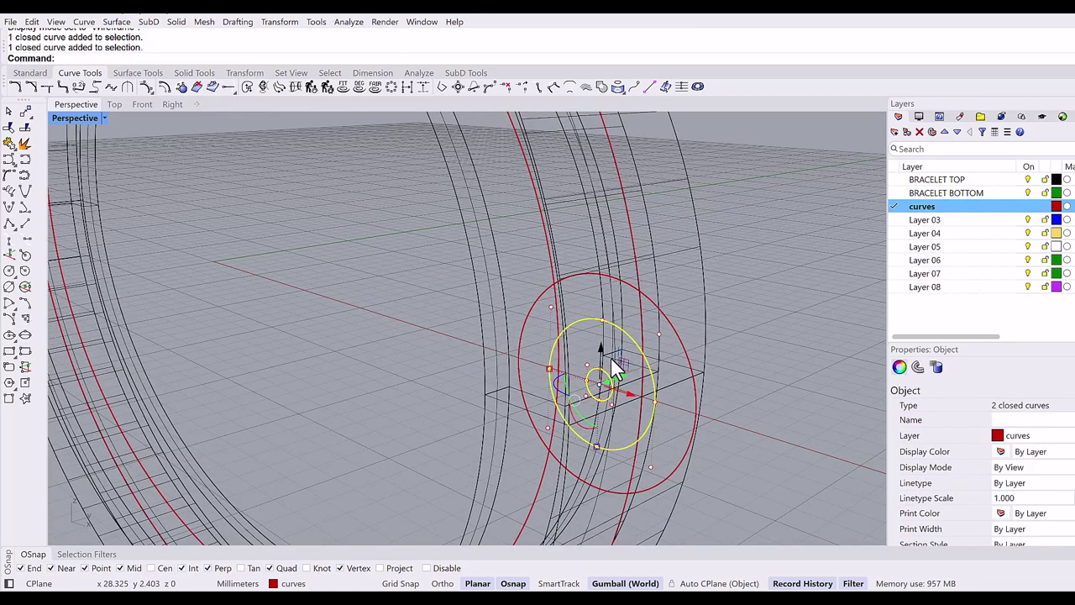
scroll(599, 336, down, 1)
scroll(609, 377, down, 1)
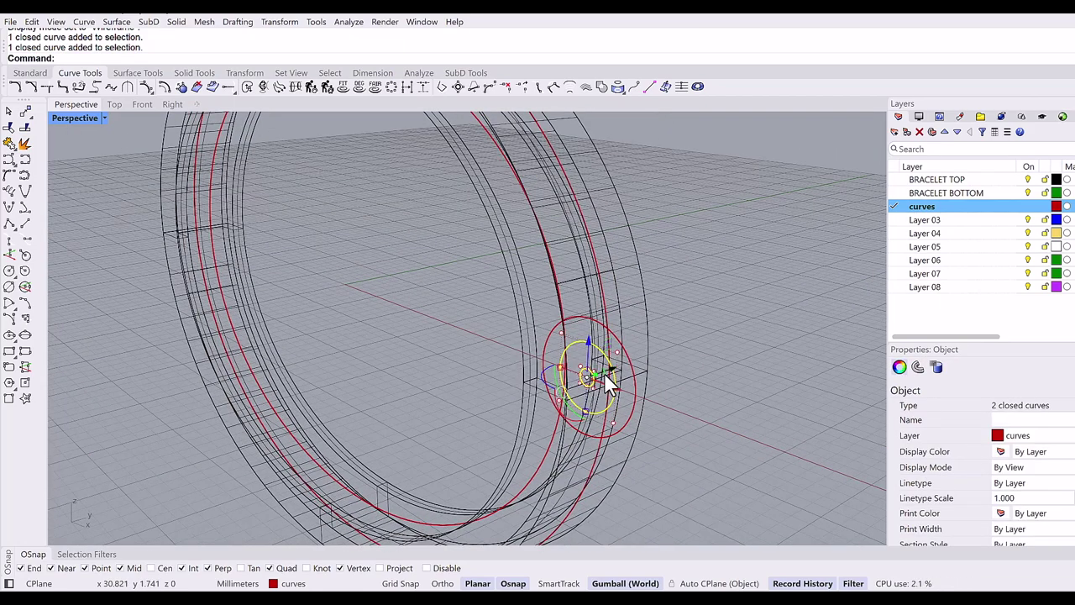
right_drag(596, 374, 589, 380)
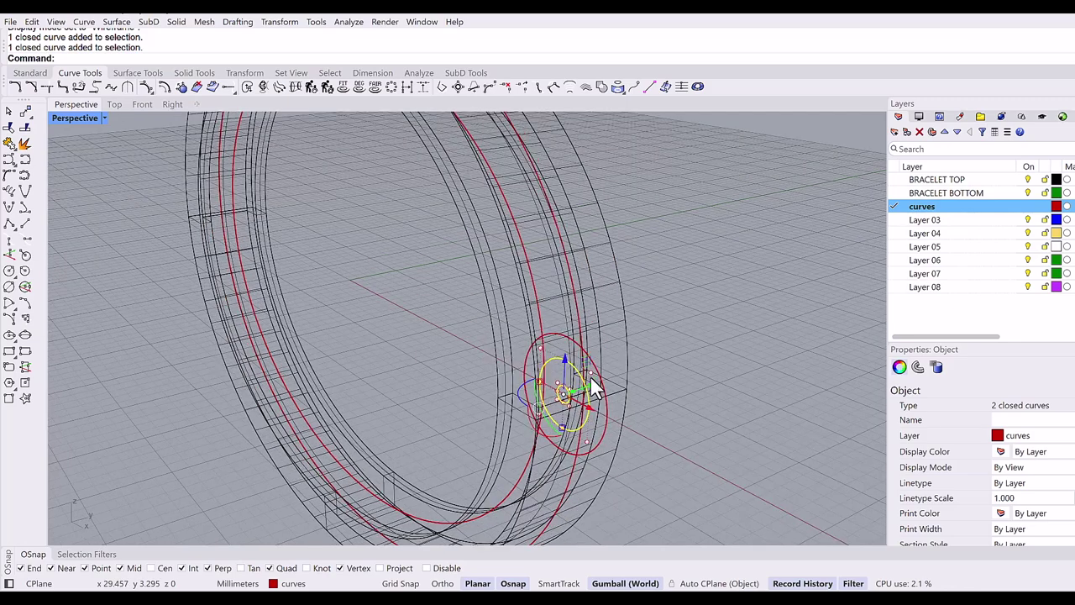
drag(575, 391, 641, 368)
click(725, 331)
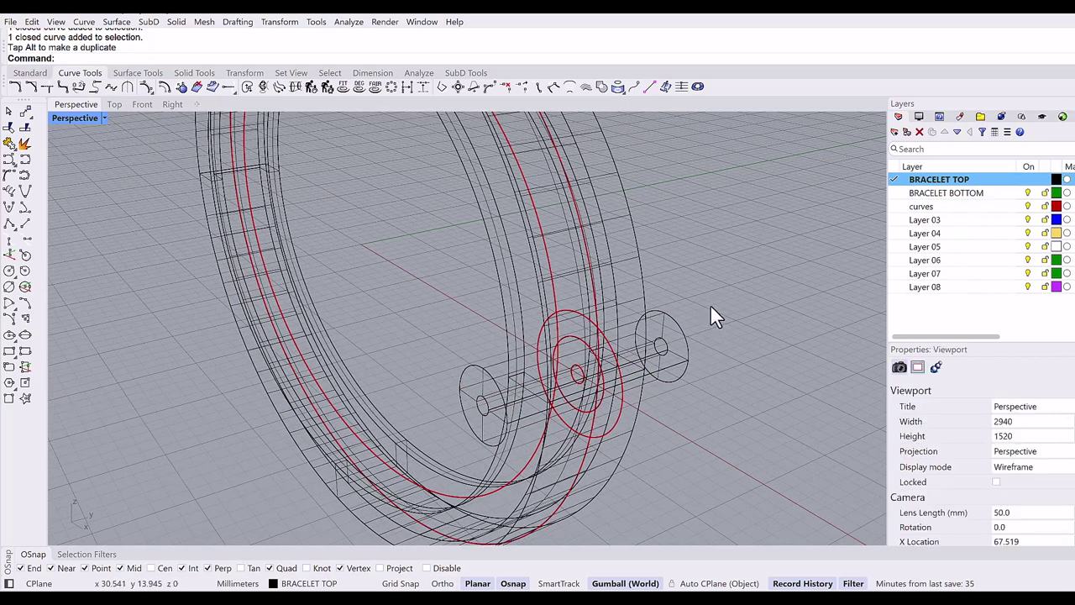
Step: Shade the perspective view and extrude the two larger hinge circles to both sides into a solid outer tube around the existing one
middle_click(712, 307)
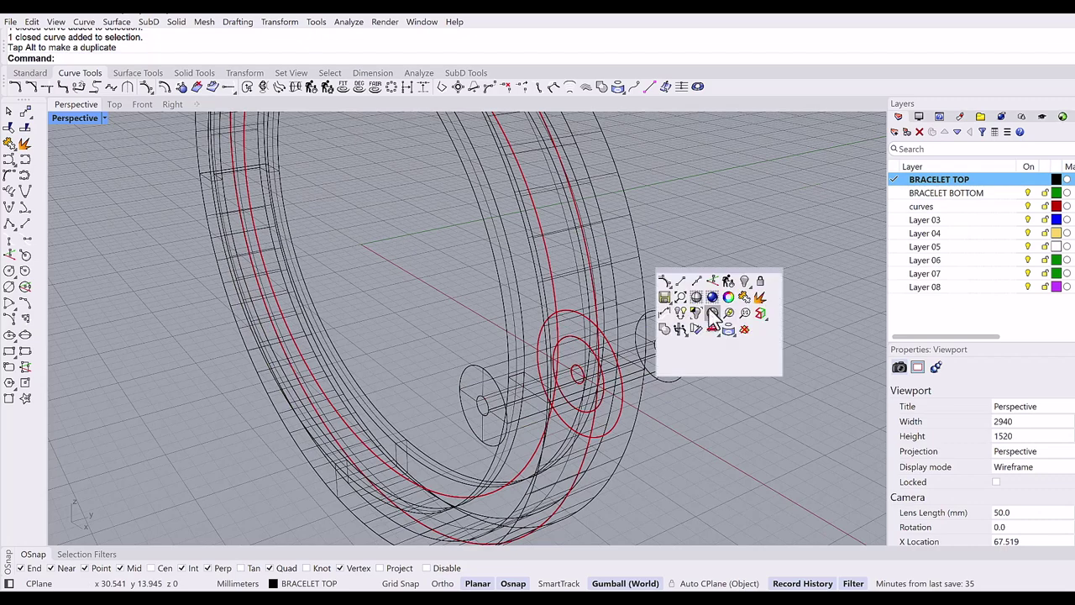
click(698, 296)
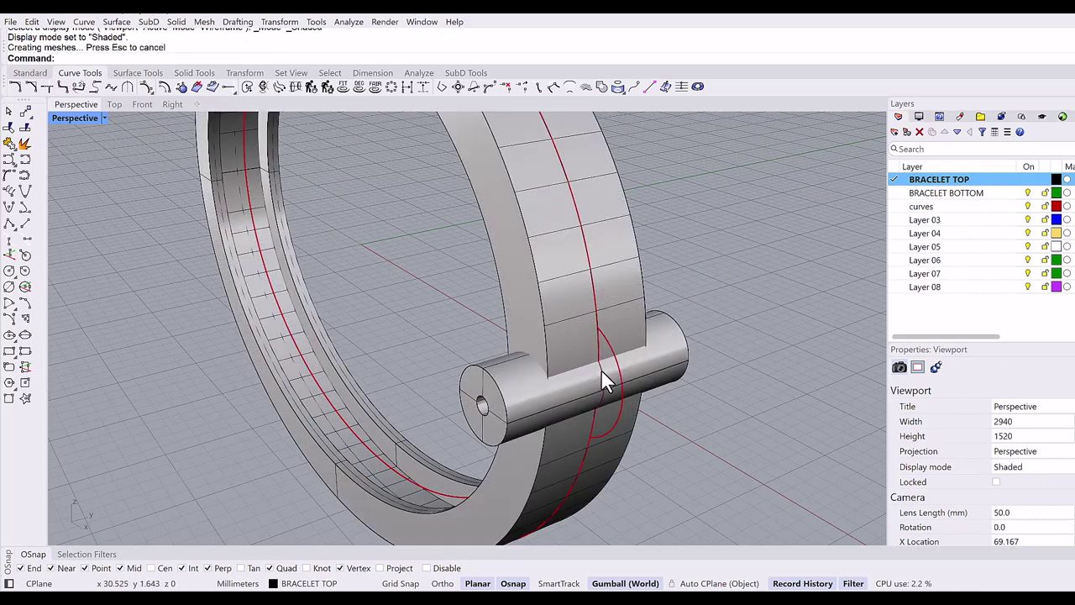
click(614, 377)
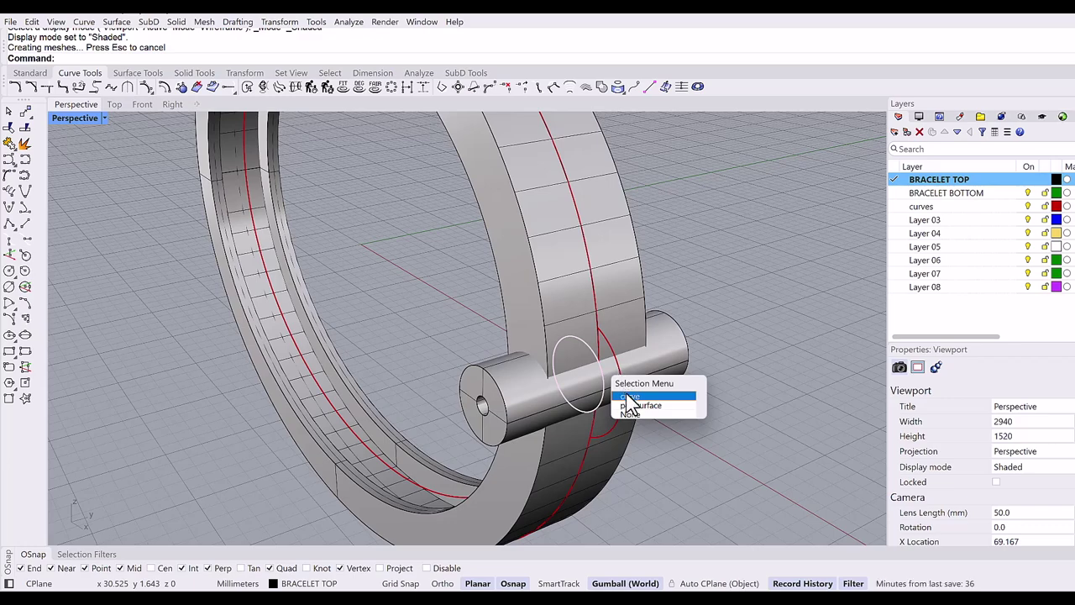
click(629, 396)
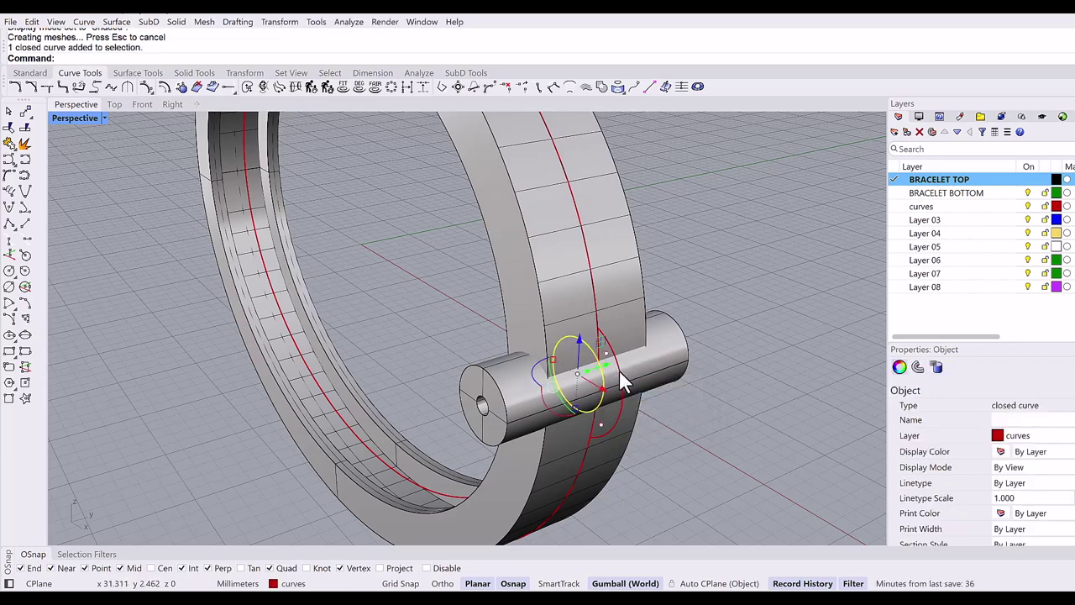
click(619, 370)
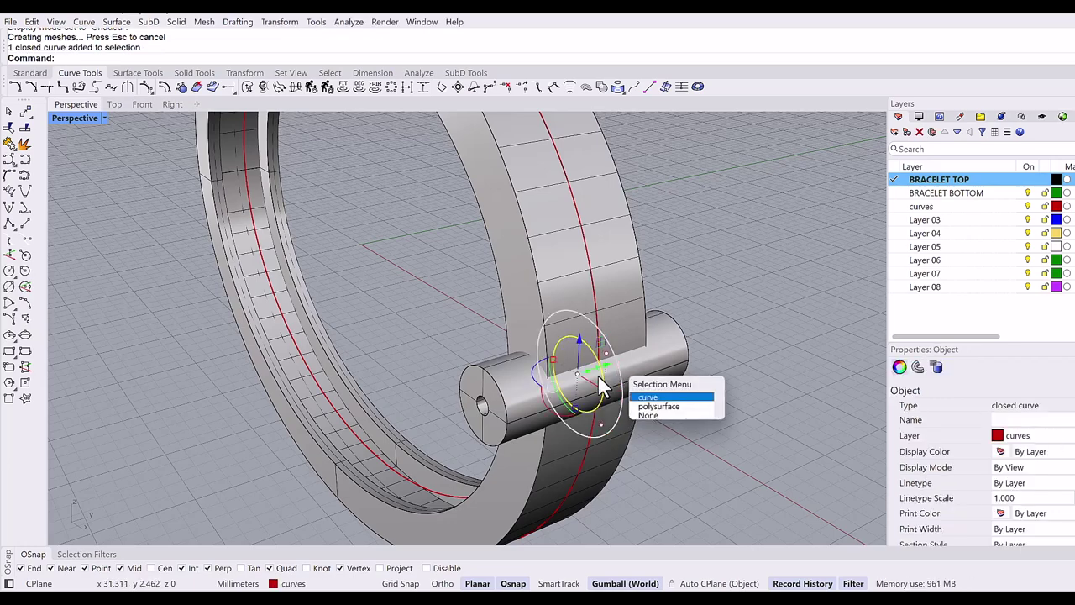
click(640, 395)
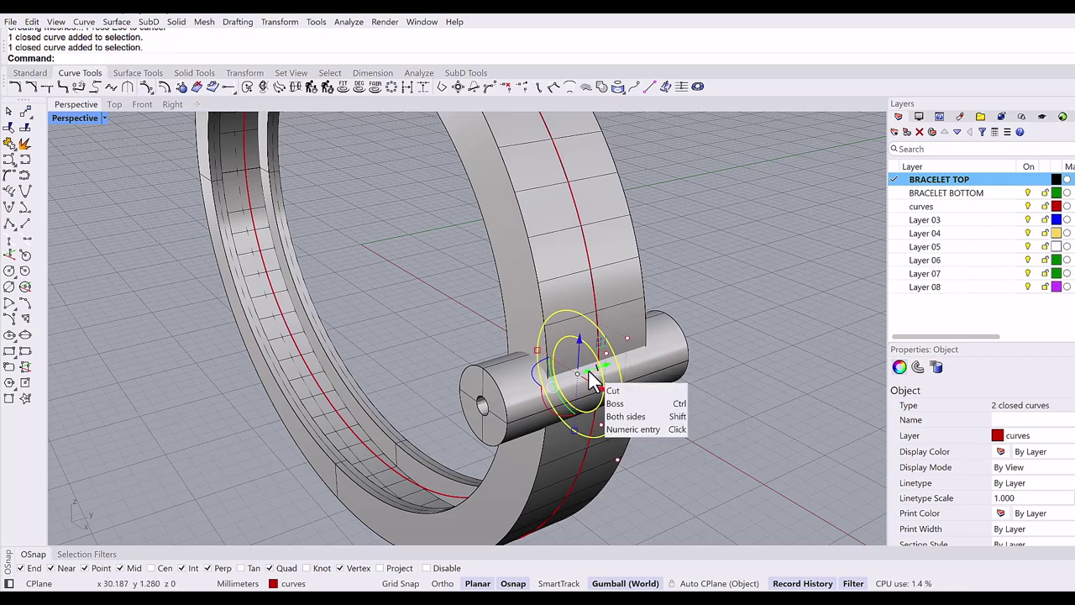
drag(649, 363, 676, 354)
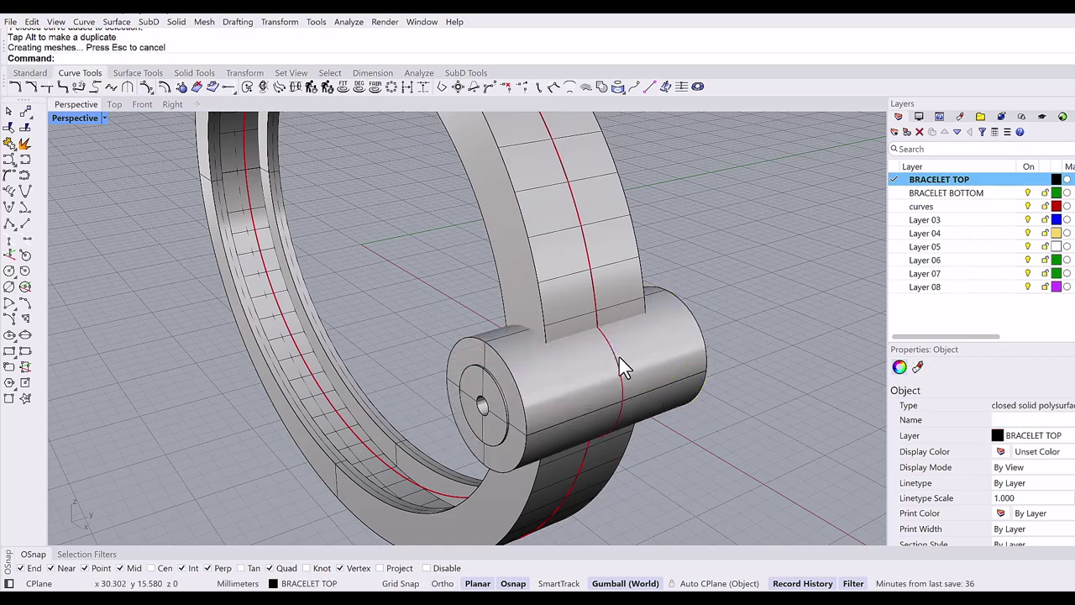
Step: Trim the hinge tubes where they protrude inside the bracelet with a cutting extrusion of the inner ellipse curve to both sides
right_drag(617, 369, 624, 324)
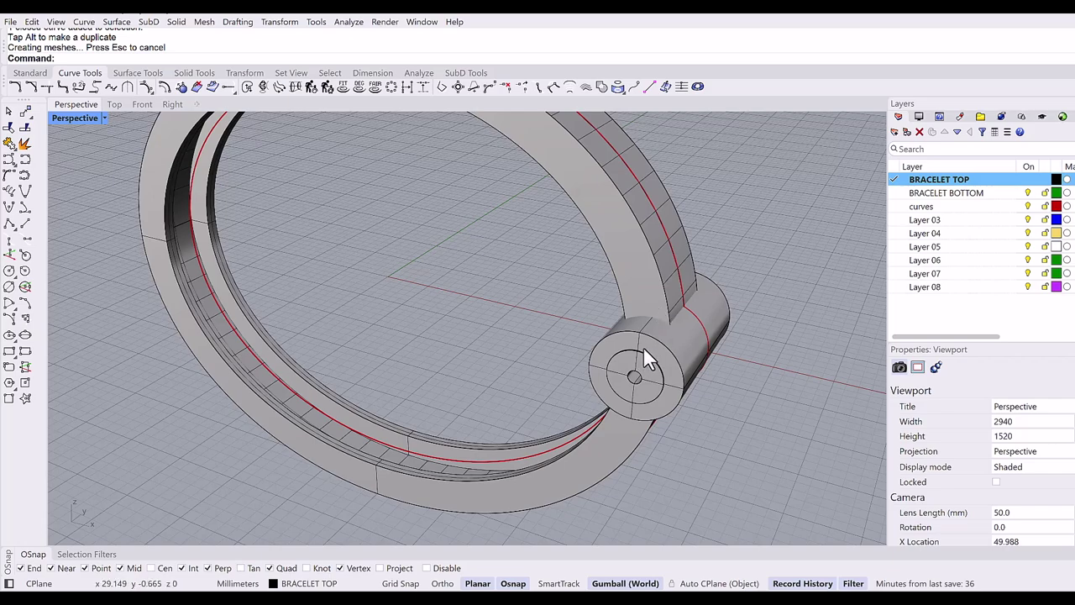
right_drag(643, 346, 631, 361)
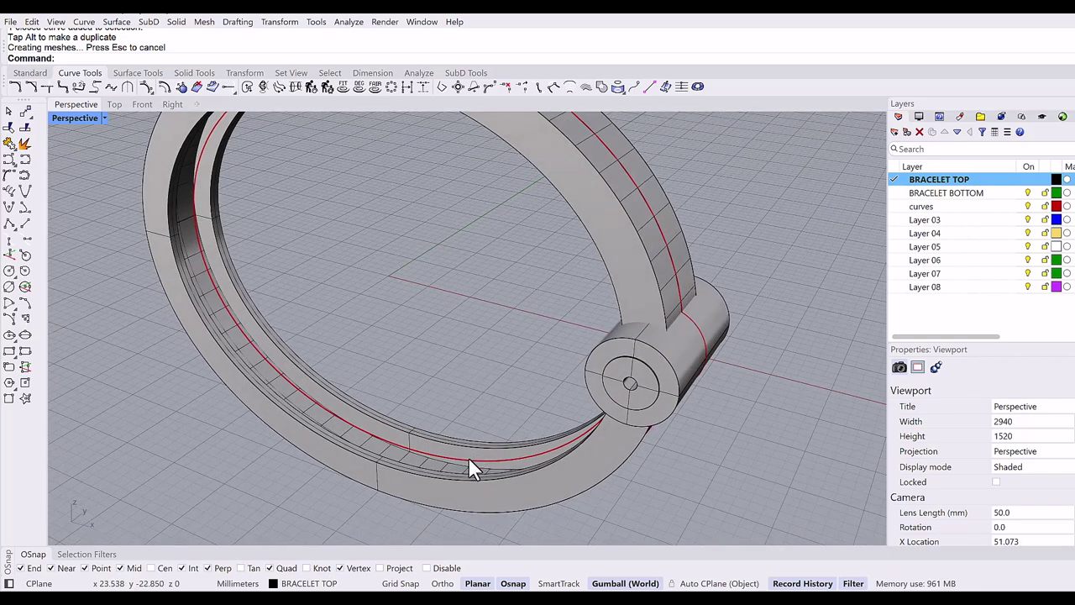
click(468, 459)
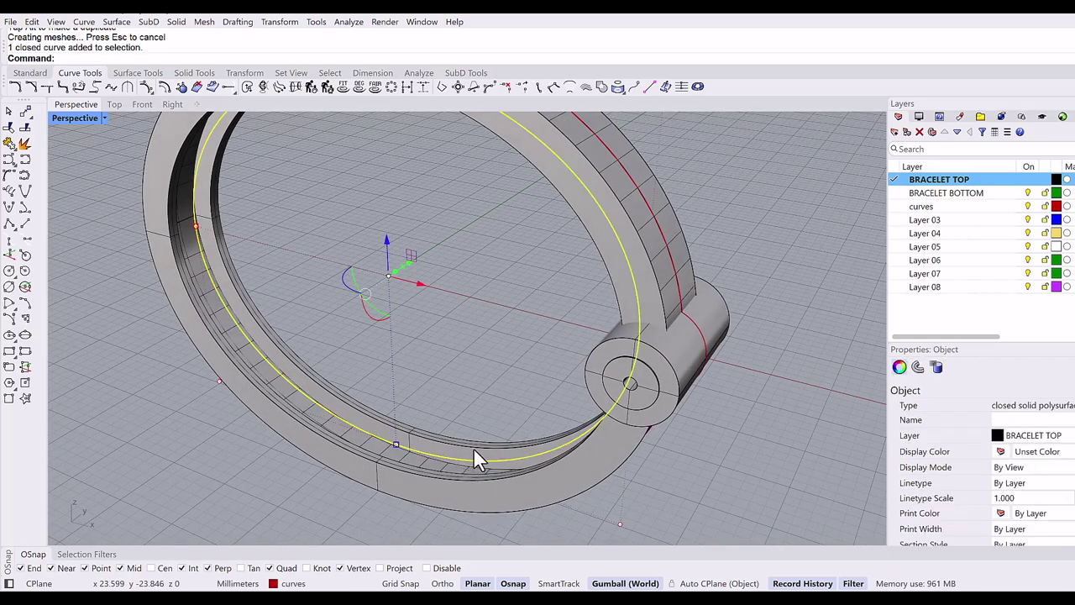
right_drag(530, 324, 427, 270)
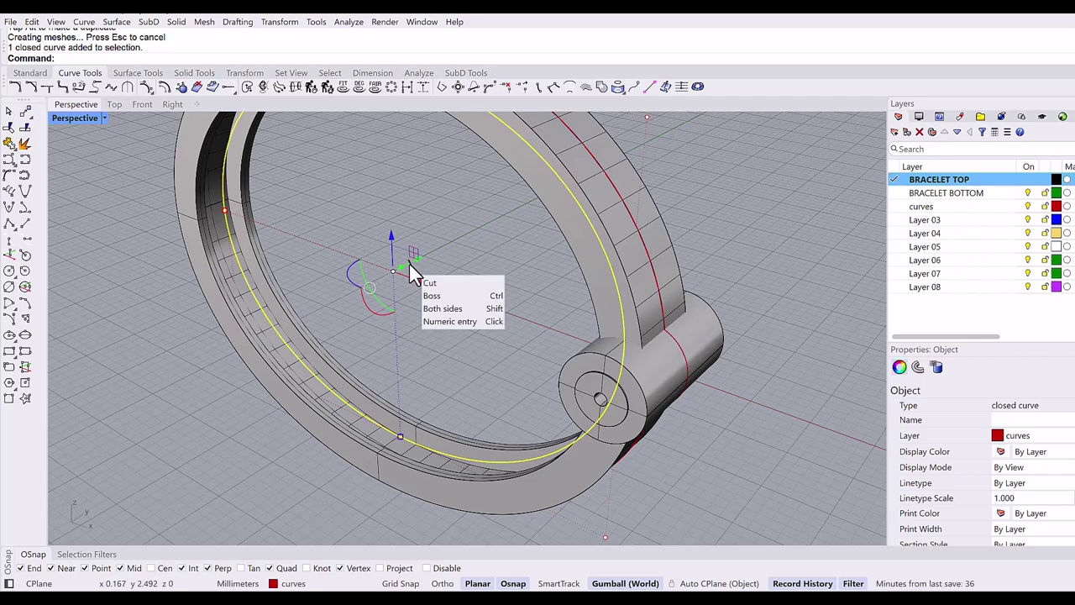
drag(409, 264, 500, 238)
key(alt)
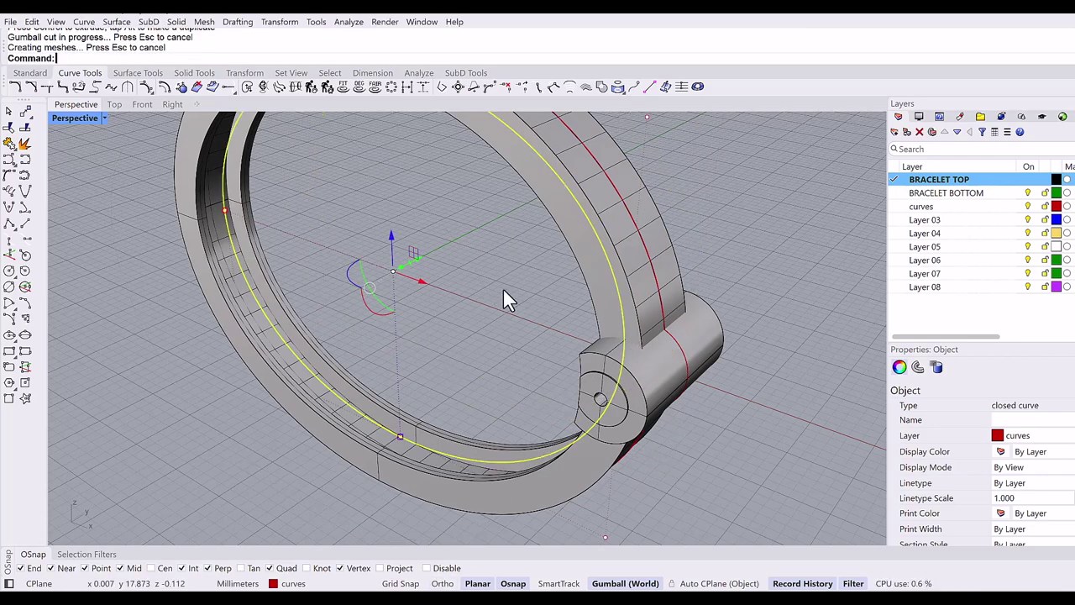
Step: Extrude the outer ellipse curve about 11.9 mm to both sides, making an open surface wider than the hinge tubes
click(508, 293)
mouse_move(547, 284)
right_down()
mouse_move(561, 294)
mouse_move(485, 290)
mouse_move(558, 287)
right_up()
click(636, 294)
click(549, 291)
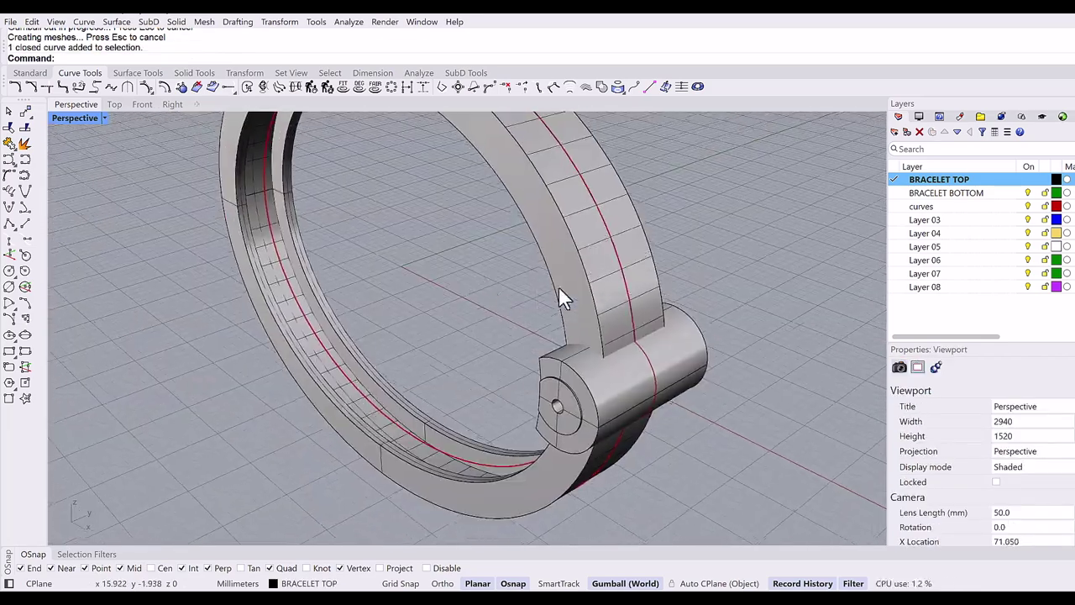
click(634, 301)
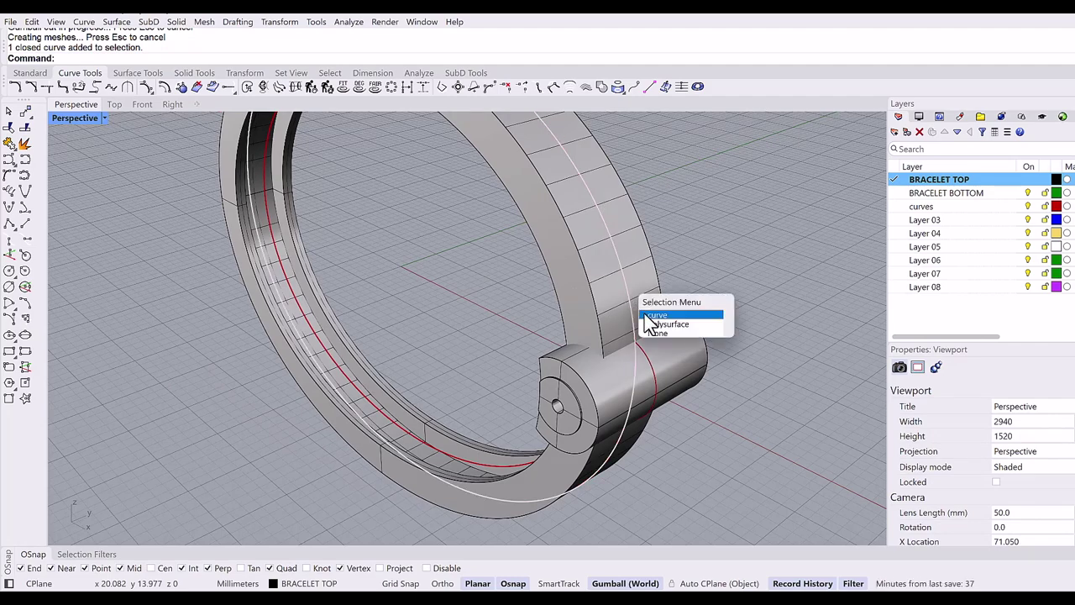
click(656, 315)
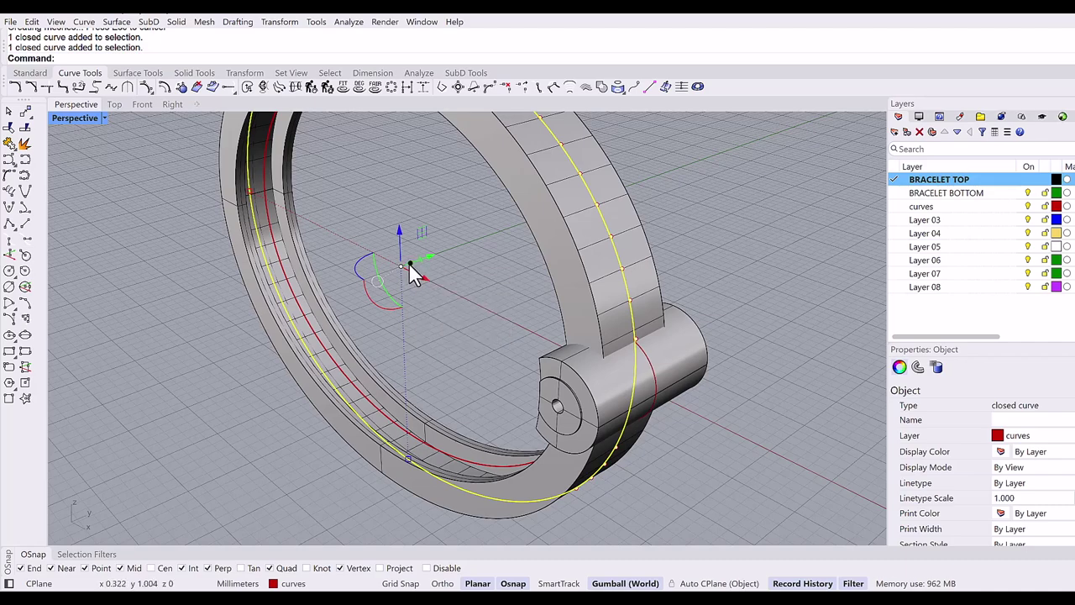
drag(410, 264, 487, 237)
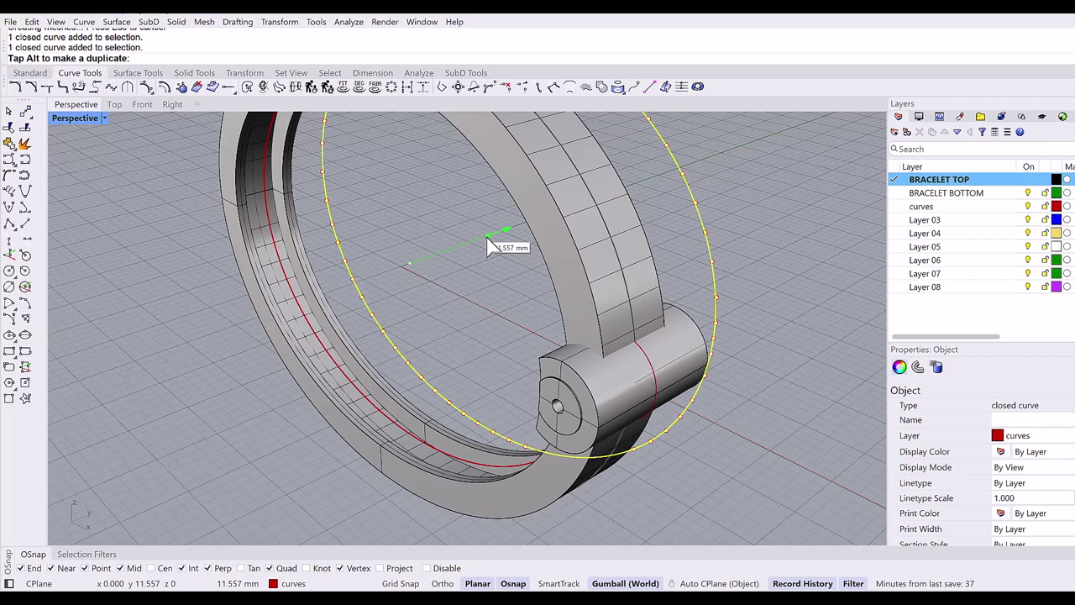
key(shift)
drag(490, 240, 491, 239)
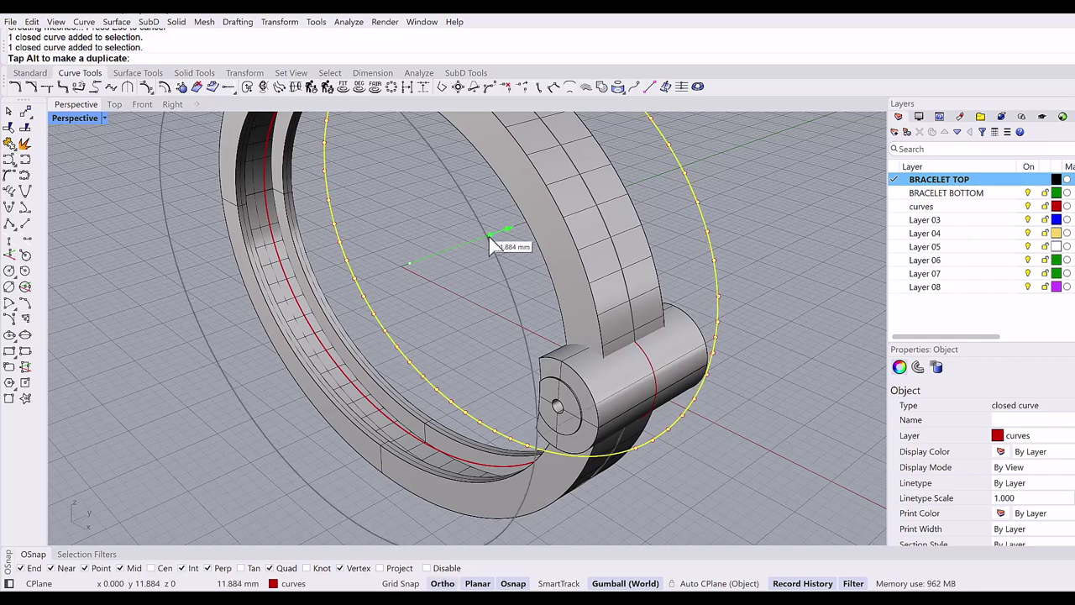
shift+drag(486, 238, 489, 238)
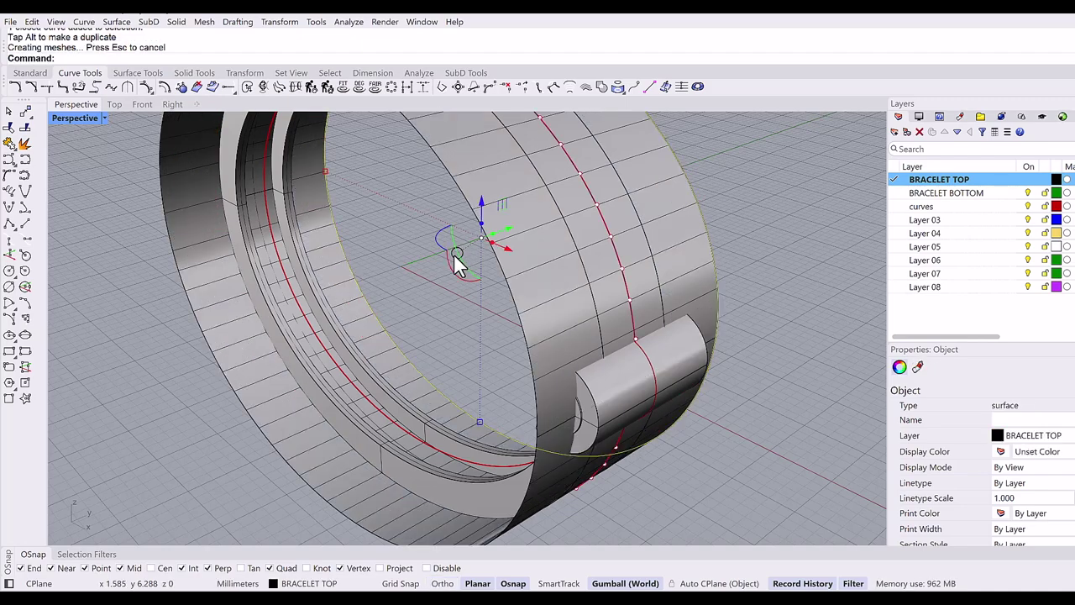
click(457, 253)
click(434, 287)
mouse_move(457, 273)
right_down()
mouse_move(485, 269)
mouse_move(456, 278)
right_up()
key(Escape)
key(Escape)
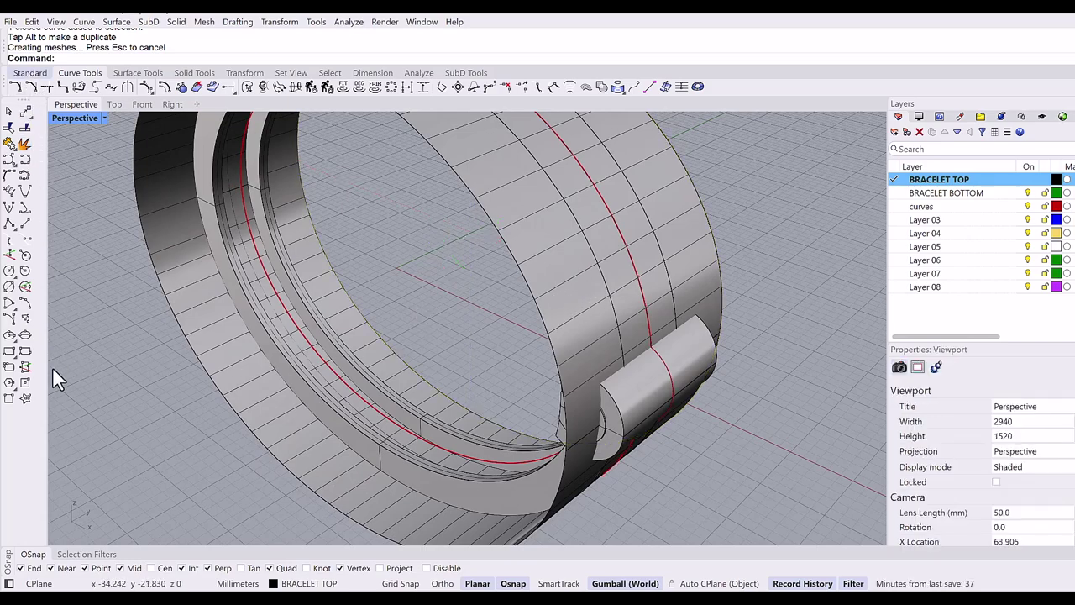
Step: Flip the surface direction of the wide extruded oval surface
click(26, 334)
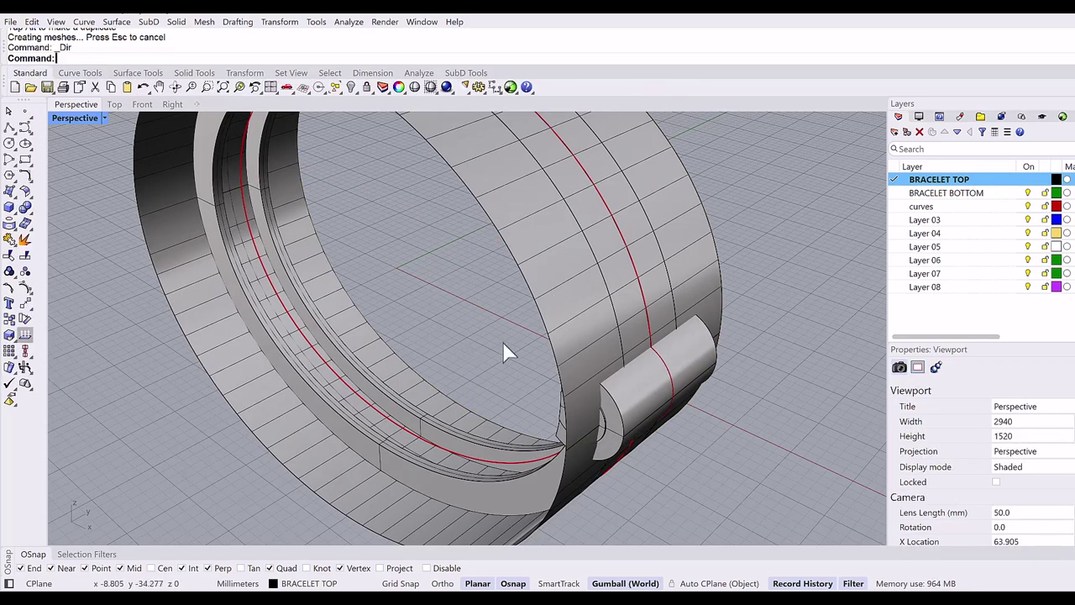
click(562, 319)
key(Return)
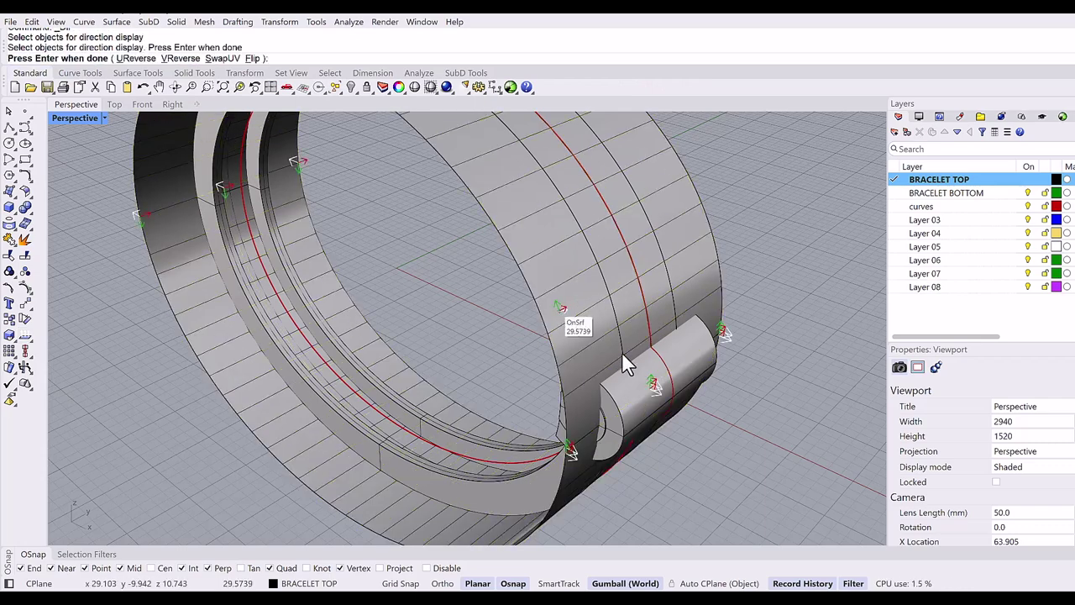
click(588, 311)
click(588, 311)
key(Return)
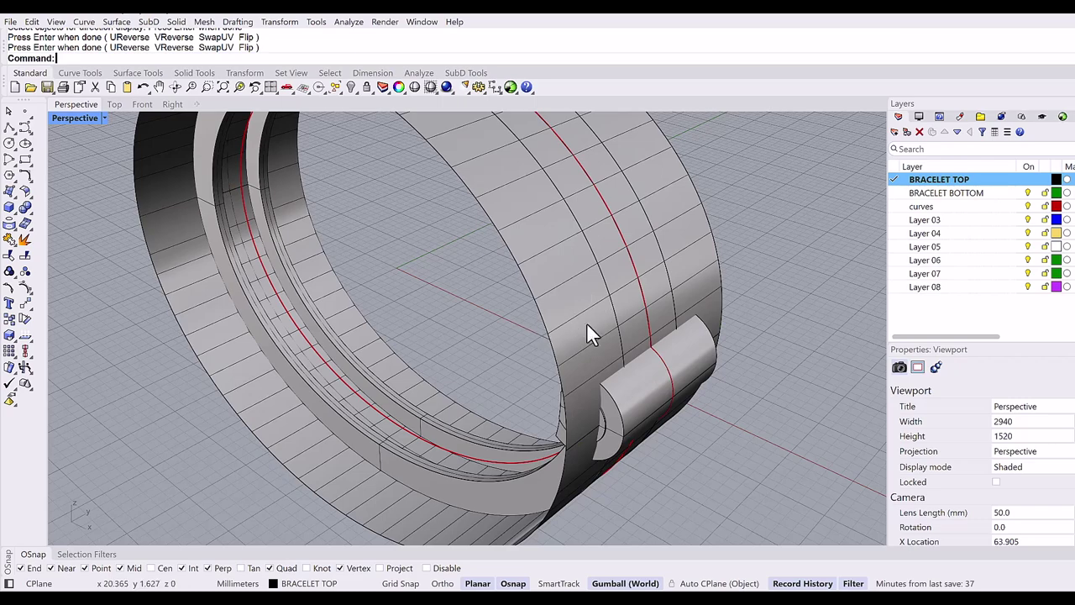
Step: Boolean-subtract the wide oval surface from both hinge tubes, and delete the cutting surface
click(195, 73)
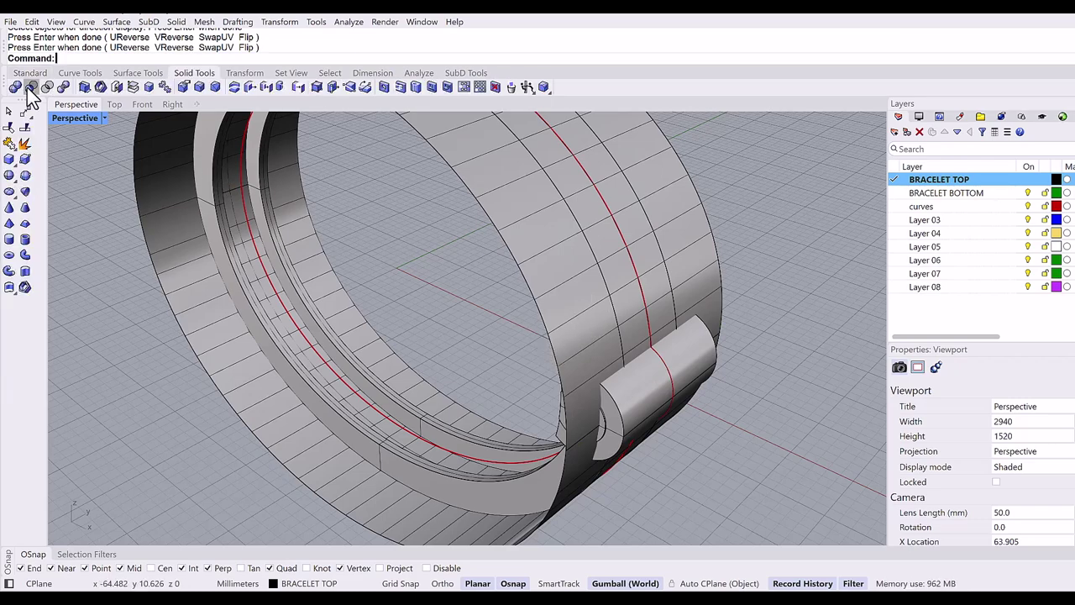
click(30, 88)
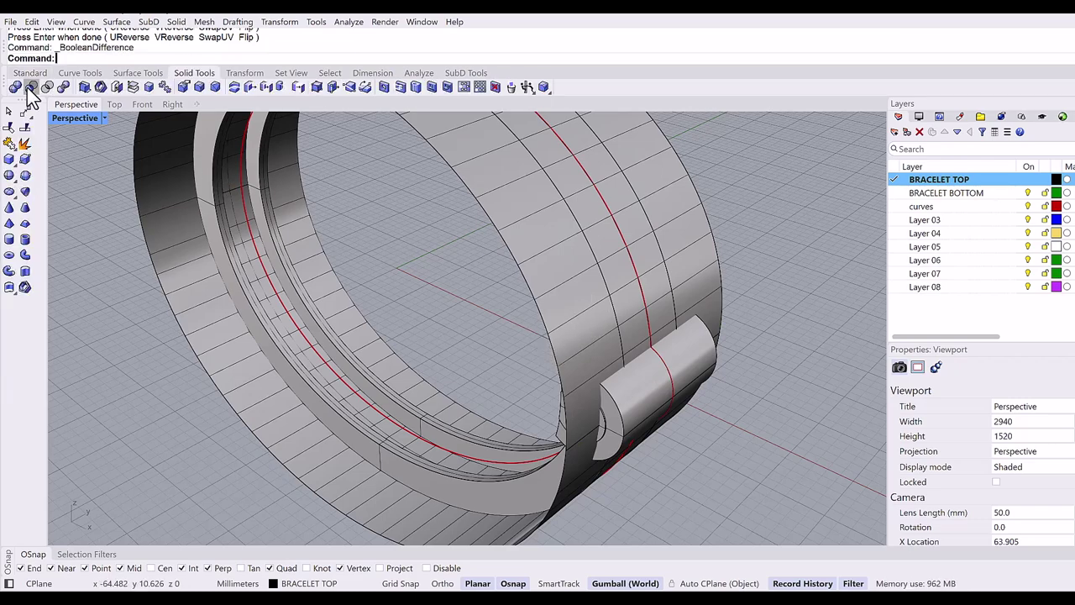
click(620, 426)
click(608, 427)
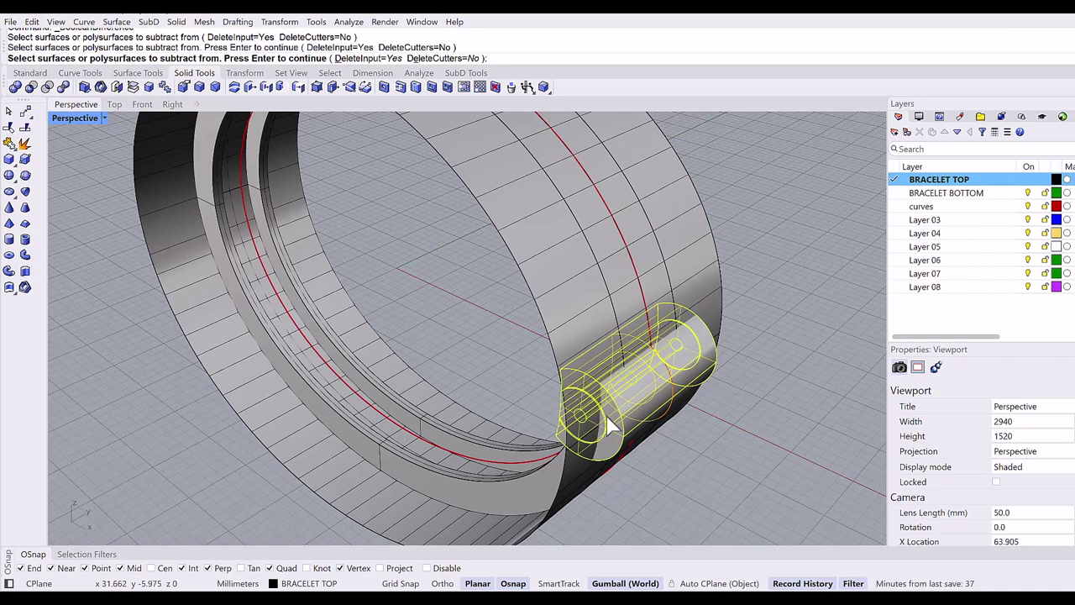
key(Return)
click(569, 296)
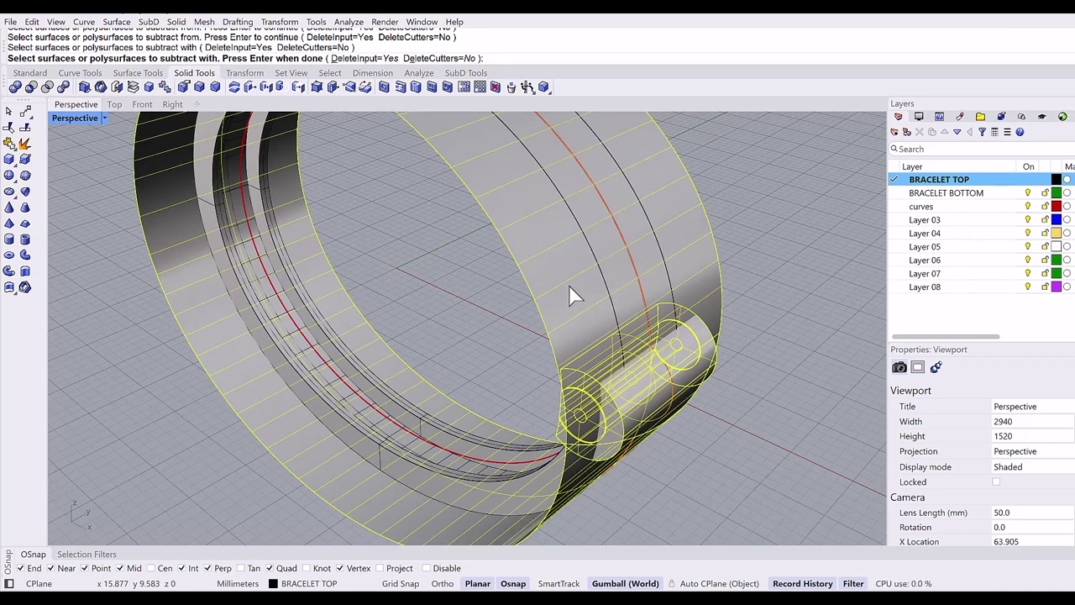
key(Return)
right_drag(525, 287, 514, 380)
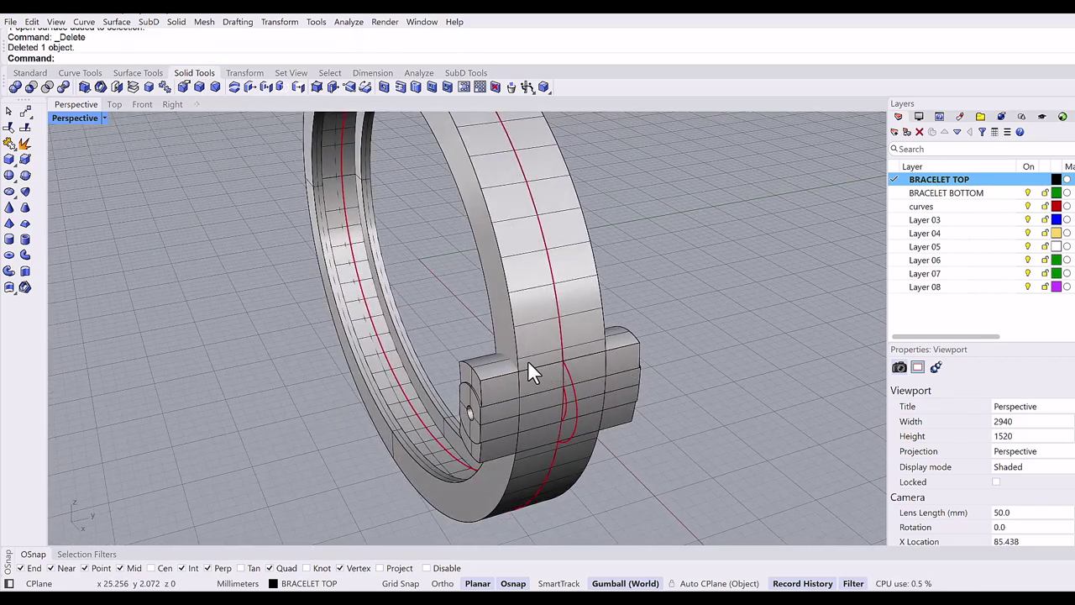
Step: Draw a rectangular plane of about 13 × 11 mm enclosing the hinge circles in the front view
right_drag(589, 359, 455, 290)
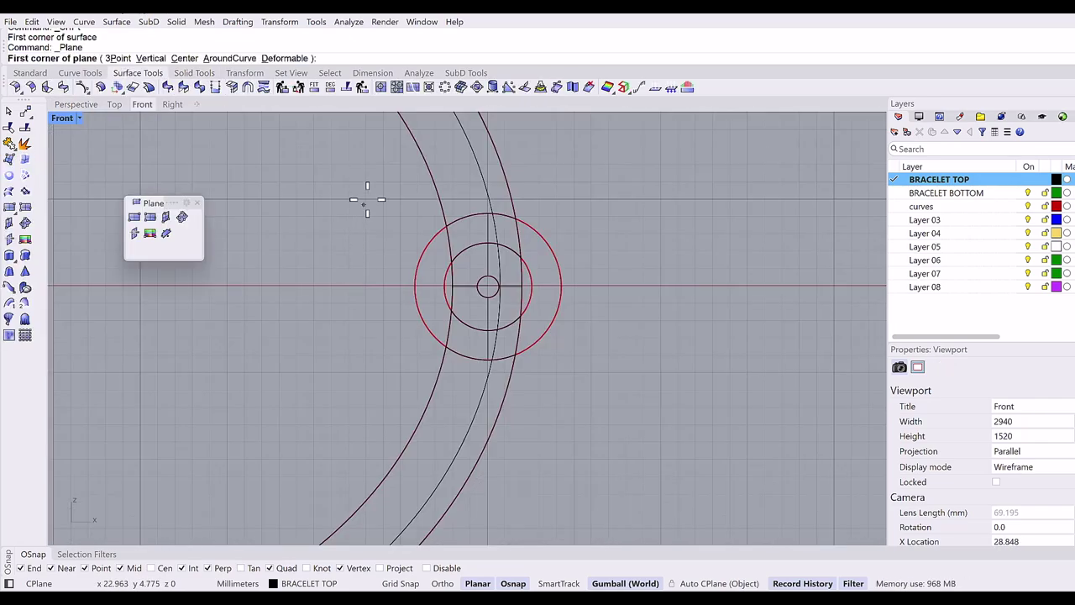
click(367, 200)
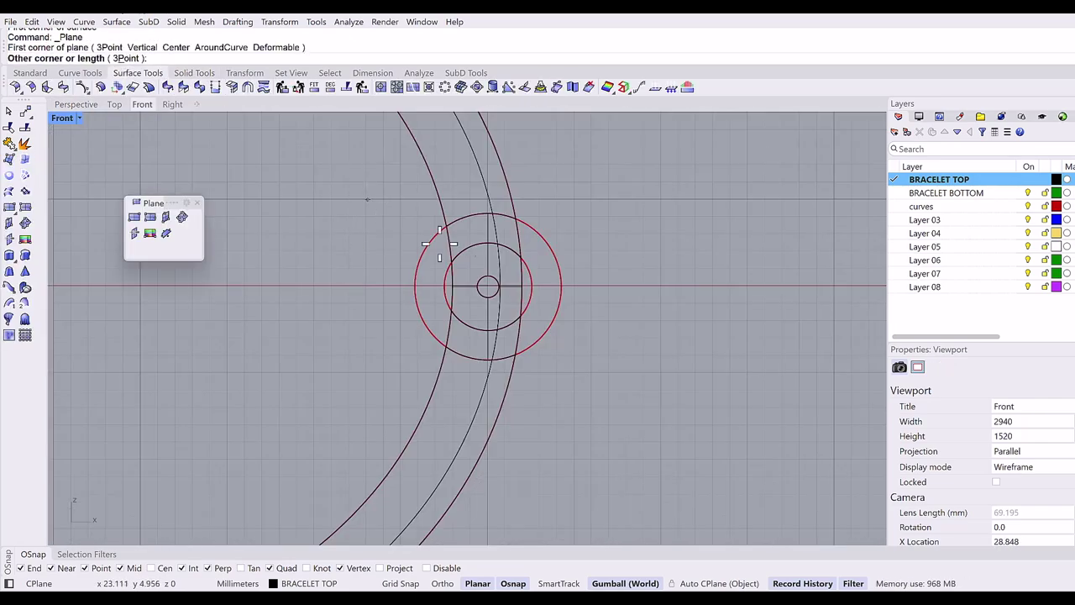
click(598, 397)
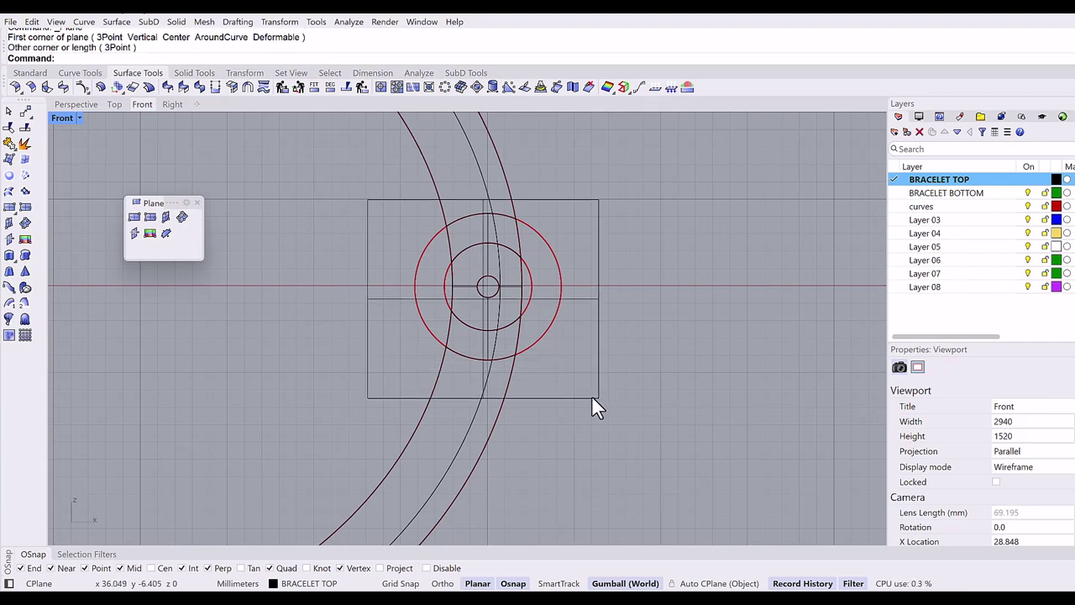
Step: Offset the rectangular plane 4 mm to one side in the perspective view, as an open surface with Solid set to No
click(75, 104)
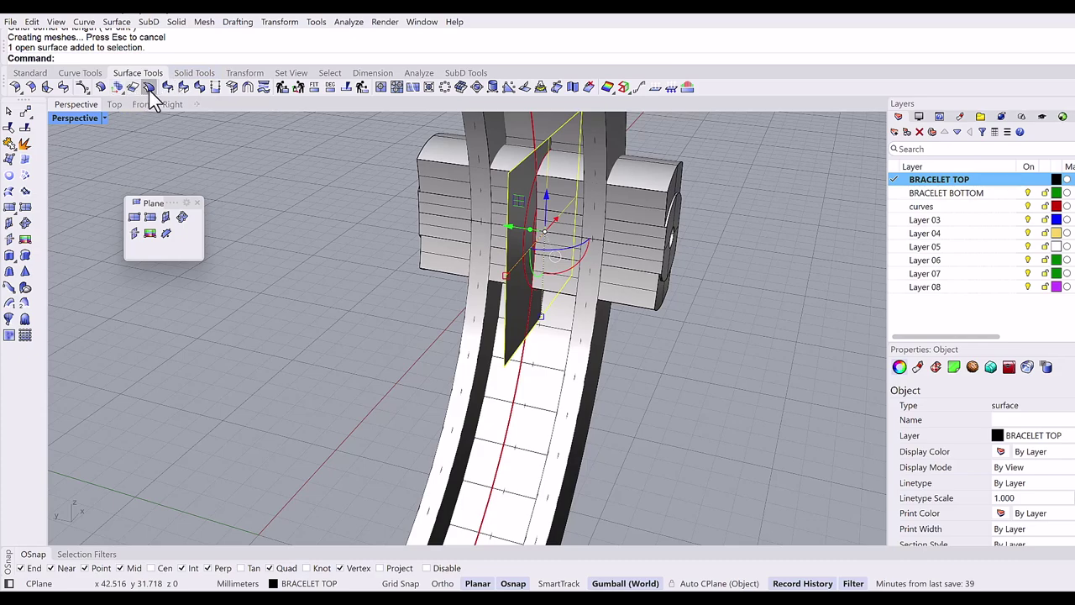
click(84, 89)
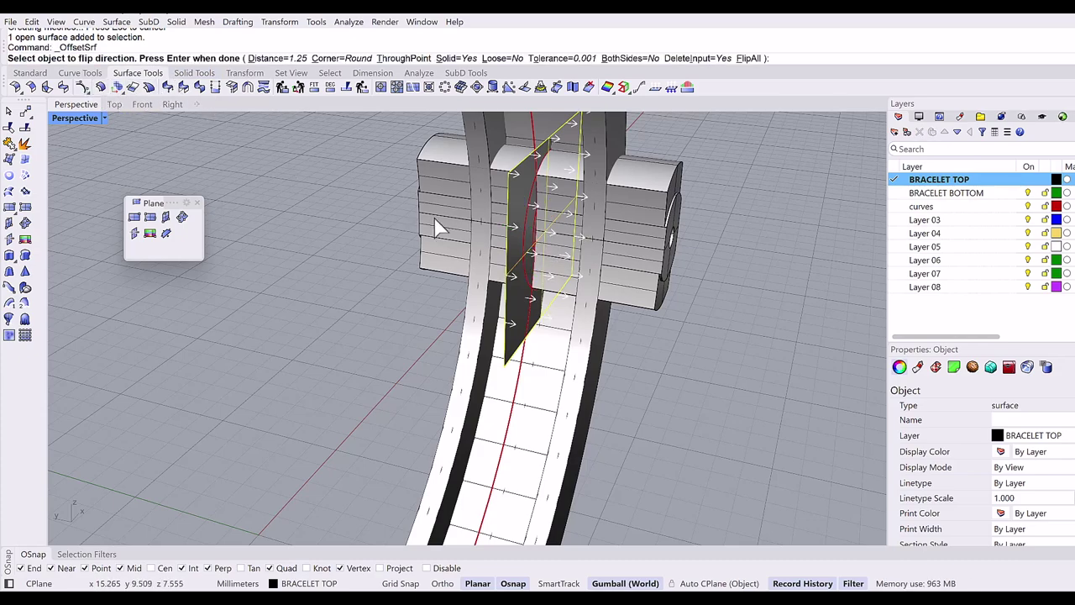
right_drag(453, 220, 388, 170)
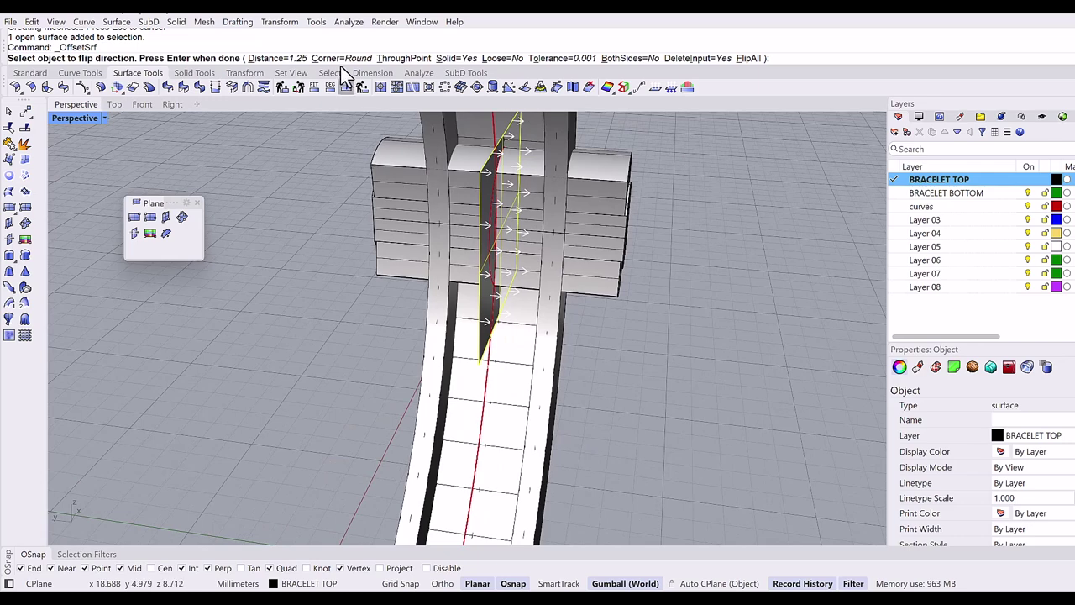
click(456, 59)
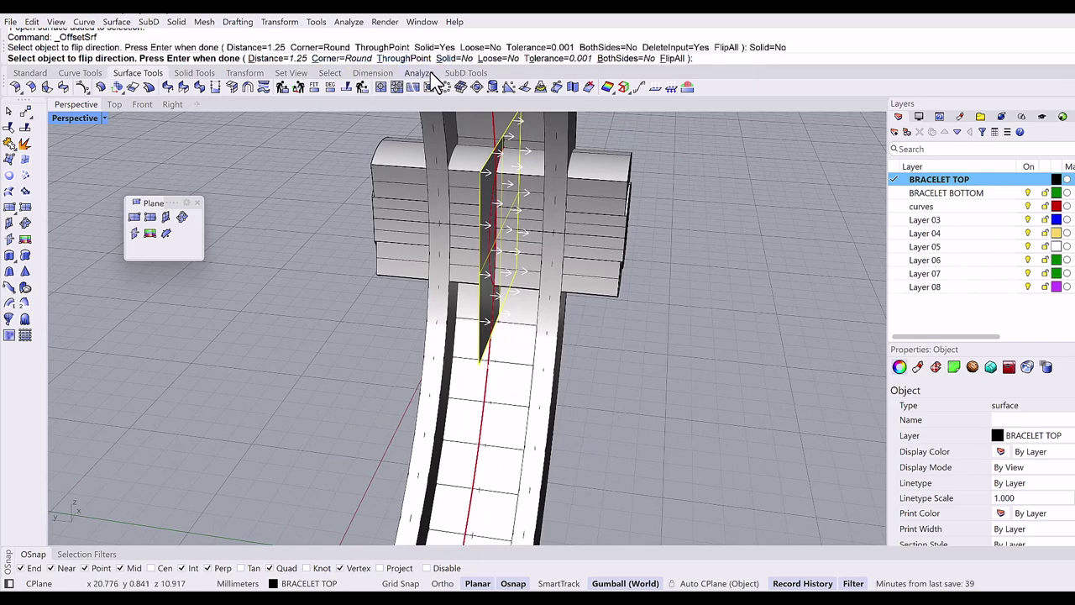
text(4)
key(Return)
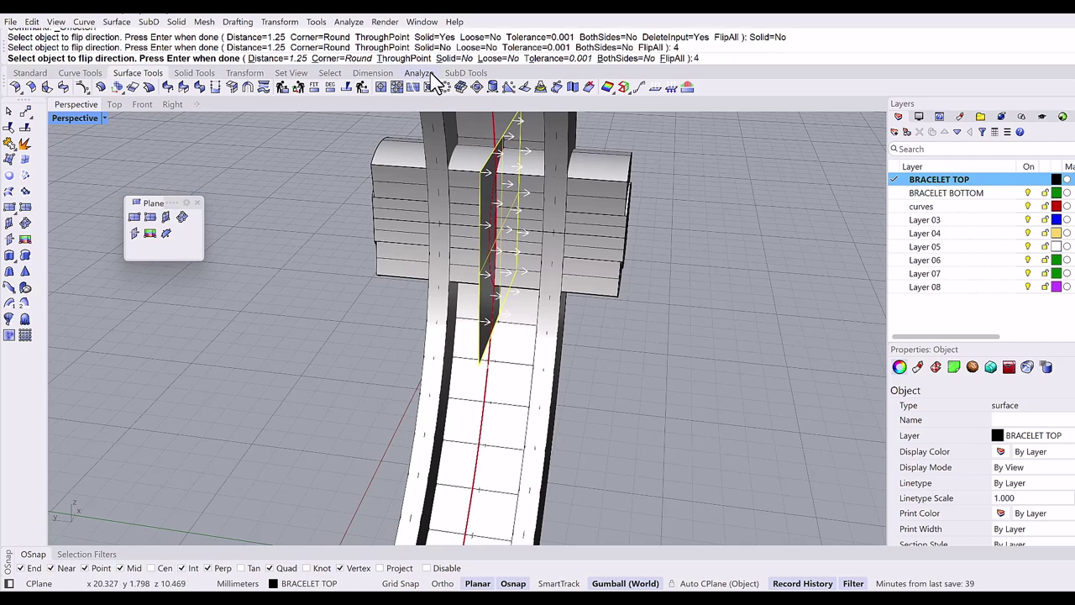
key(Return)
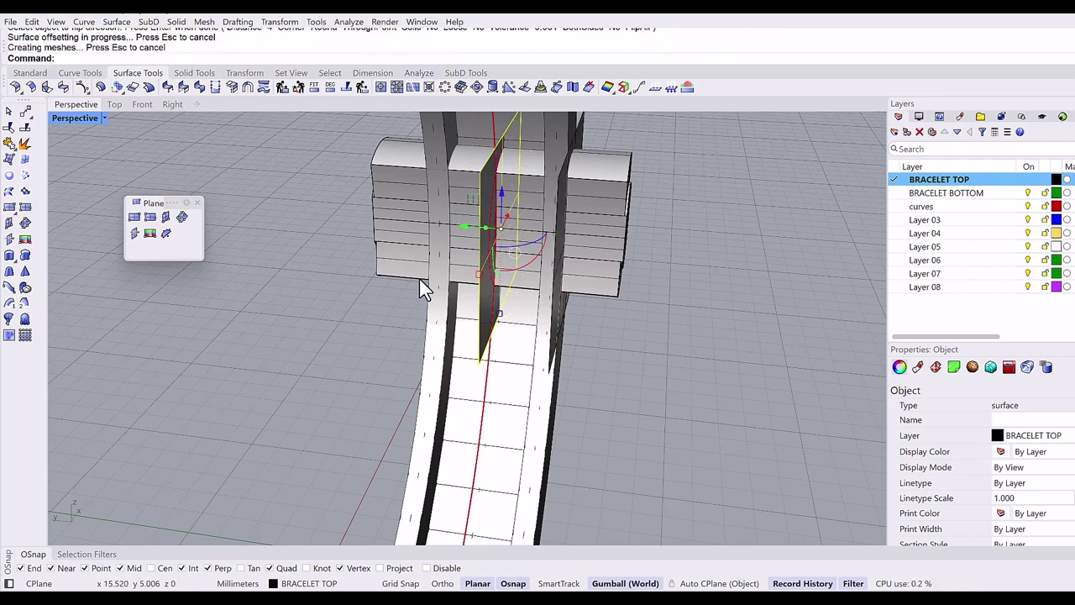
Step: Offset the middle plane 4 mm to the opposite side with the direction flipped, and delete the middle plane
key(Escape)
key(Return)
click(498, 198)
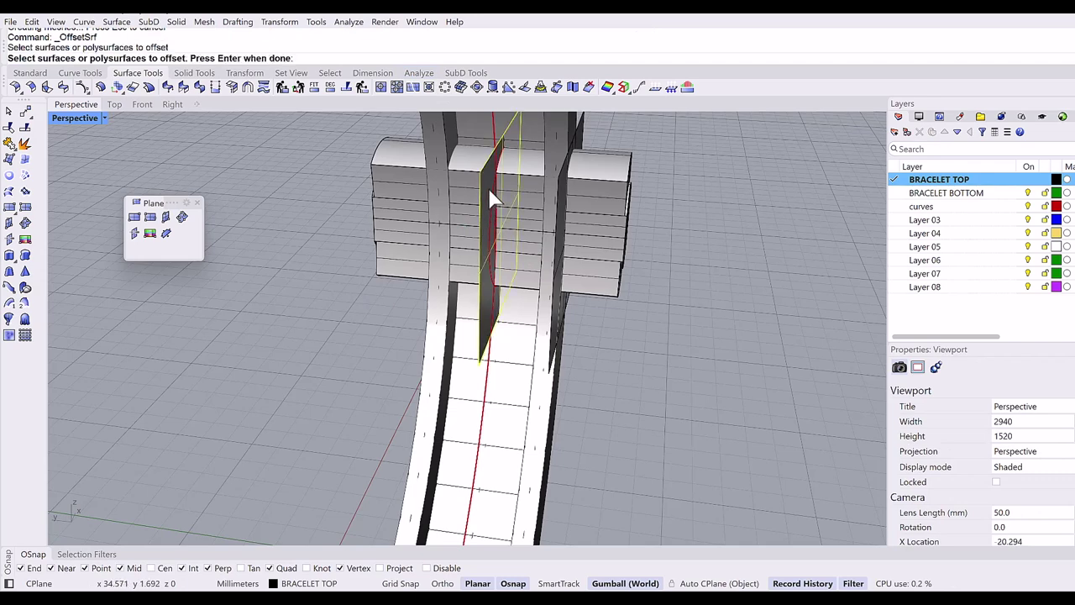
key(Return)
click(503, 190)
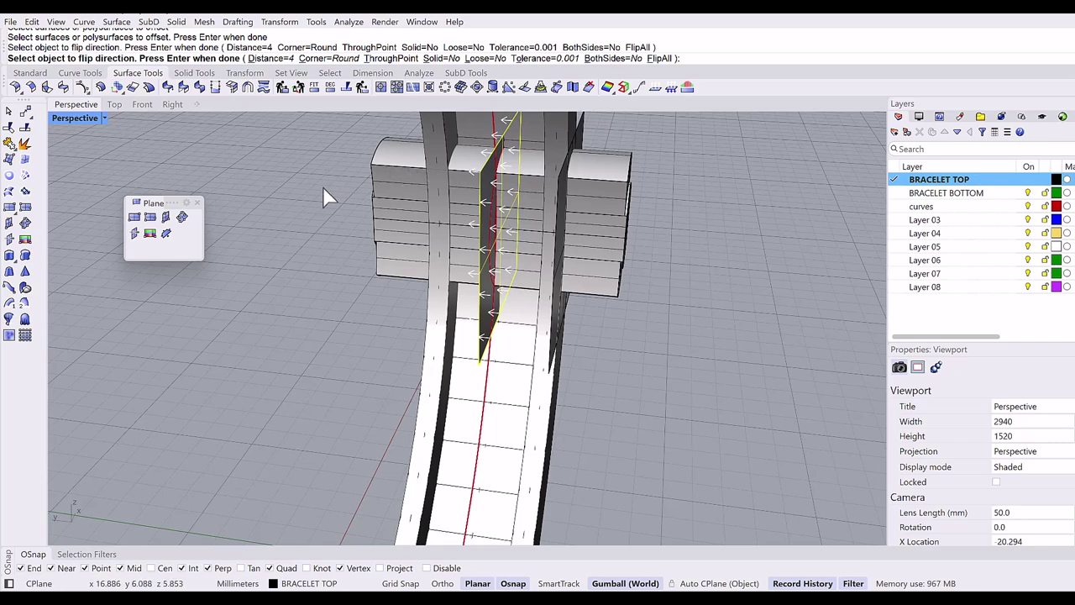
key(Return)
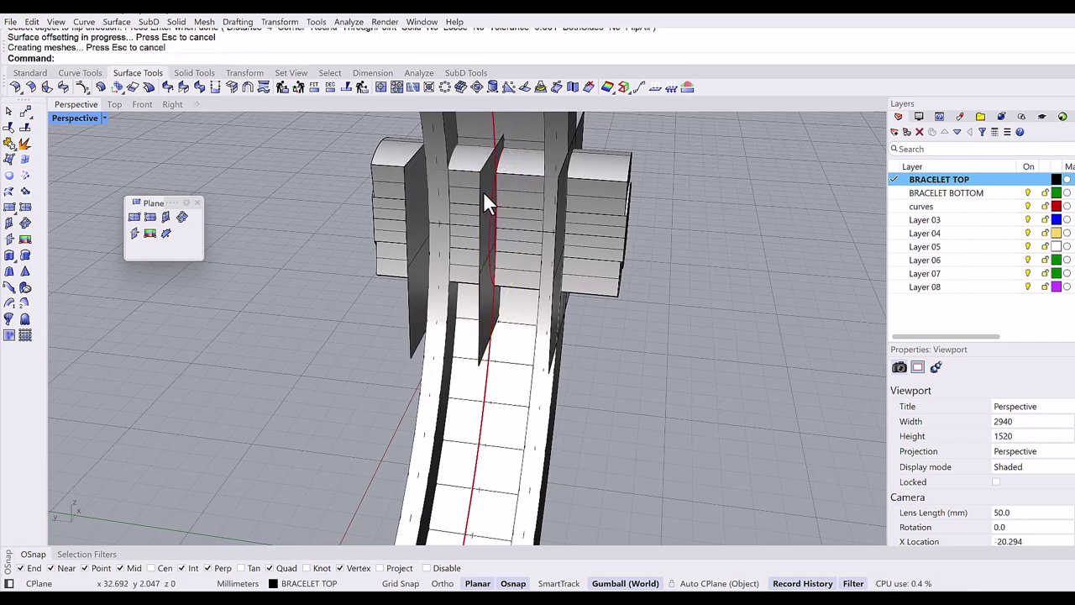
click(487, 204)
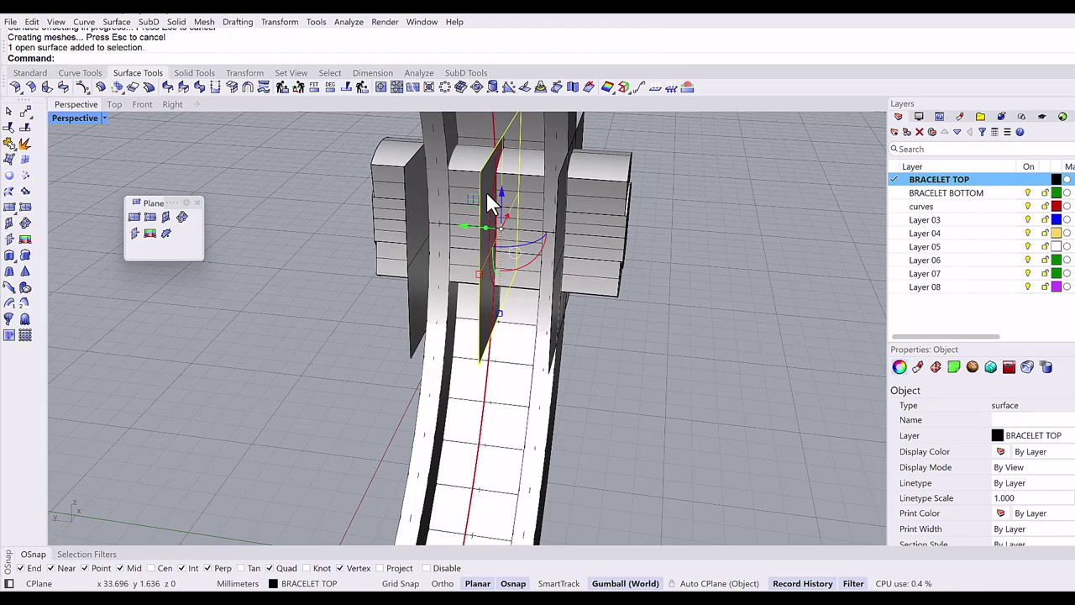
key(Delete)
right_drag(486, 191, 390, 239)
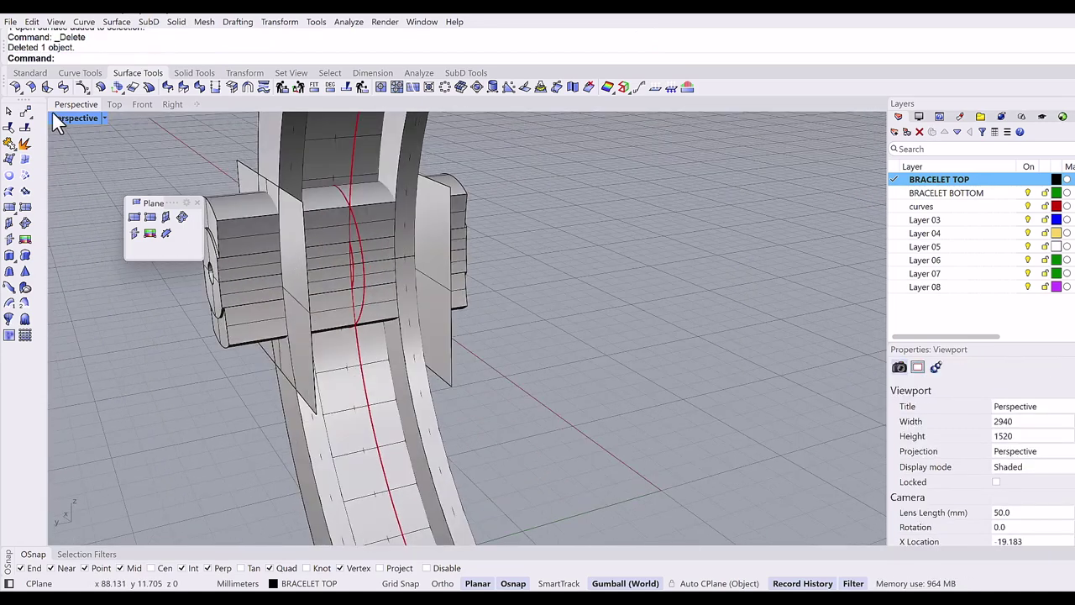
Step: Display the surface directions of both offset planes and flip the plane on the negative-Y side so it faces the opposite way
click(30, 73)
click(25, 336)
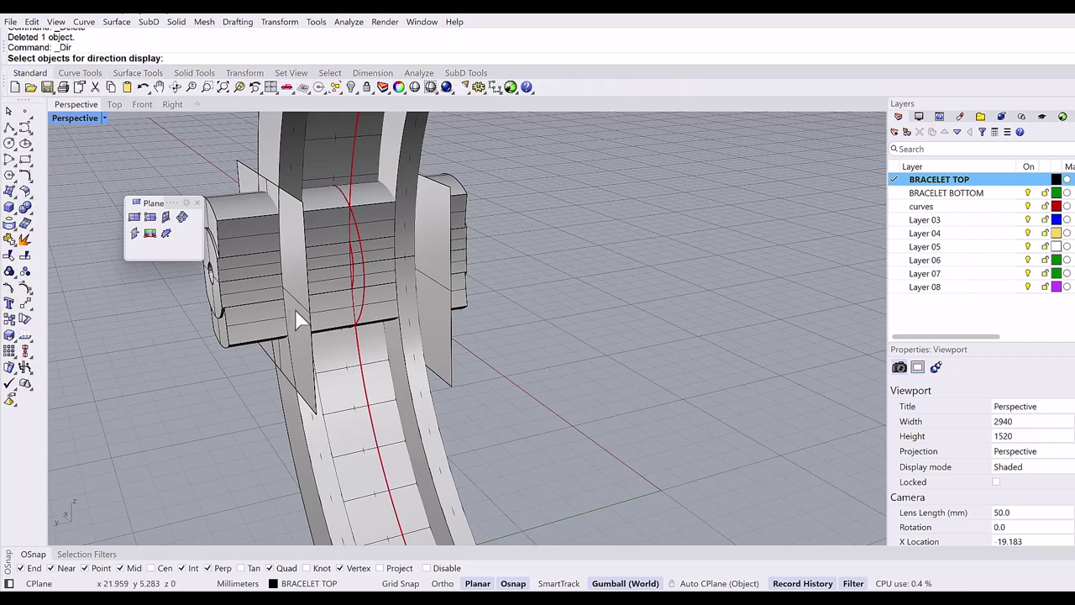
click(295, 309)
key(Return)
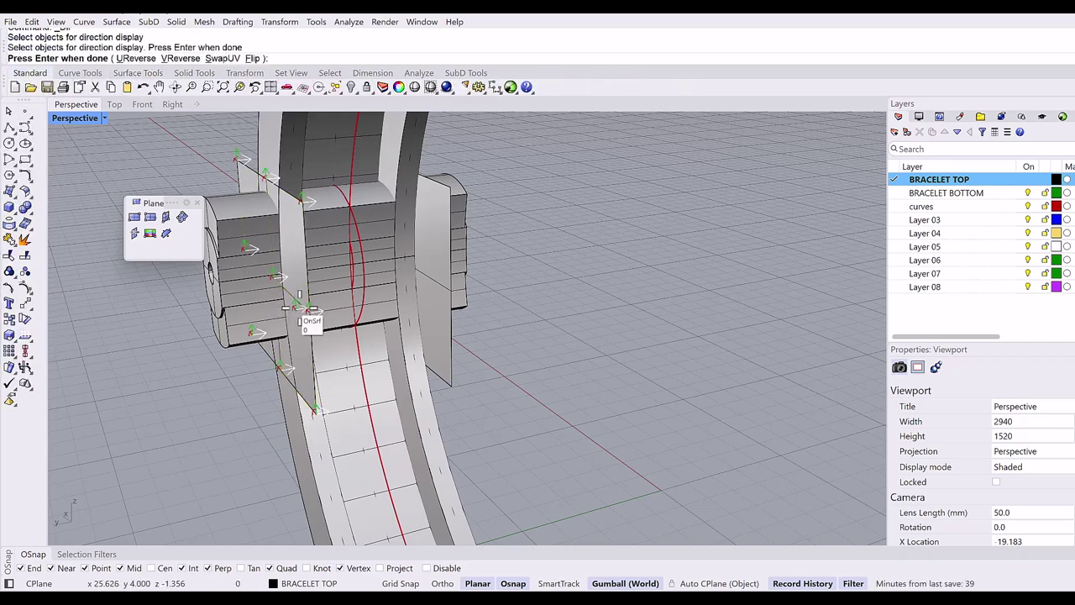
key(Return)
click(430, 217)
key(Return)
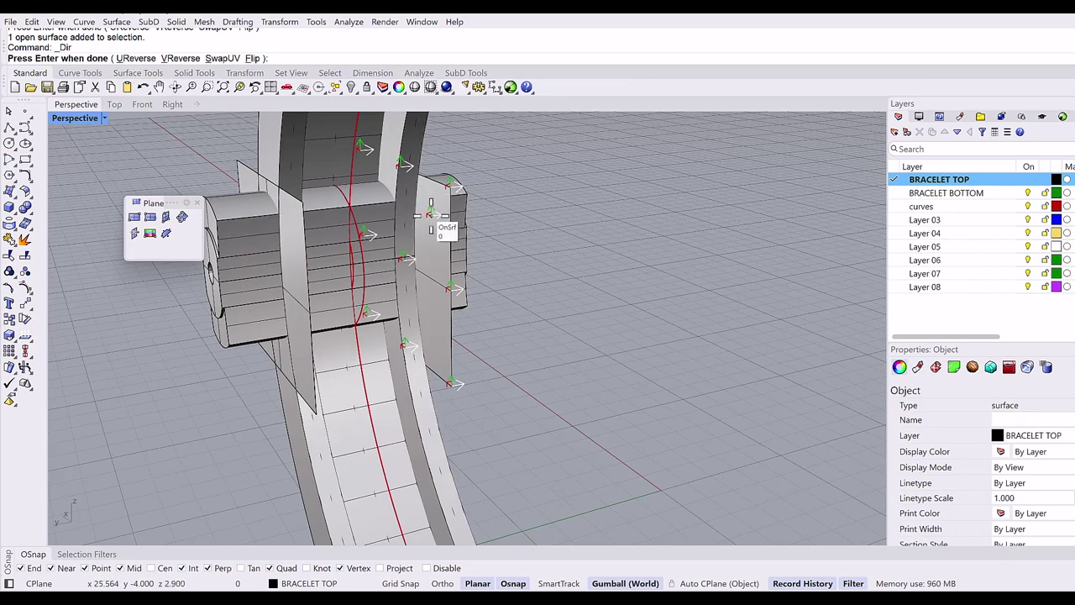
click(430, 216)
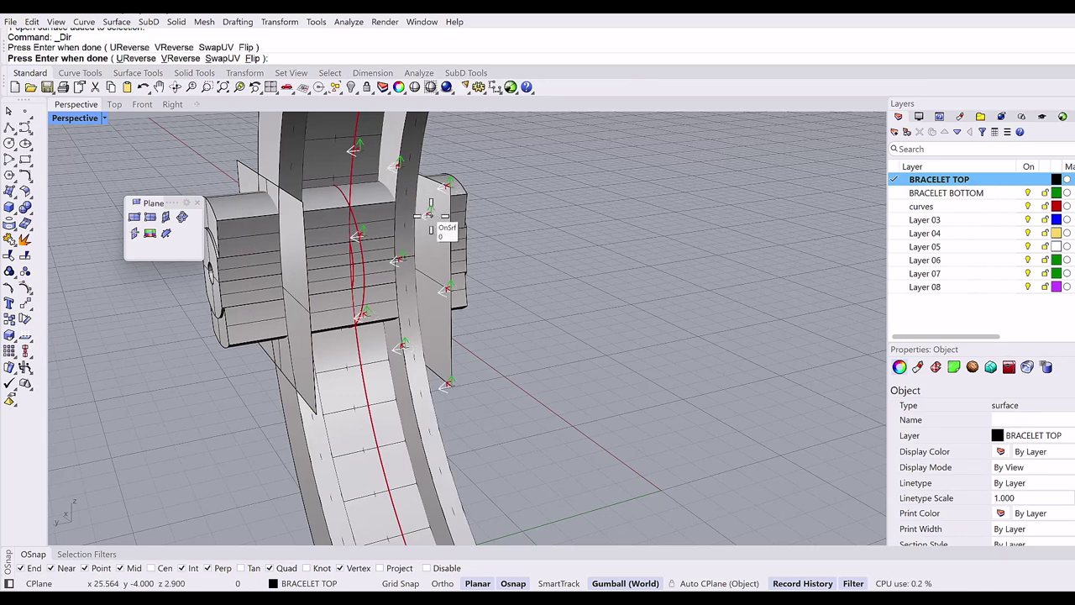
key(Return)
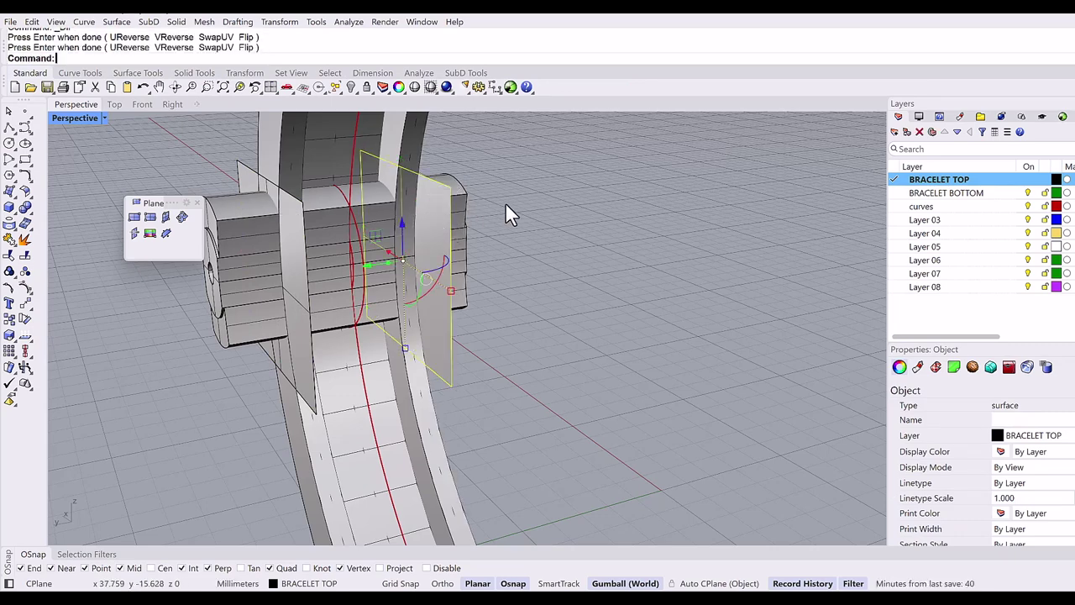
click(505, 202)
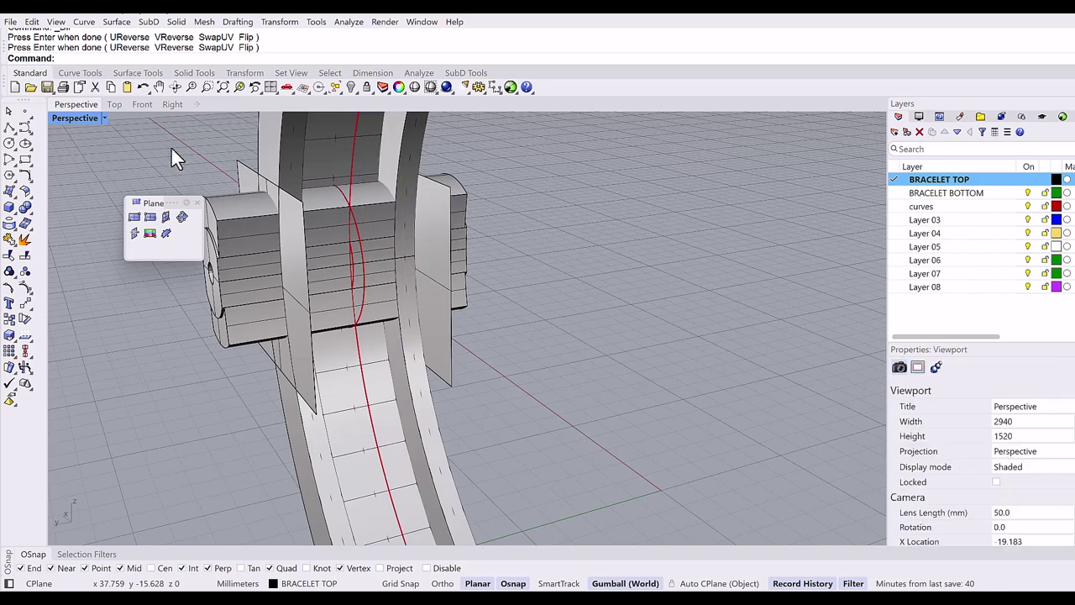
Step: Boolean-subtract both offset planes from all the hinge tube pieces, trimming them to the band's width
click(186, 73)
click(238, 235)
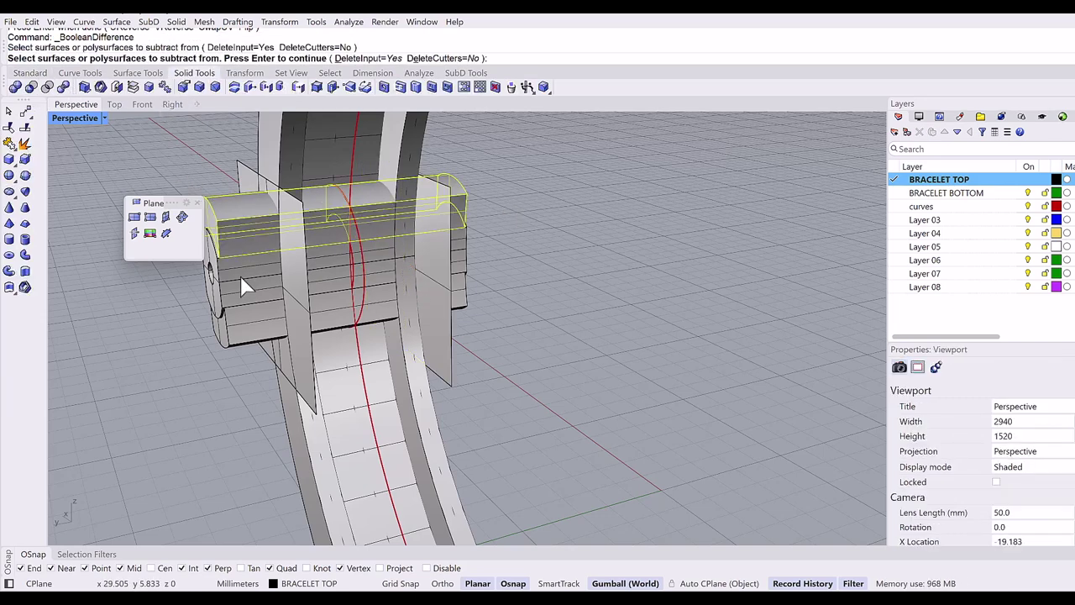
click(241, 282)
click(244, 310)
key(Return)
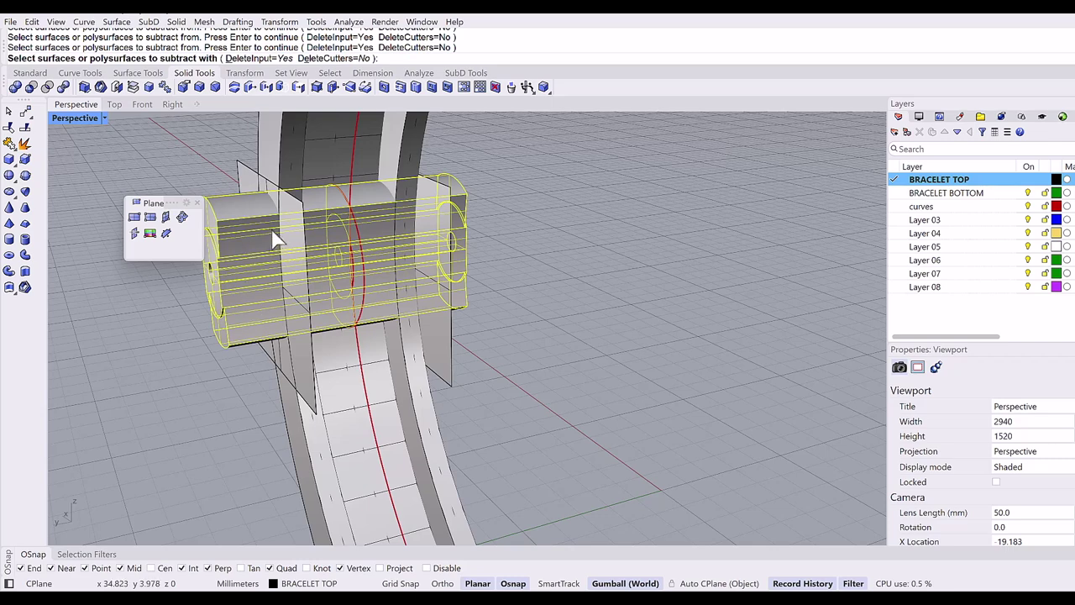
click(294, 232)
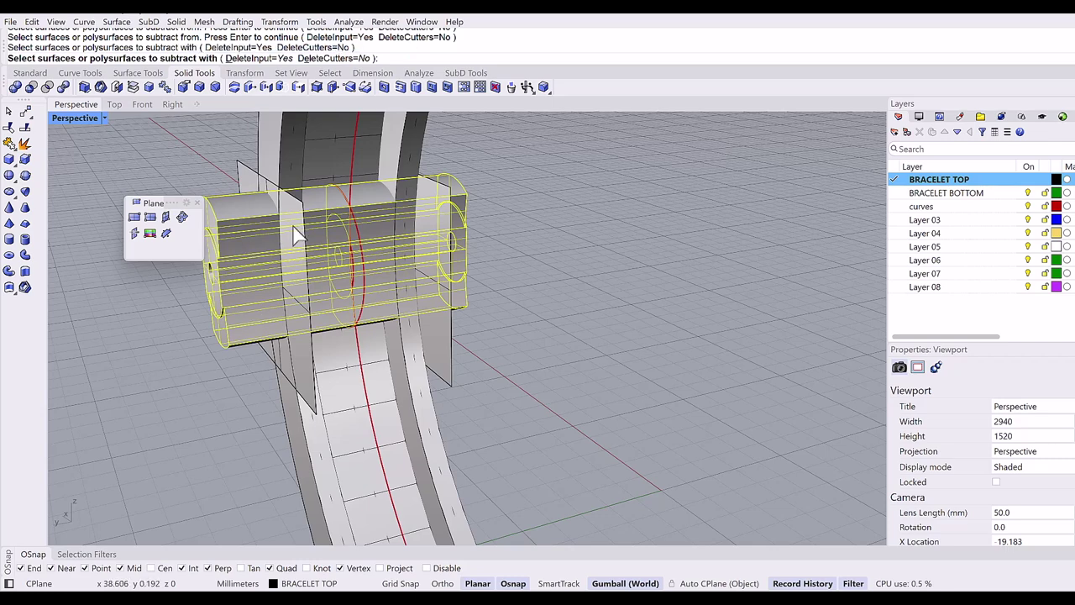
click(442, 206)
key(Return)
Step: Delete the two cutting planes on both sides of the hinge
click(443, 204)
key(Delete)
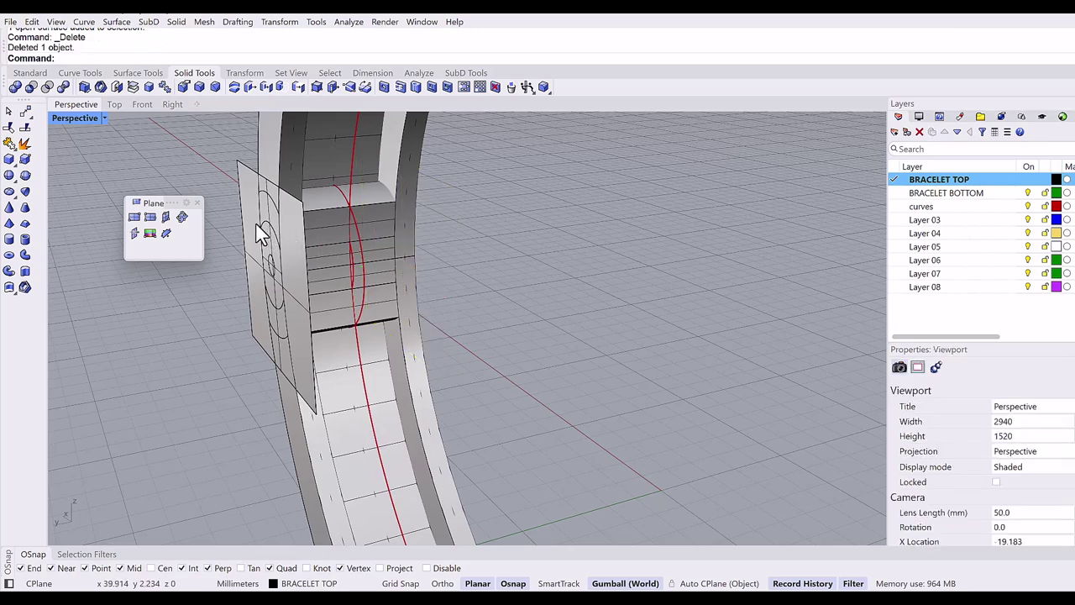
click(267, 234)
key(Delete)
Step: On the curves layer, draw a line across the hinge's full width between the middle edge points of the band's two sides
right_drag(327, 252, 334, 244)
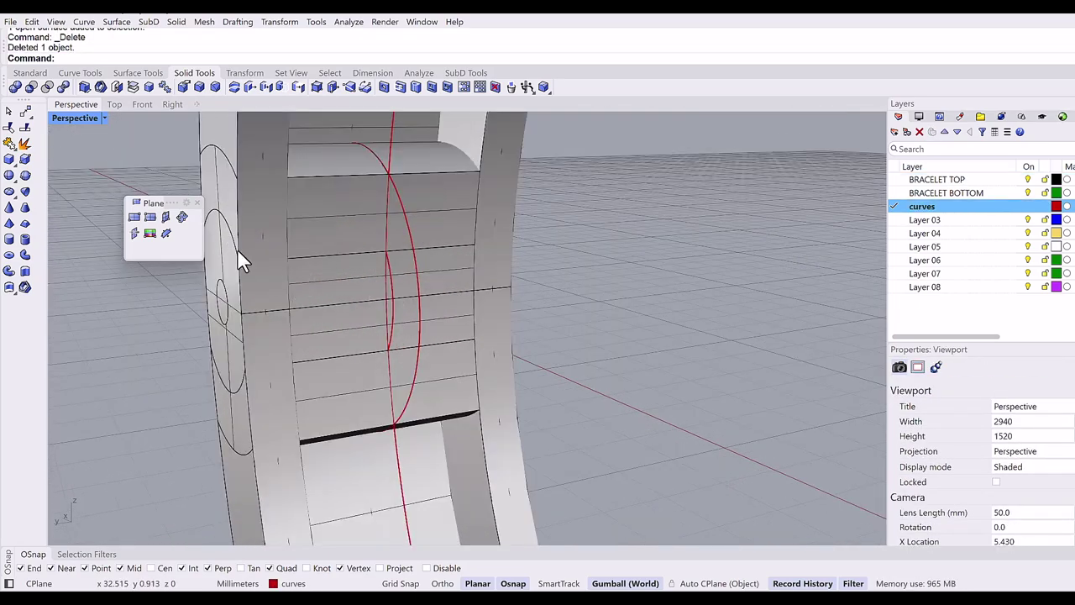
click(30, 72)
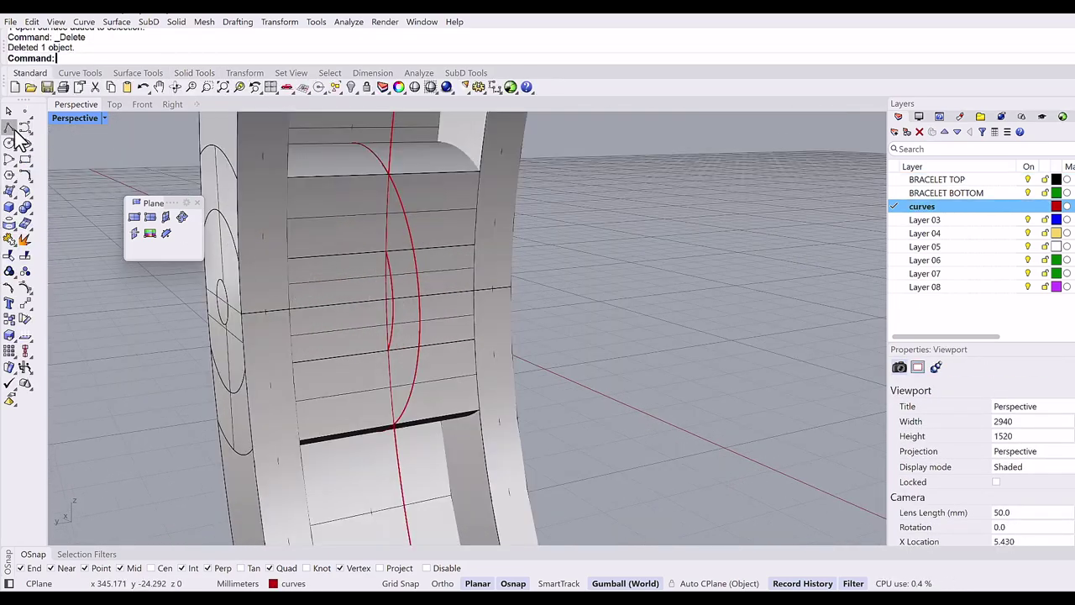
click(11, 128)
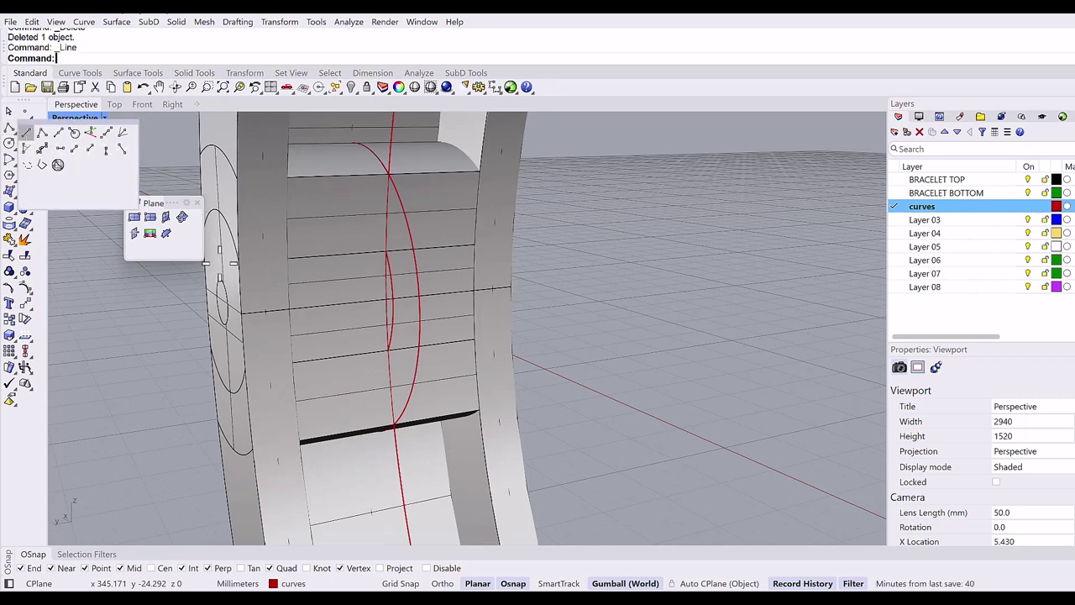
click(242, 315)
click(511, 288)
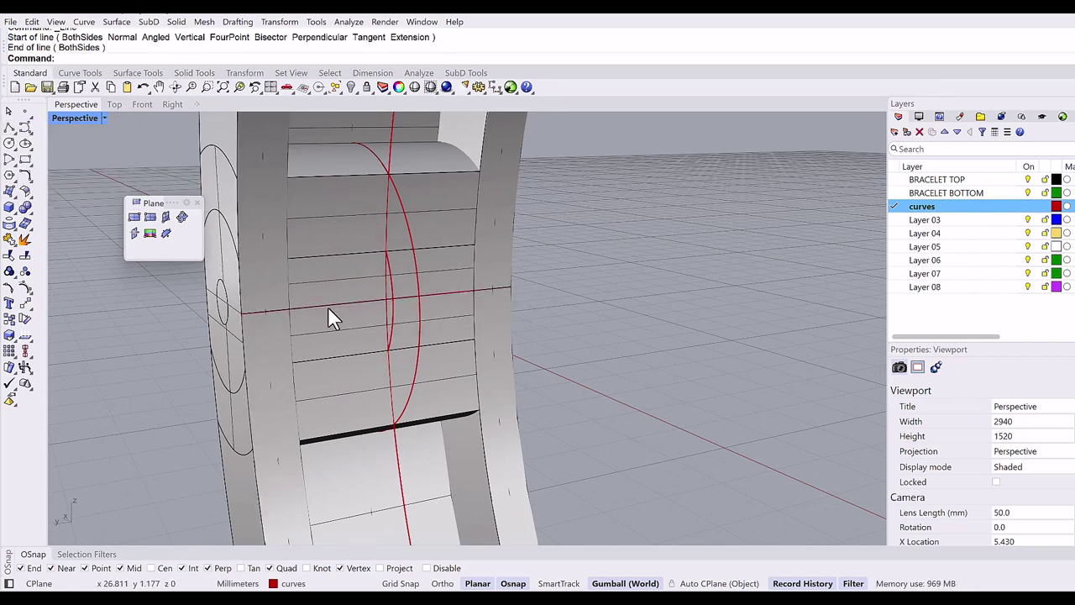
Step: Divide the line across the hinge into 3 equal segments with points
click(26, 128)
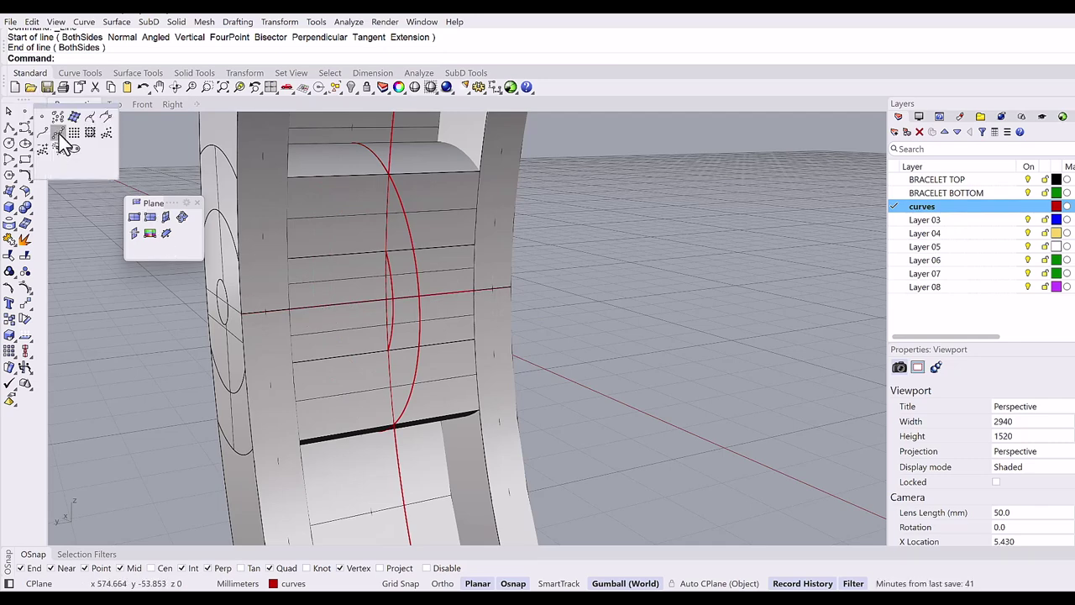
click(60, 134)
click(343, 309)
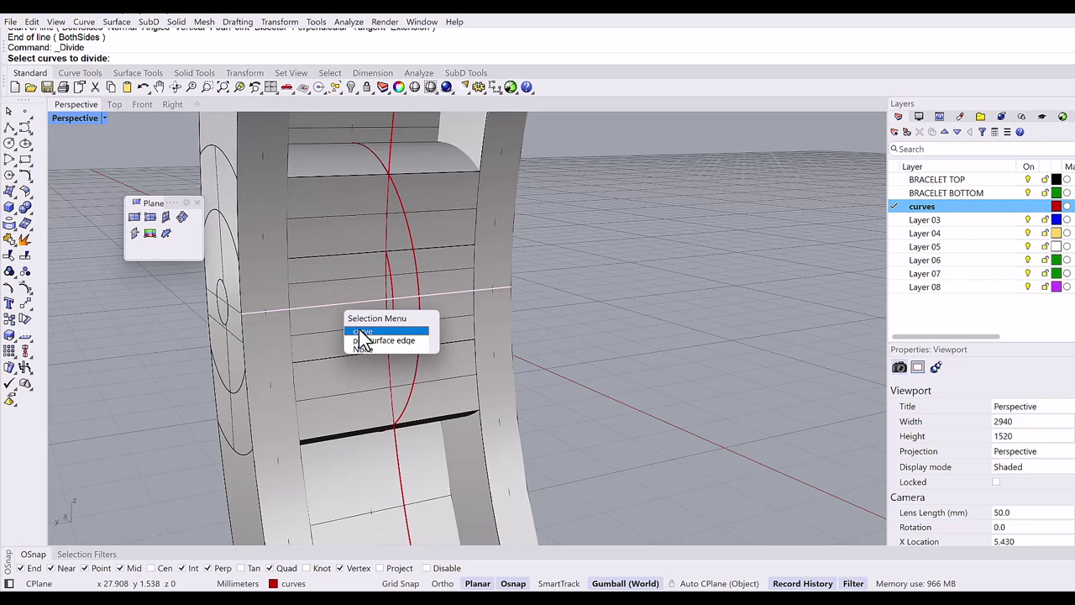
click(363, 332)
key(Return)
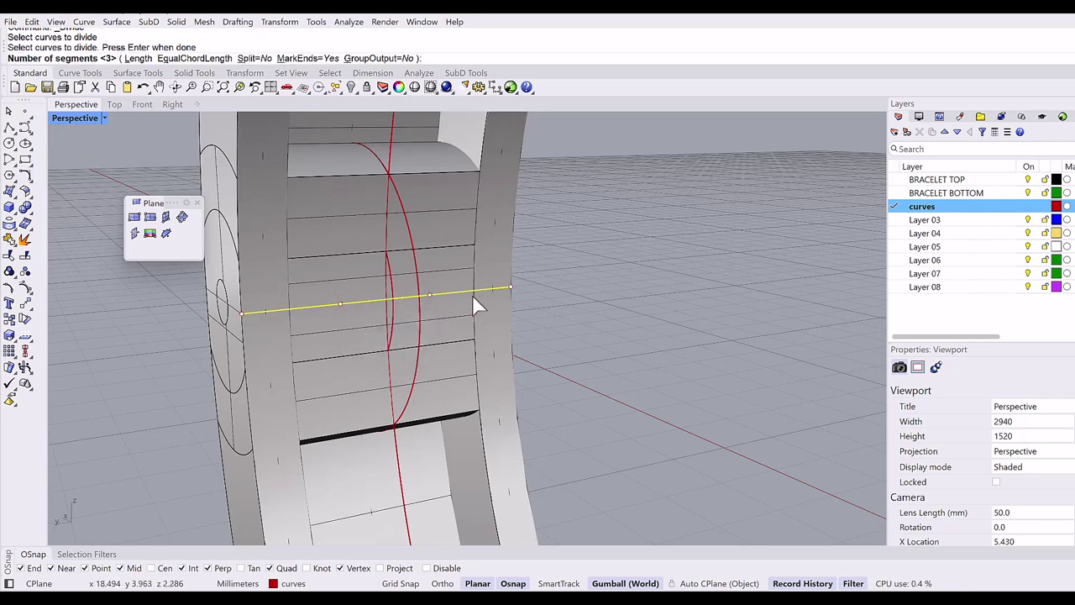
key(Return)
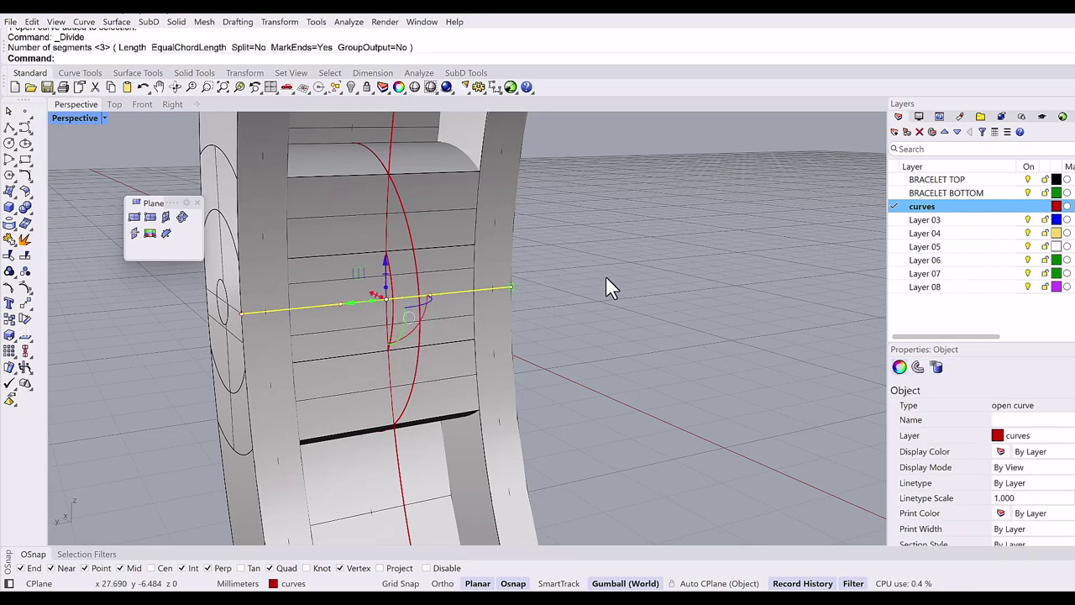
click(605, 276)
Step: Draw a vertical plane from the first inner division point, about 9.6 mm wide and perpendicular to the divided line
right_drag(568, 259, 593, 261)
shift+right_drag(395, 321, 401, 343)
scroll(351, 300, up, 3)
scroll(359, 306, up, 1)
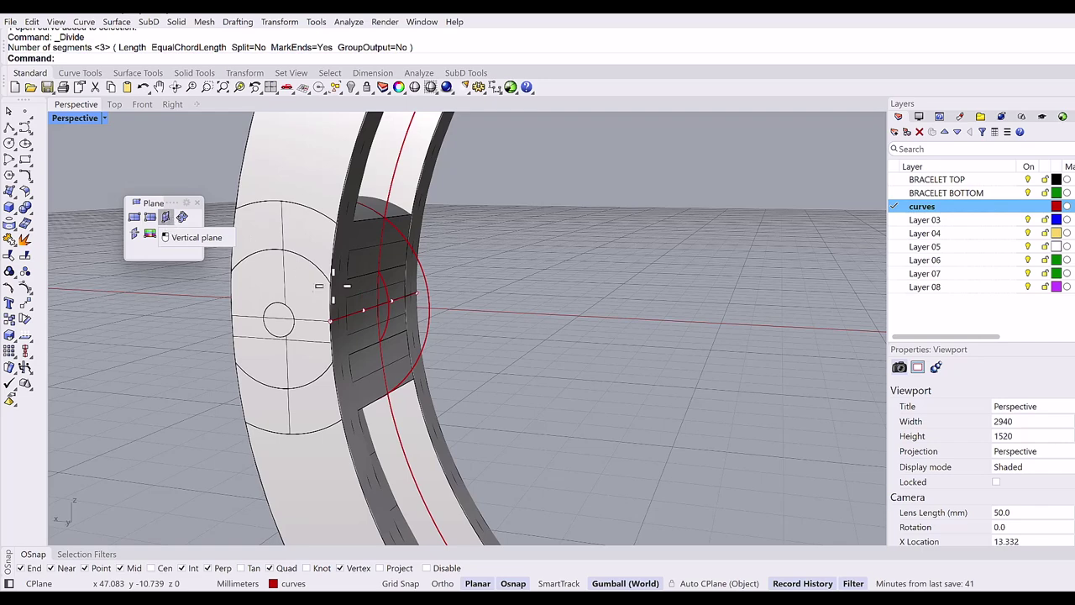
click(168, 220)
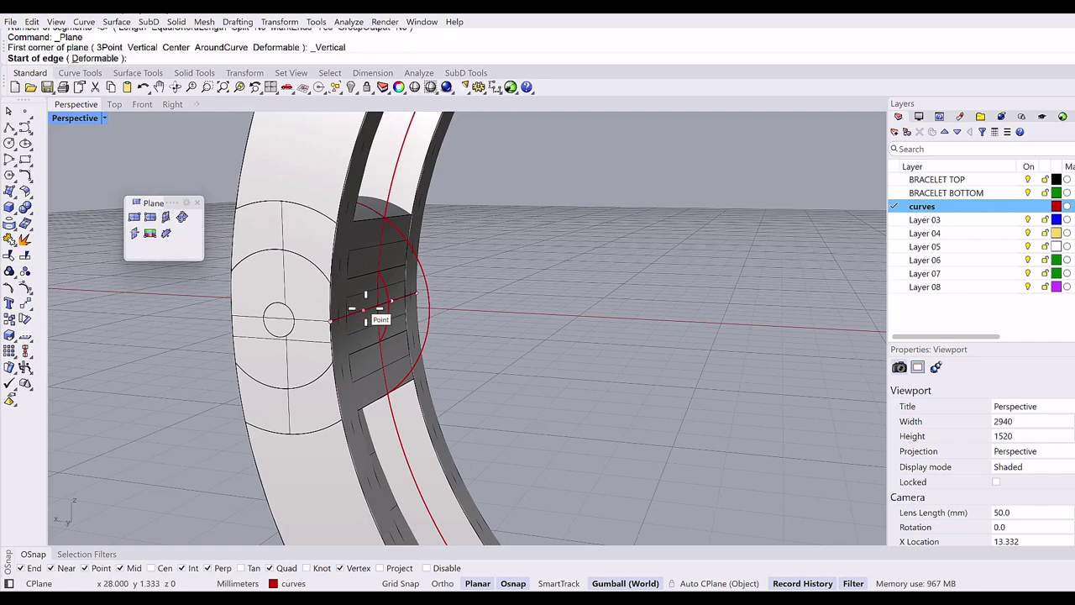
click(365, 308)
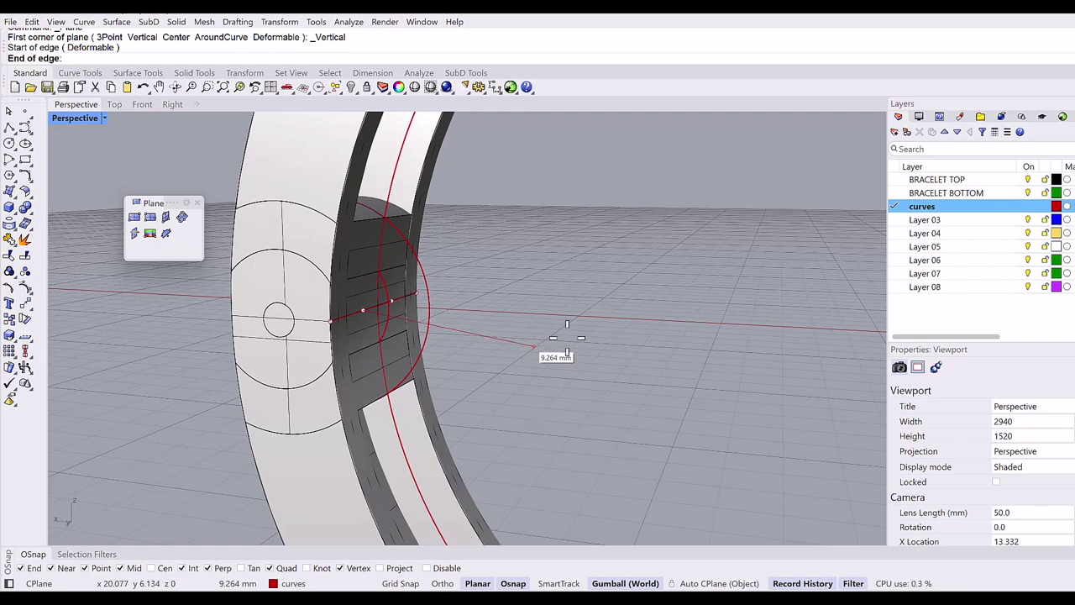
scroll(535, 344, down, 3)
key(shift)
click(588, 333)
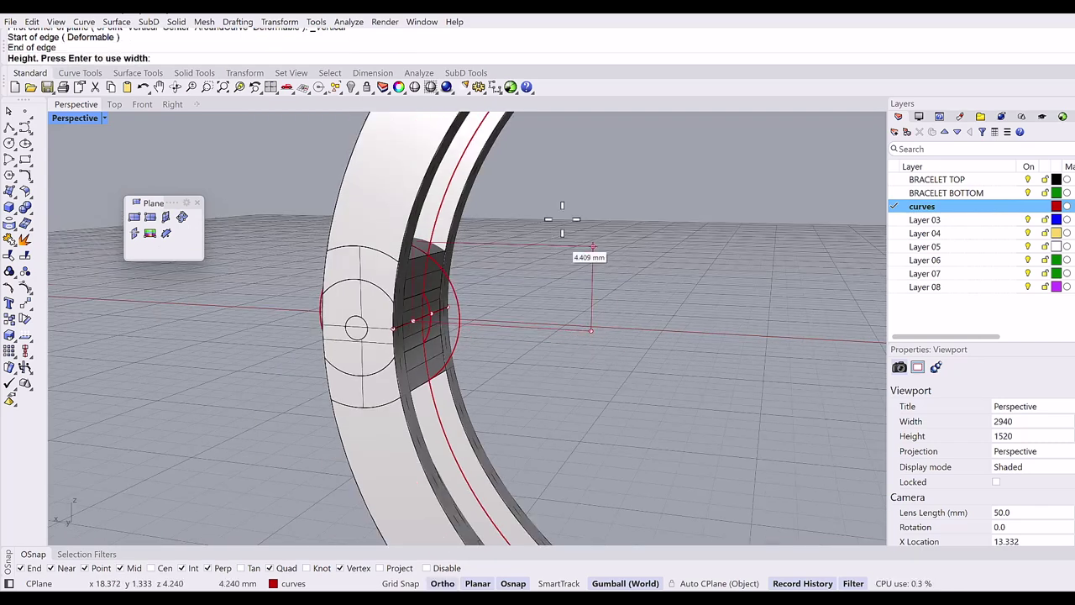
click(554, 176)
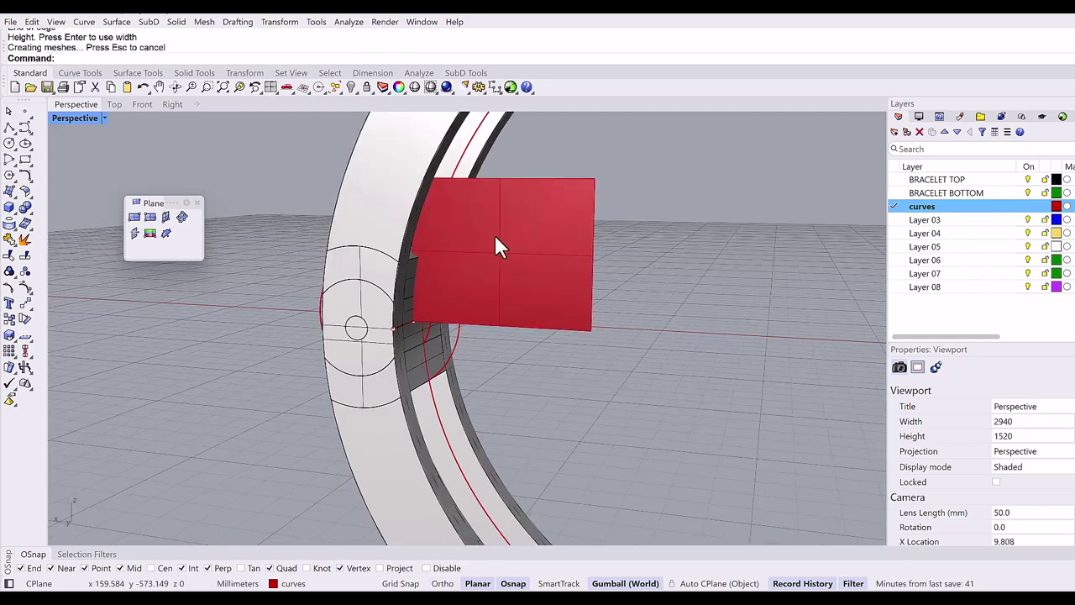
Step: Move the vertical plane over the hinge and stretch it with the gumball until it fully encloses the hinge circles
right_drag(496, 231, 453, 216)
click(453, 216)
drag(435, 246, 353, 328)
mouse_move(377, 405)
mouse_down()
mouse_move(375, 435)
mouse_move(388, 398)
mouse_up()
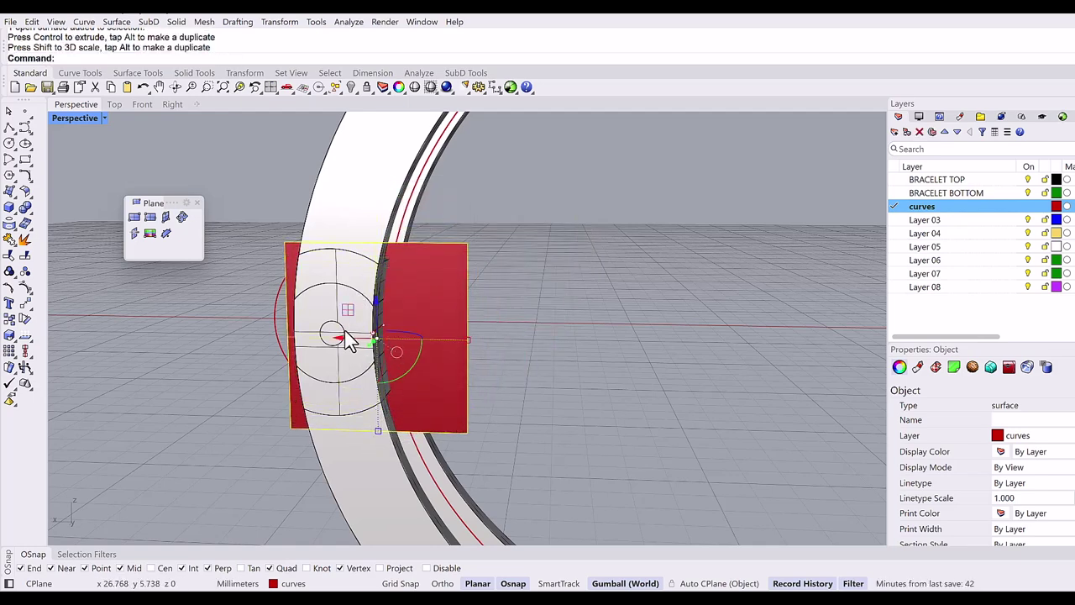
drag(338, 346, 312, 344)
click(514, 318)
right_drag(510, 309, 618, 288)
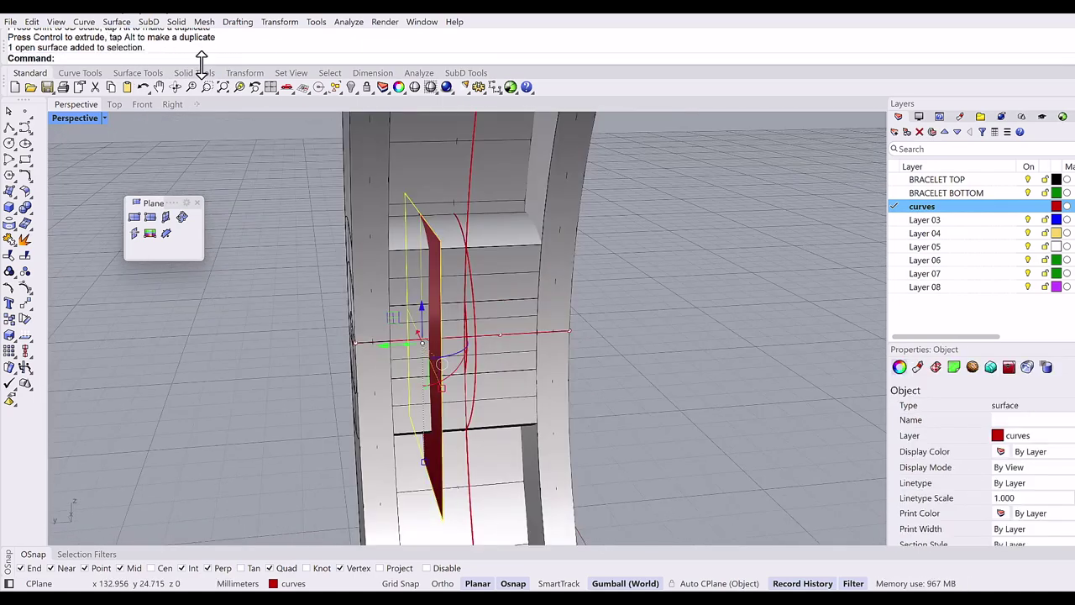
Step: Offset the vertical plane into a solid block, flipping it towards the hinge centre and ending it through the second division point
click(149, 73)
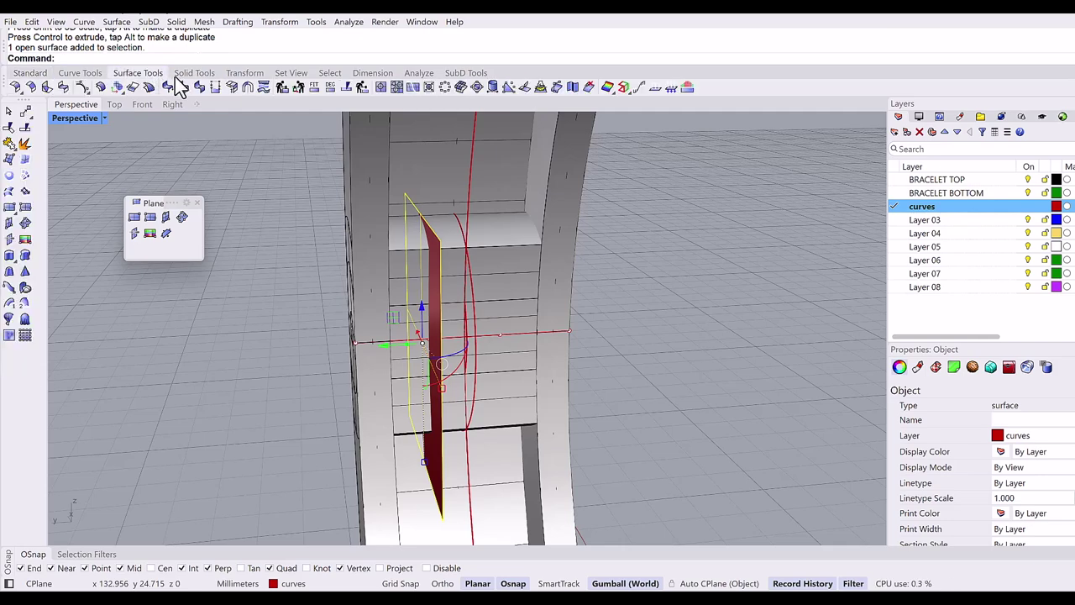
click(437, 261)
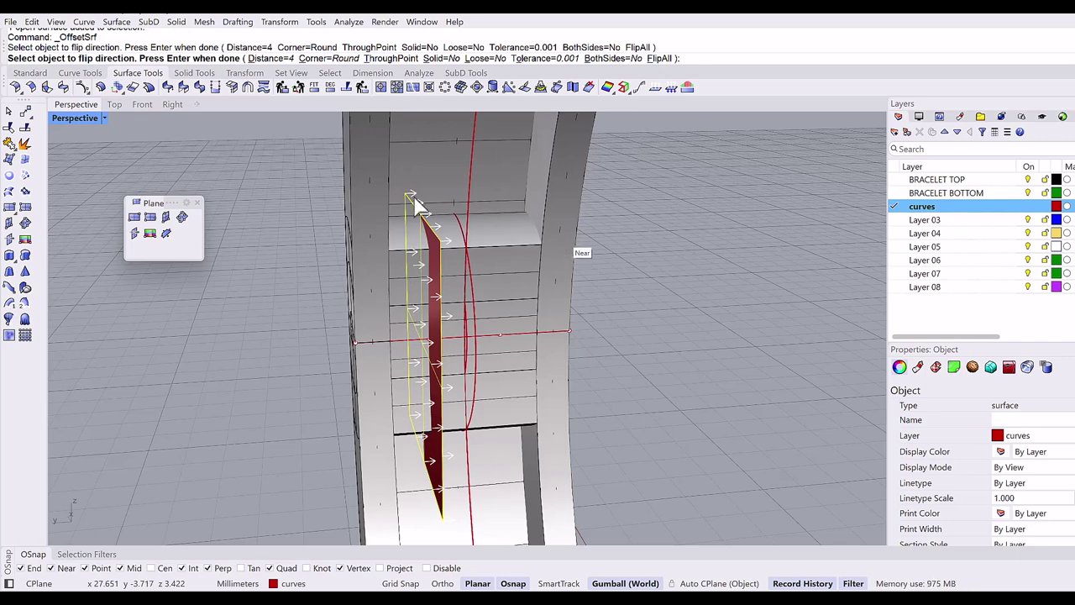
click(439, 58)
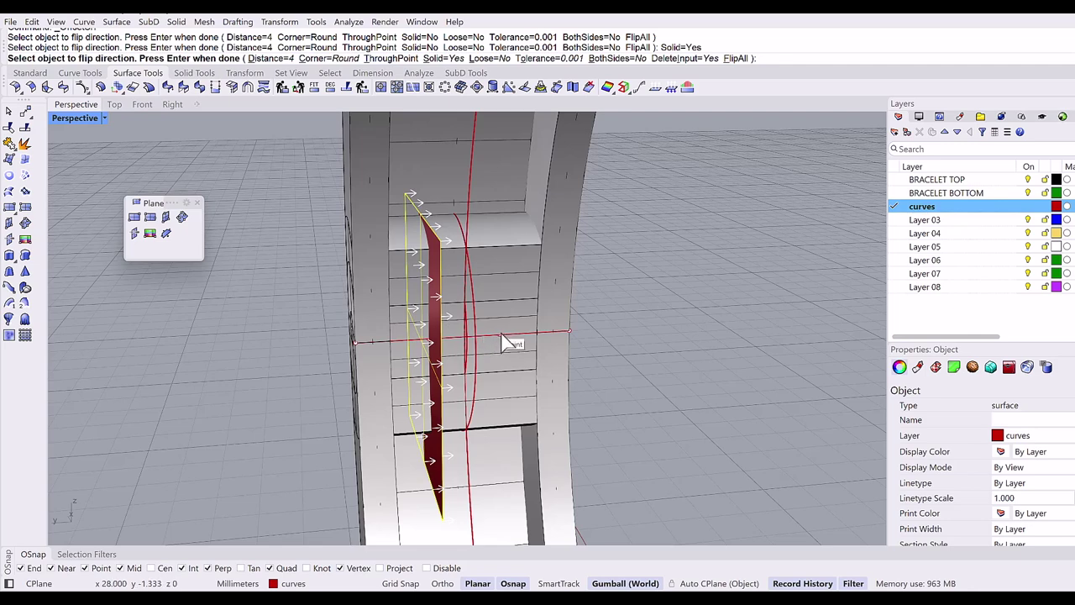
click(378, 58)
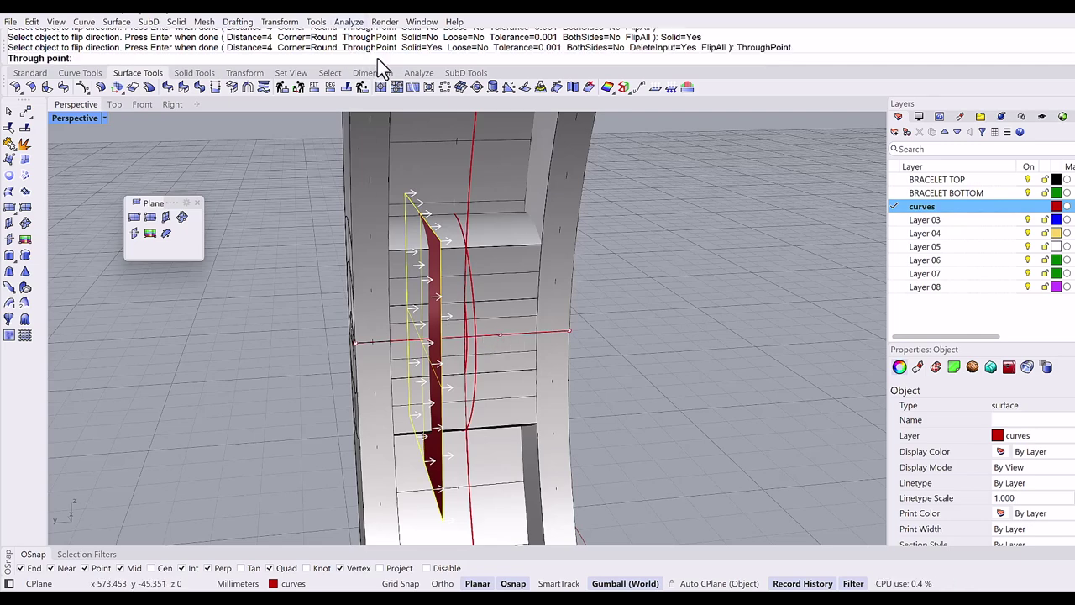
click(501, 334)
click(636, 258)
right_drag(630, 257, 592, 252)
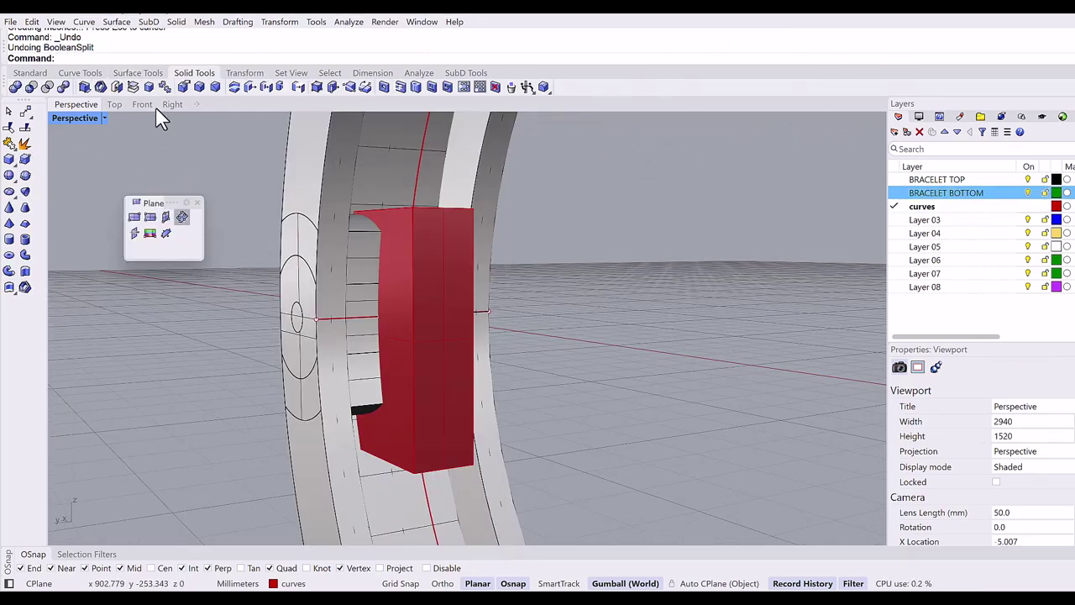
Step: Boolean-split the hinge tube with the red solid block, and delete the block
click(63, 87)
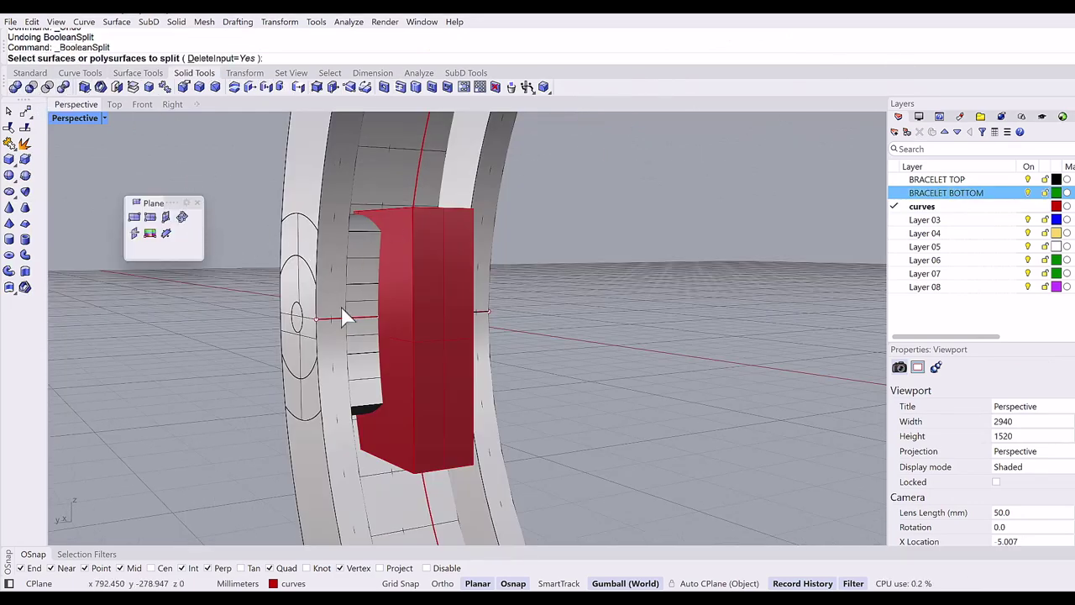
click(357, 319)
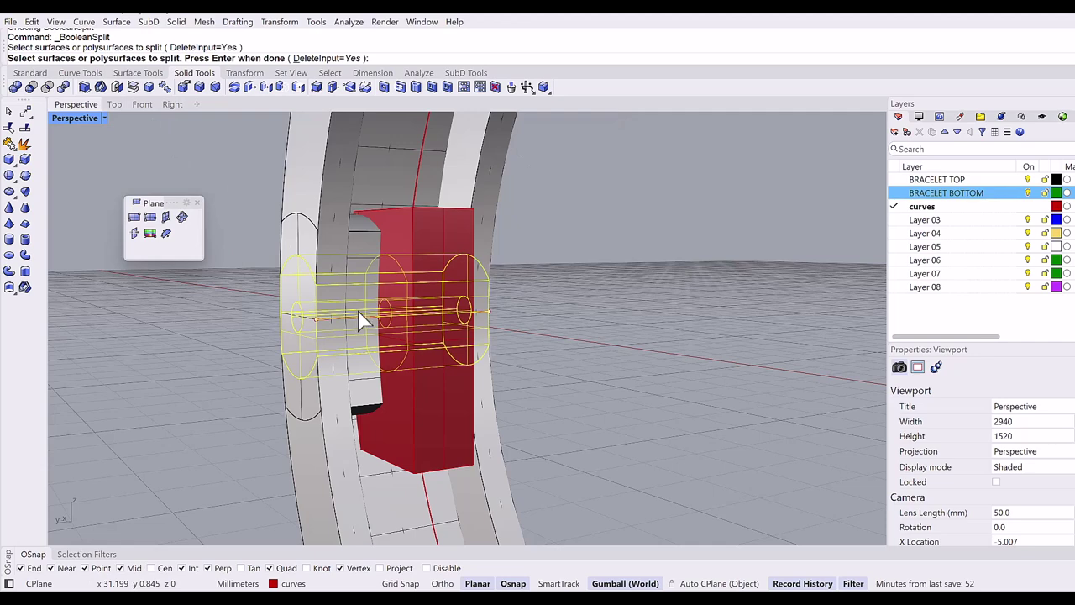
key(Return)
click(425, 283)
key(Return)
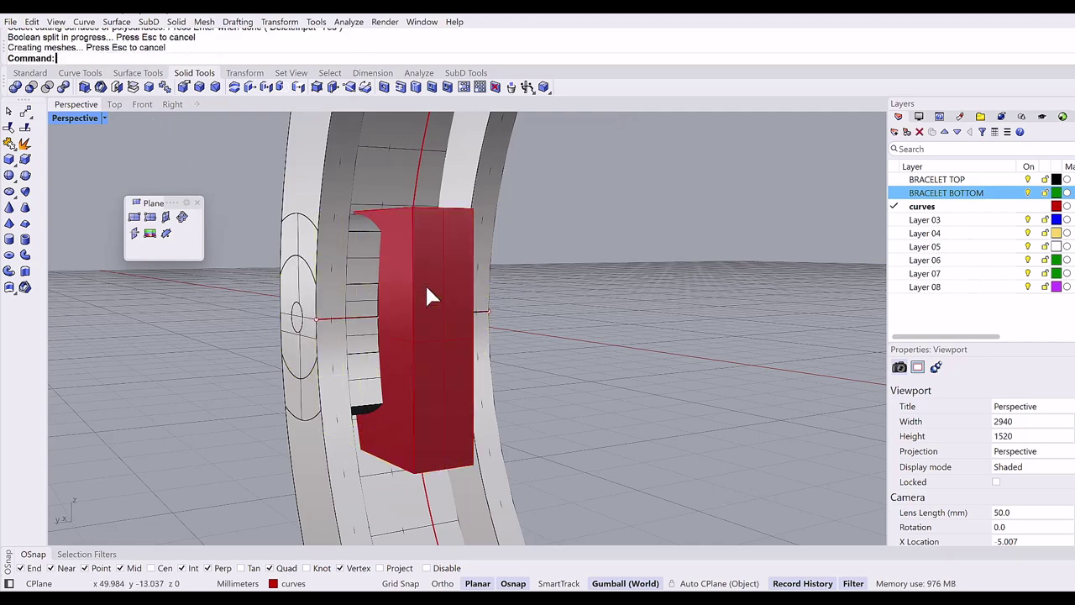
click(425, 284)
key(Delete)
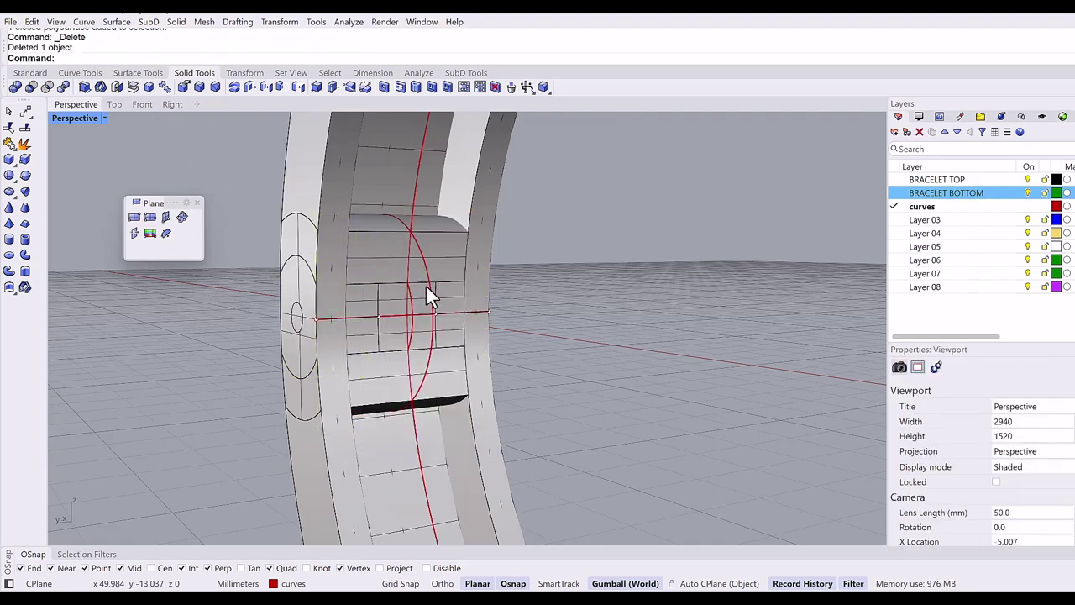
Step: Extrude the hinge's middle circle in both directions across the band so the cylinder extends past both of its sides
right_drag(426, 286, 341, 317)
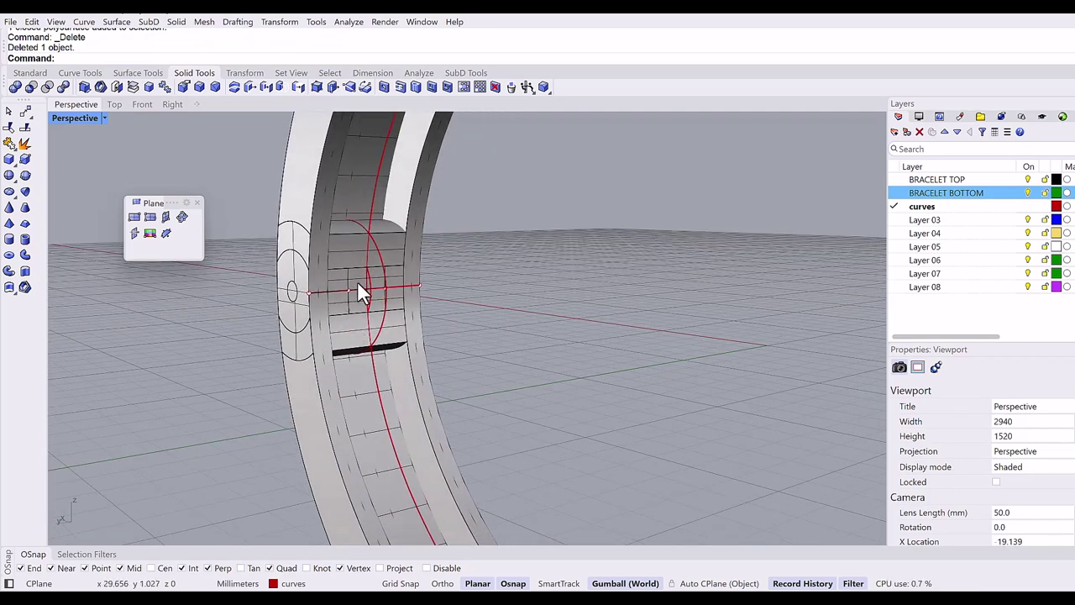
click(372, 294)
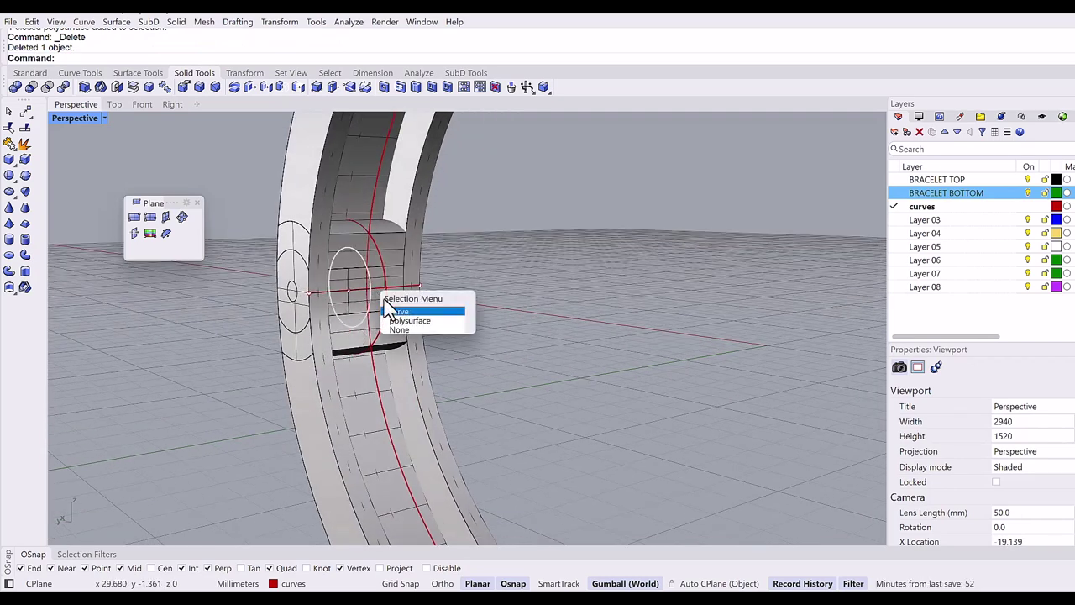
click(396, 314)
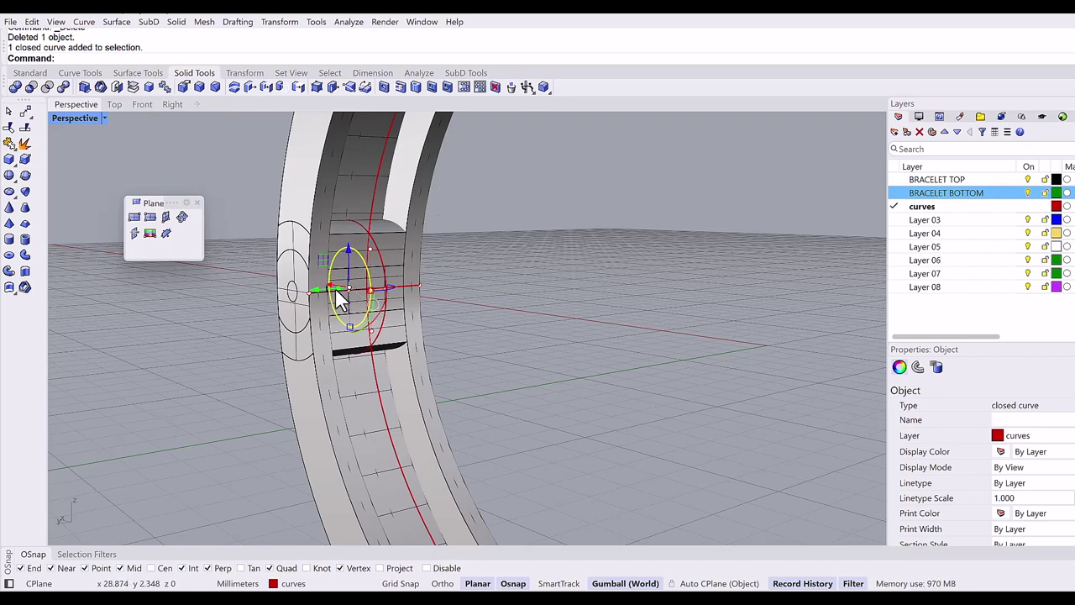
drag(338, 287, 248, 309)
click(527, 249)
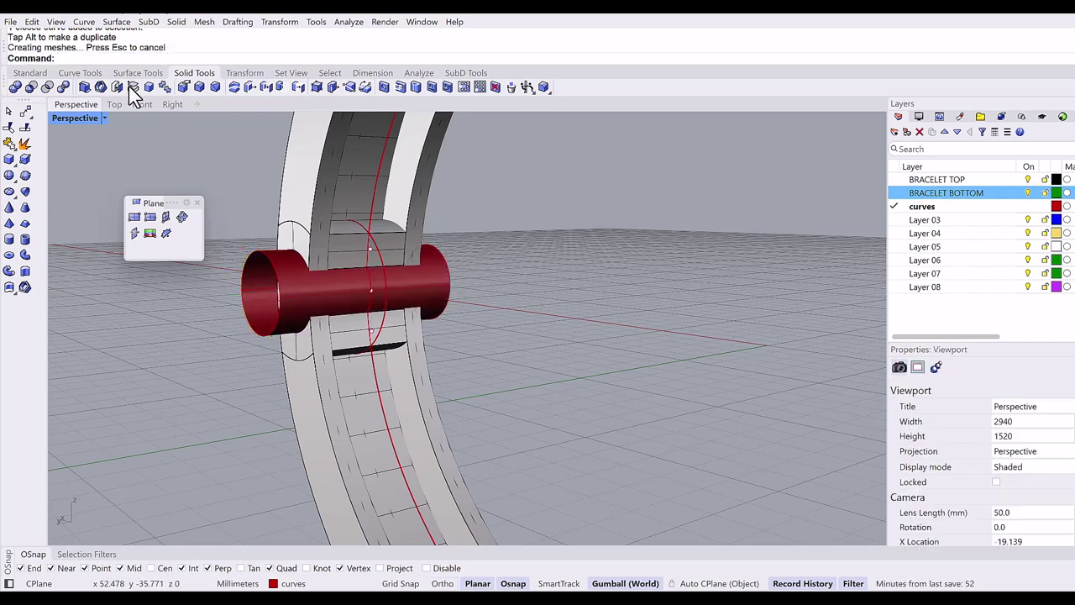
Step: Boolean-split the bracelet band with the extruded cylinder, and delete the cylinder
click(63, 87)
click(322, 180)
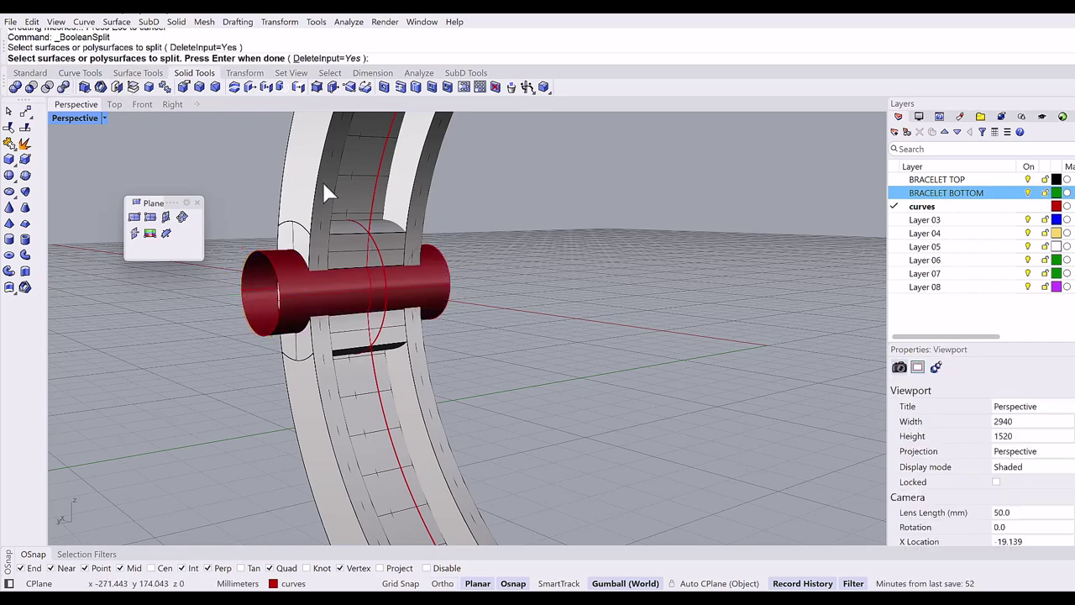
key(Return)
click(270, 269)
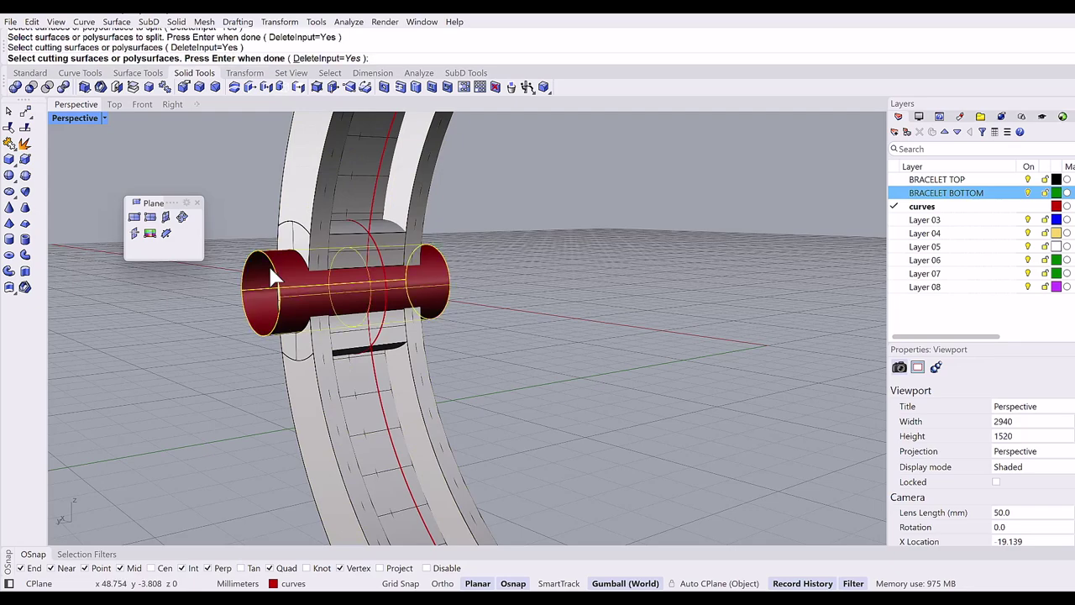
key(Return)
click(269, 272)
key(Delete)
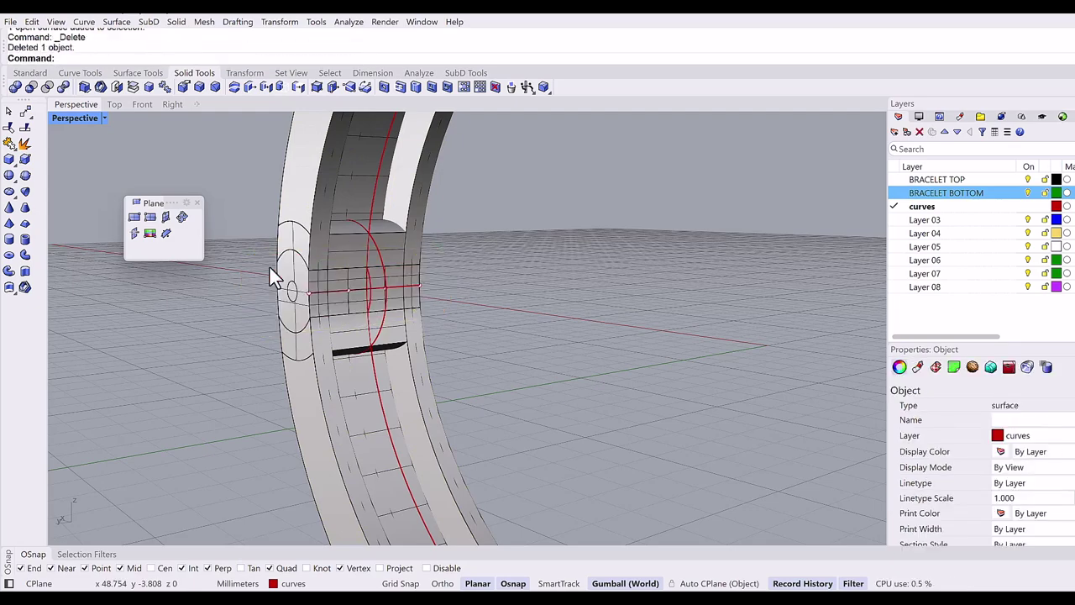
Step: Draw a horizontal rectangular plane that cuts fully through the band on the side opposite the hinge
scroll(271, 276, down, 5)
click(267, 252)
click(294, 259)
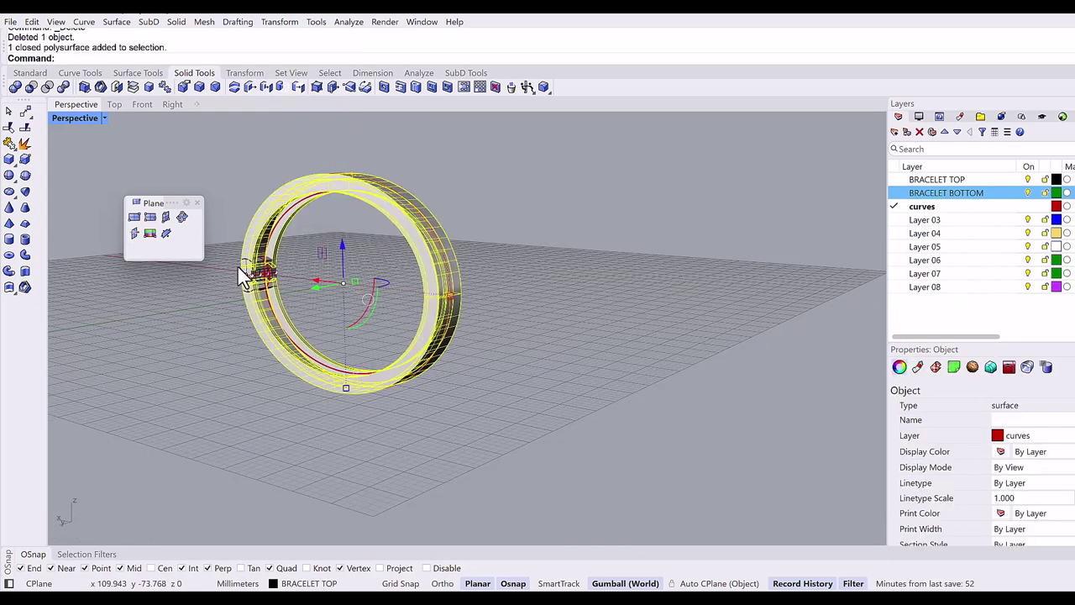
scroll(243, 276, up, 5)
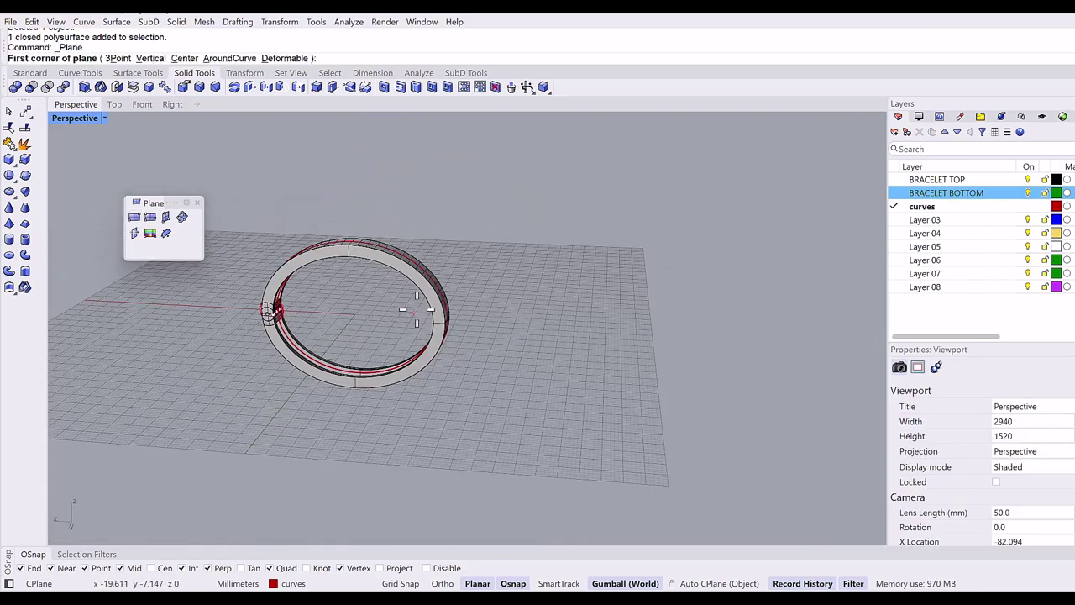
click(420, 310)
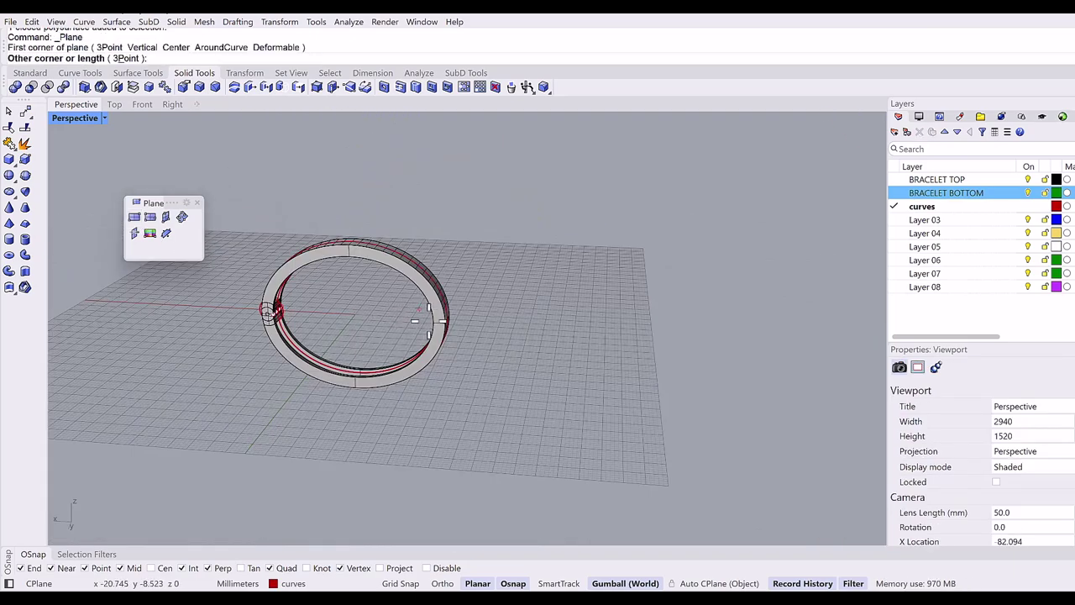
click(465, 343)
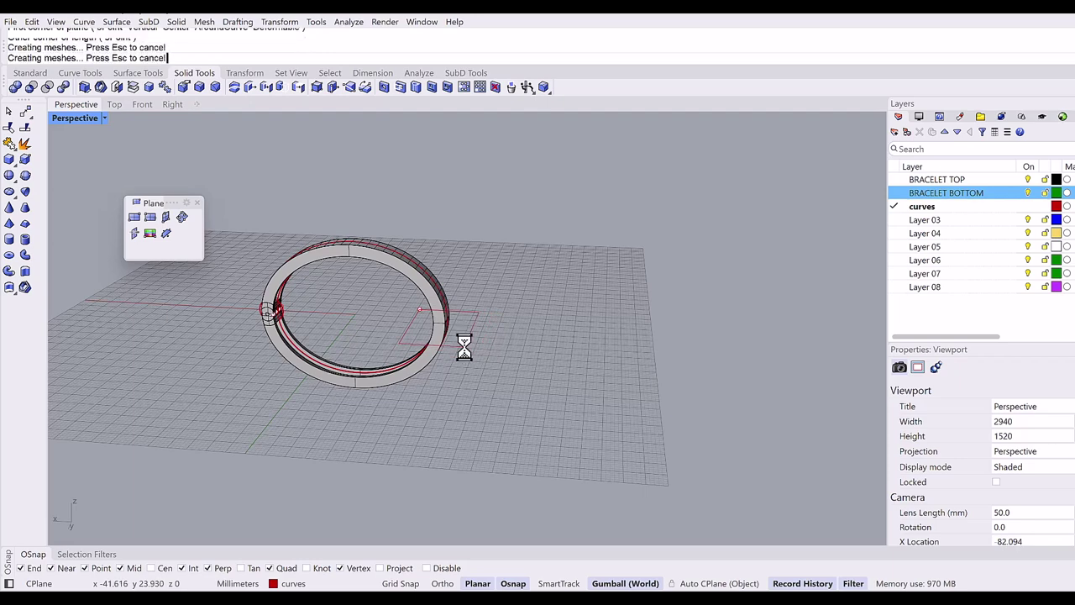
Step: Boolean-split the band into upper and lower halves with the horizontal plane, and delete the plane
click(63, 88)
click(408, 265)
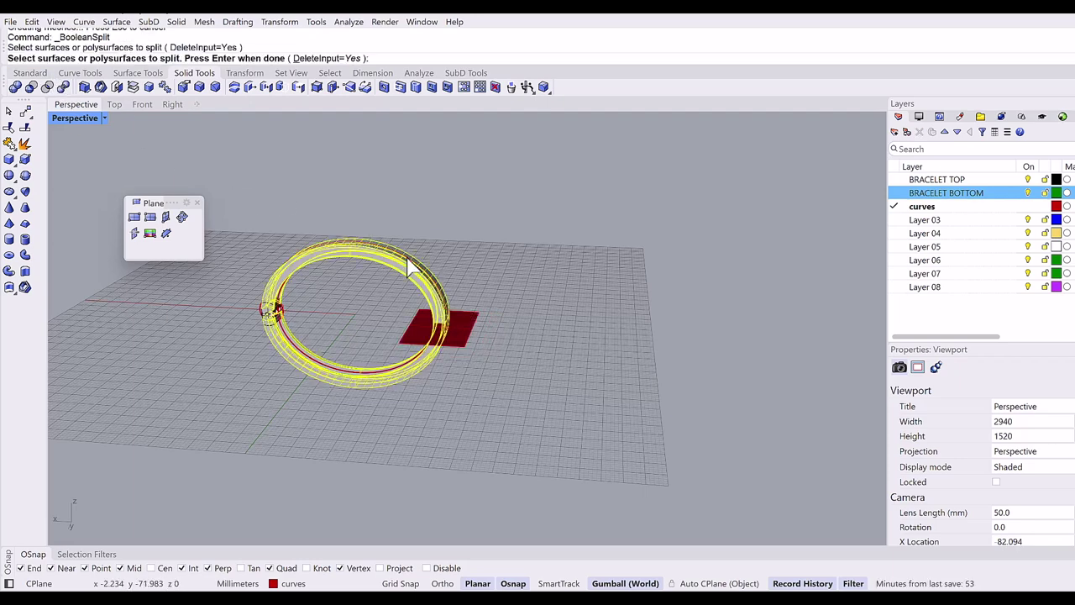
key(Return)
click(467, 315)
key(Return)
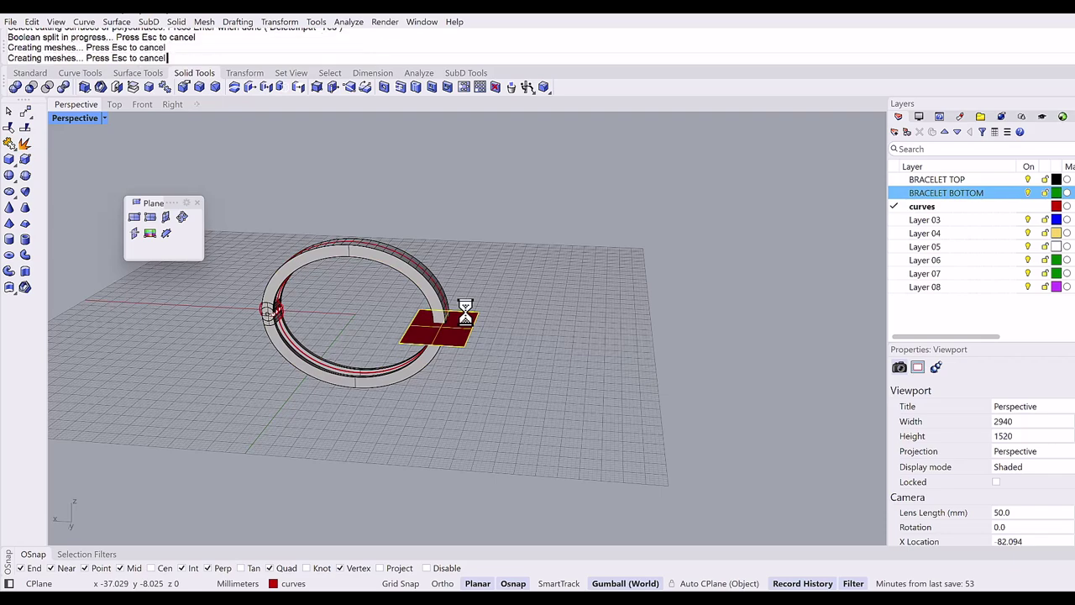
click(463, 317)
key(Delete)
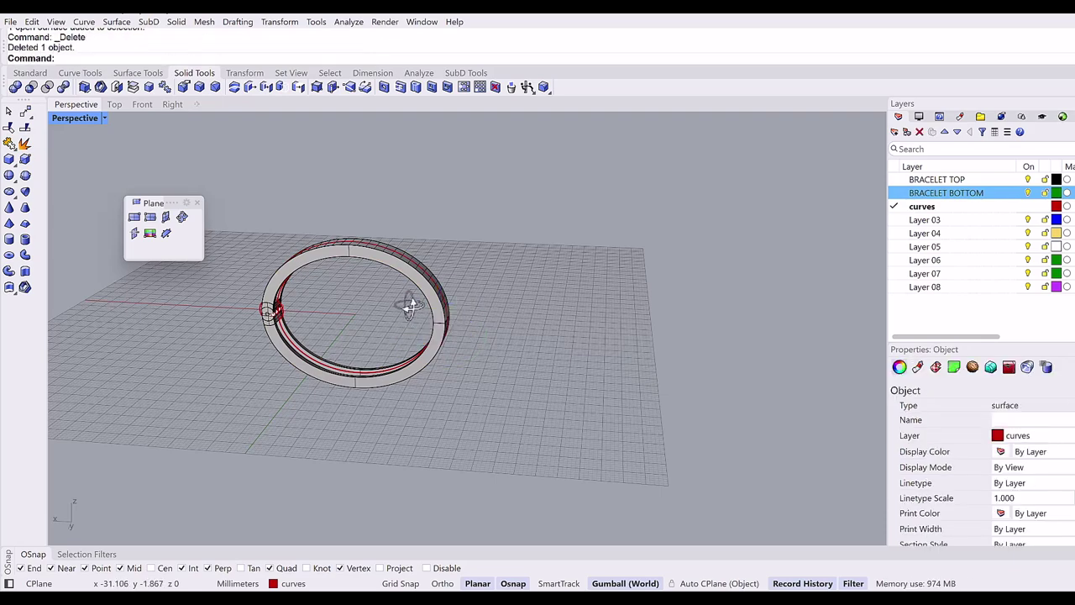
Step: Delete the leftover band piece that the cylinder cut out around the hinge knuckles
right_drag(408, 303, 344, 294)
scroll(286, 280, up, 5)
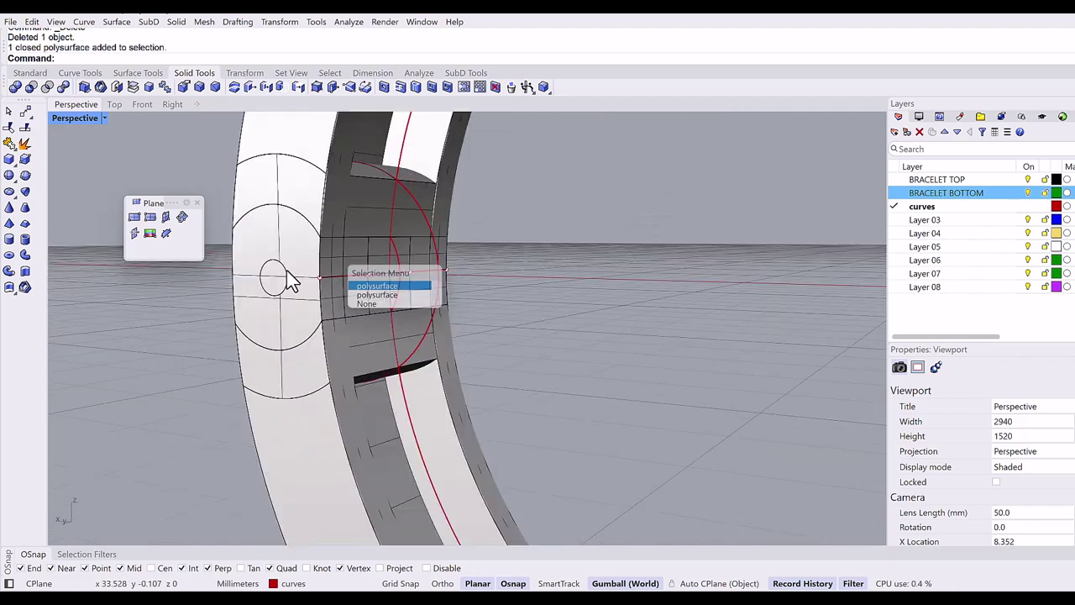
click(286, 281)
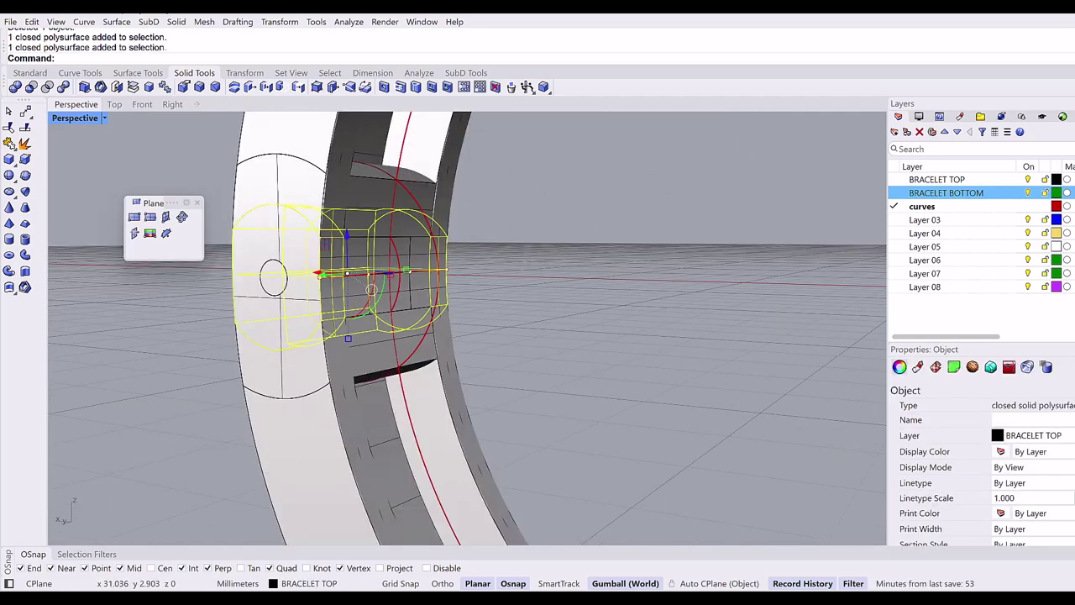
key(Delete)
Step: Move the lower half of the band to the BRACELET BOTTOM layer
scroll(368, 255, down, 8)
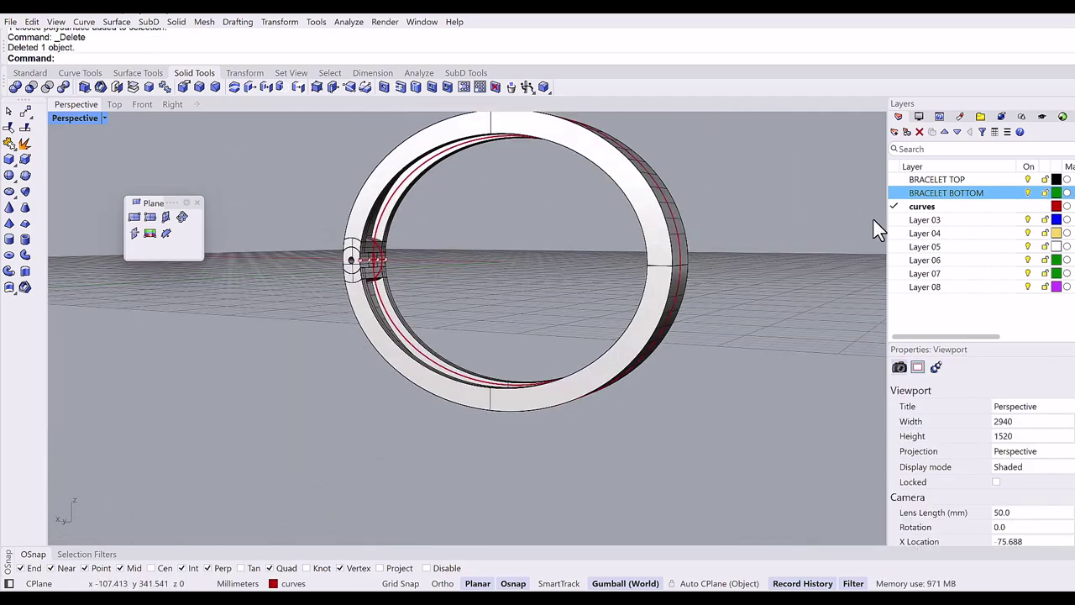
right_drag(521, 308, 389, 308)
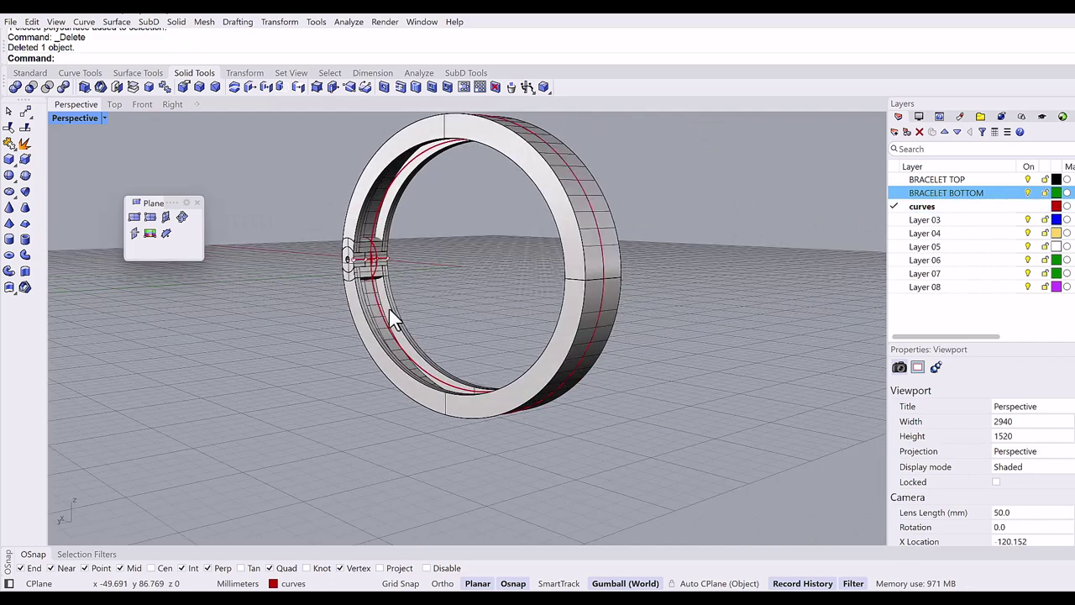
scroll(388, 310, up, 4)
click(372, 296)
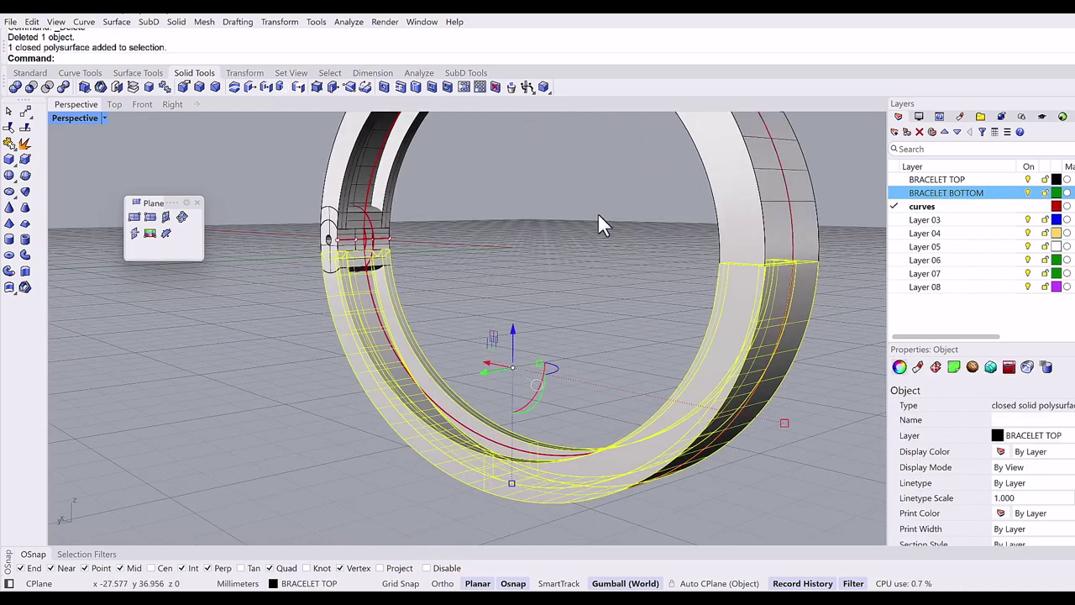
right_click(993, 199)
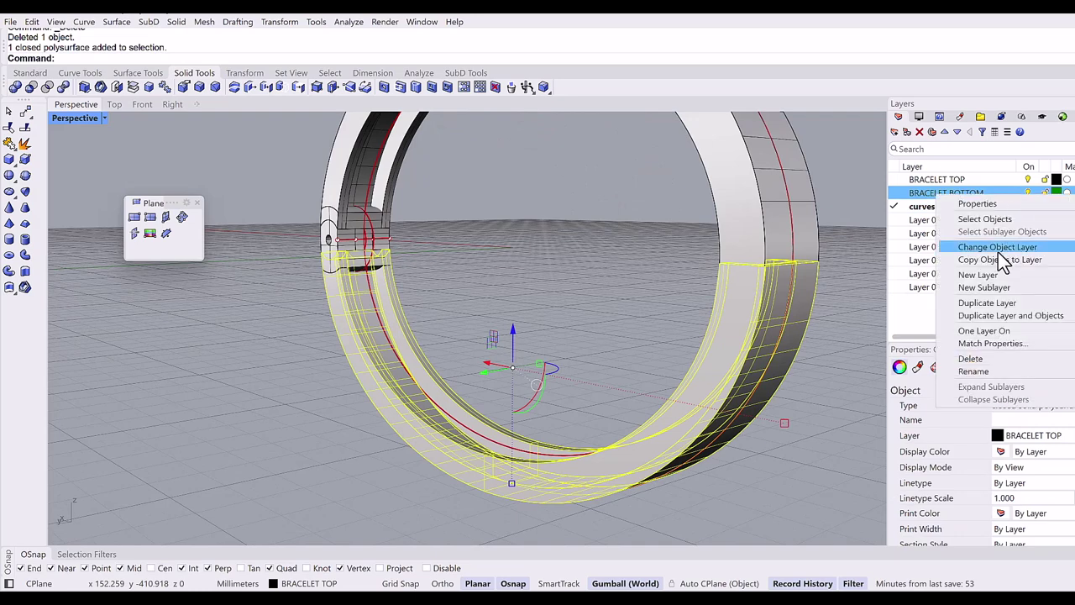
click(997, 247)
Step: Boolean-union the green lower half of the band with the middle hinge knuckle
click(19, 86)
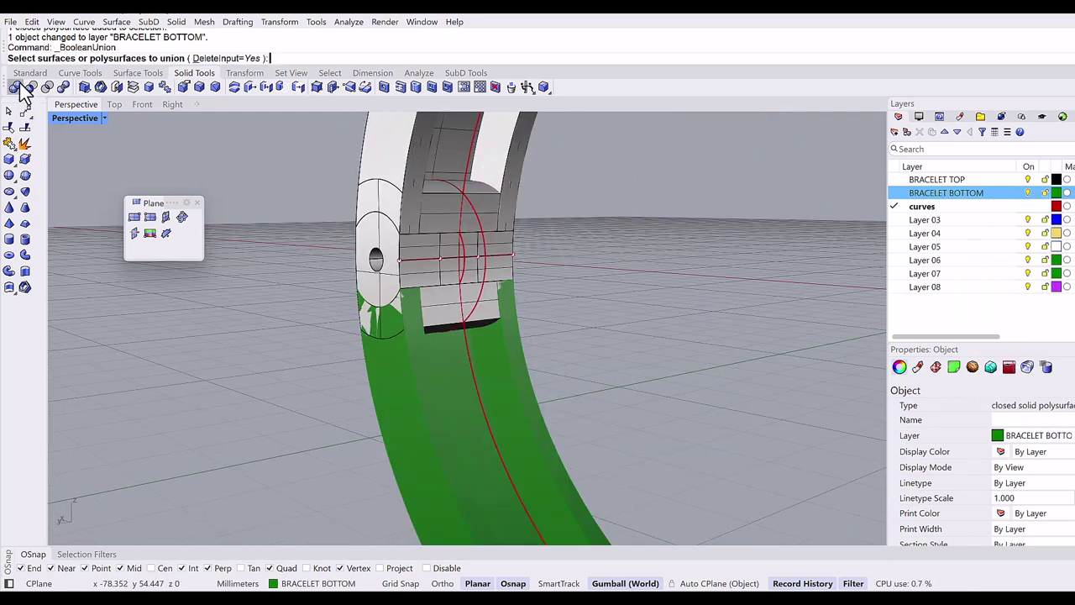
click(20, 86)
click(432, 378)
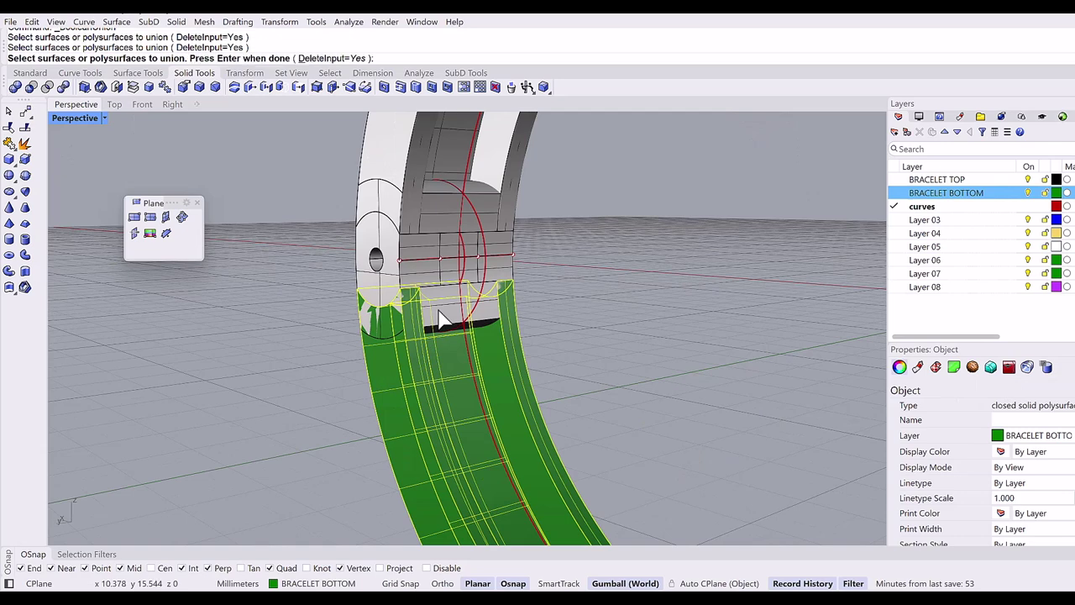
click(453, 283)
key(Return)
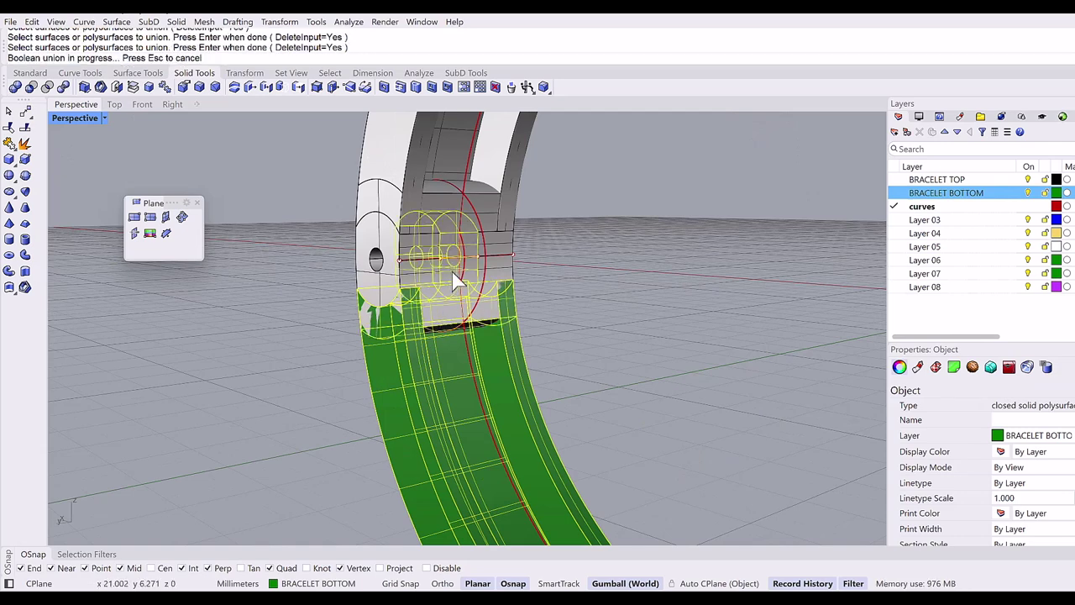
scroll(505, 265, down, 2)
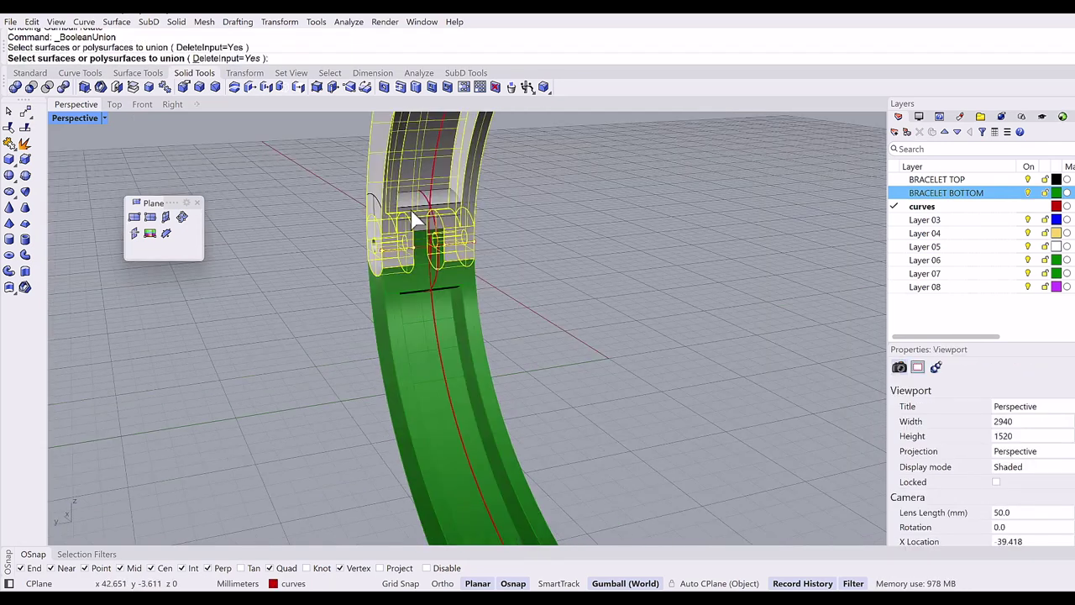
Step: Boolean-union the upper half of the band with the two outer hinge knuckles, and switch to the Front view
click(412, 213)
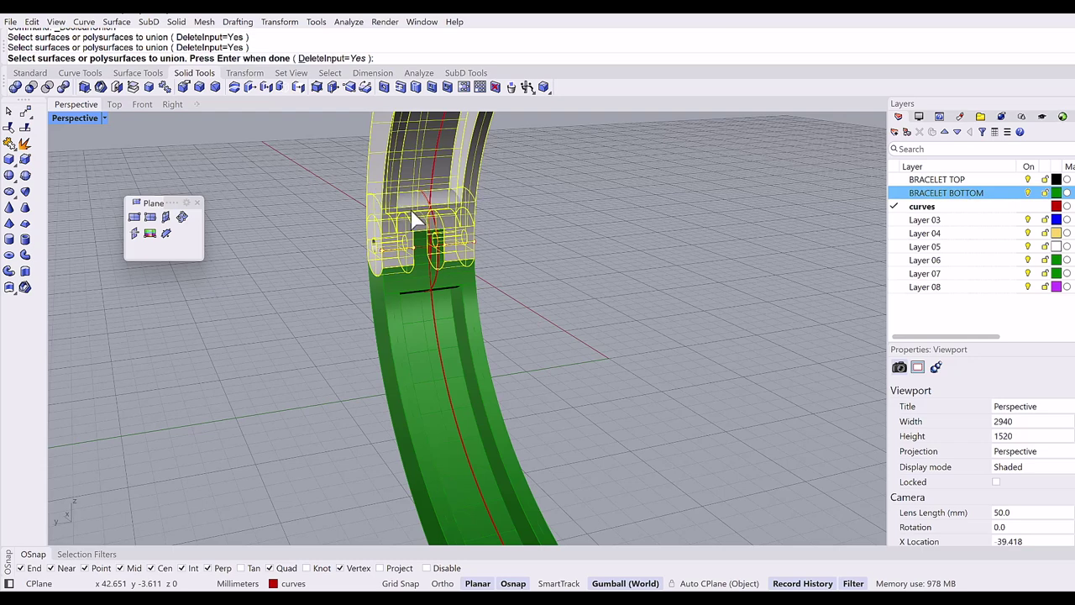
key(Return)
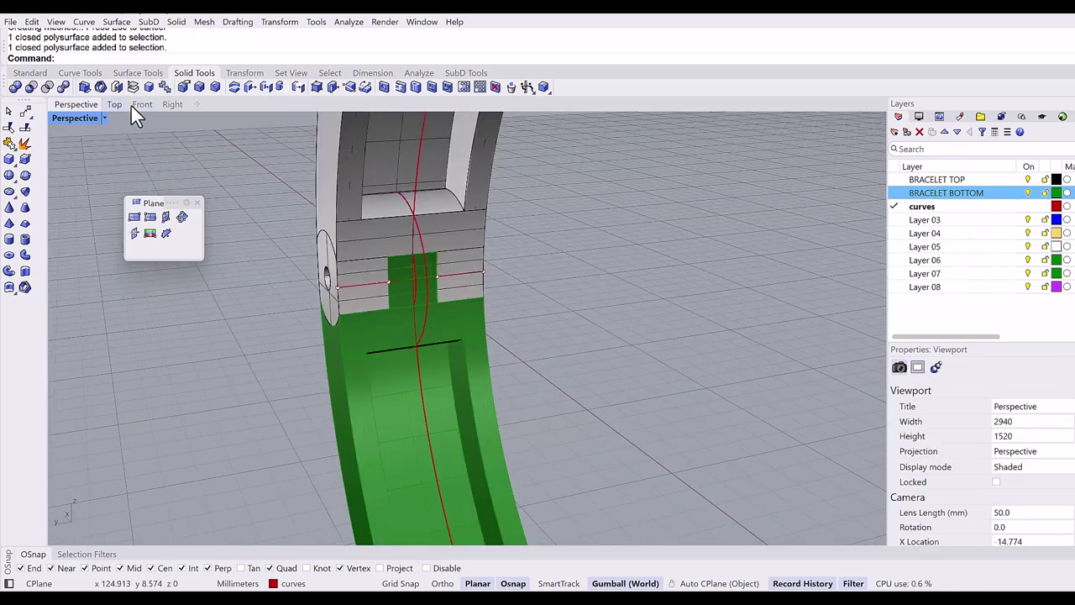
click(142, 105)
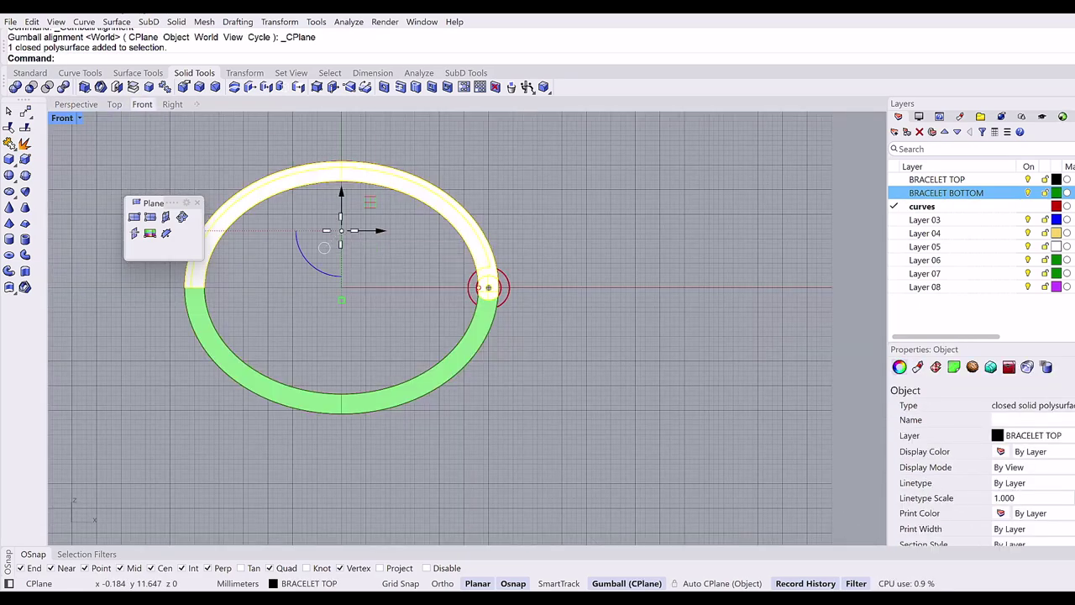
Step: Relocate the gumball of the upper bracelet half to the centre of the hinge pin hole
double_click(340, 230)
drag(340, 229, 504, 293)
scroll(498, 291, up, 1)
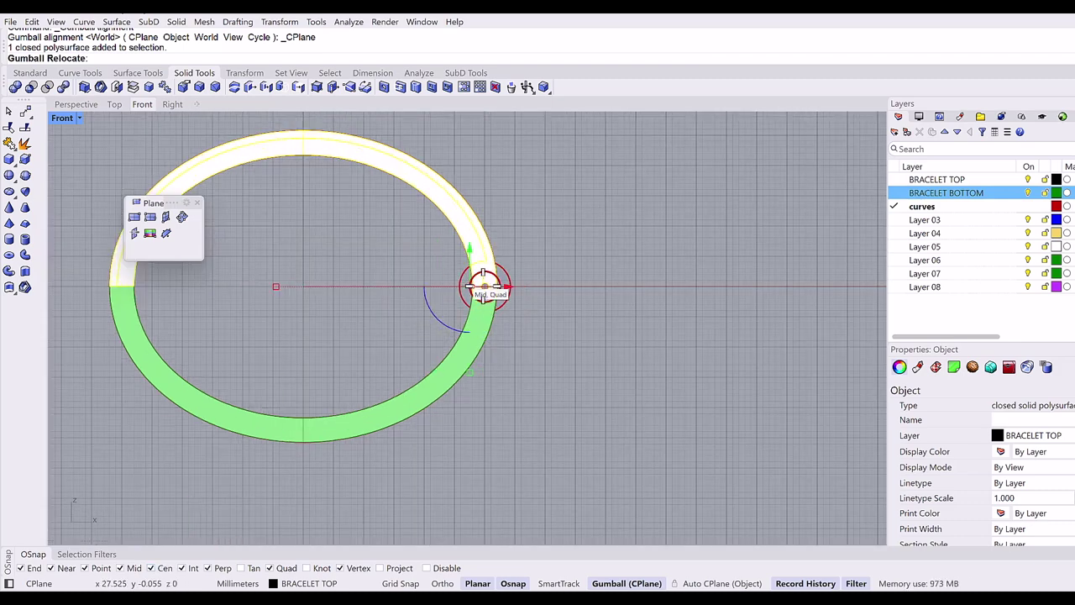
scroll(486, 287, up, 2)
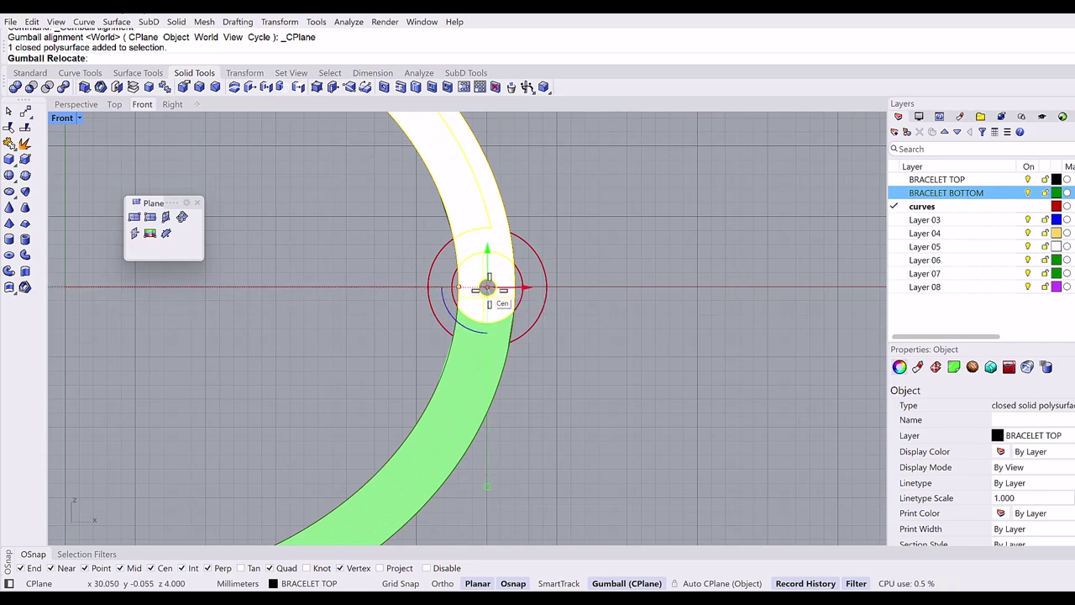
click(487, 287)
scroll(488, 288, down, 4)
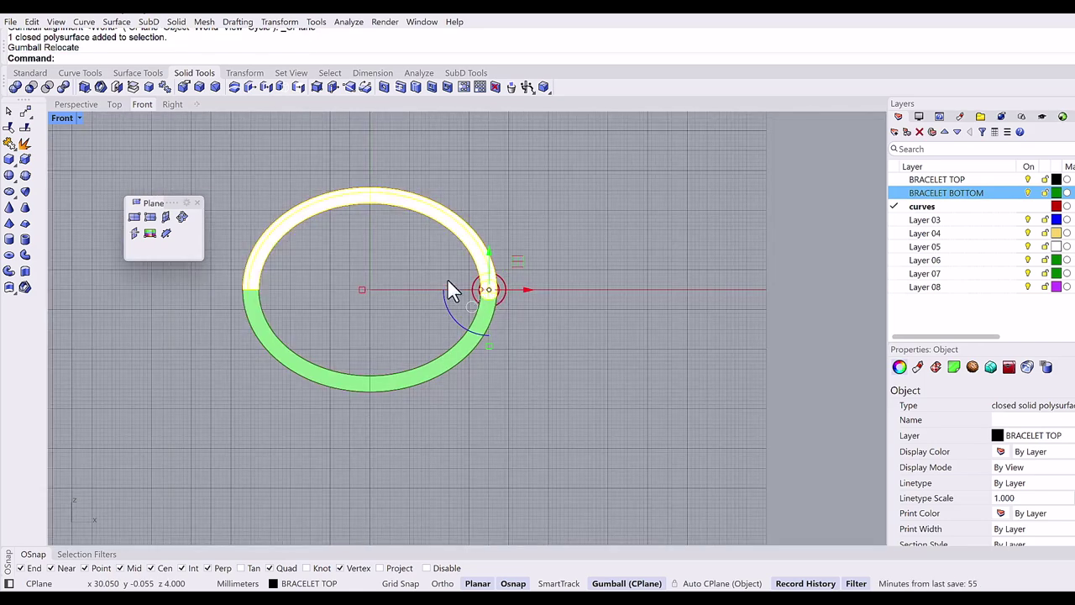
Step: Try rotating the upper bracelet half open around the hinge centre, check it in the Perspective view, and undo the rotation
drag(456, 319, 446, 309)
click(76, 104)
click(625, 304)
right_drag(625, 305, 798, 218)
key(ctrl+z)
click(625, 236)
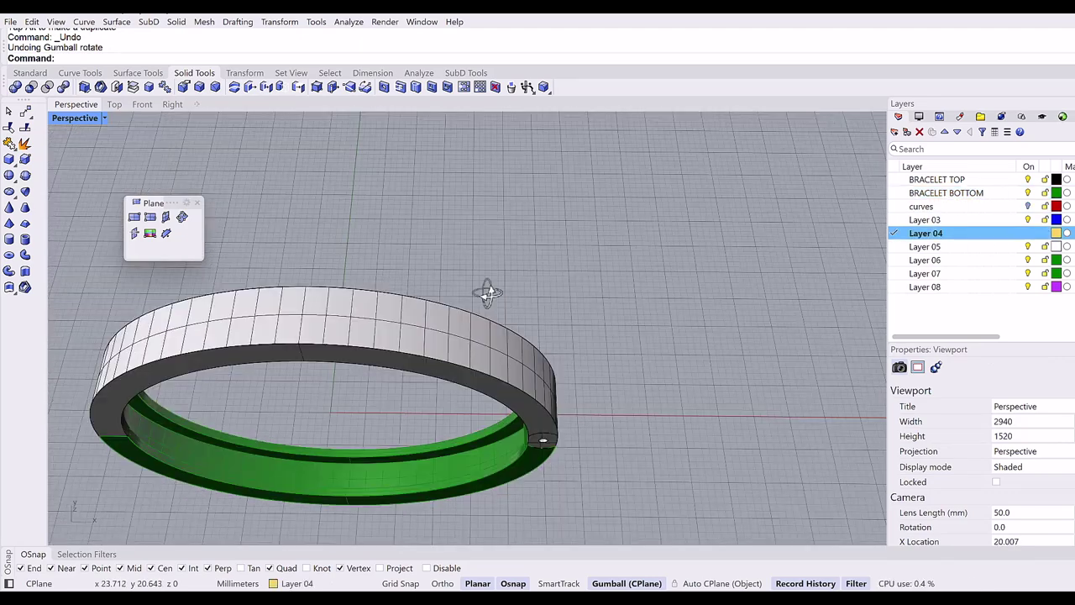
Step: Offset one outer edge of the upper half by 1.2 mm on its outer surface using OffsetCrvOnSrf
right_drag(488, 292, 401, 277)
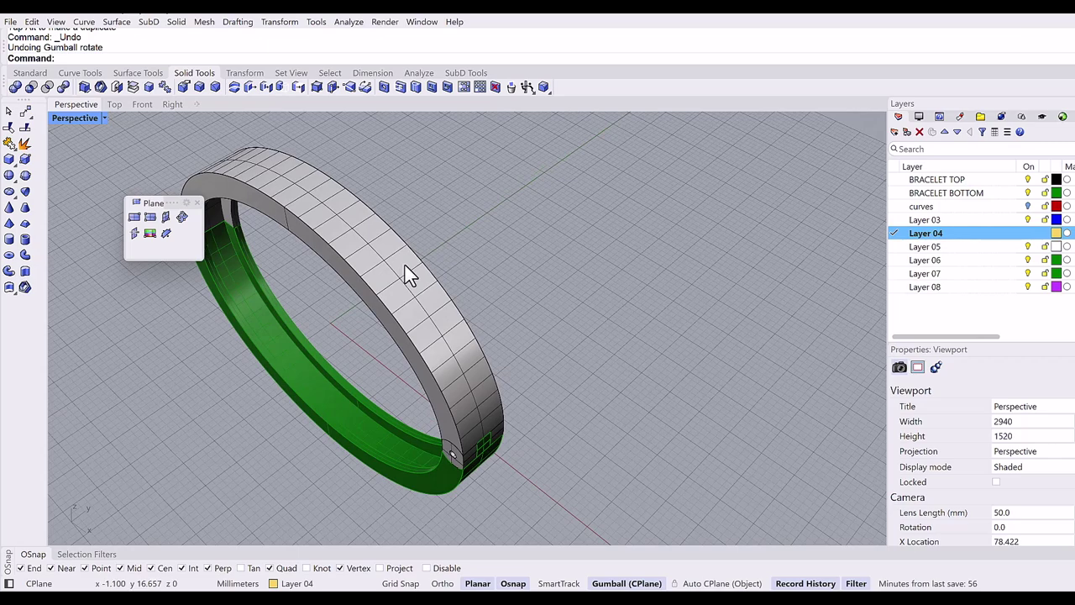
scroll(404, 267, up, 2)
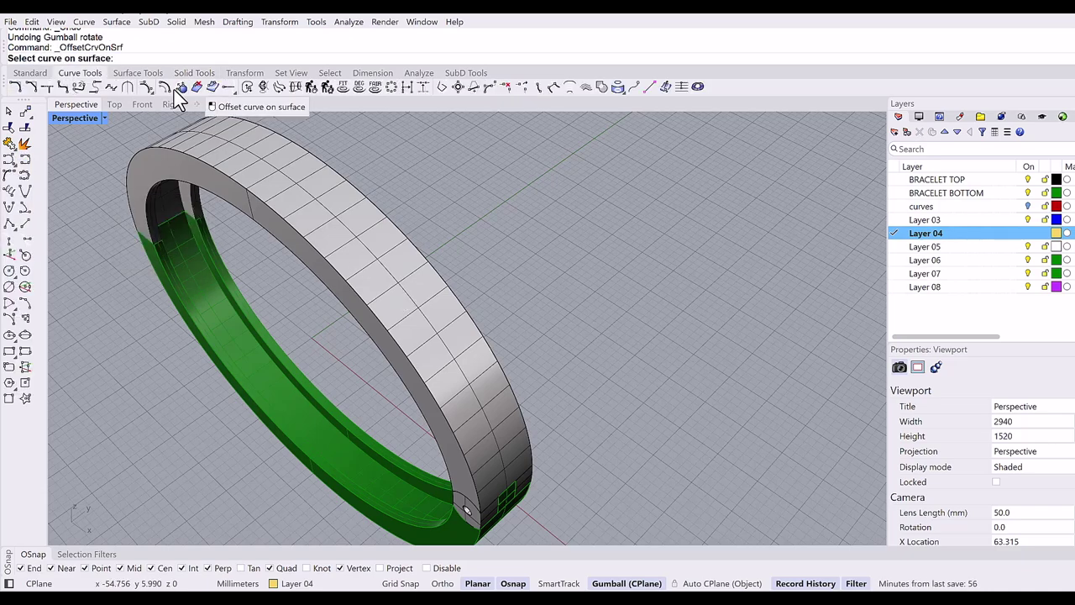
key(Escape)
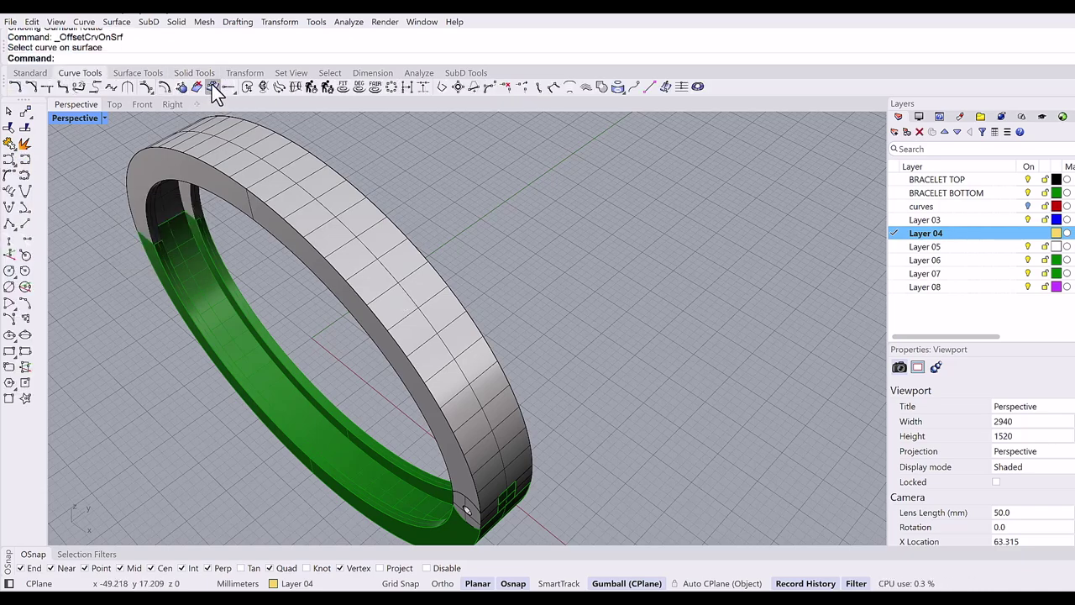
click(213, 87)
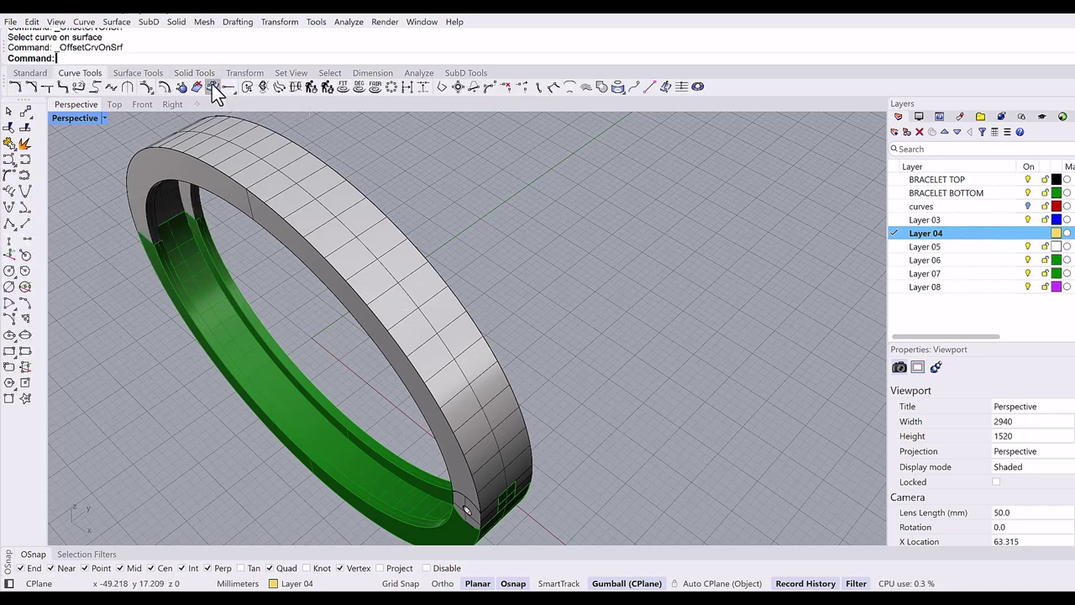
click(316, 252)
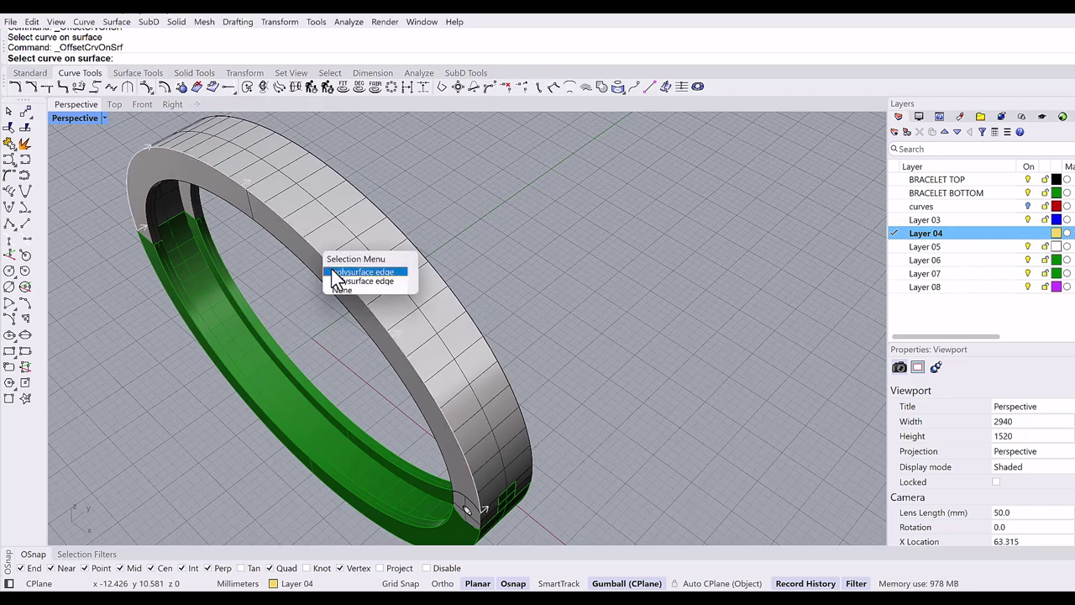
click(333, 272)
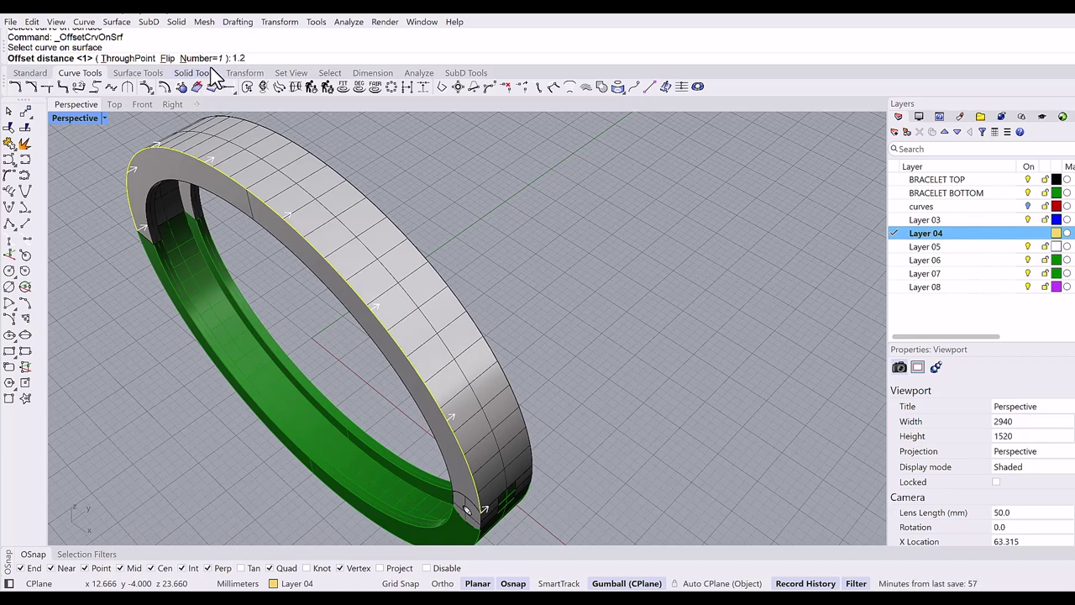
key(Return)
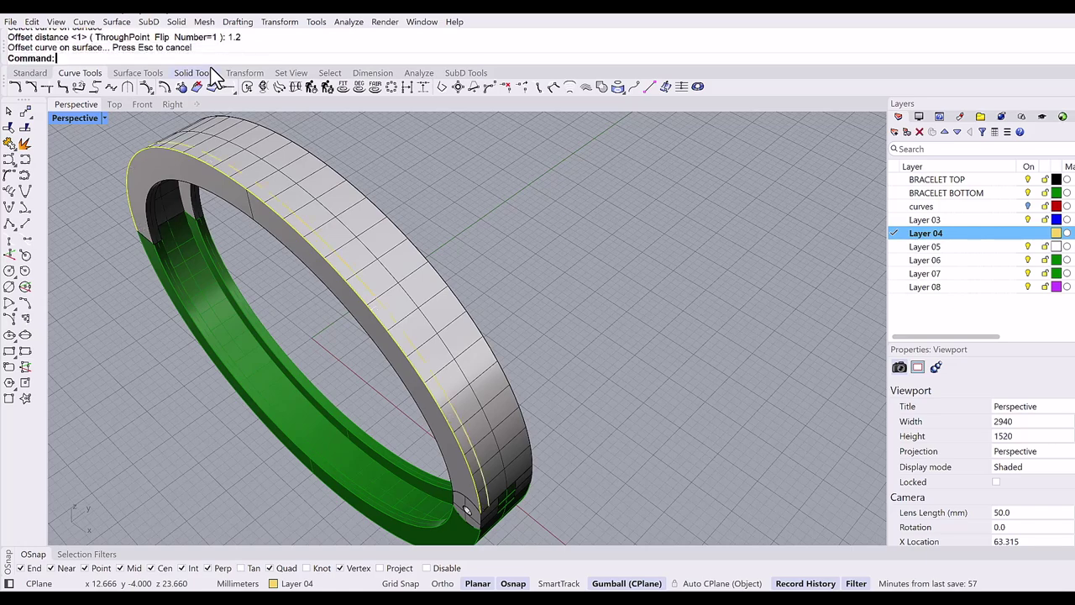
Step: Offset the opposite outer edge of the upper half inward on the same outer surface by 1.2 mm
mouse_move(322, 248)
right_down()
mouse_move(297, 242)
mouse_move(305, 233)
mouse_move(317, 315)
mouse_move(340, 251)
right_up()
right_click(349, 252)
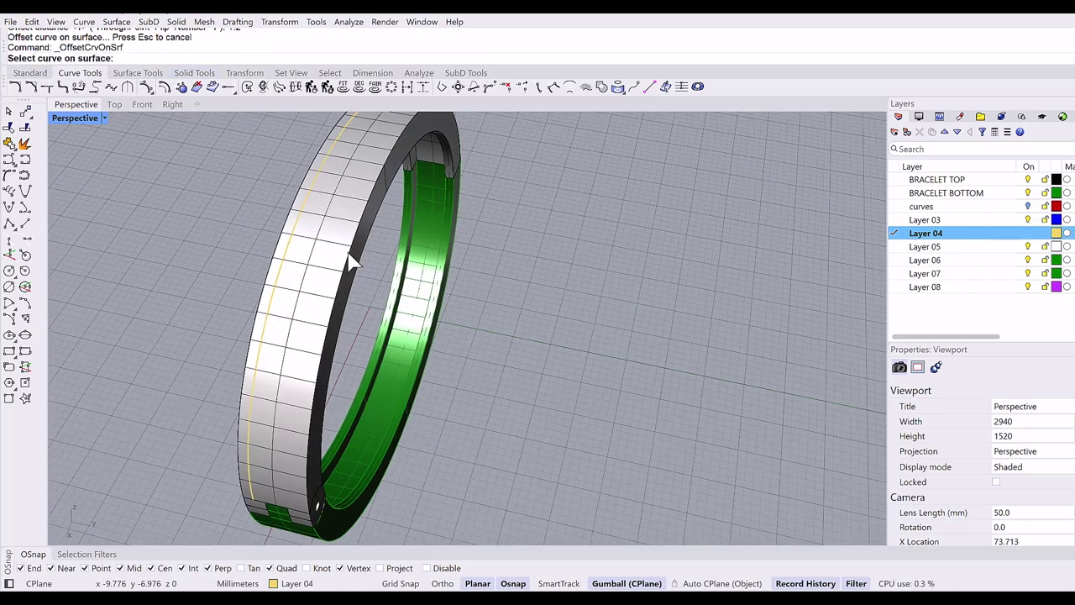
click(351, 262)
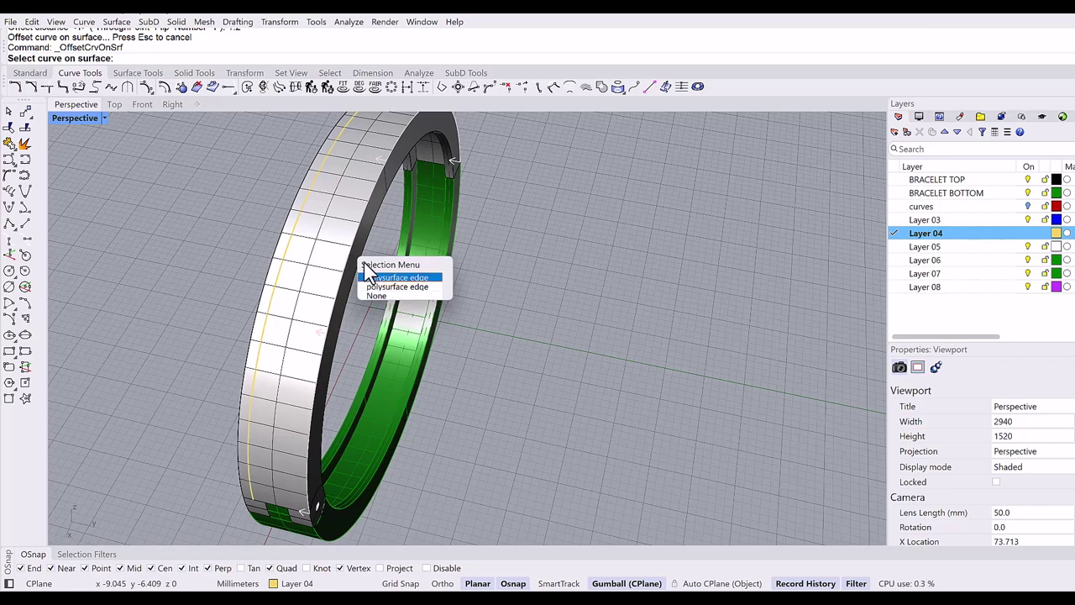
click(378, 278)
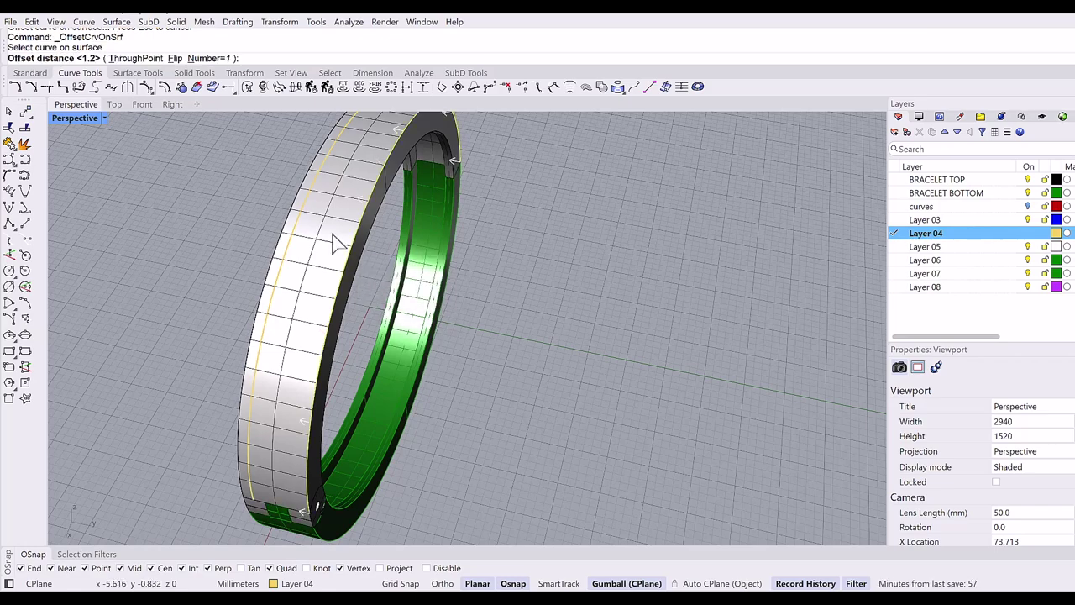
key(Return)
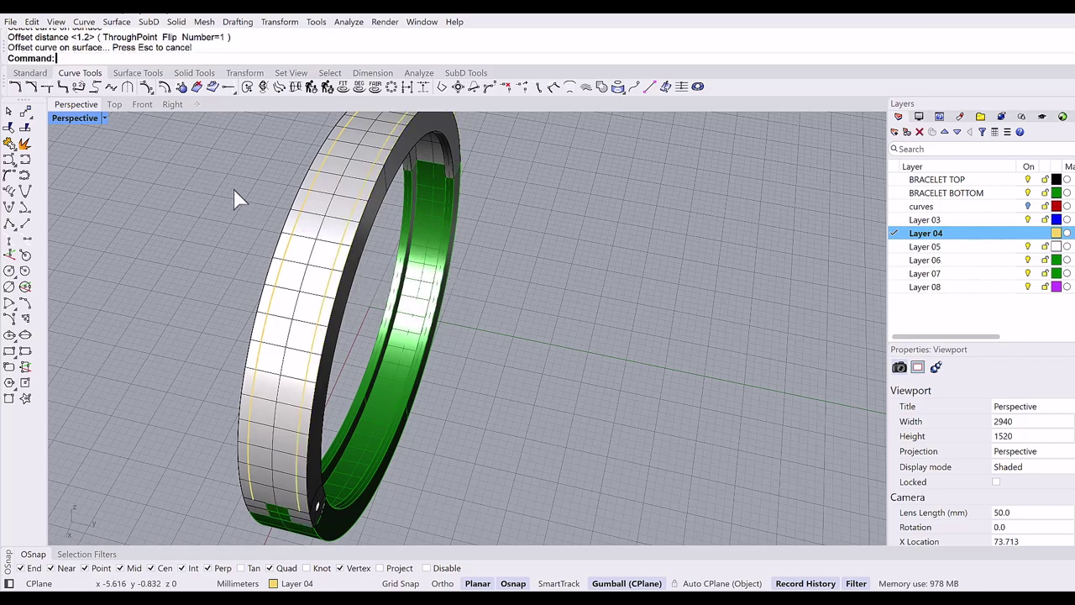
Step: Extract a V-direction isocurve across the width of the upper half's outer surface, close to the hinge knuckles
right_drag(409, 365, 358, 437)
scroll(247, 312, up, 2)
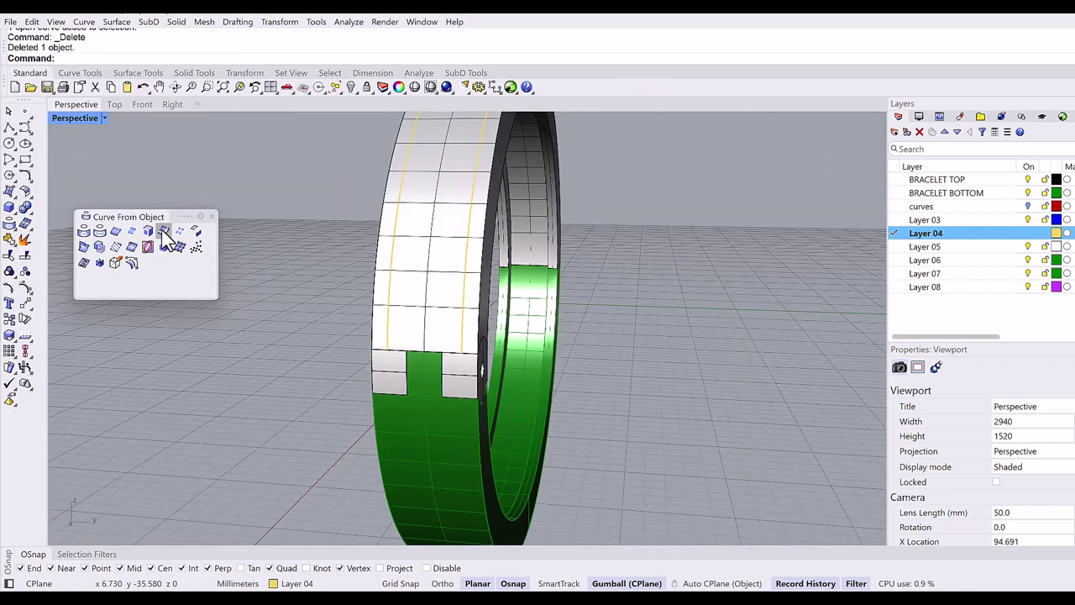
click(164, 231)
click(422, 291)
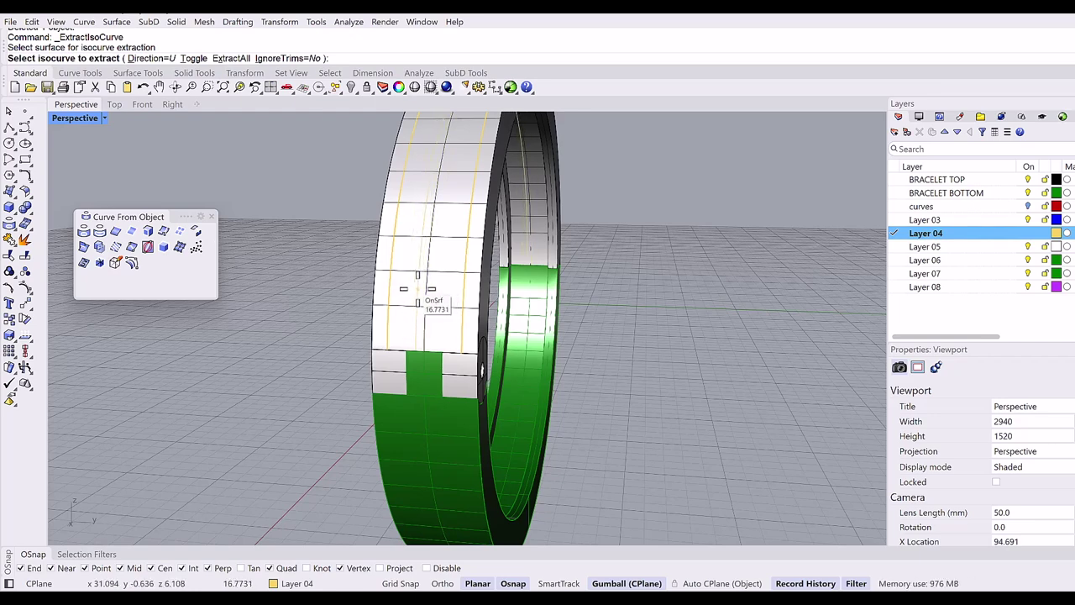
click(475, 322)
key(Return)
Step: Extract a second V-direction isocurve across the outer surface near the end of the upper half opposite the hinge
right_drag(608, 323, 530, 328)
right_click(530, 328)
click(523, 337)
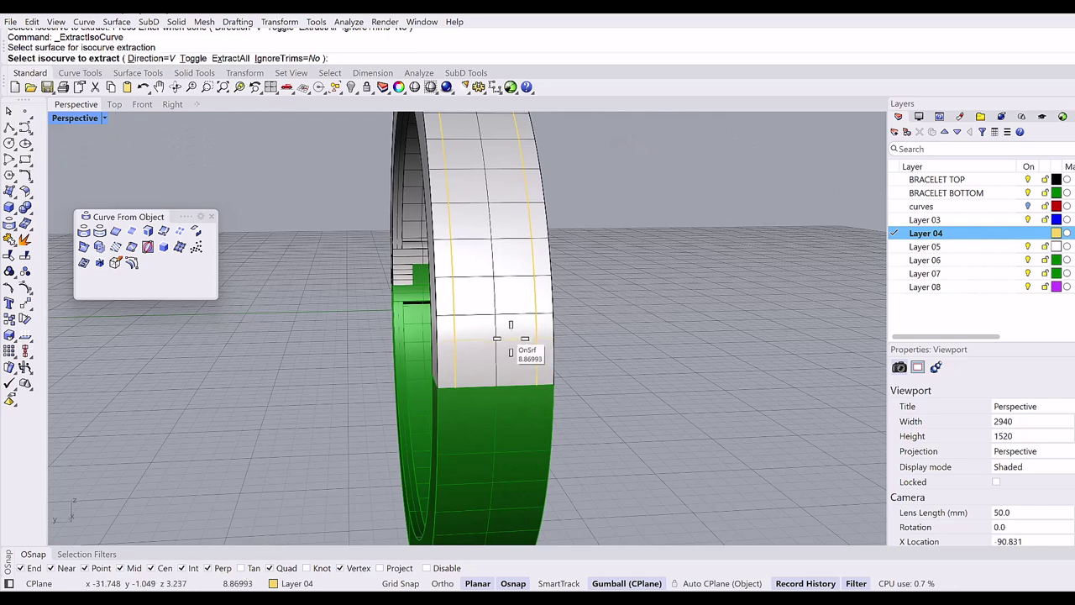
click(511, 338)
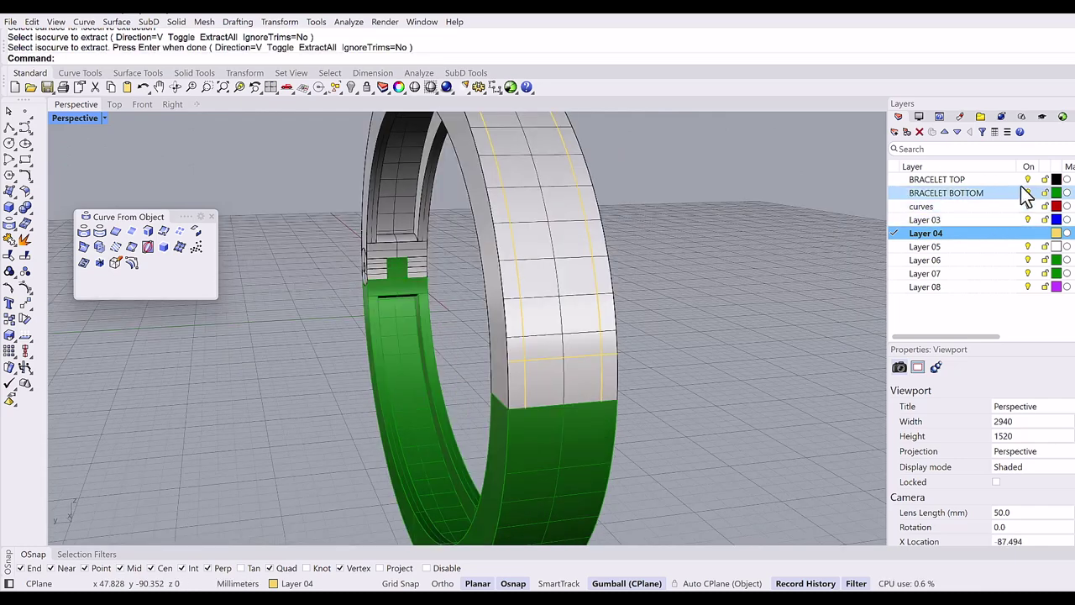
Step: Hide the BRACELET TOP and BRACELET BOTTOM layers to isolate the offset curves and isocurves
click(1027, 179)
click(1027, 193)
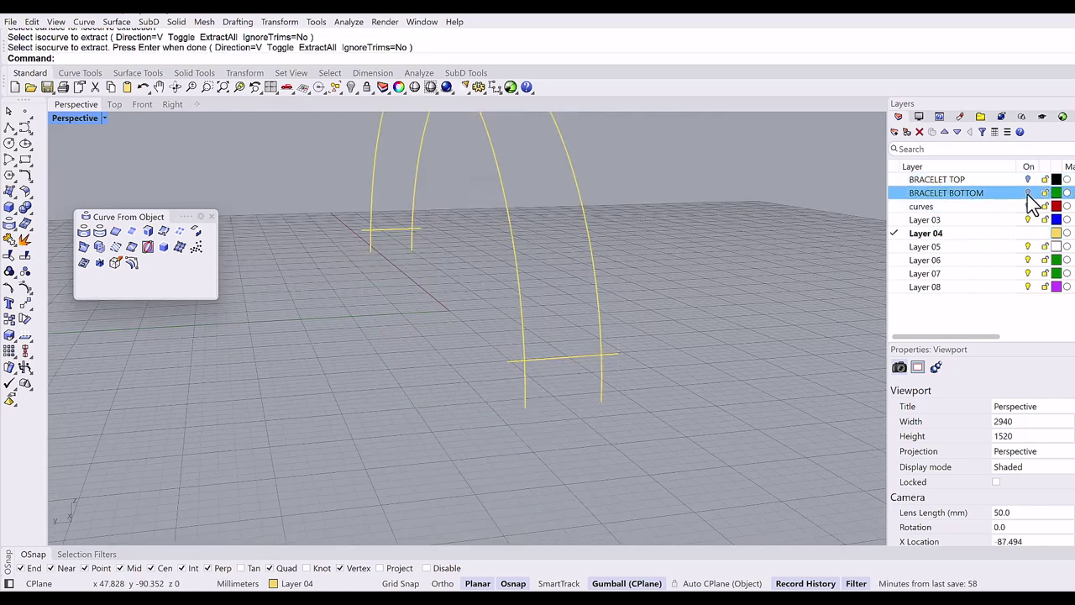
right_drag(614, 320, 638, 354)
scroll(612, 320, down, 2)
Step: Trim the overhanging ends of the two long curves and two cross curves against each other to leave a clean strip outline
drag(656, 367, 338, 190)
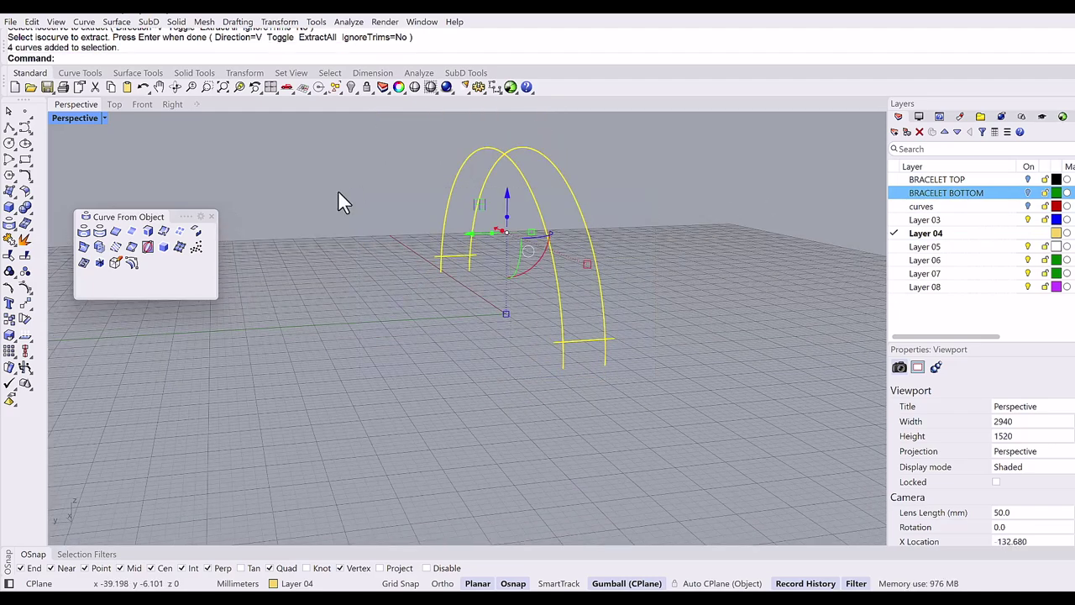
click(24, 240)
click(437, 257)
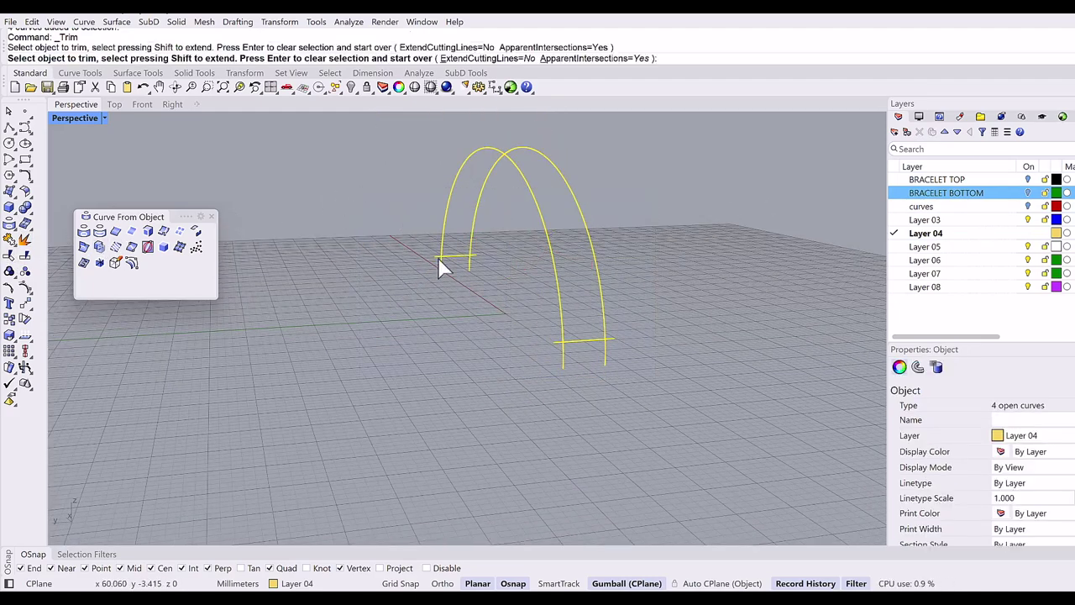
click(451, 266)
click(474, 255)
click(477, 255)
click(565, 360)
click(611, 340)
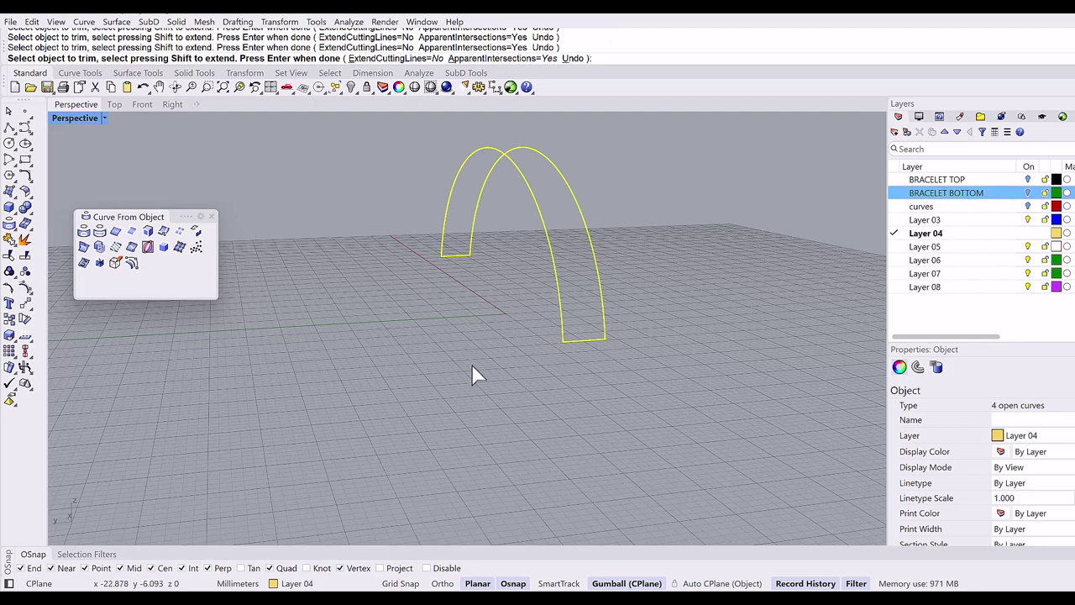
key(Return)
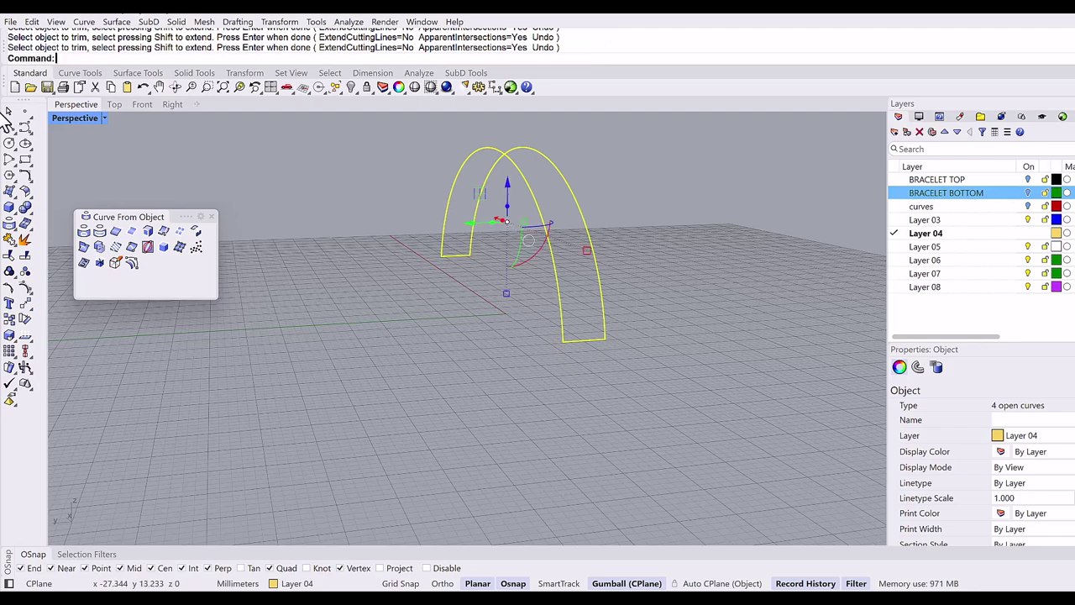
Step: Join the four trimmed curves into one closed outline and show the BRACELET TOP layer again
click(11, 239)
click(1028, 179)
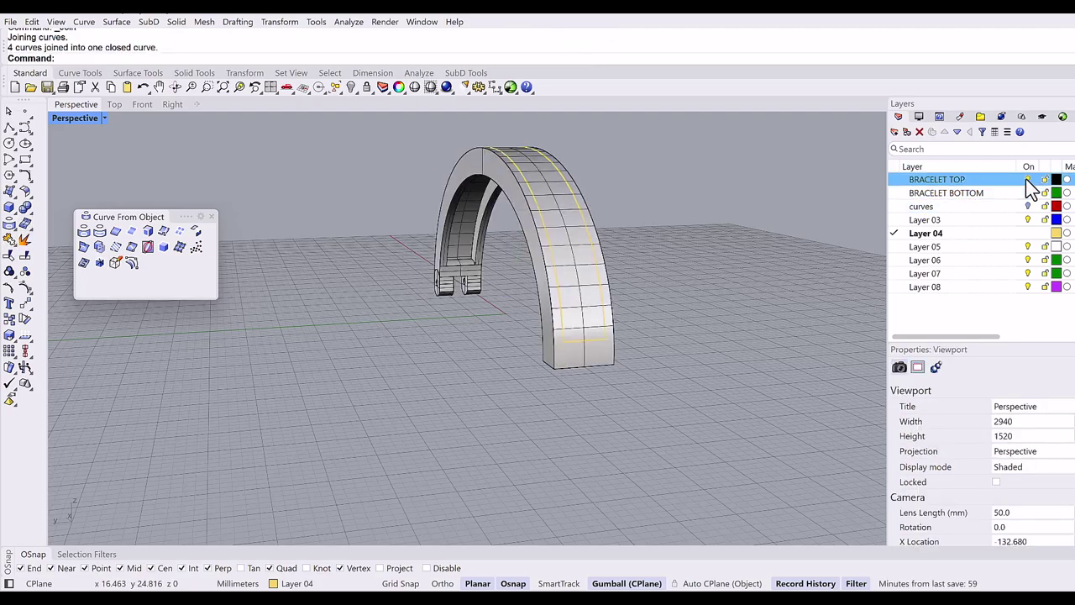
right_drag(583, 300, 537, 336)
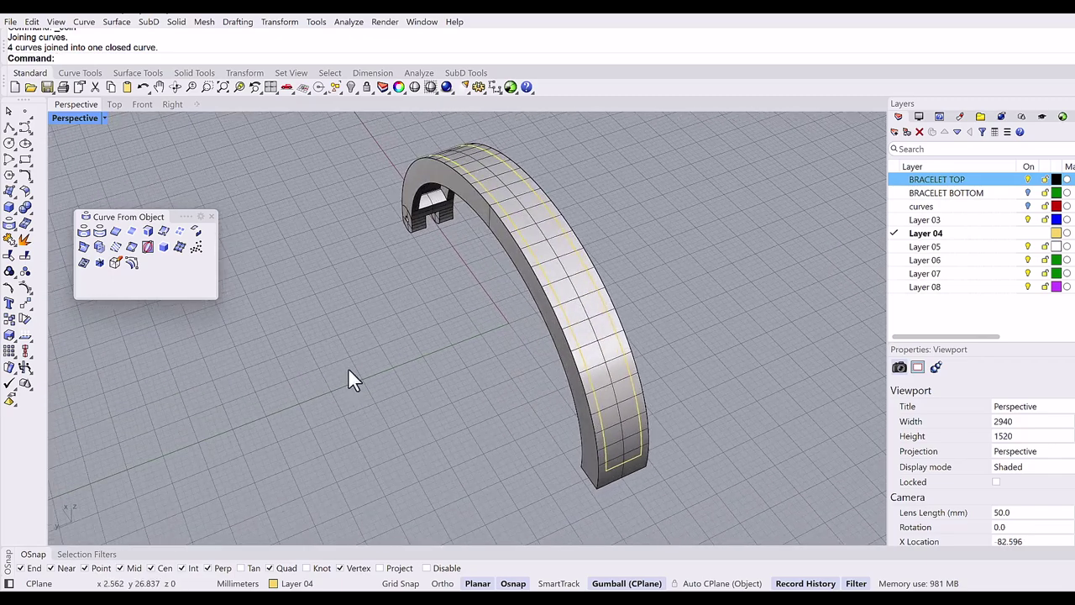
Step: Try a PushPull of about 0.4 mm on the outlined area of the upper half's outer face, and undo it
click(25, 375)
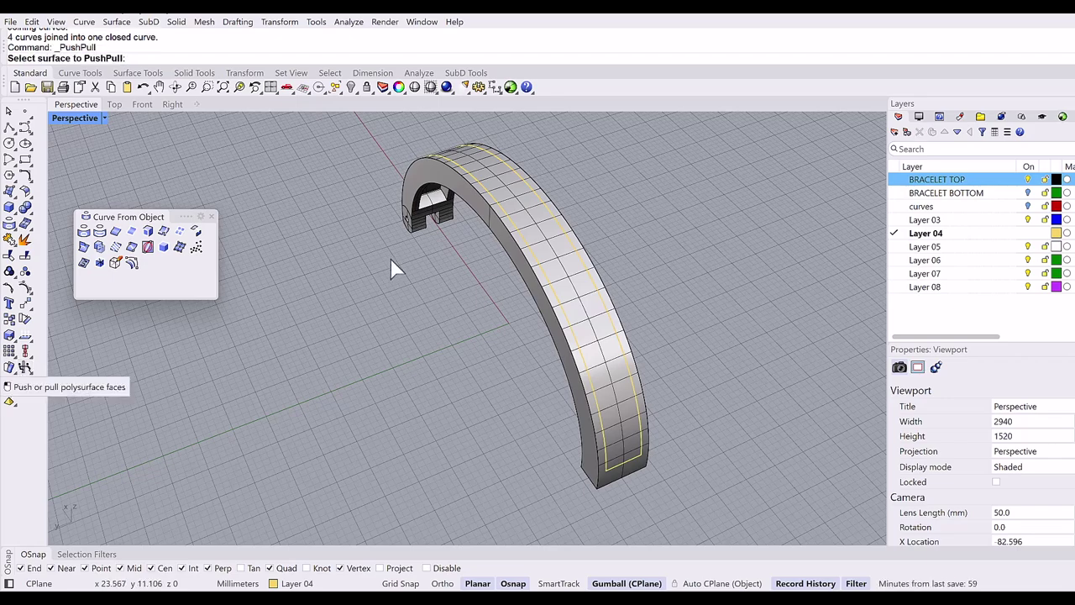
right_drag(391, 259, 529, 258)
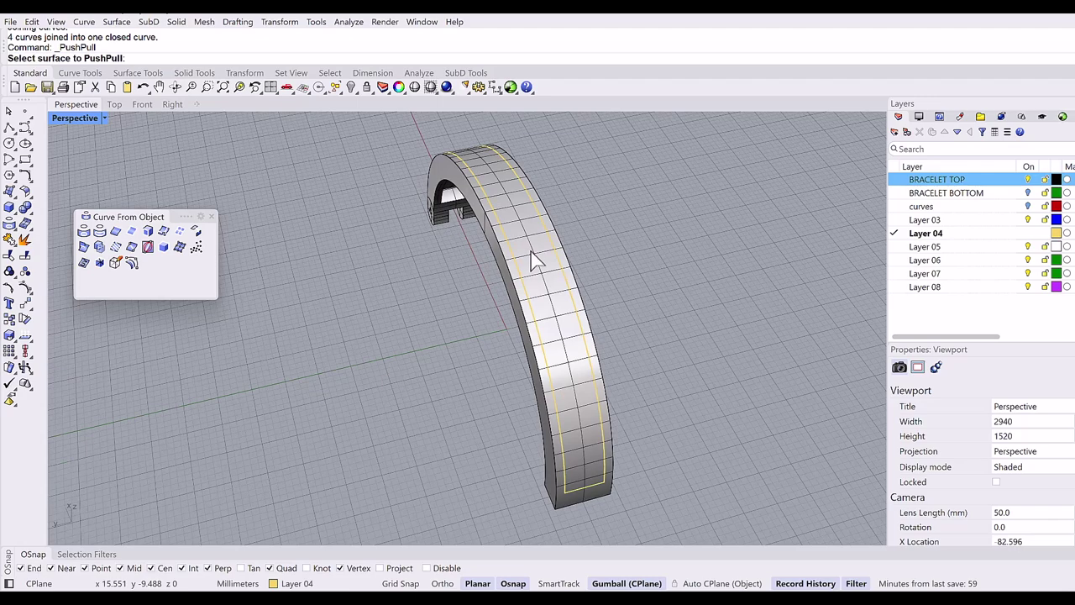
click(548, 260)
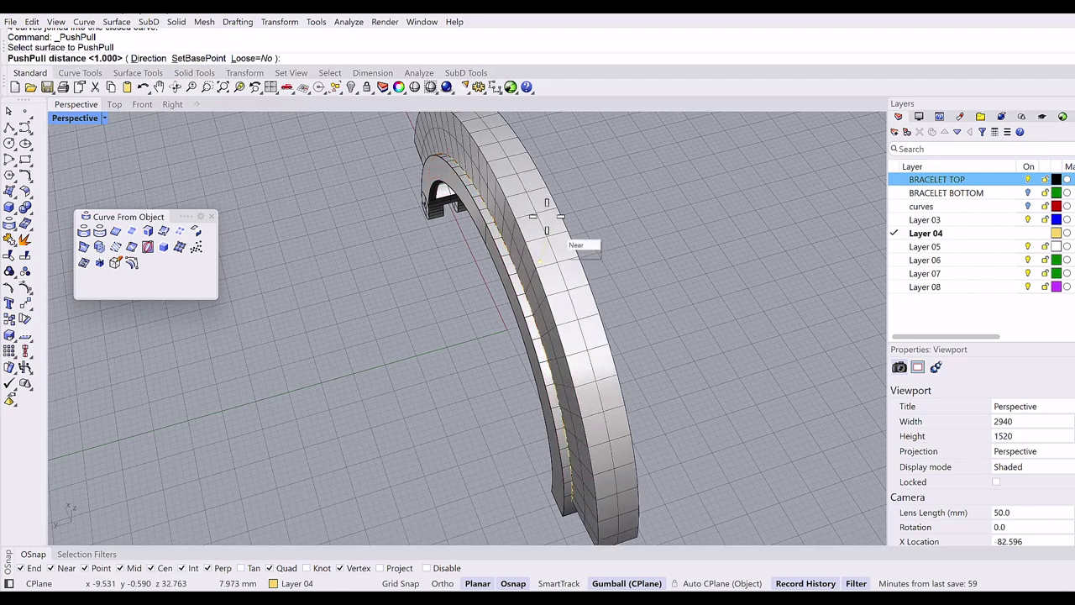
click(548, 298)
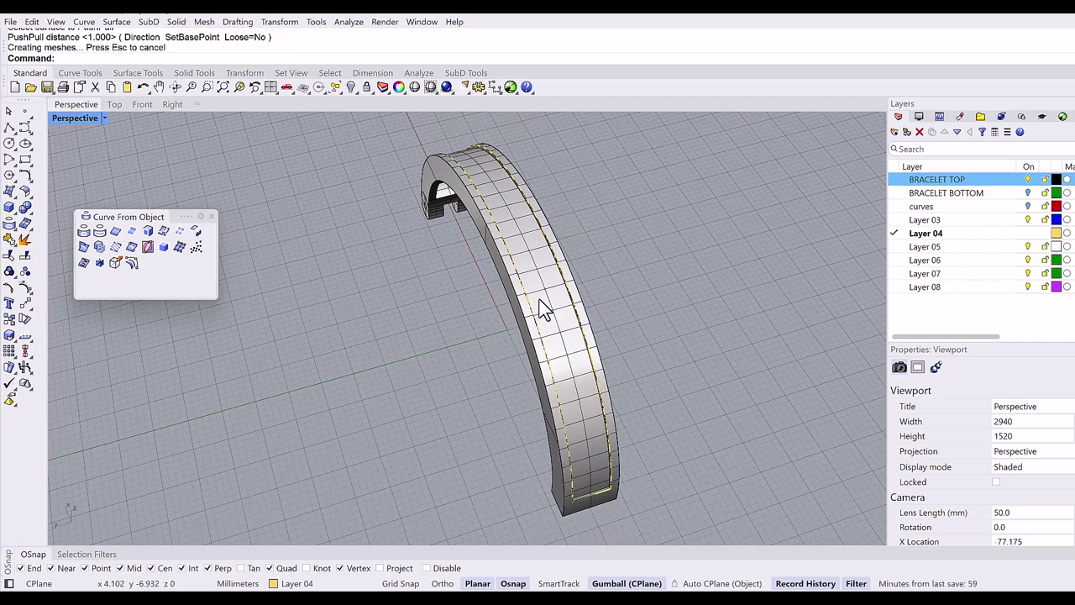
key(ctrl+z)
Step: PushPull the outlined area inward by about 18 mm to cut a window through the upper half's outer wall, and inspect the opening
key(Return)
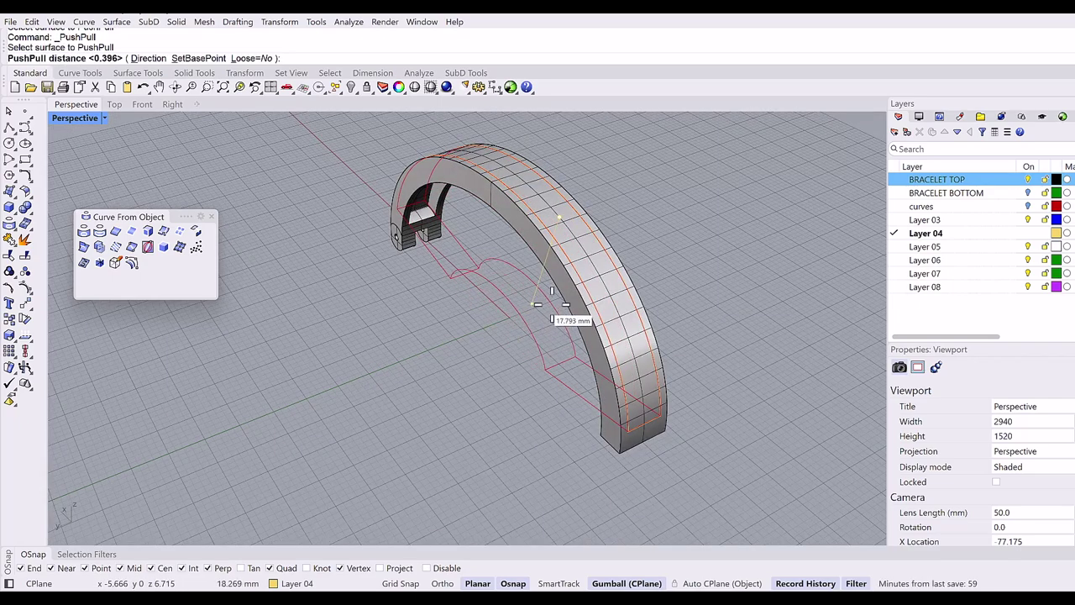
key(Return)
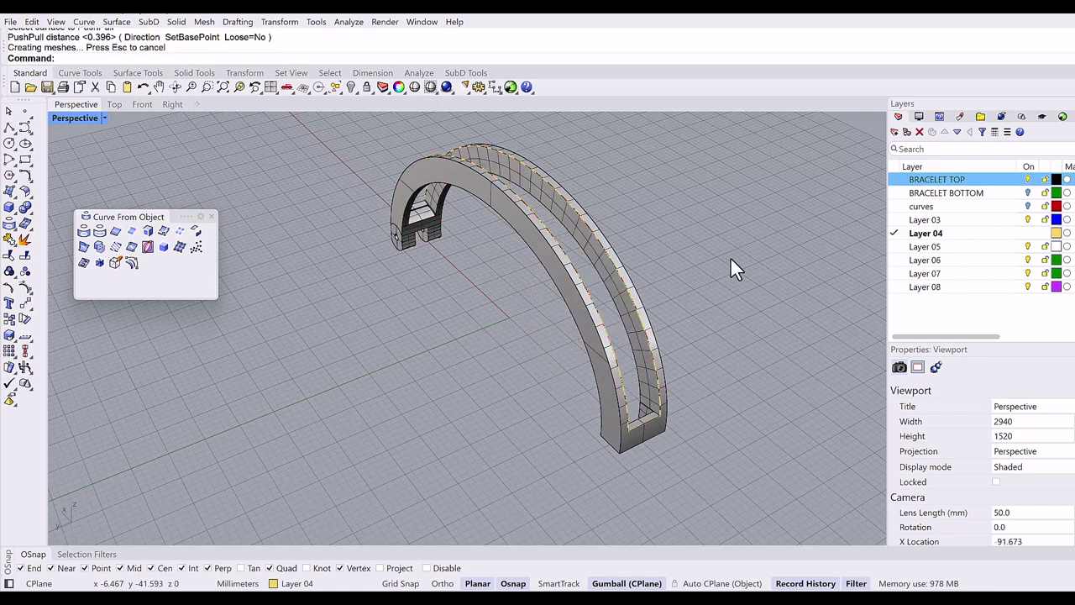
right_drag(727, 258, 662, 344)
scroll(639, 398, up, 5)
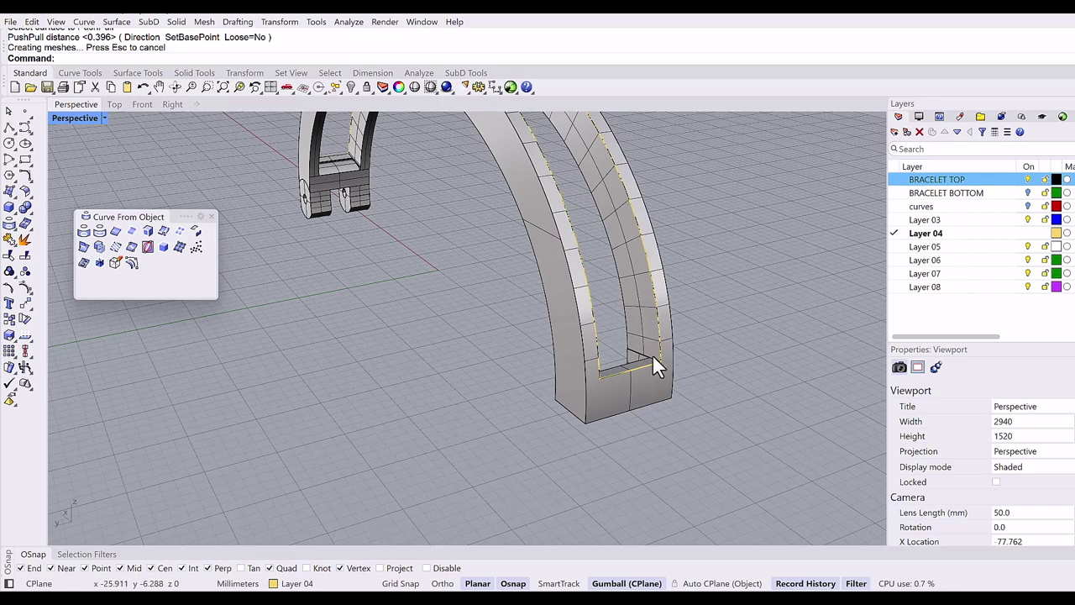
right_drag(616, 254, 597, 276)
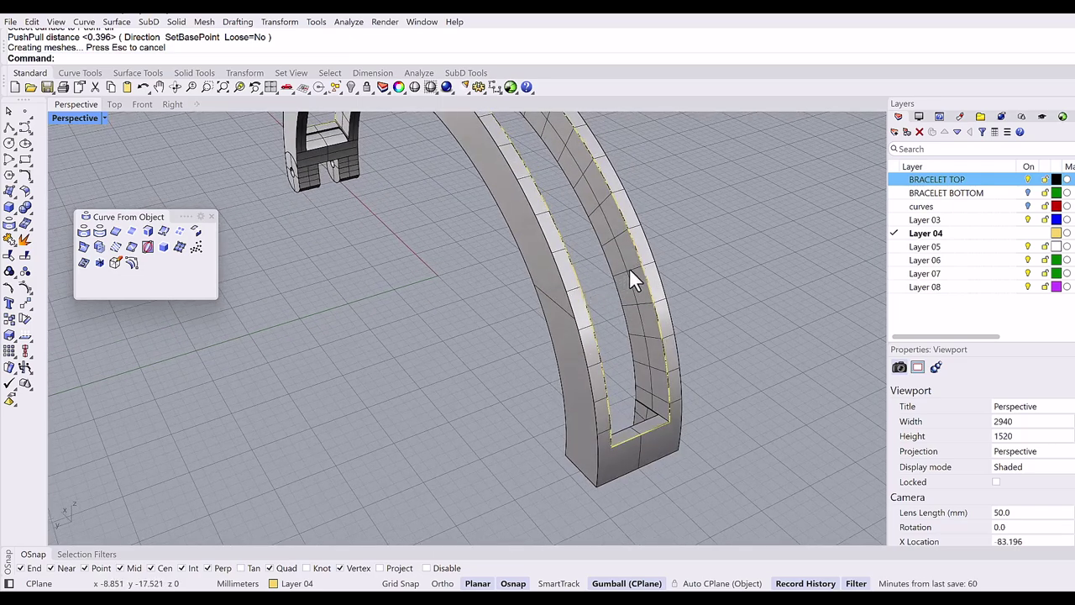
scroll(629, 268, down, 5)
scroll(631, 269, down, 3)
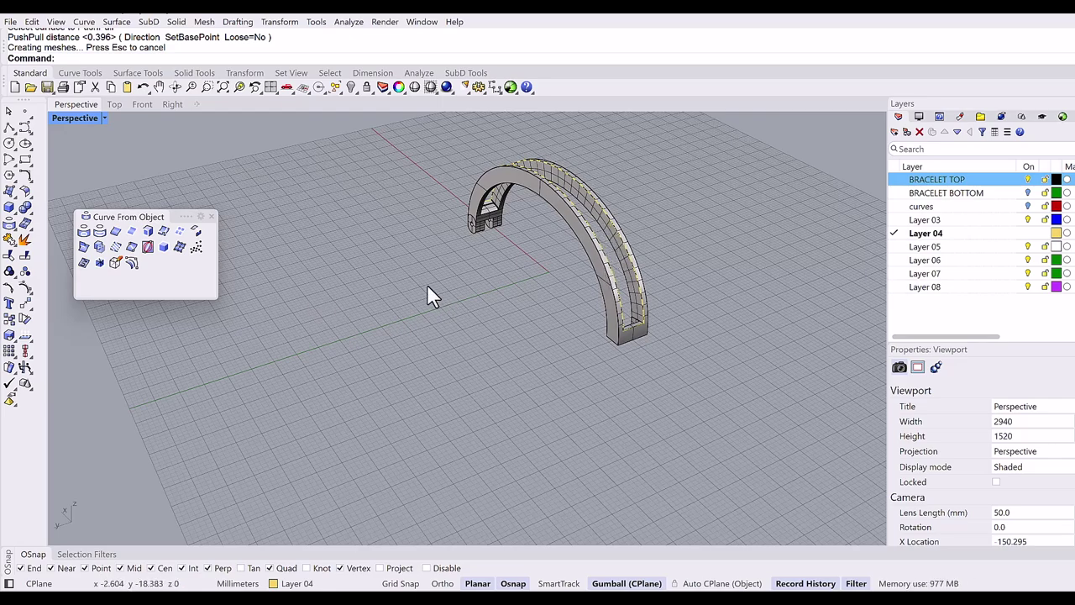
Step: Create an edge-curve surface across the window in the upper half from its two long and two short outer edges
right_drag(441, 283, 125, 209)
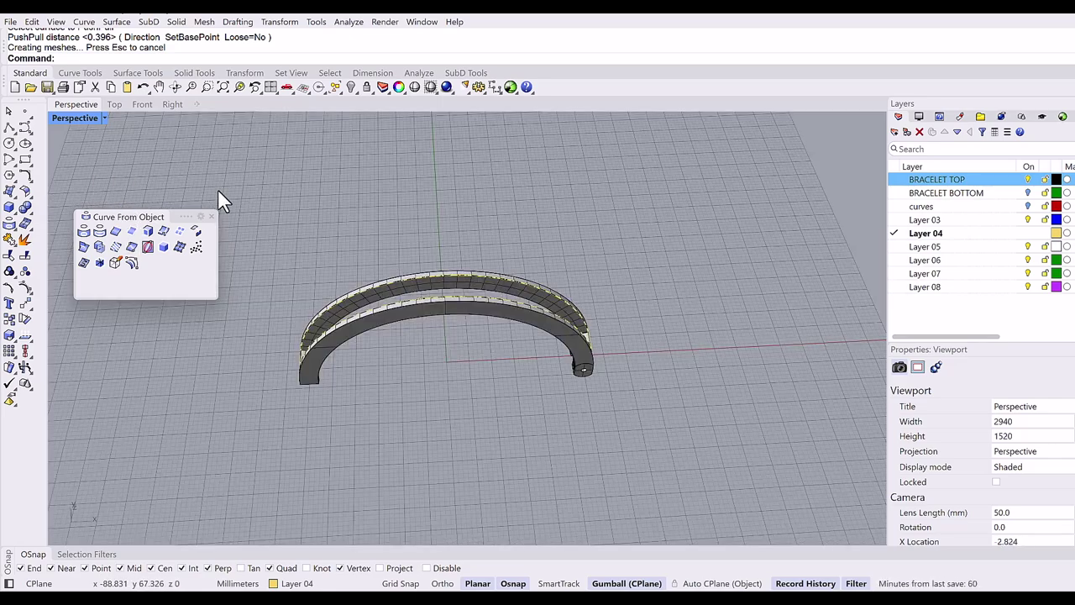
click(212, 217)
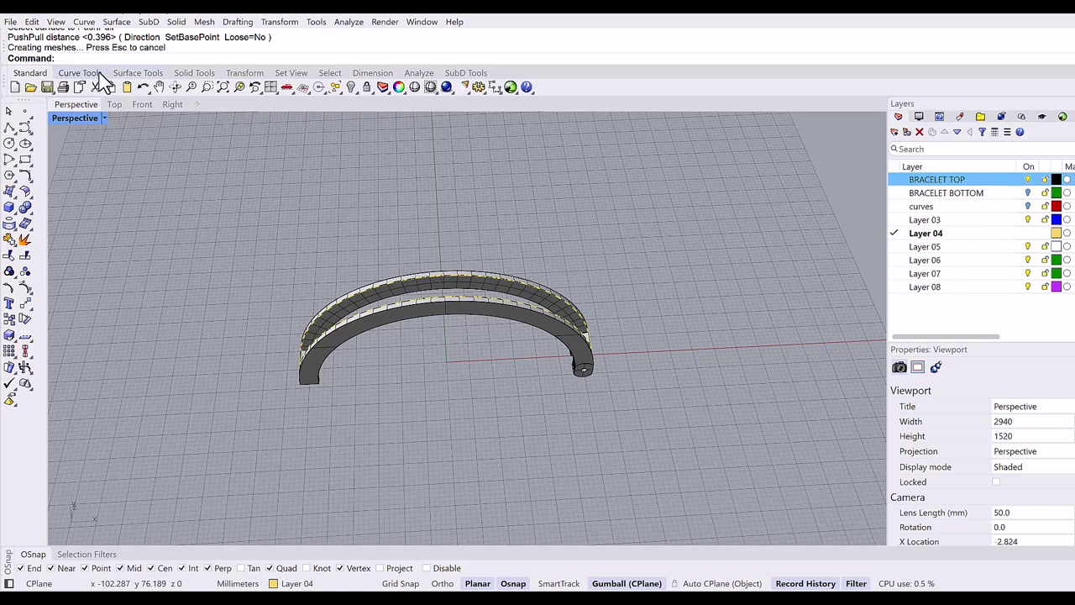
click(126, 75)
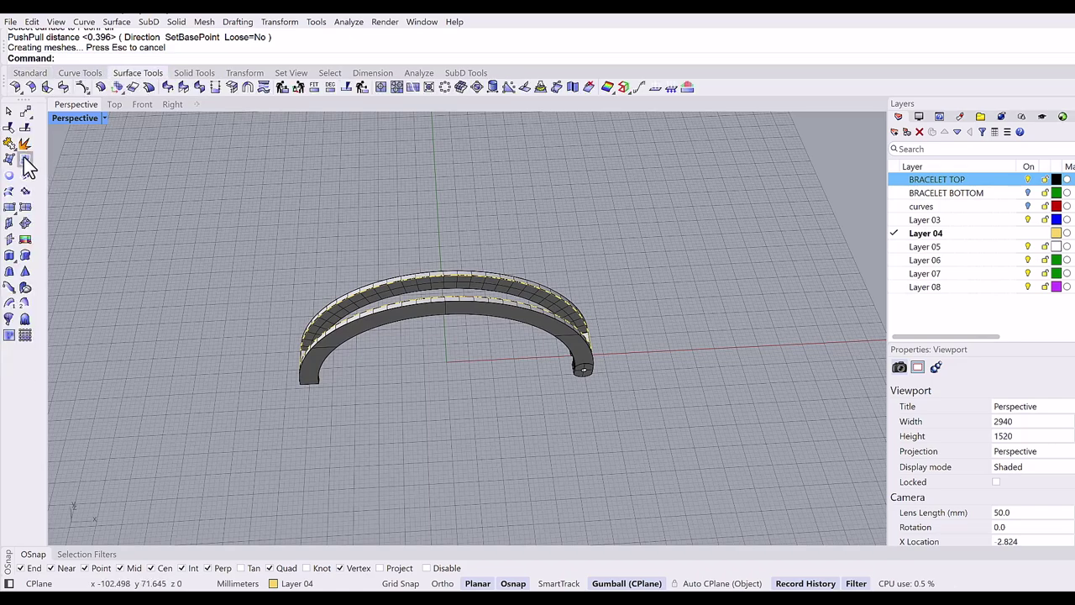
scroll(420, 304, up, 3)
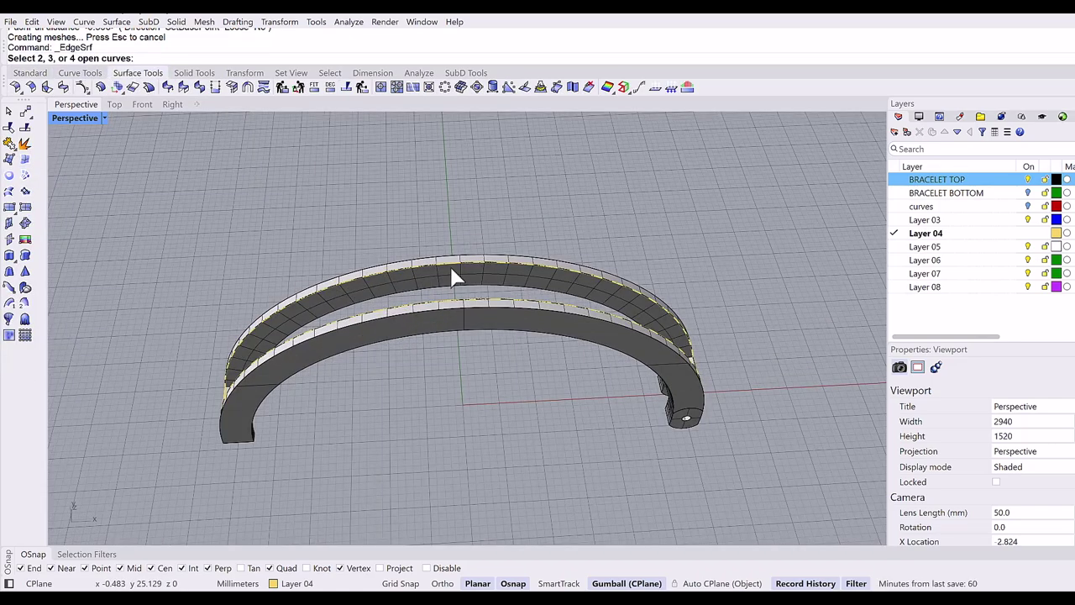
right_drag(676, 338, 558, 460)
scroll(558, 461, up, 2)
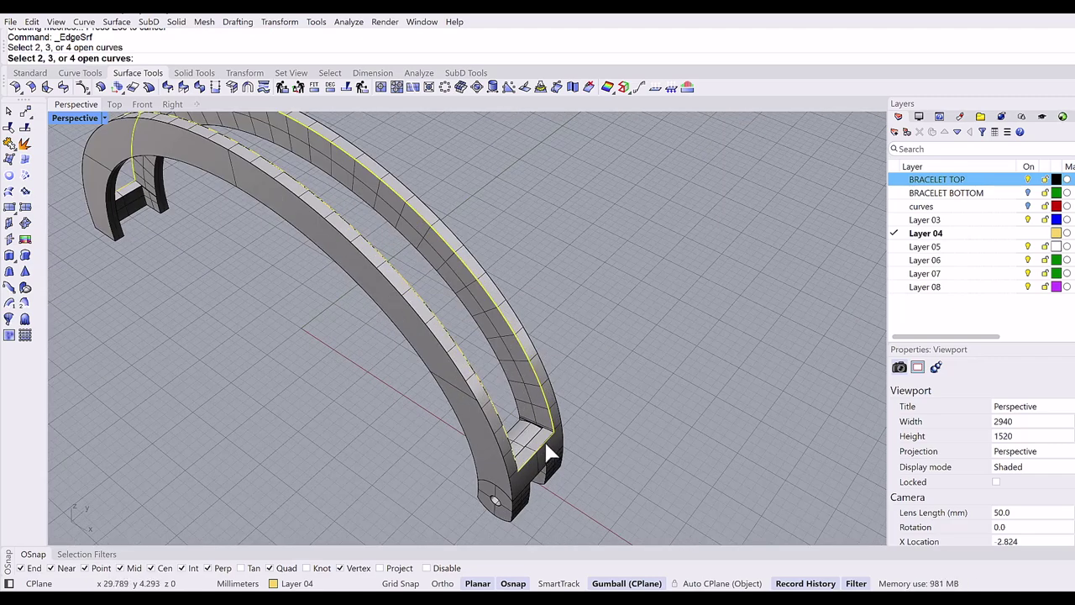
click(548, 454)
click(512, 448)
scroll(510, 445, down, 8)
right_drag(434, 370, 529, 372)
scroll(530, 373, up, 3)
scroll(541, 370, up, 2)
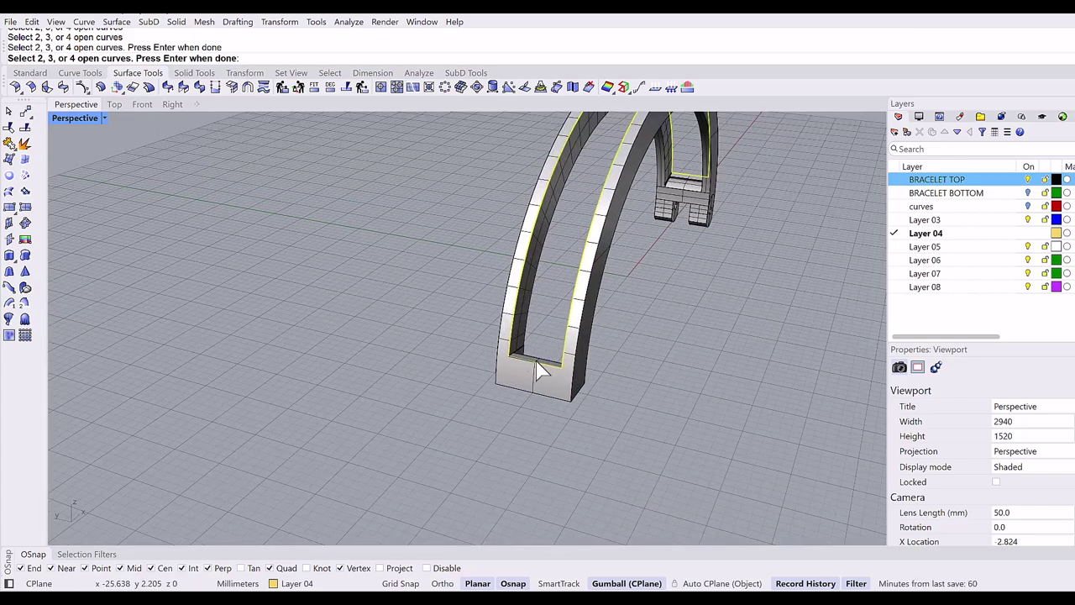
click(537, 362)
scroll(528, 366, down, 8)
right_drag(526, 366, 311, 504)
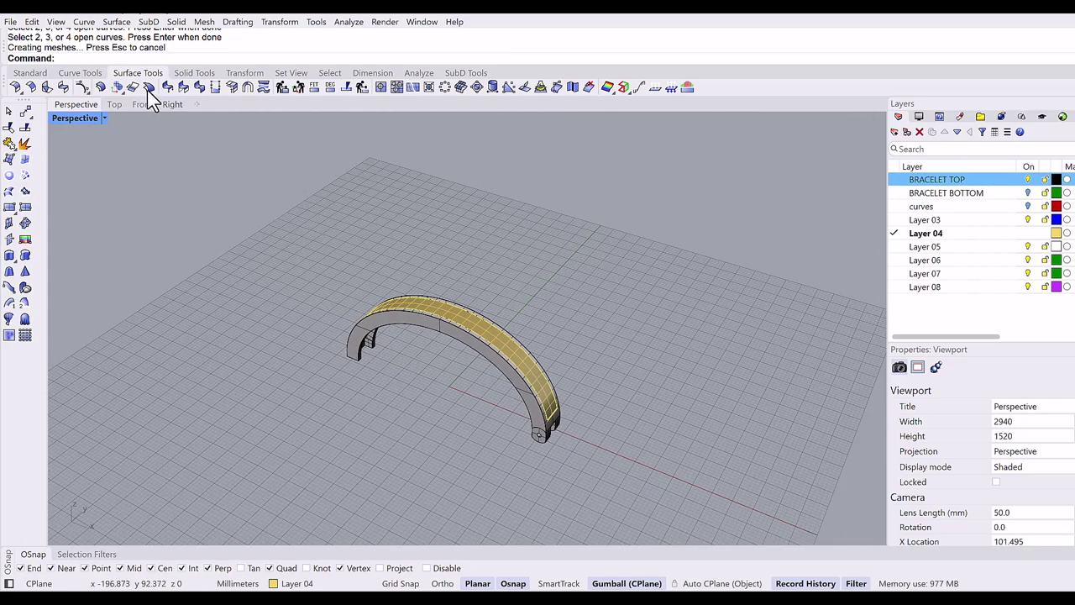
Step: Offset the new window surface inward by 0.8 mm with Solid set to No and Loose set to Yes
click(98, 87)
scroll(458, 323, up, 3)
click(461, 326)
key(Return)
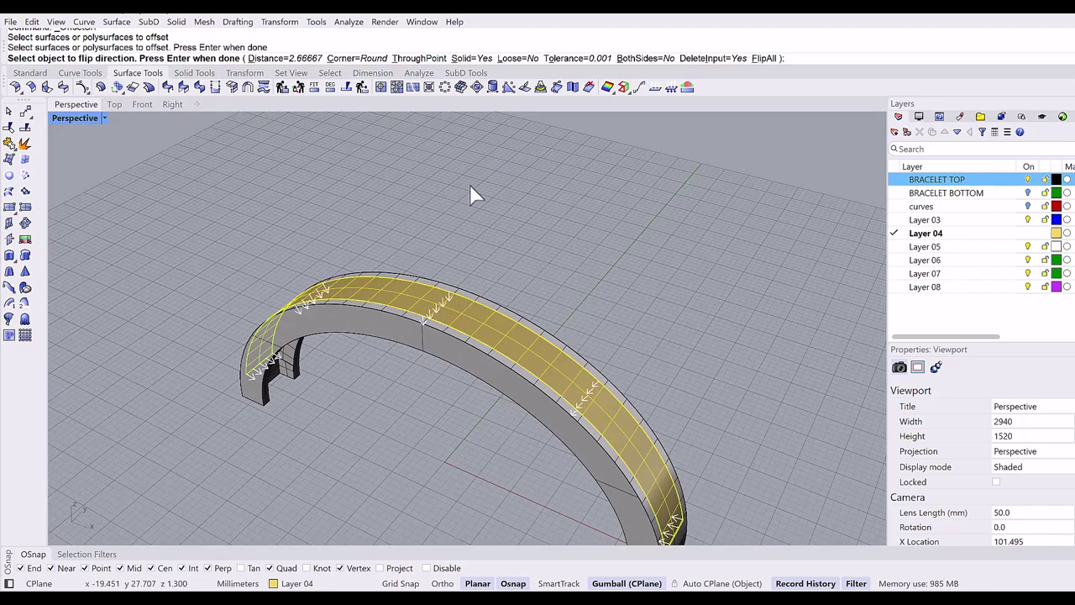
click(472, 58)
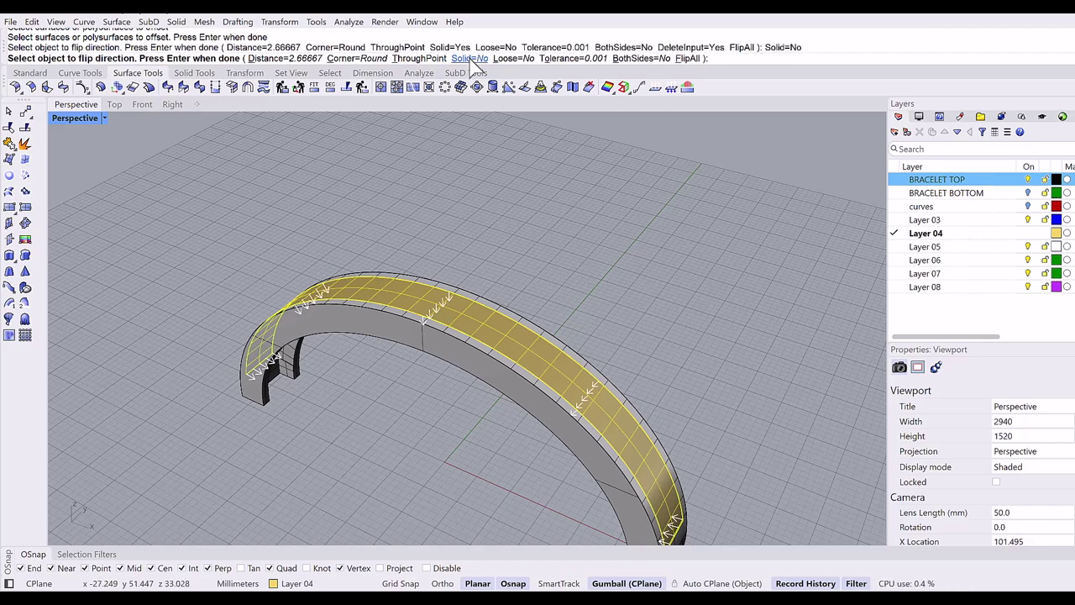
click(500, 60)
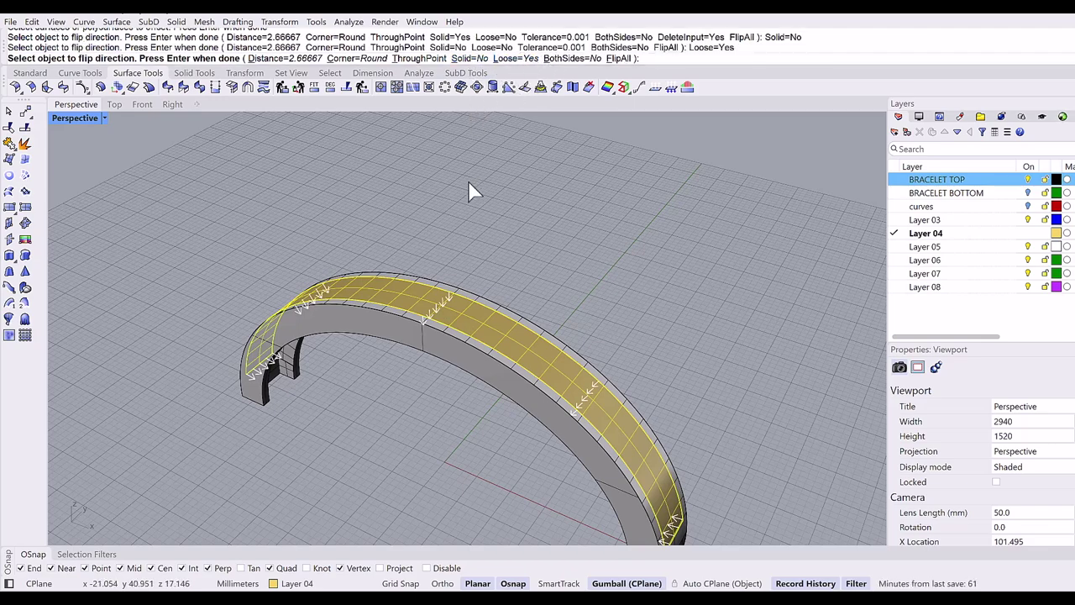
text(.8)
key(Return)
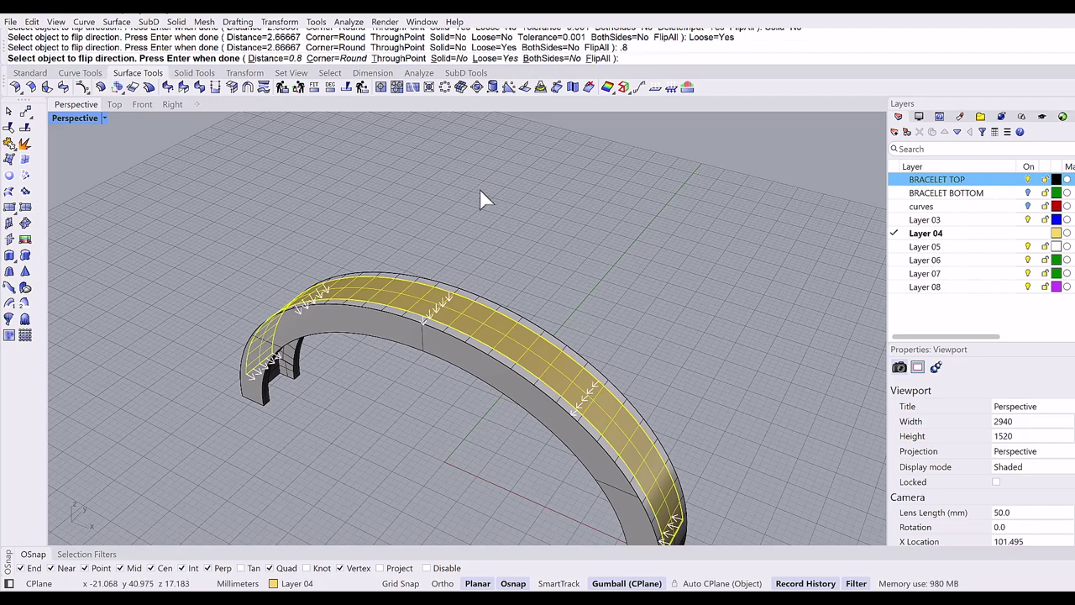
key(Return)
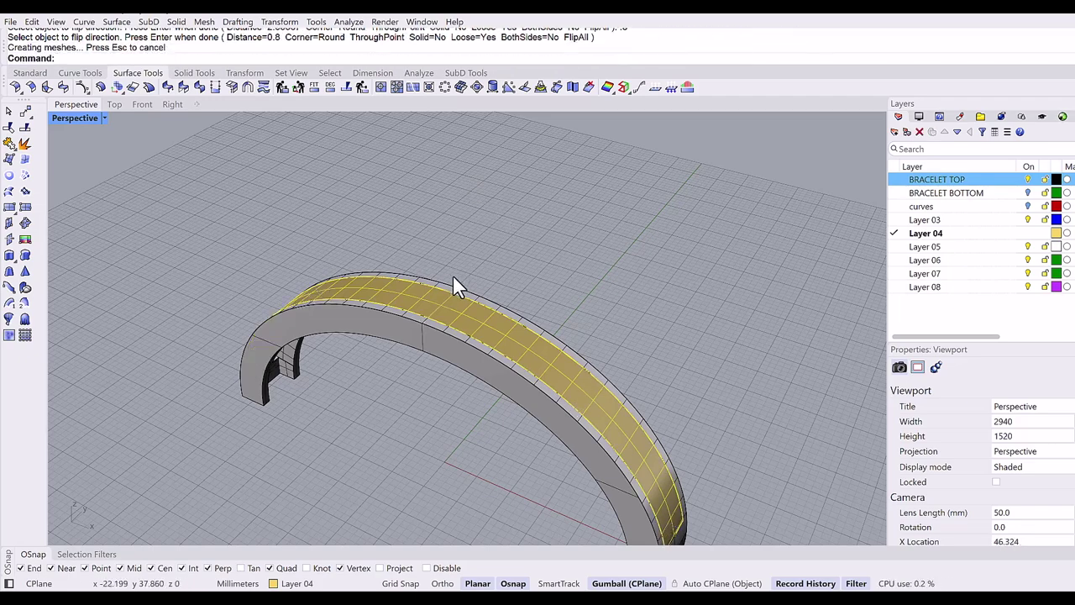
Step: Delete the original outer window surface, keep the inward offset, and inspect how it sits within the frame
scroll(429, 319, up, 3)
click(406, 354)
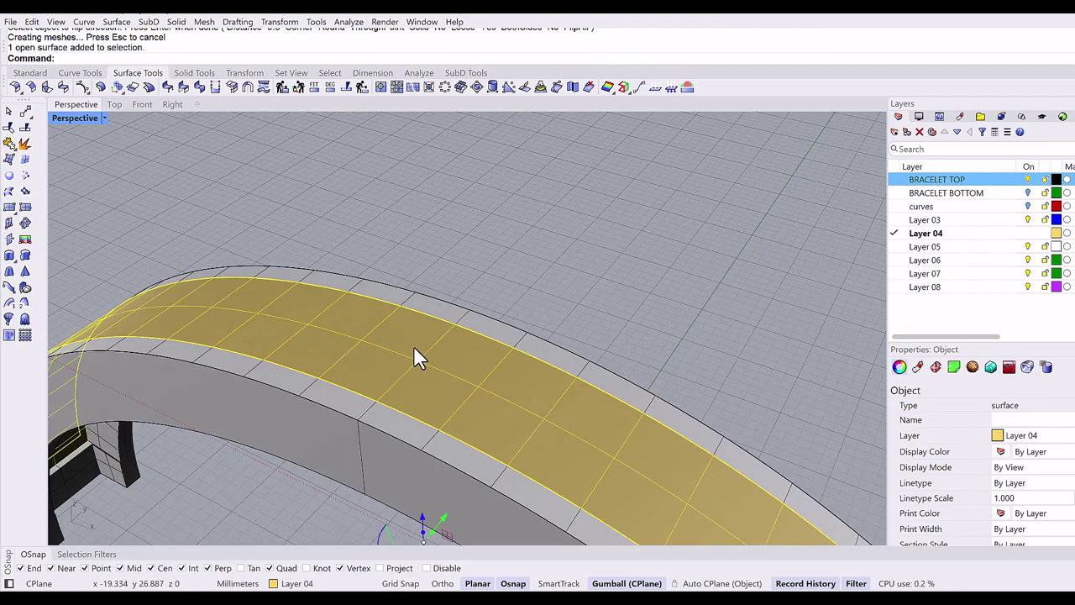
key(Delete)
scroll(449, 336, down, 5)
right_drag(461, 329, 412, 349)
scroll(413, 350, up, 4)
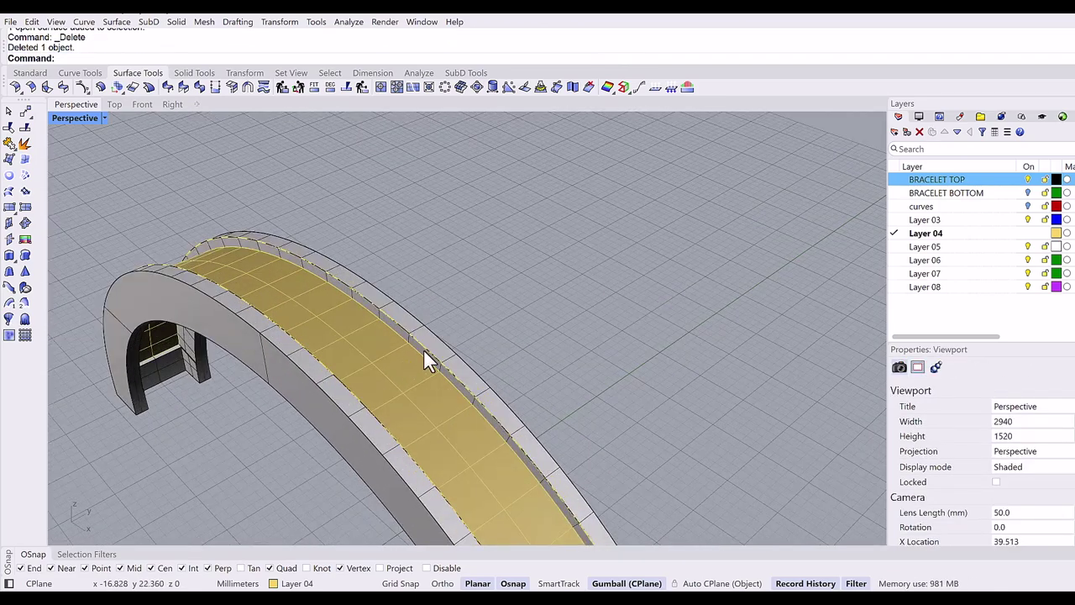
scroll(424, 354, down, 3)
scroll(456, 332, down, 3)
right_drag(461, 338, 542, 262)
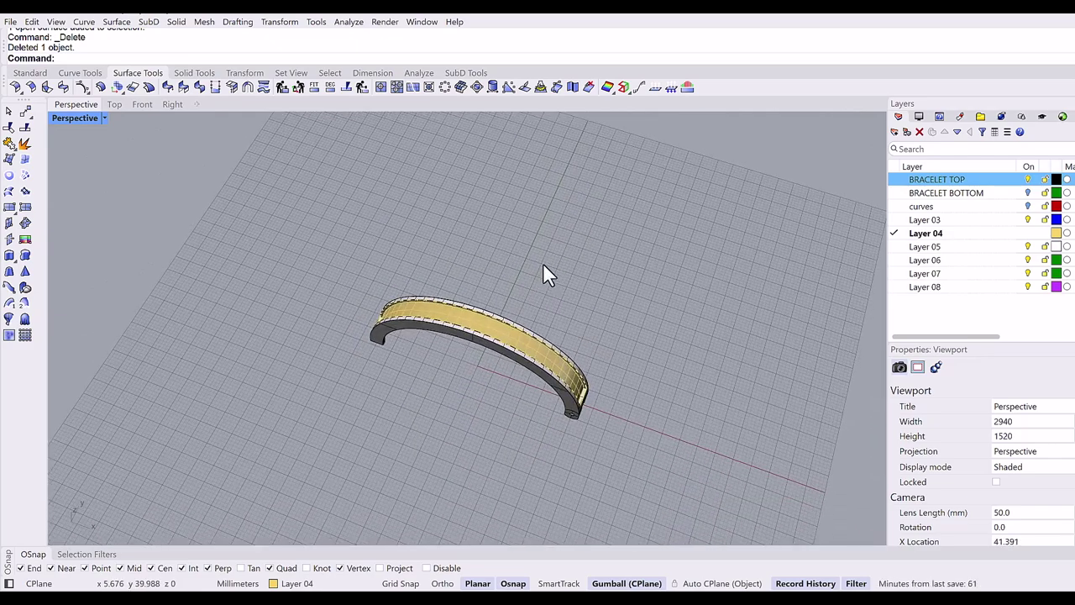
Step: Unroll the offset surface with UnrollSrf and place the flat strip lengthwise in front of the bracelet
text(ollSrf)
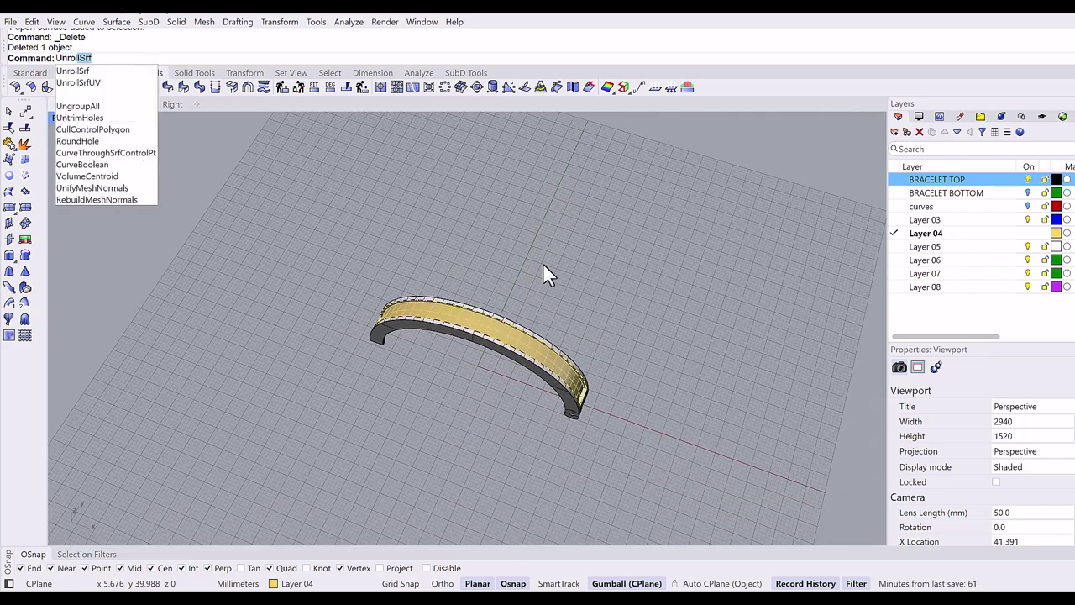
click(79, 72)
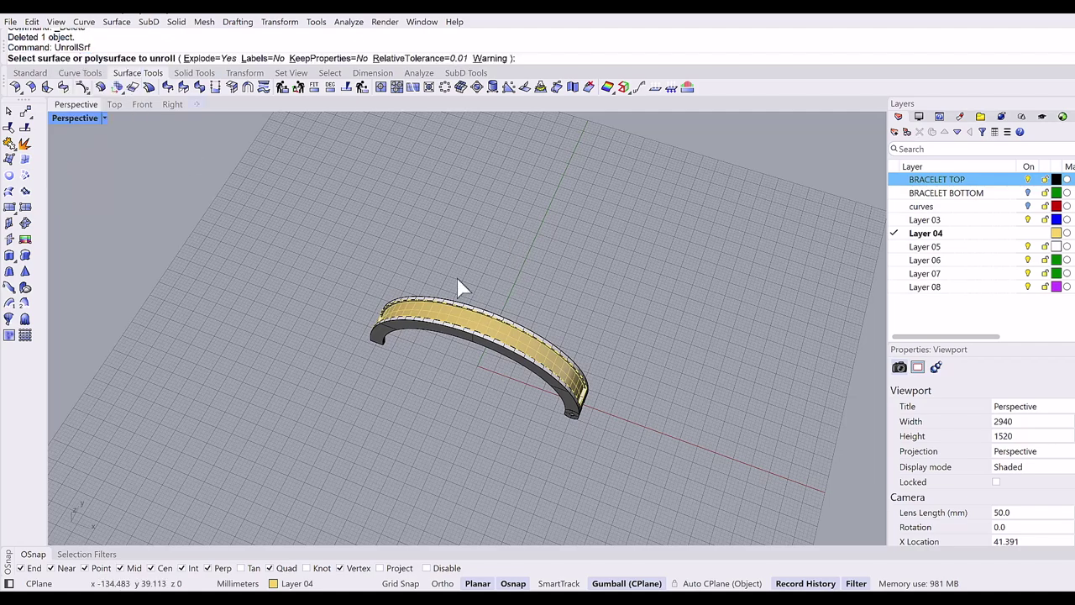
click(485, 329)
key(Return)
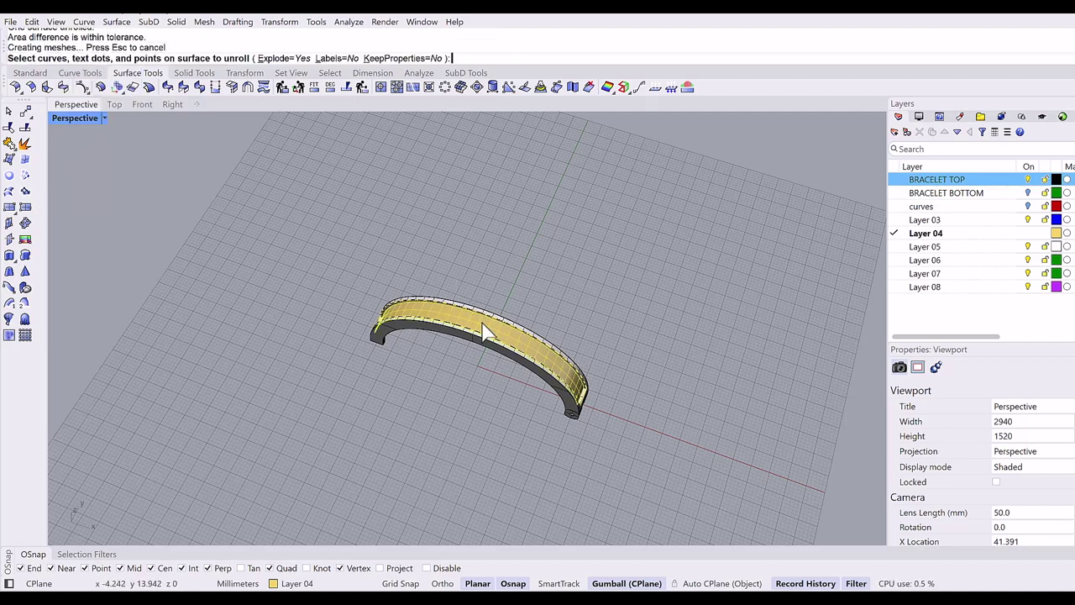
scroll(497, 301, down, 5)
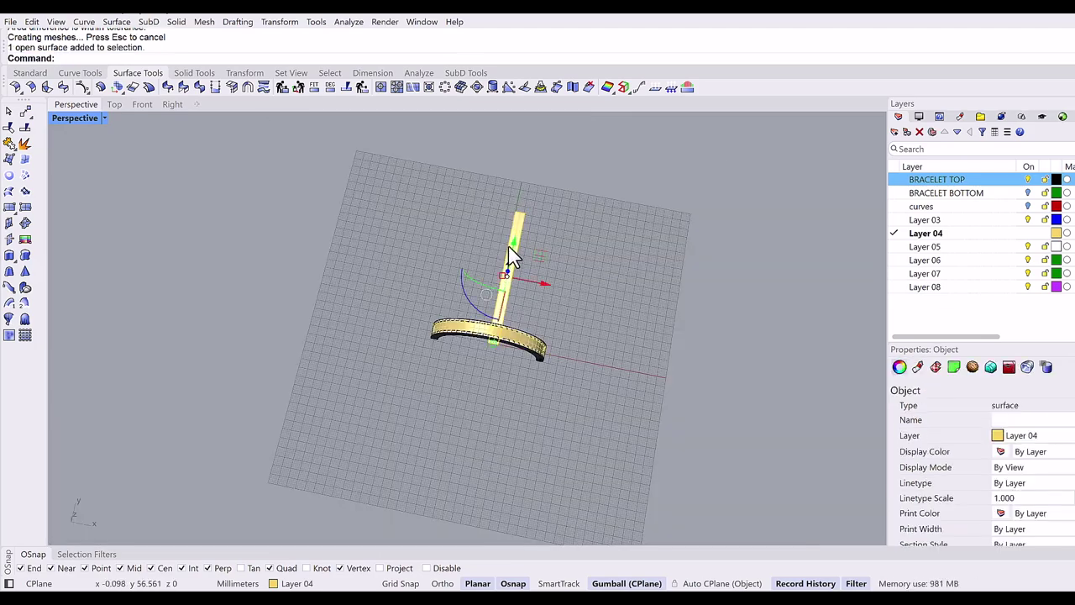
drag(509, 266, 423, 366)
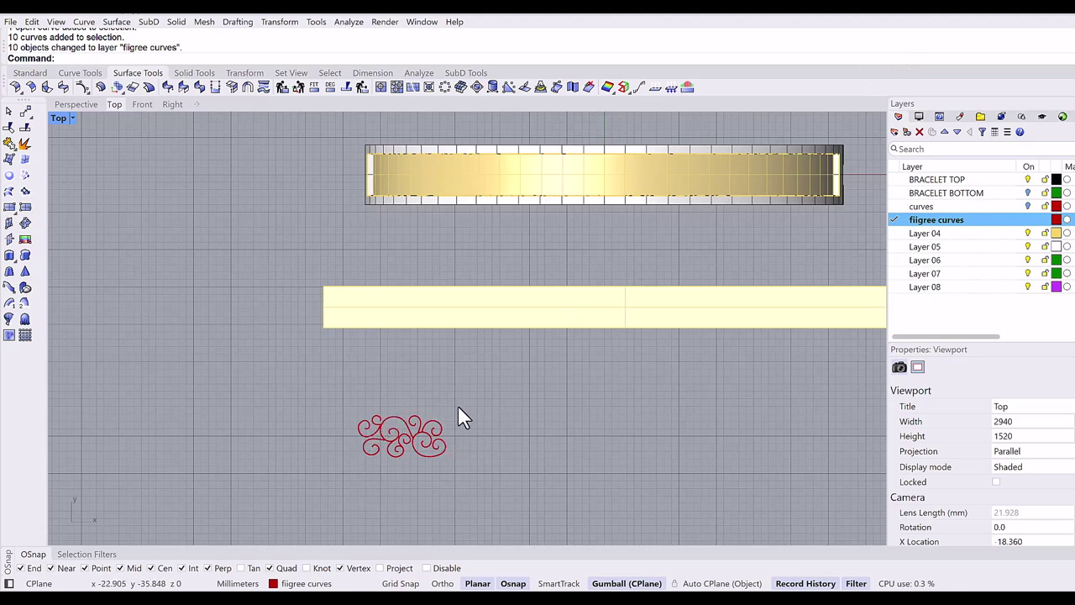
Step: Duplicate the face border of the flat unrolled strip as a closed curve
right_drag(463, 411, 441, 394)
click(372, 298)
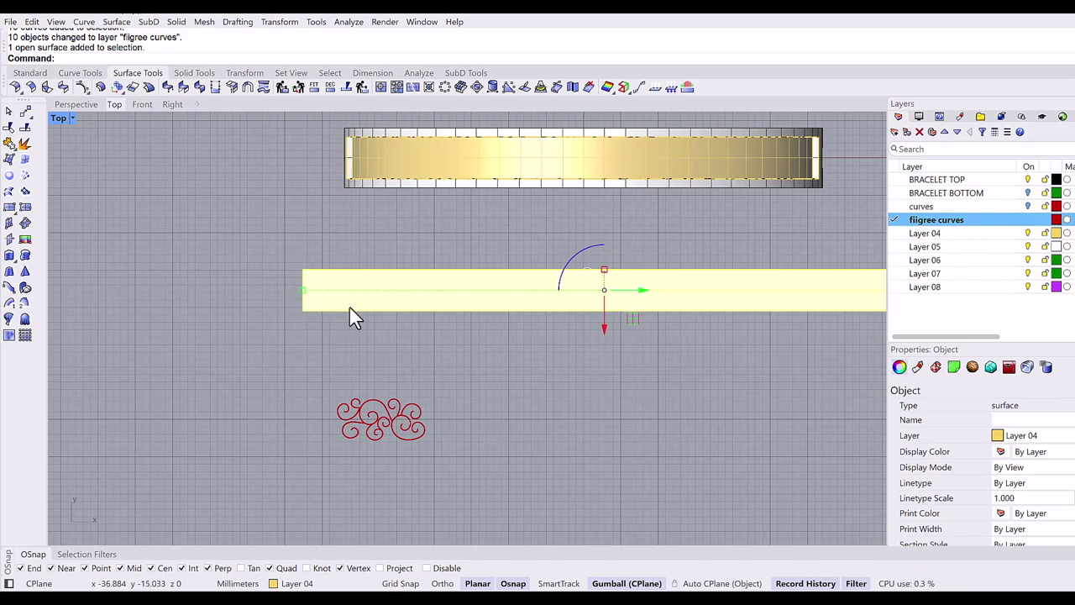
click(29, 72)
click(12, 224)
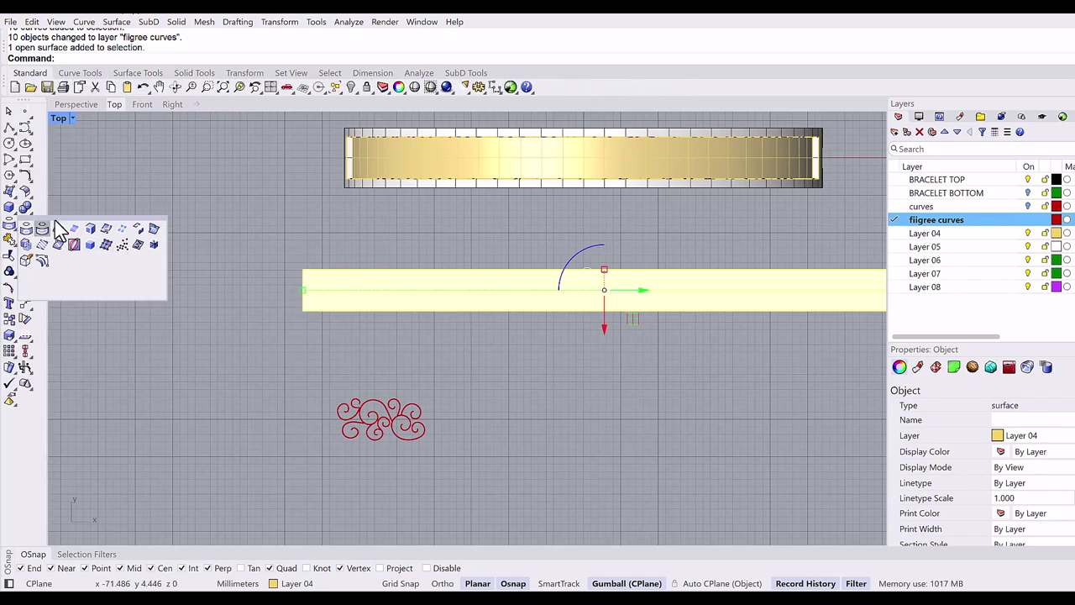
drag(85, 215, 126, 212)
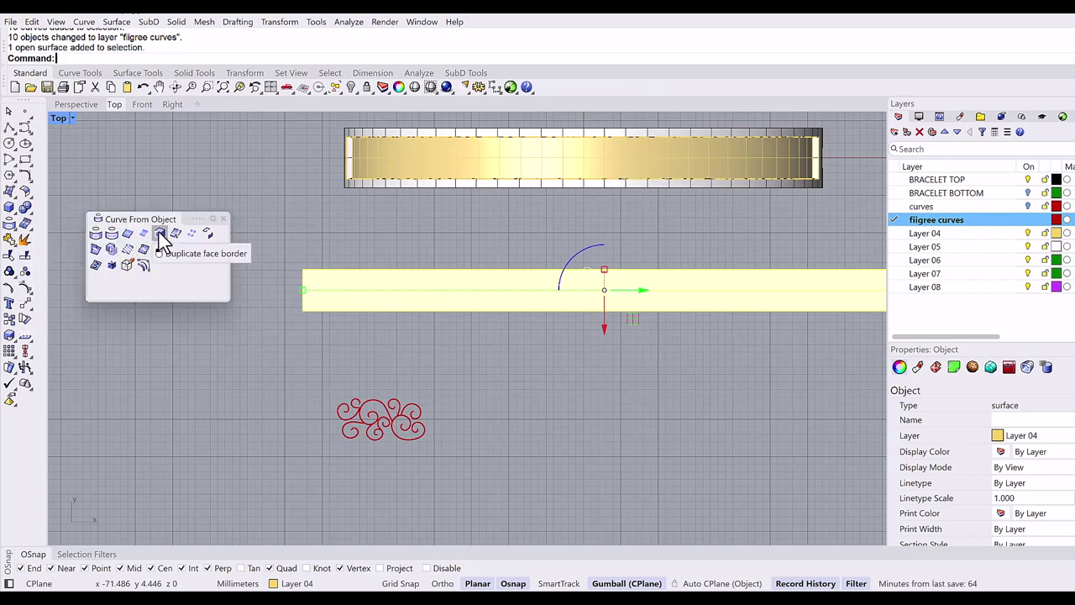
click(159, 238)
click(289, 326)
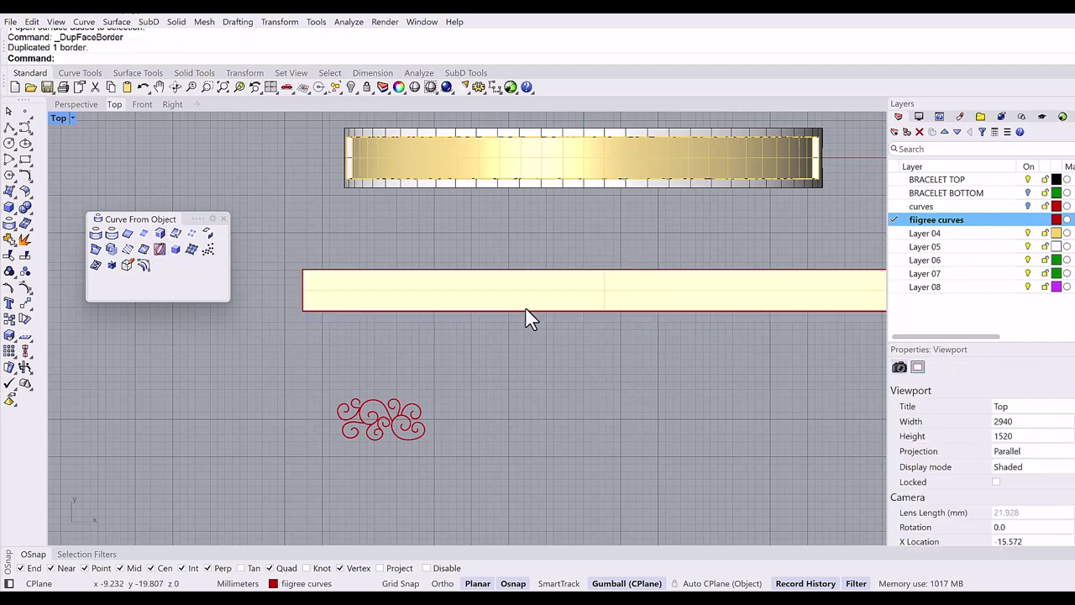
Step: Move the duplicated border curve straight down in the Top view, clear of the unrolled strip
click(527, 317)
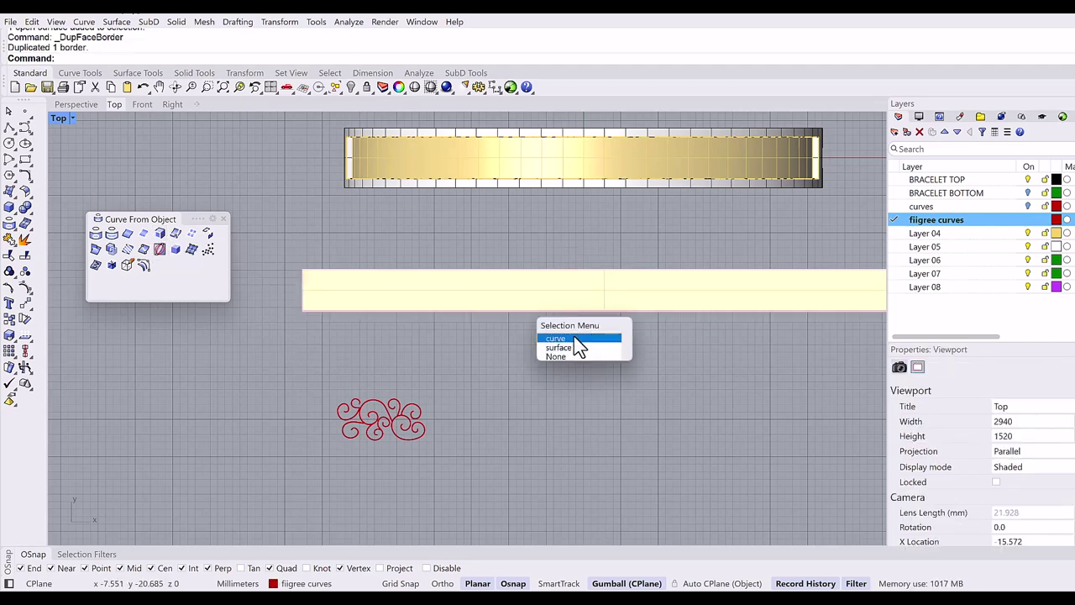
click(581, 337)
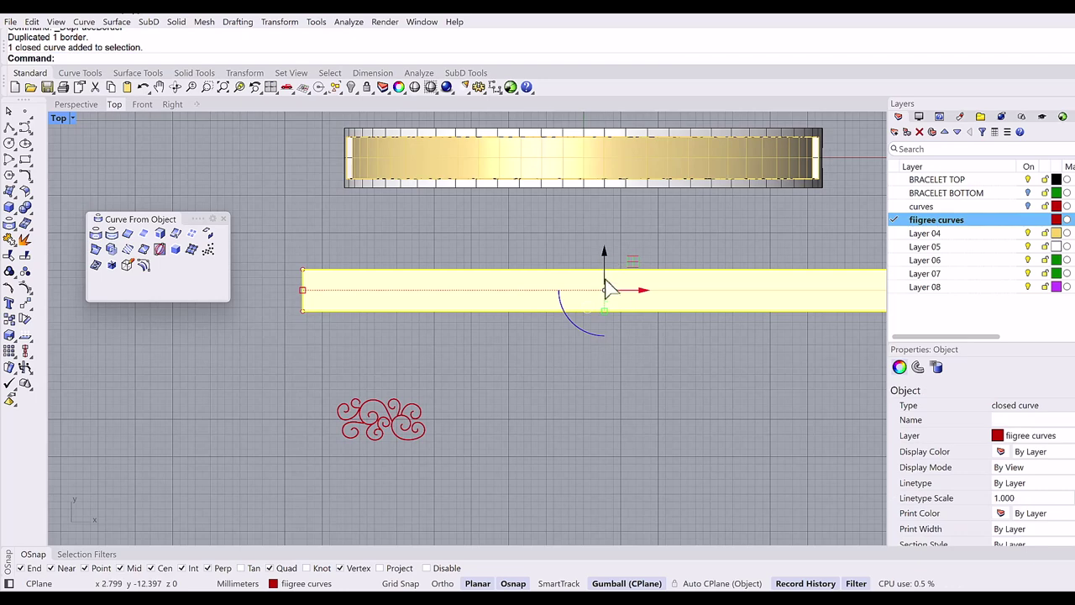
drag(610, 291, 610, 364)
click(449, 434)
scroll(344, 405, up, 1)
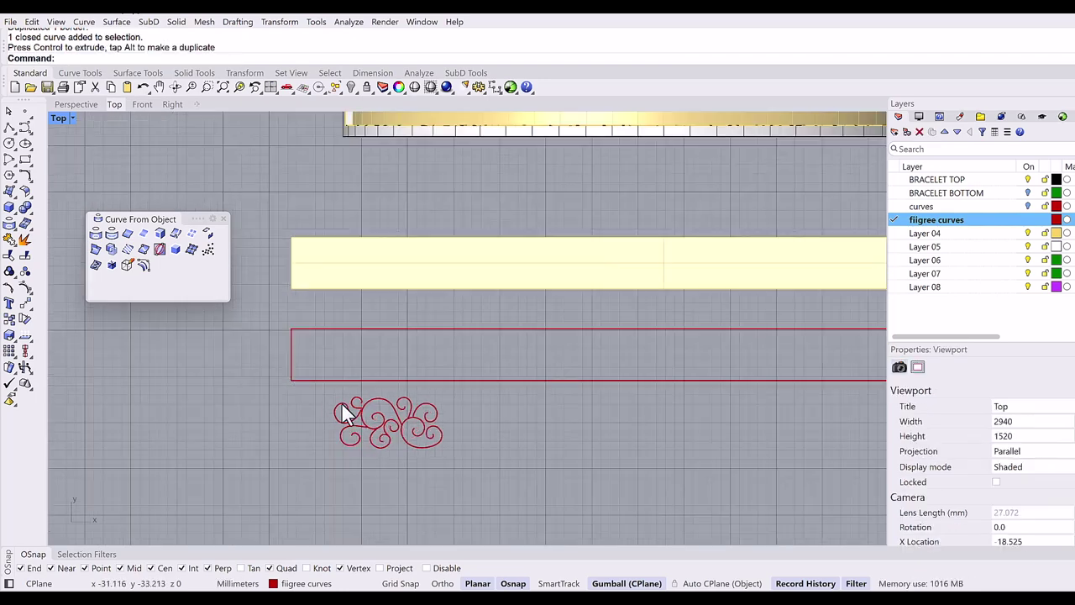
Step: Move the ten filigree scroll curves inside the left end of the rectangular strip outline
click(347, 405)
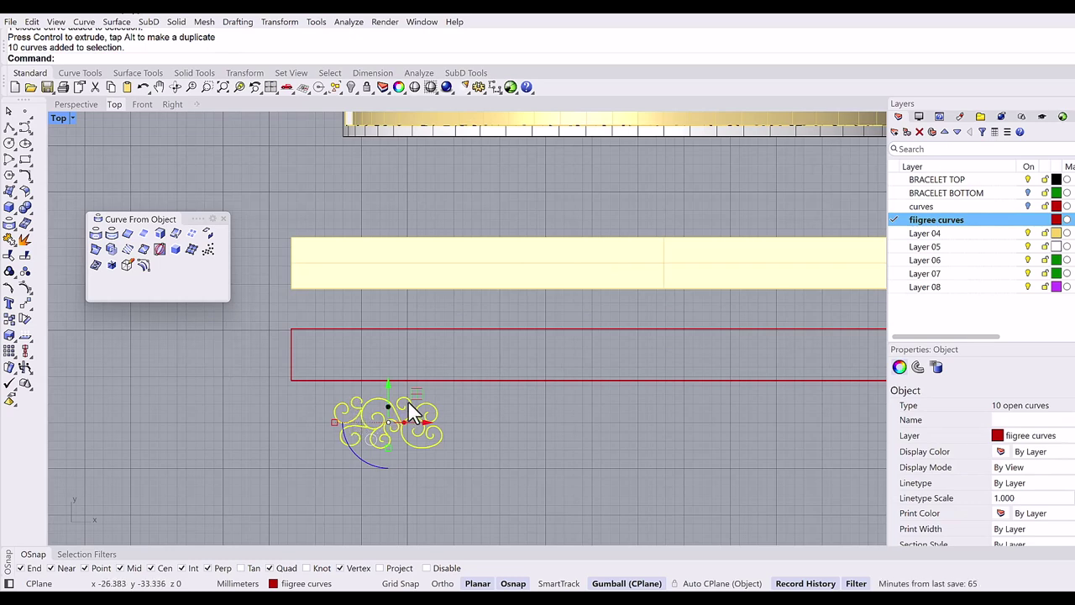
drag(416, 393, 376, 326)
scroll(308, 378, up, 5)
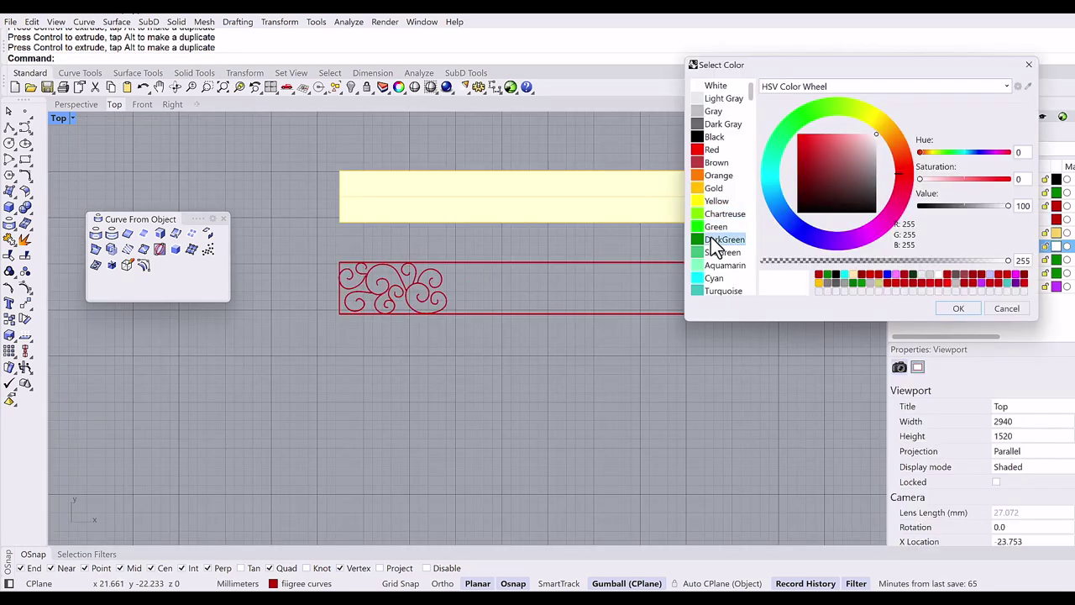
Step: Set Layer 05's color to DarkGreen, rename the layer filigree, and make it current
click(713, 243)
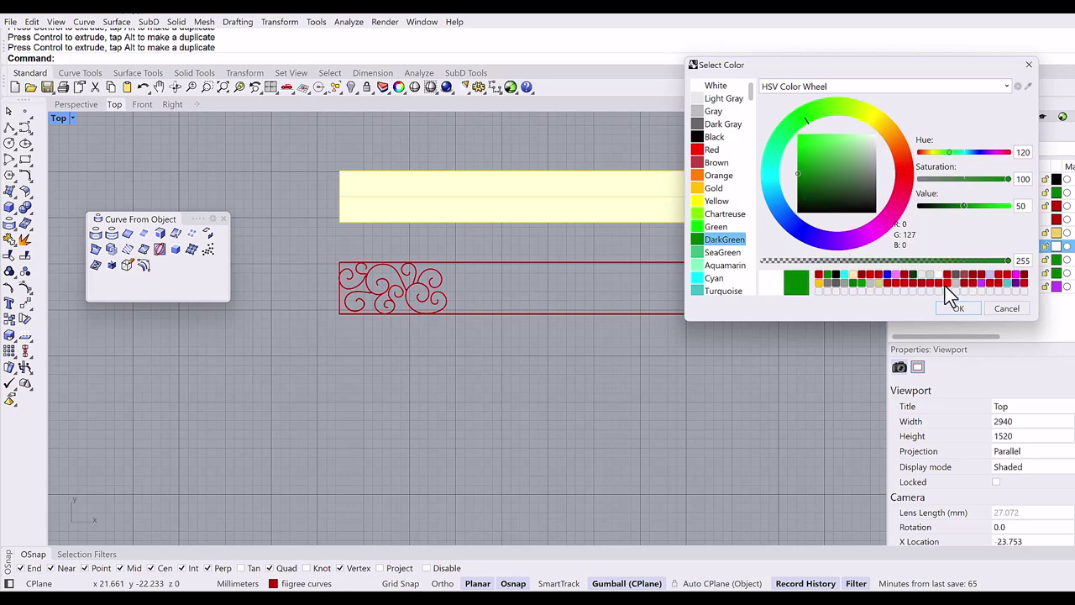
click(956, 309)
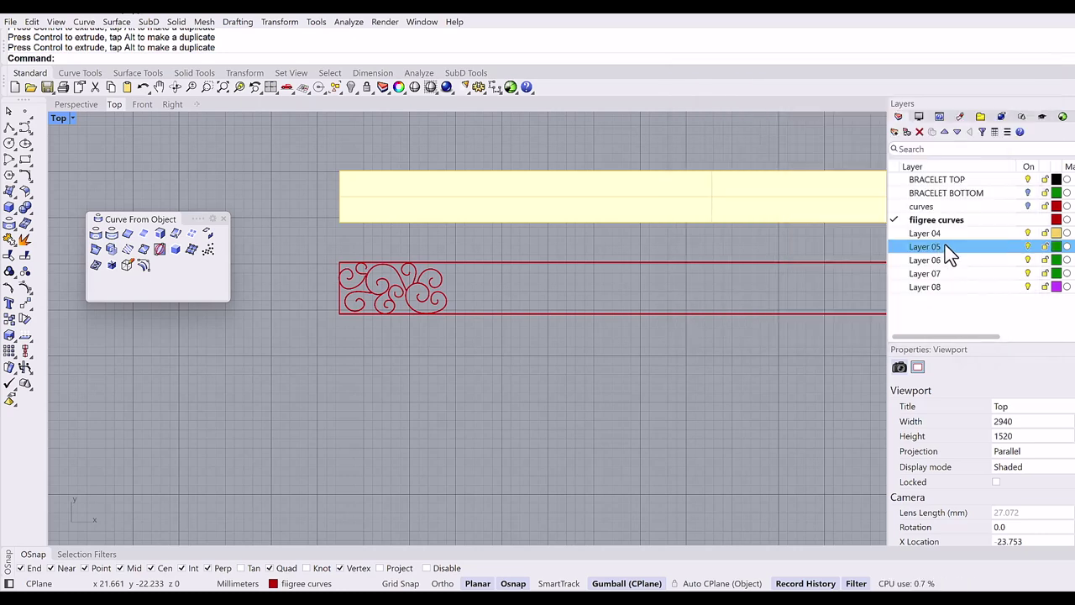
click(947, 243)
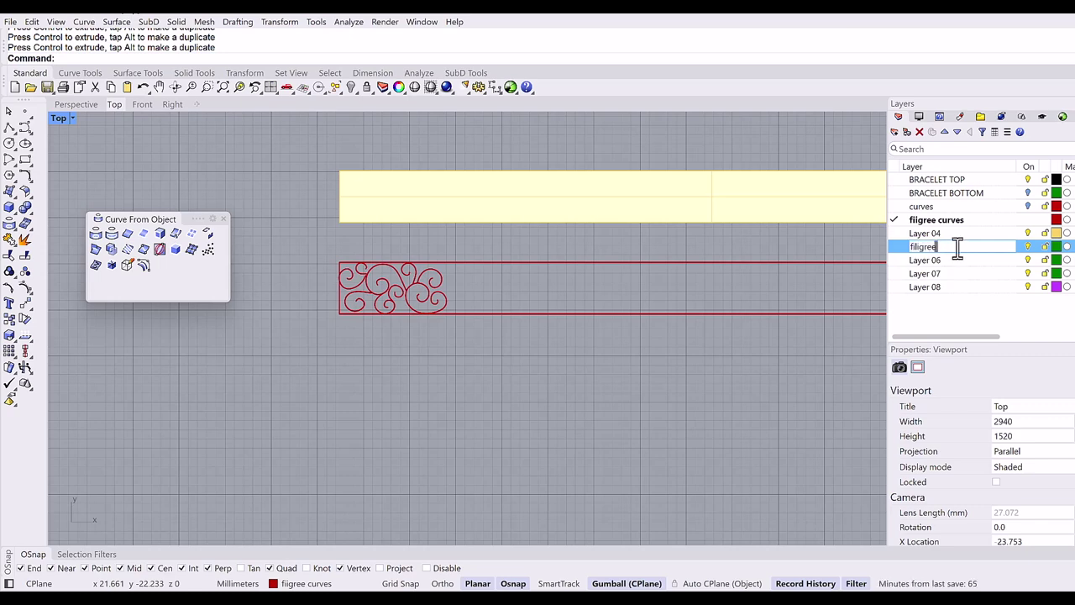
click(896, 247)
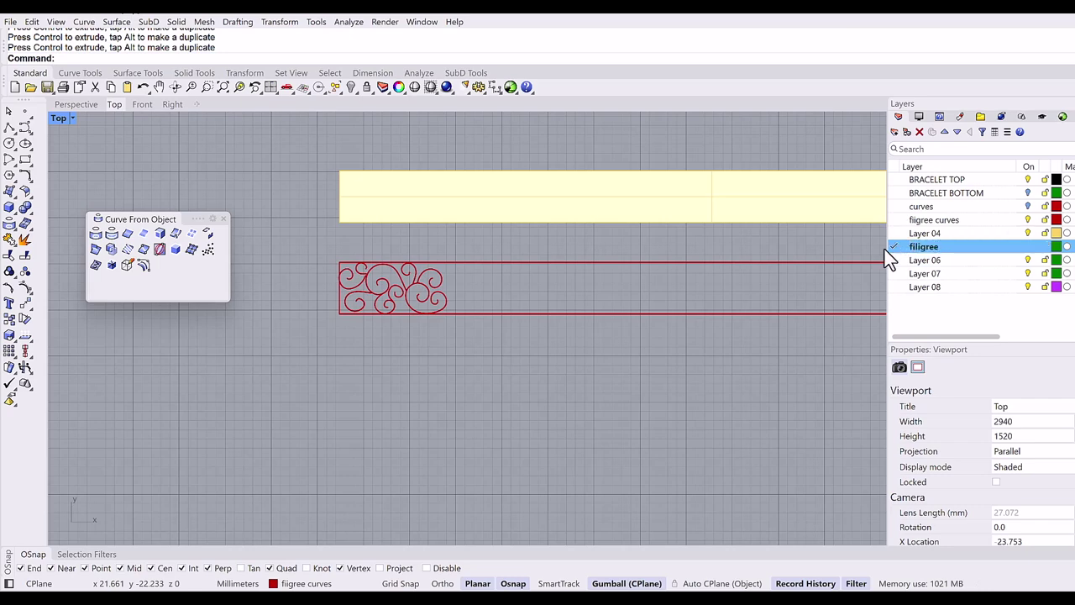
Step: Pipe the ten filigree scroll curves together with a 0.3 mm radius and flat caps
click(222, 219)
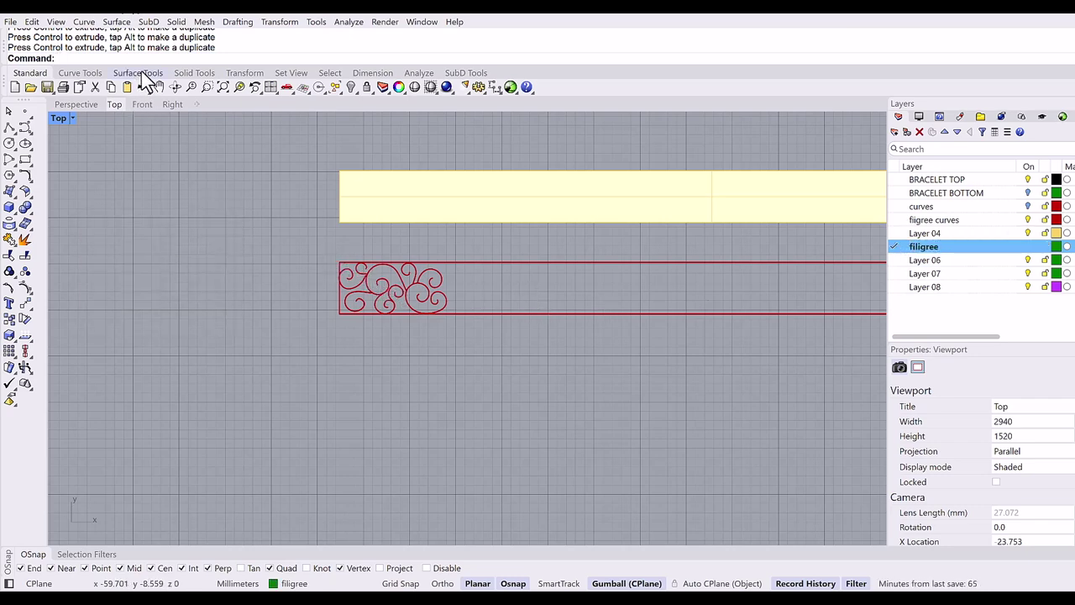
click(182, 74)
click(10, 271)
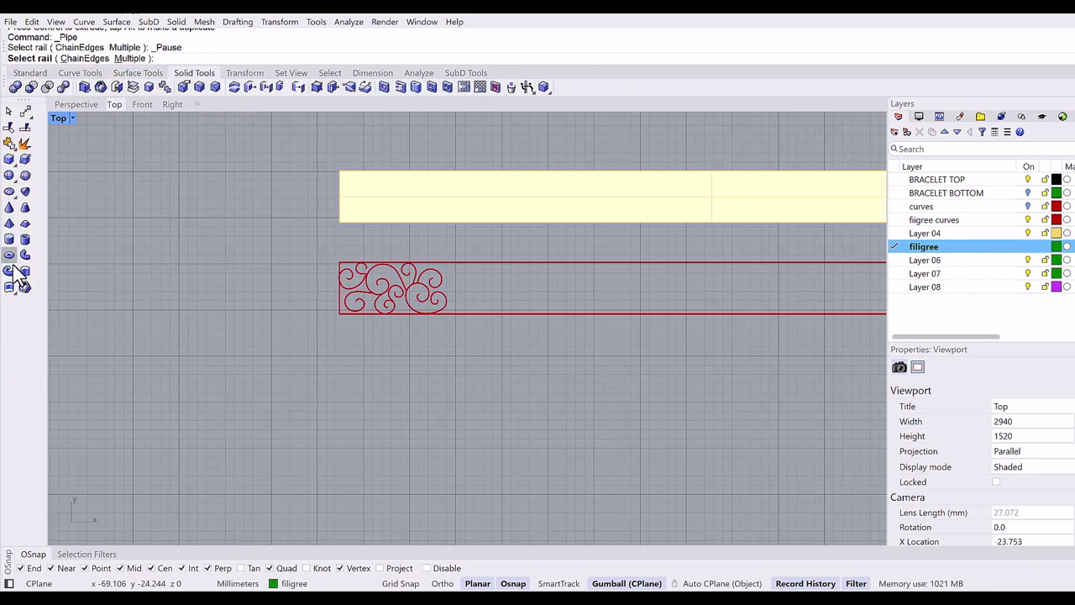
scroll(403, 281, up, 3)
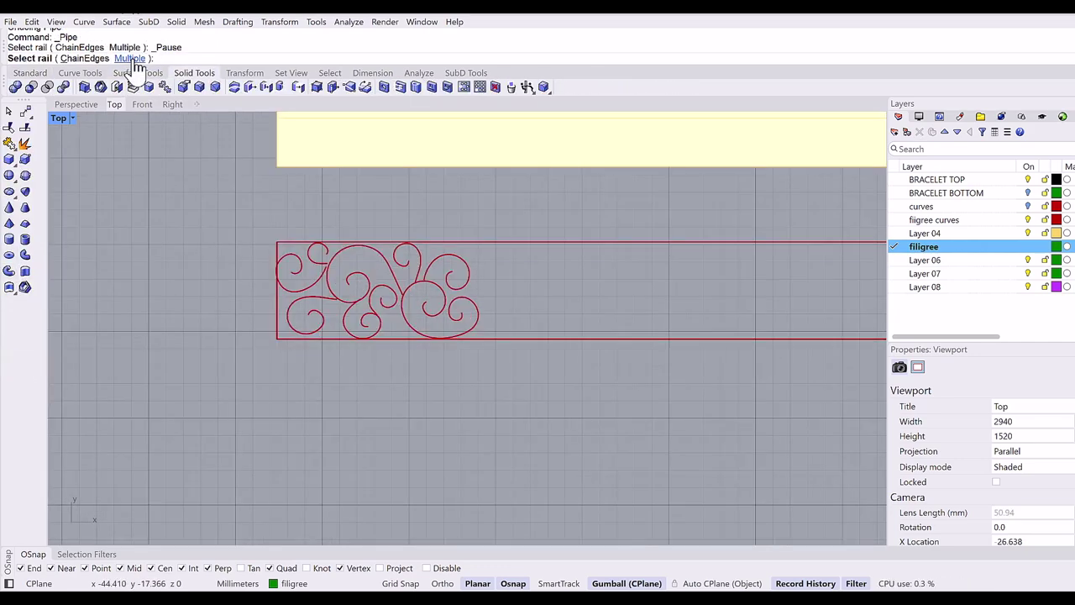
click(130, 59)
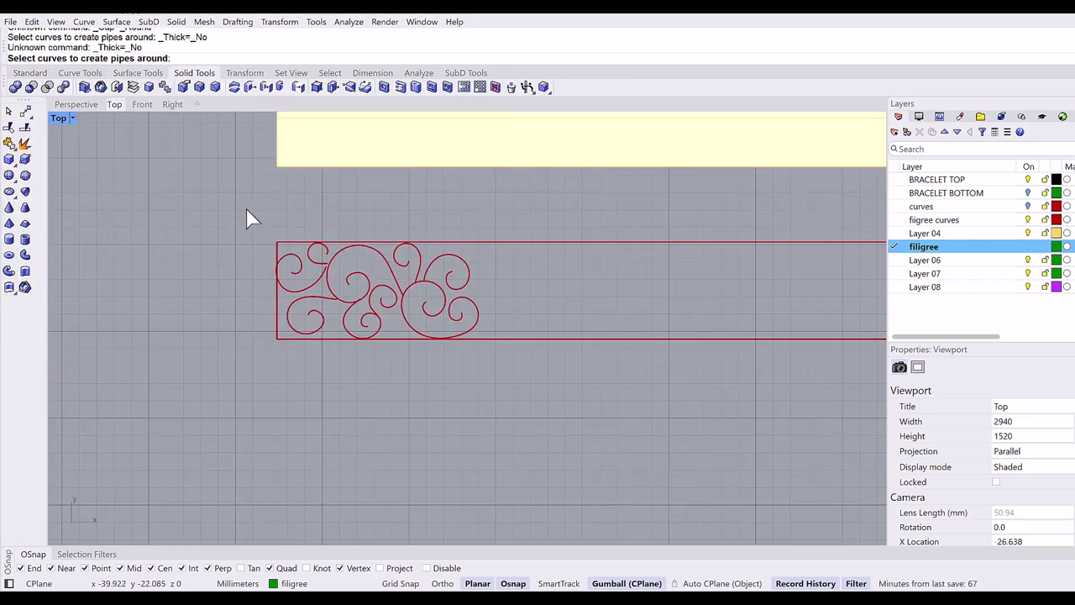
mouse_move(483, 397)
mouse_down()
mouse_move(492, 393)
mouse_move(478, 398)
mouse_up()
key(Return)
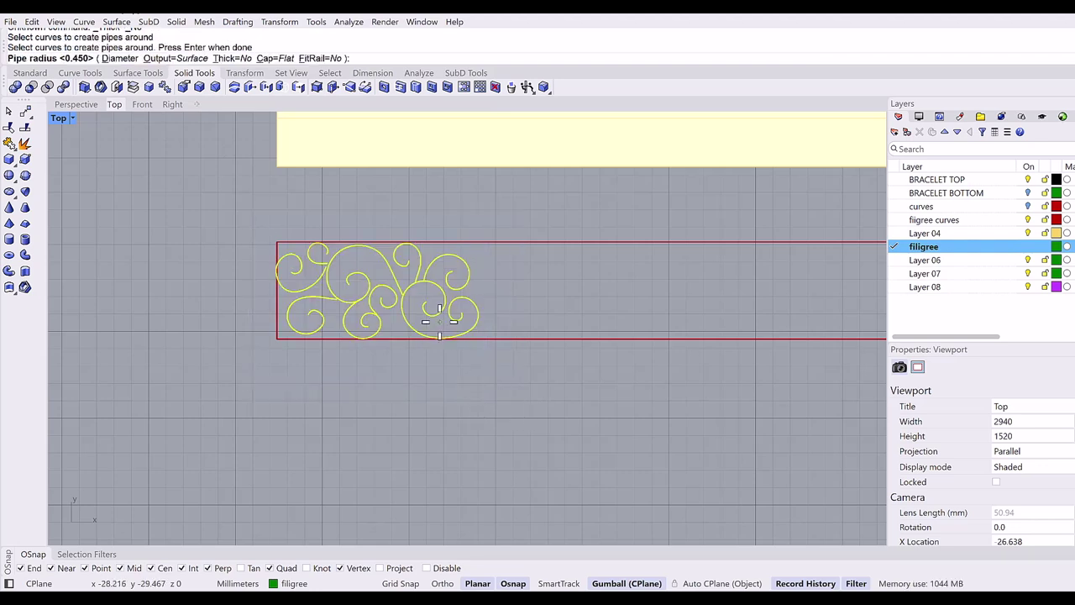
text(.3)
key(Return)
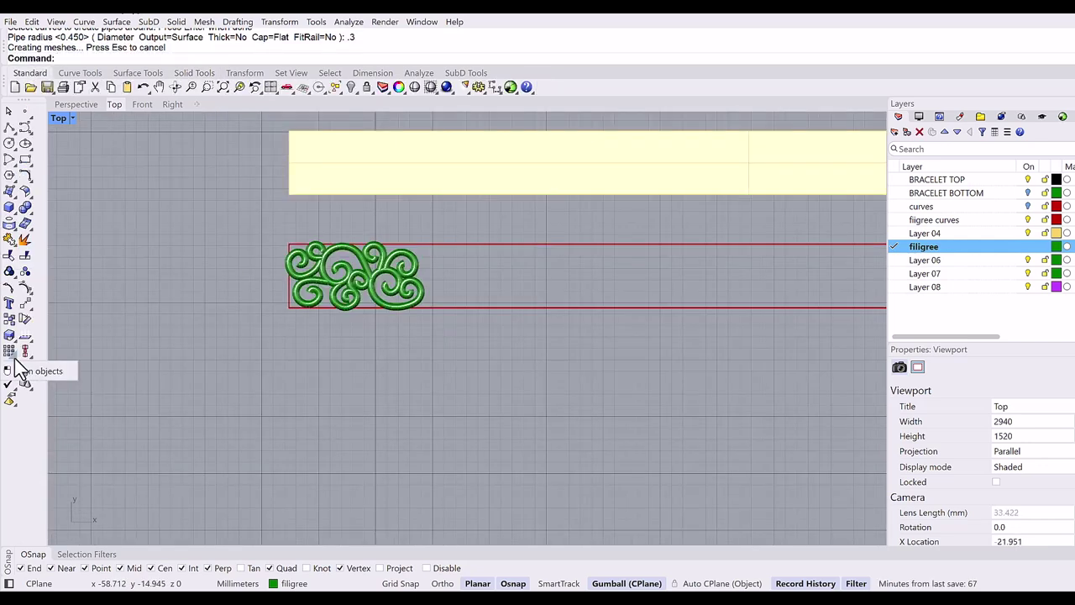
Step: Linear-array the piped scrolls and their curves into 10 copies along the strip outline, spaced about 11.24 mm apart horizontally
click(23, 368)
click(104, 359)
click(357, 265)
key(Return)
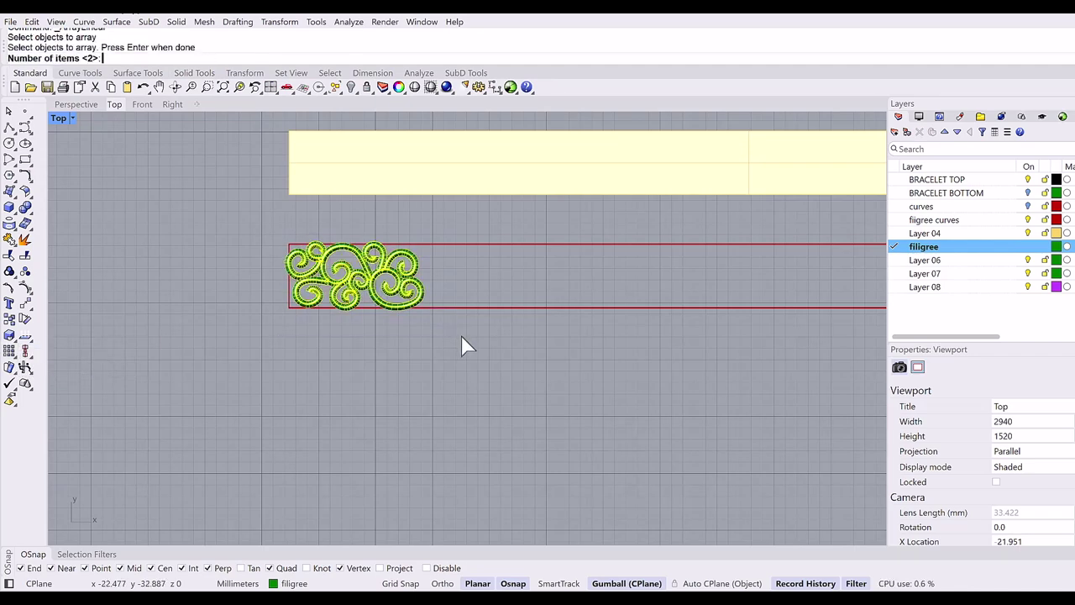
scroll(388, 330, down, 4)
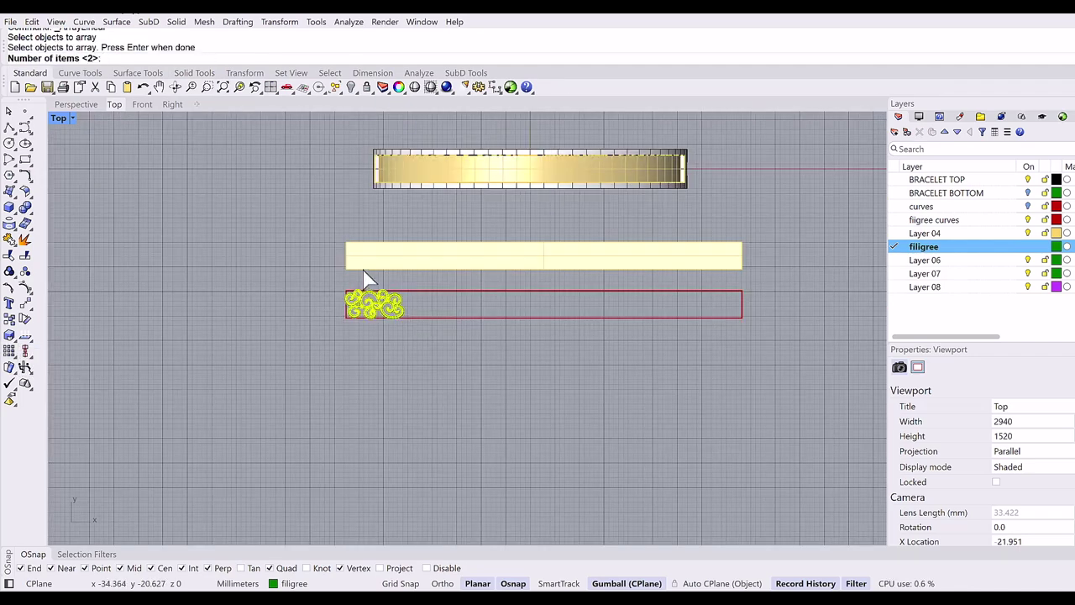
scroll(368, 280, up, 3)
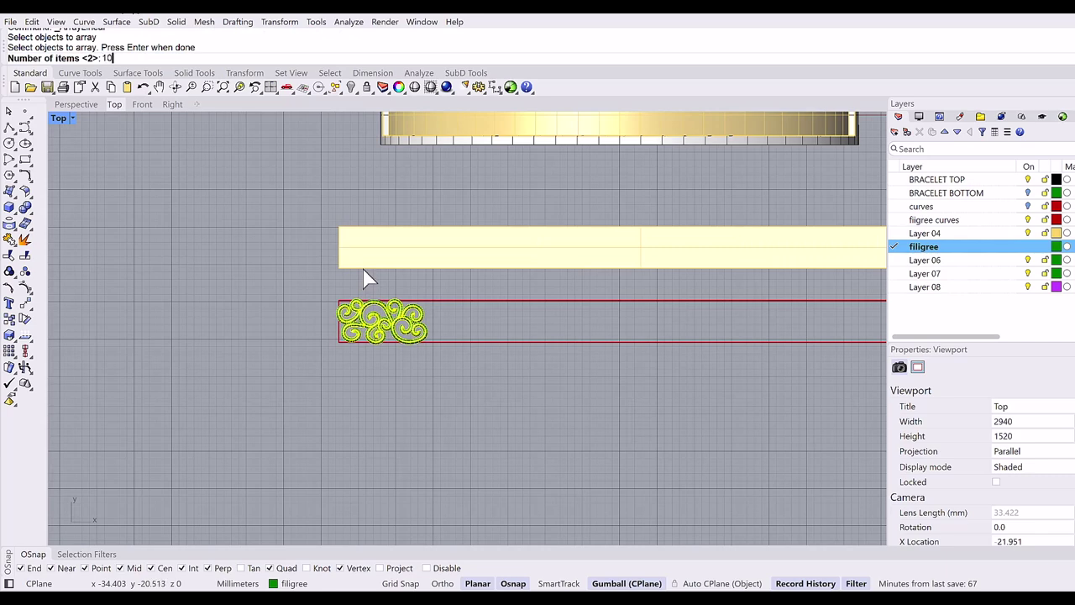
key(Return)
scroll(369, 336, up, 2)
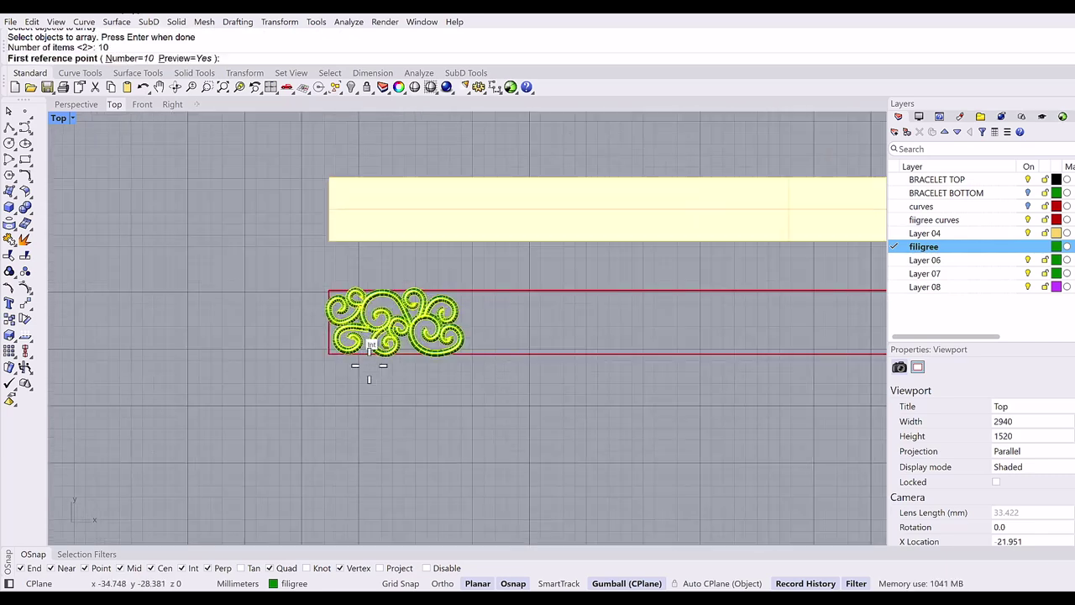
scroll(378, 399, up, 2)
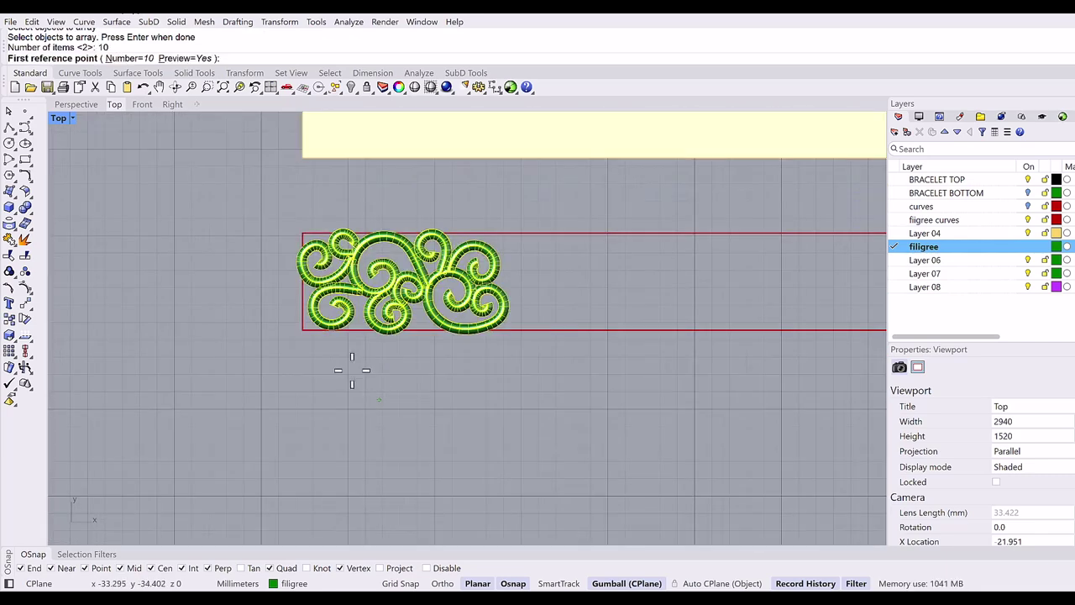
click(312, 342)
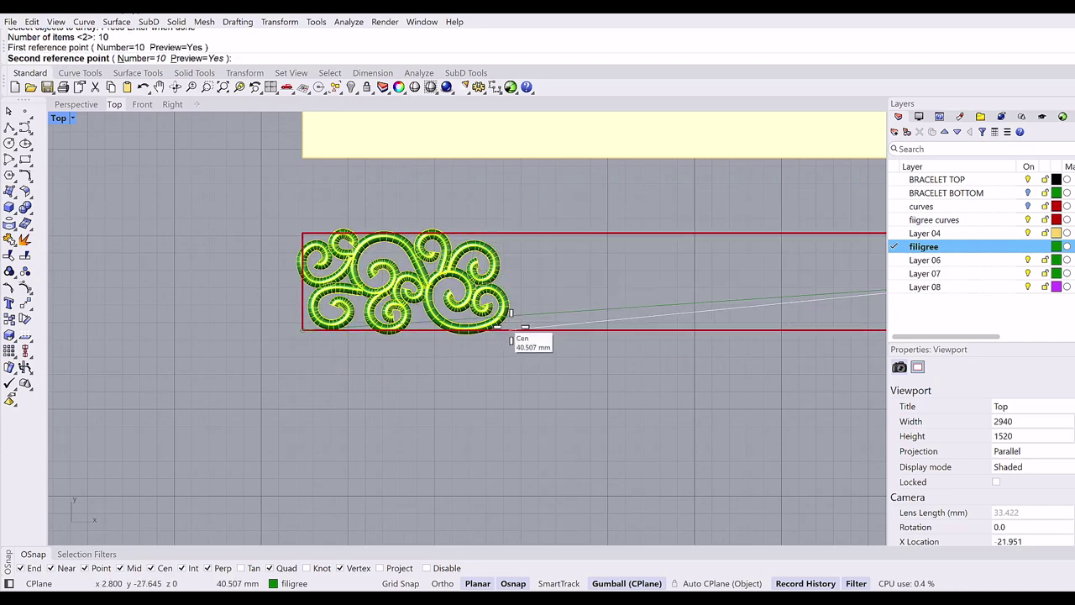
scroll(514, 338, up, 2)
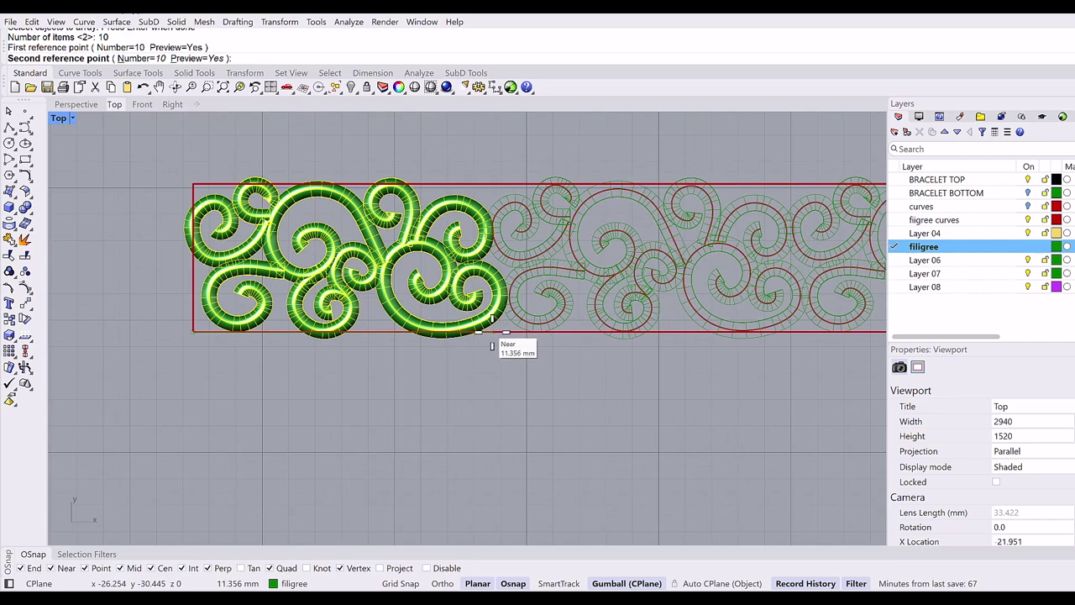
key(shift)
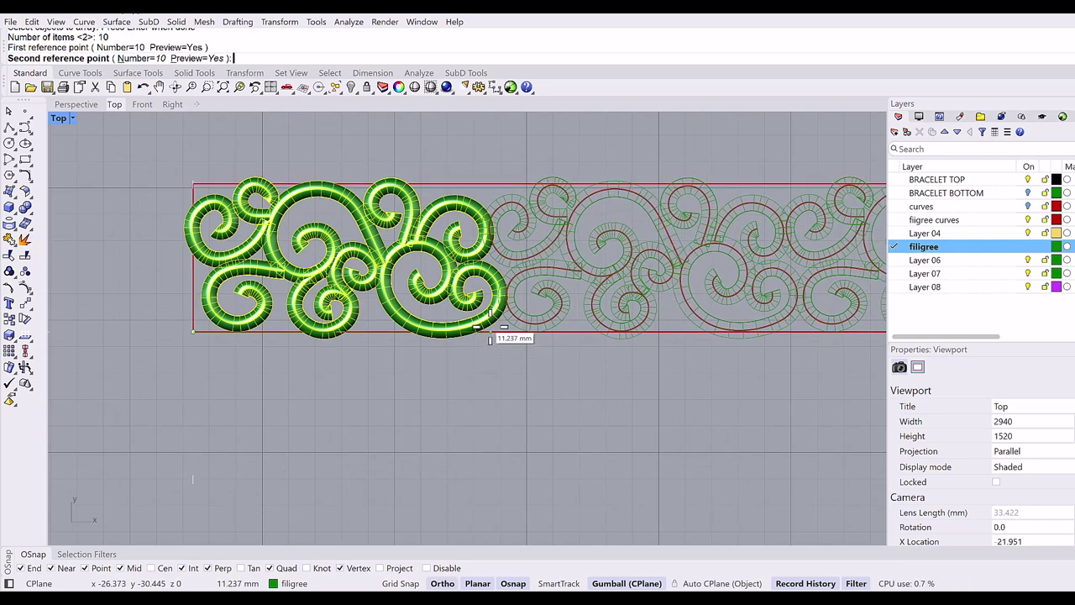
click(490, 331)
key(Return)
Step: Delete the surplus array copies, both pipes and curves, that lie well past the right end of the strip outline
scroll(489, 328, down, 4)
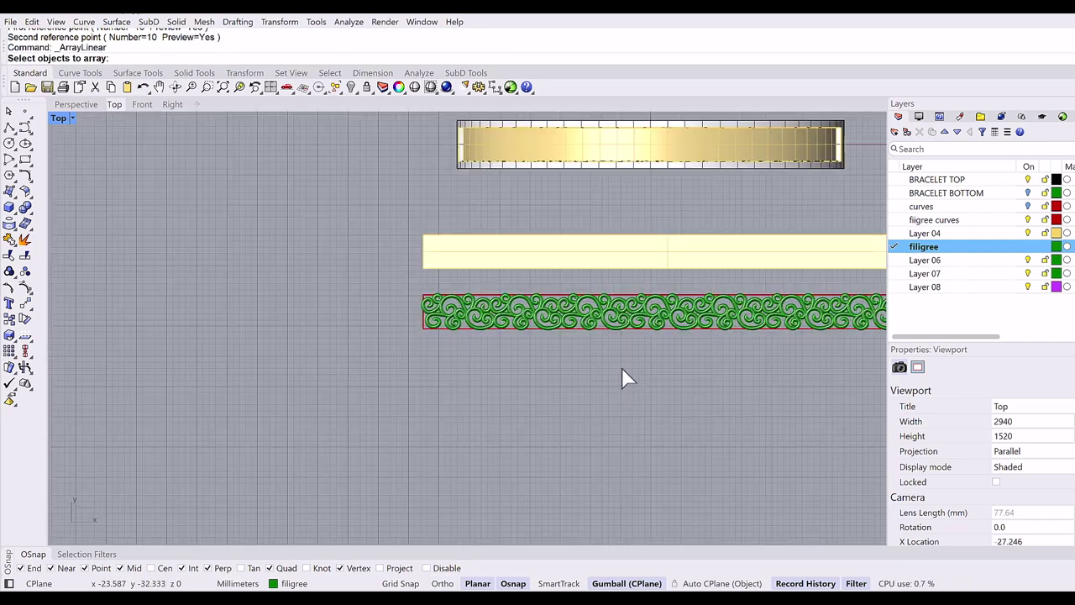
right_drag(550, 375, 357, 358)
right_drag(638, 361, 438, 349)
scroll(621, 311, up, 2)
drag(475, 208, 754, 357)
key(Escape)
key(Delete)
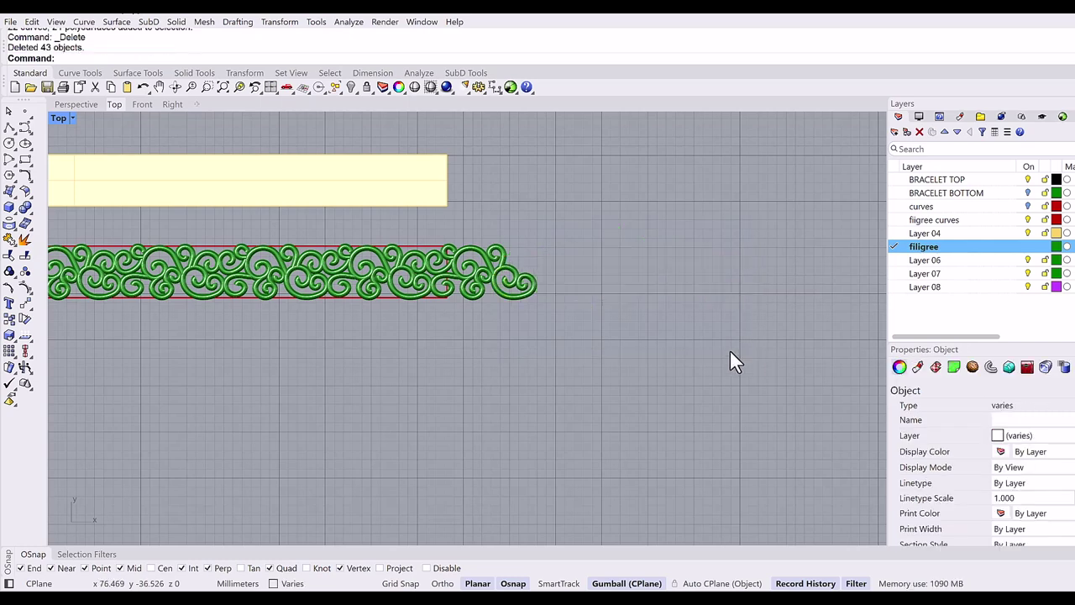
Step: Delete the remaining scroll pipes and curves just outside the outline's right end, keeping only the three pipes that cross it
click(476, 277)
key(Delete)
scroll(493, 260, up, 2)
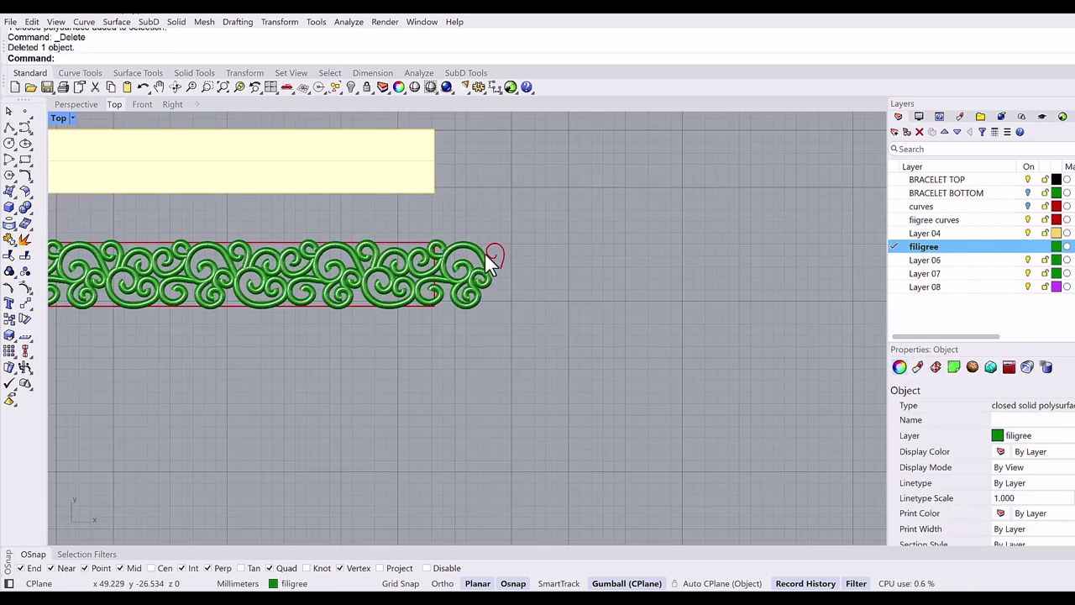
scroll(486, 252, up, 2)
click(485, 252)
click(475, 246)
key(Delete)
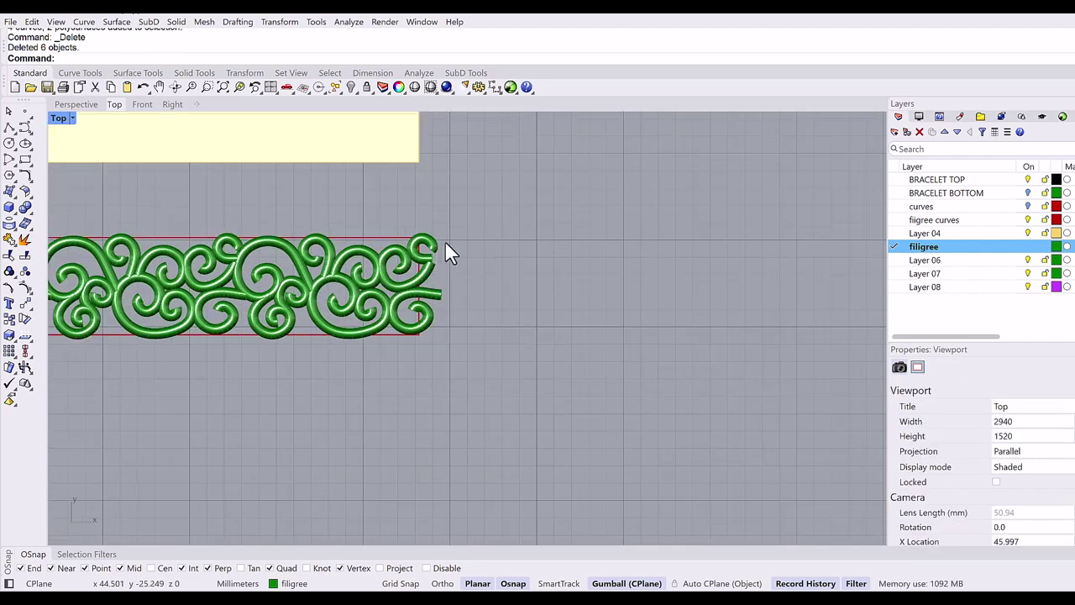
Step: Draw a vertical BothSides line through the lower right corner of the strip outline, long enough to cross its full height
middle_click(447, 252)
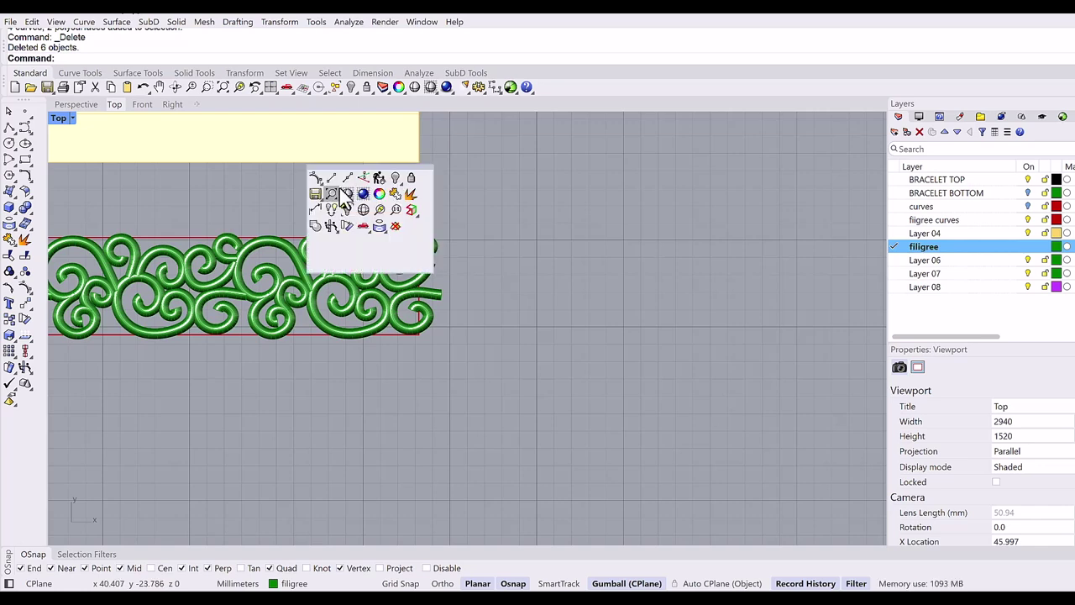
click(347, 177)
click(439, 253)
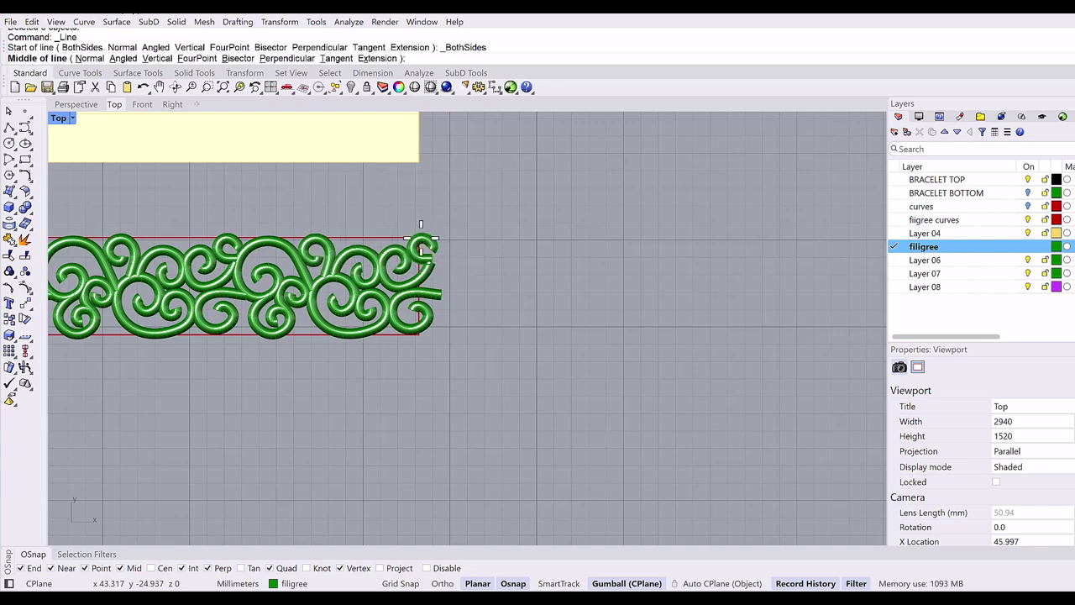
click(417, 345)
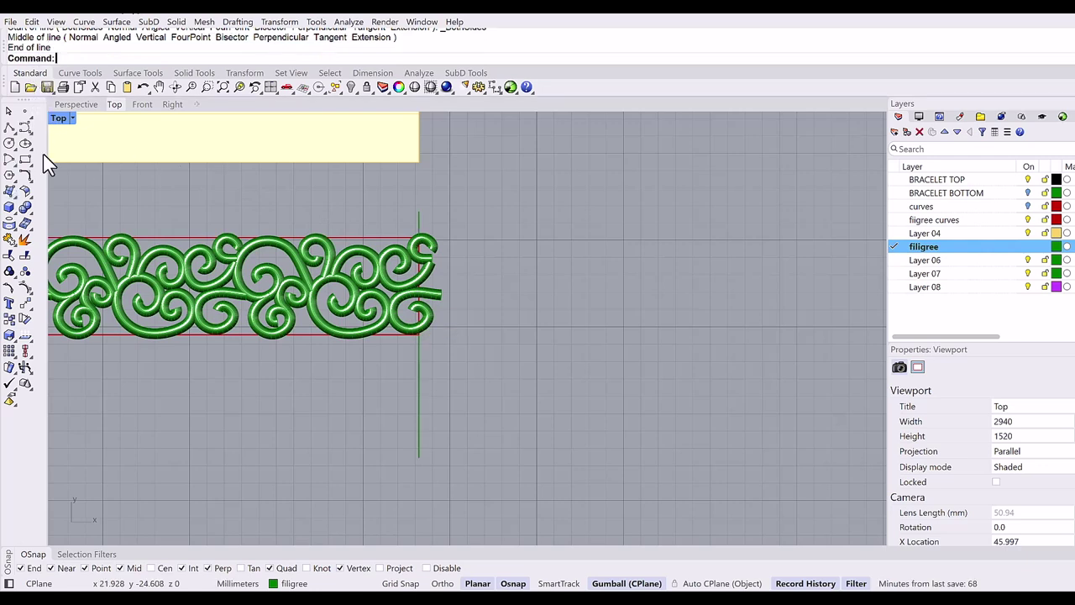
Step: Split the three overhanging scroll pipes with the vertical line at the outline's right end
text(split)
key(Return)
click(427, 250)
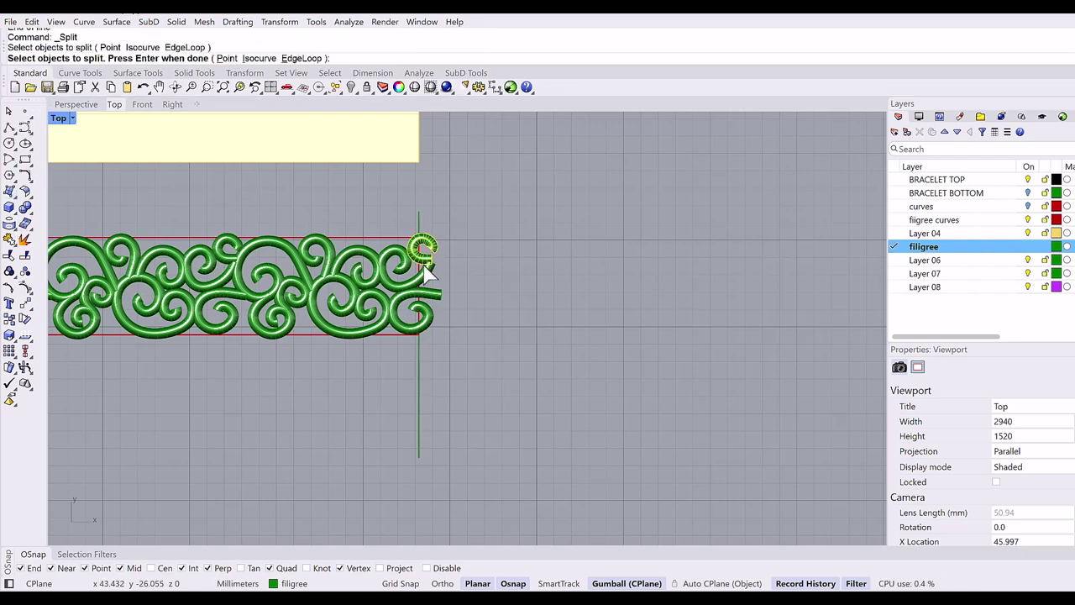
click(427, 282)
click(428, 287)
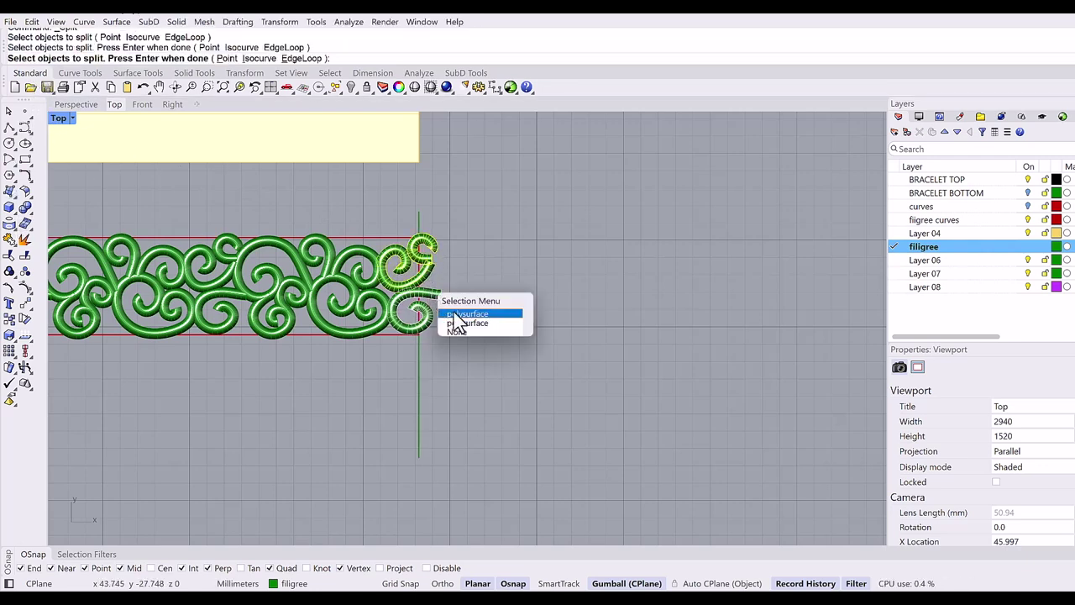
click(454, 313)
key(Return)
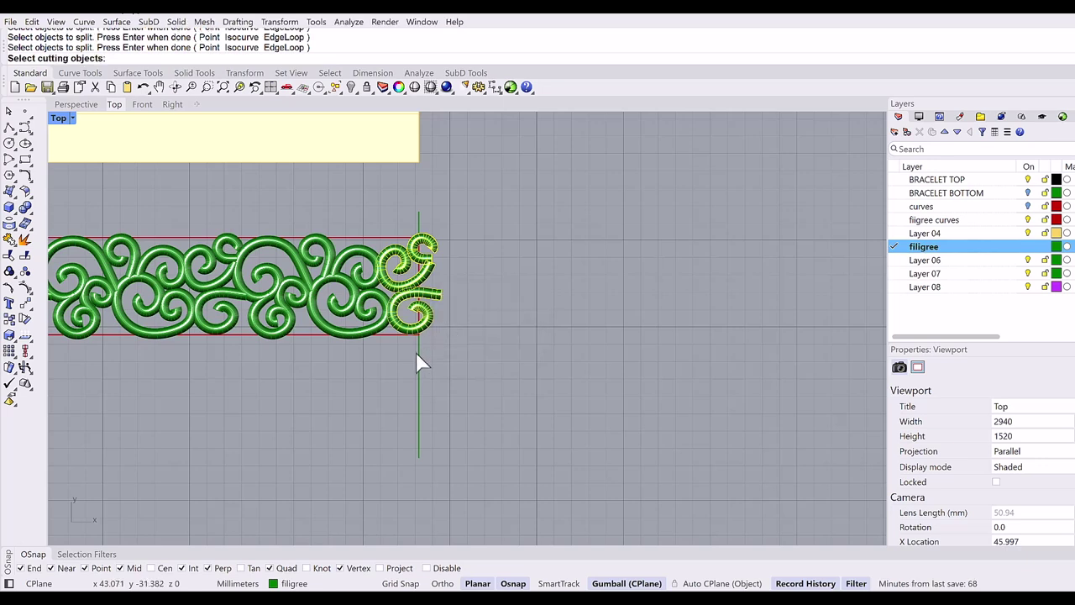
click(417, 354)
key(Return)
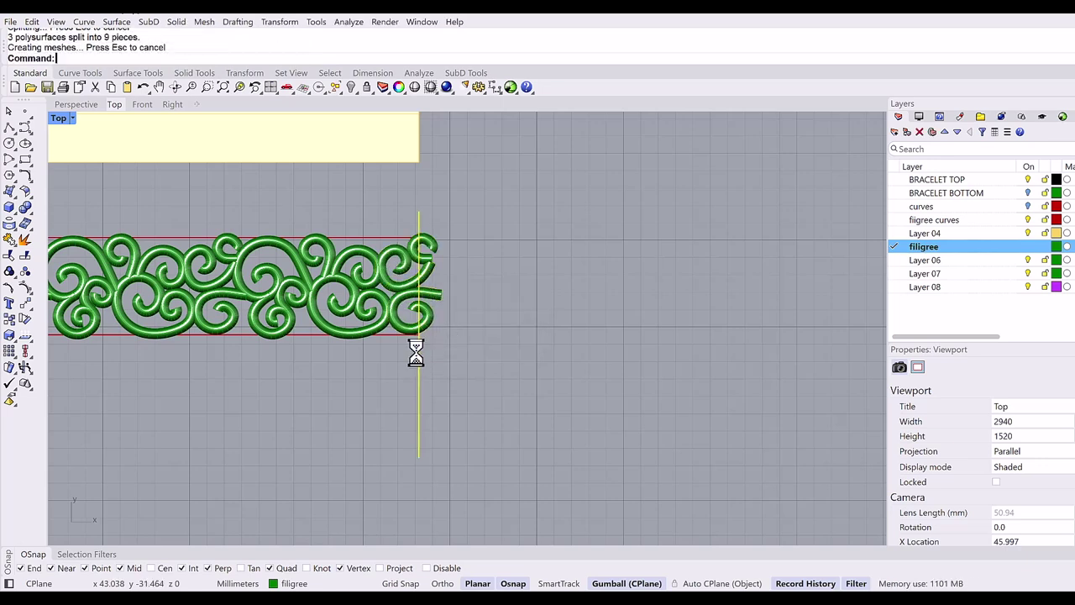
Step: Delete the vertical cutting line and the split pipe pieces extending past the outline's right end
click(420, 214)
key(Delete)
drag(418, 190, 477, 370)
key(Delete)
scroll(446, 308, up, 3)
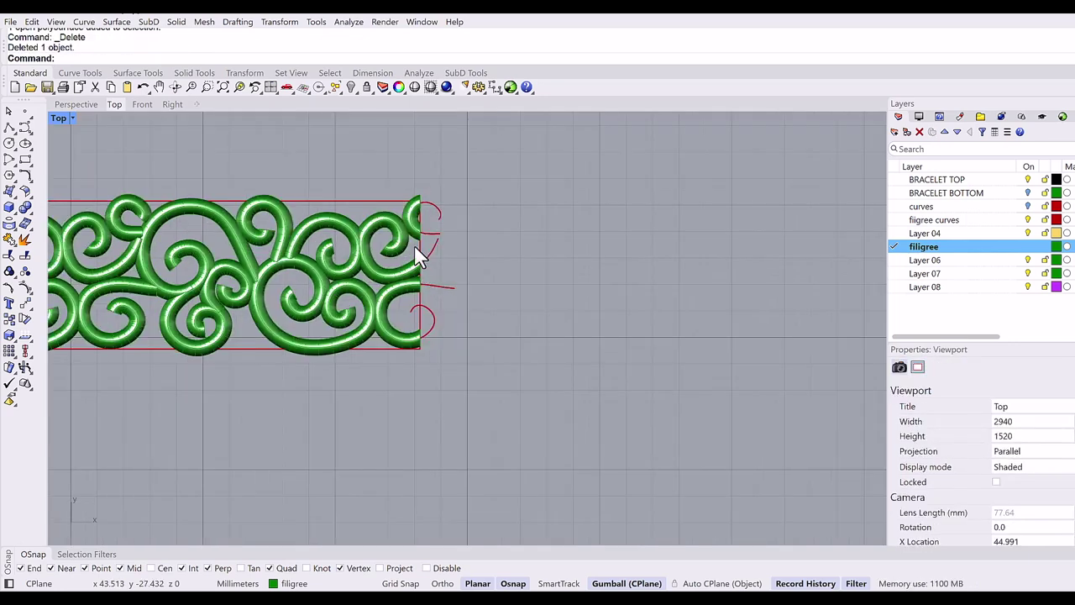
Step: Cap the three trimmed pipes at the strip's right end and turn off the fiigree curves layer
click(417, 220)
shift+click(379, 233)
shift+click(388, 294)
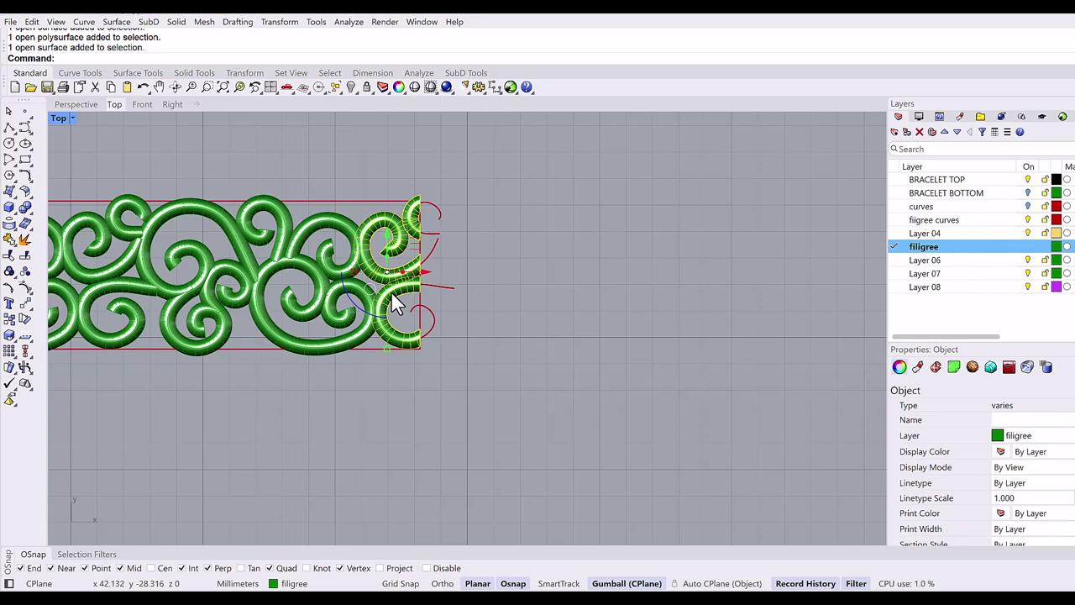
text(Cap)
key(Return)
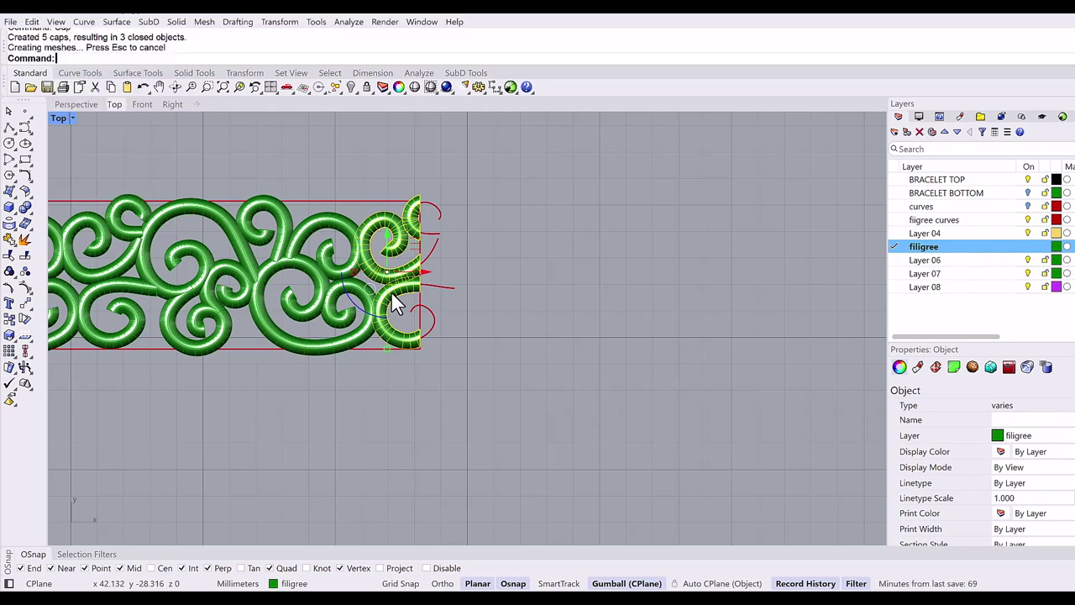
key(Escape)
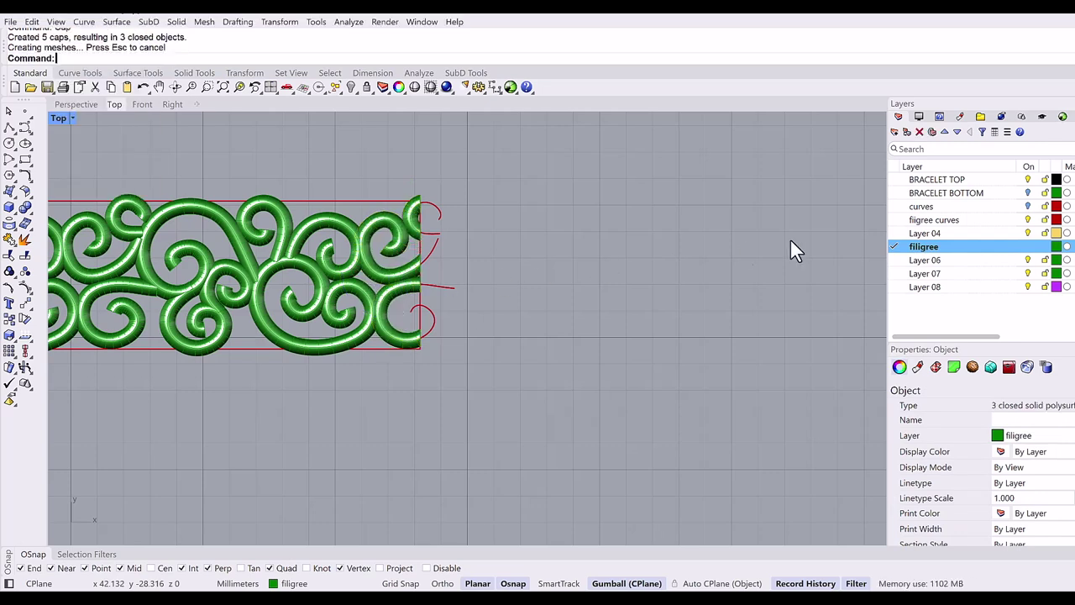
click(1028, 219)
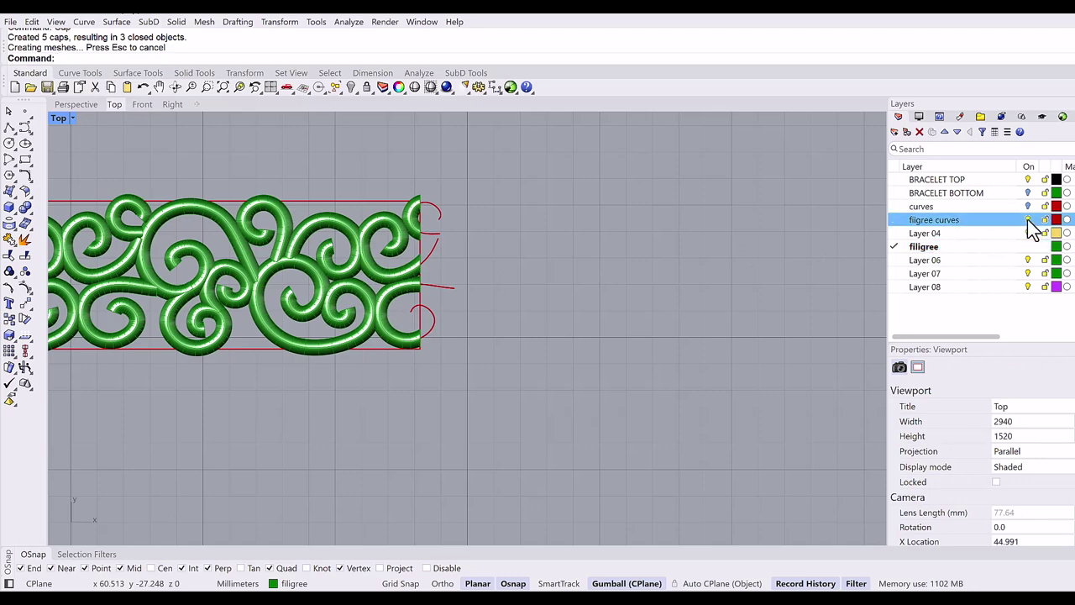
Step: Boolean-union the group of scroll pipes at the left end of the filigree strip and check it as one selection
scroll(595, 318, down, 4)
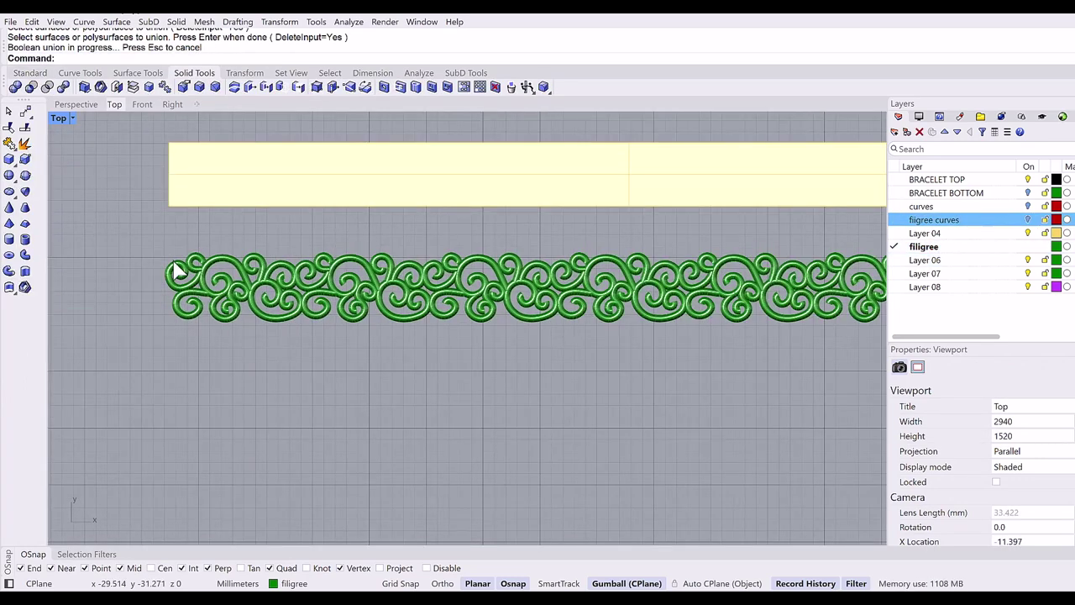
key(Return)
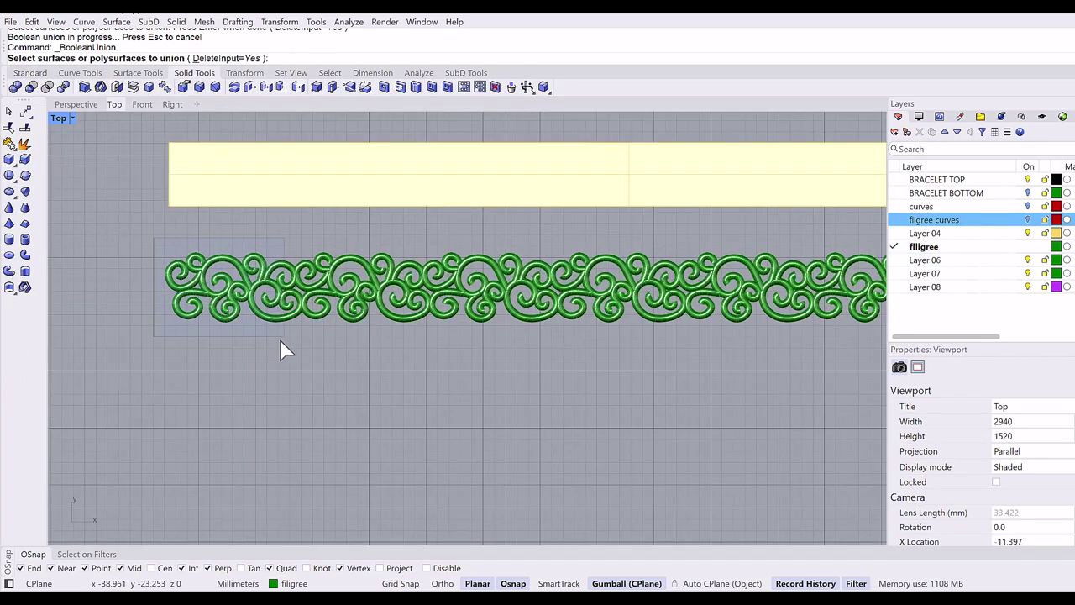
drag(154, 238, 280, 340)
key(Return)
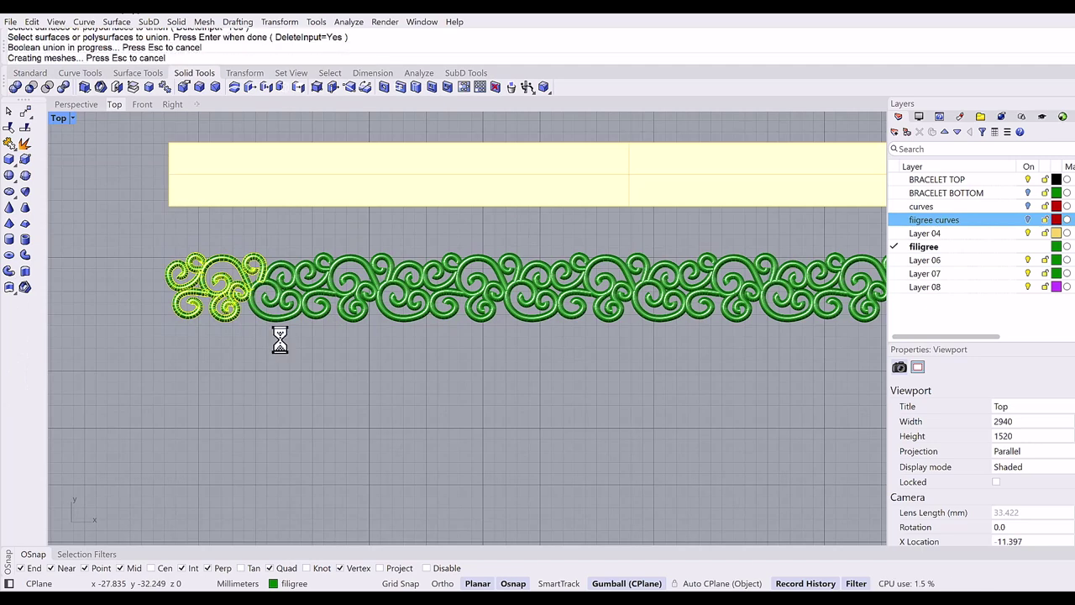
click(200, 301)
click(265, 353)
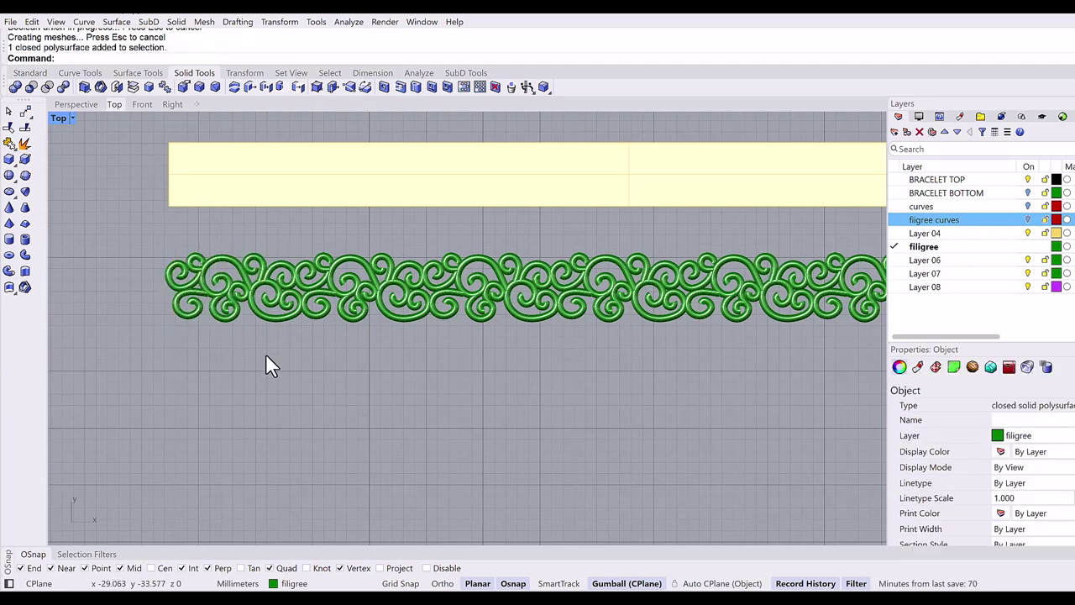
Step: Boolean-union the united left-end scrolls with the next repeat of the filigree strip and check them as one selection
key(Return)
click(256, 259)
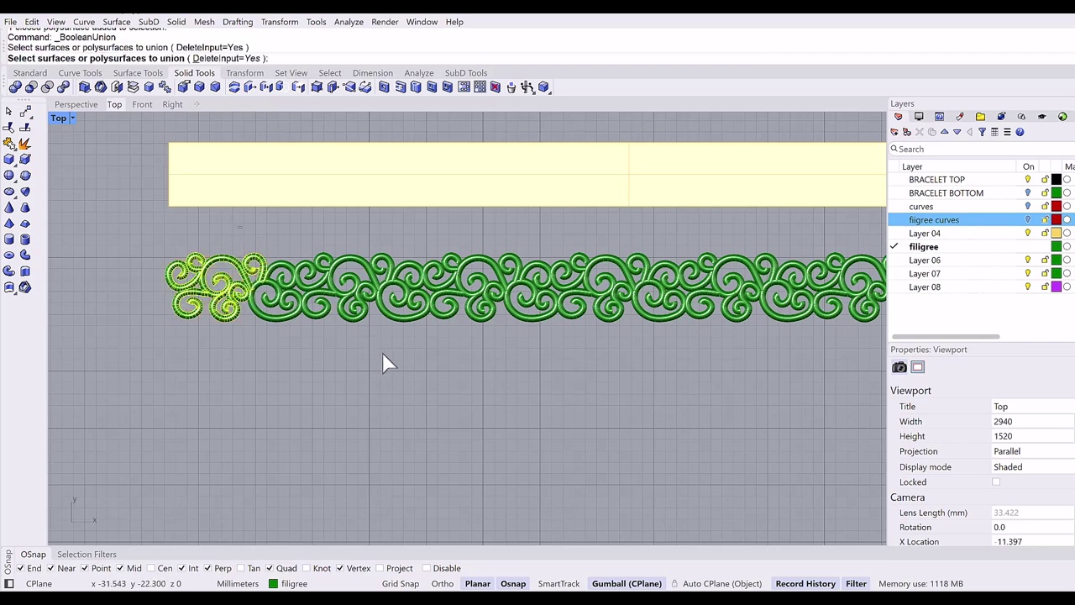
mouse_move(389, 363)
mouse_down()
mouse_move(396, 377)
mouse_move(386, 379)
mouse_up()
key(Return)
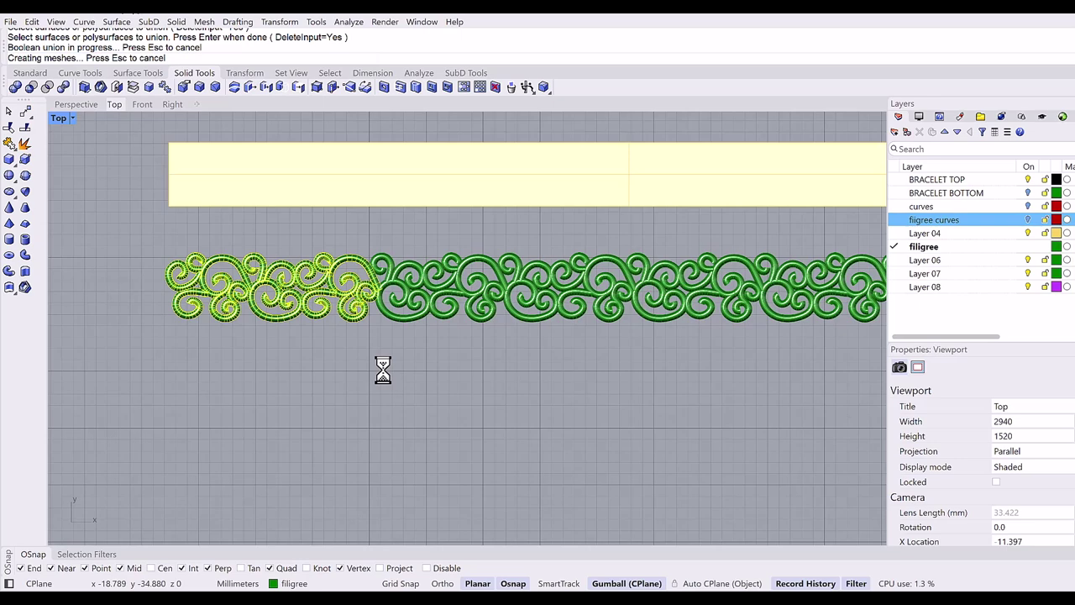
click(346, 313)
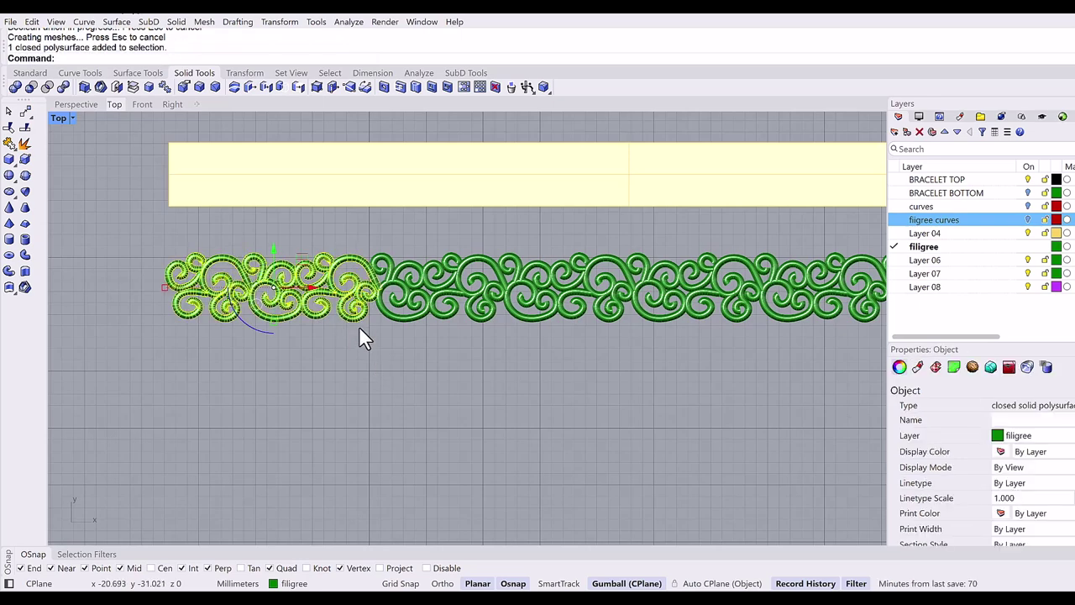
Step: Boolean-union the remaining scroll repeats with the united left section and check the whole filigree strip as one selection
scroll(359, 326, up, 4)
click(378, 339)
drag(360, 216, 544, 356)
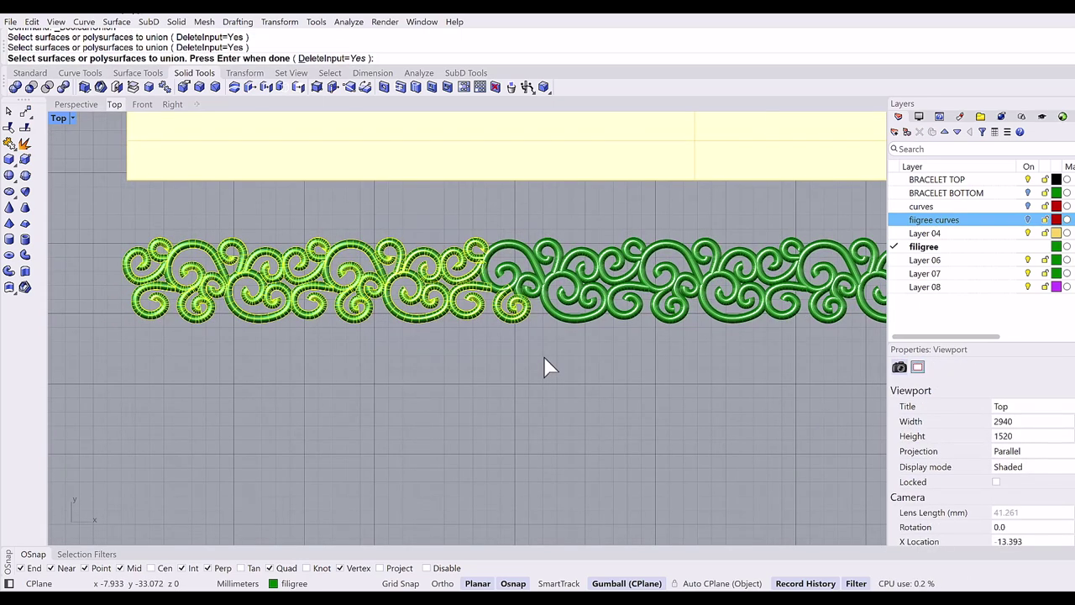
key(Return)
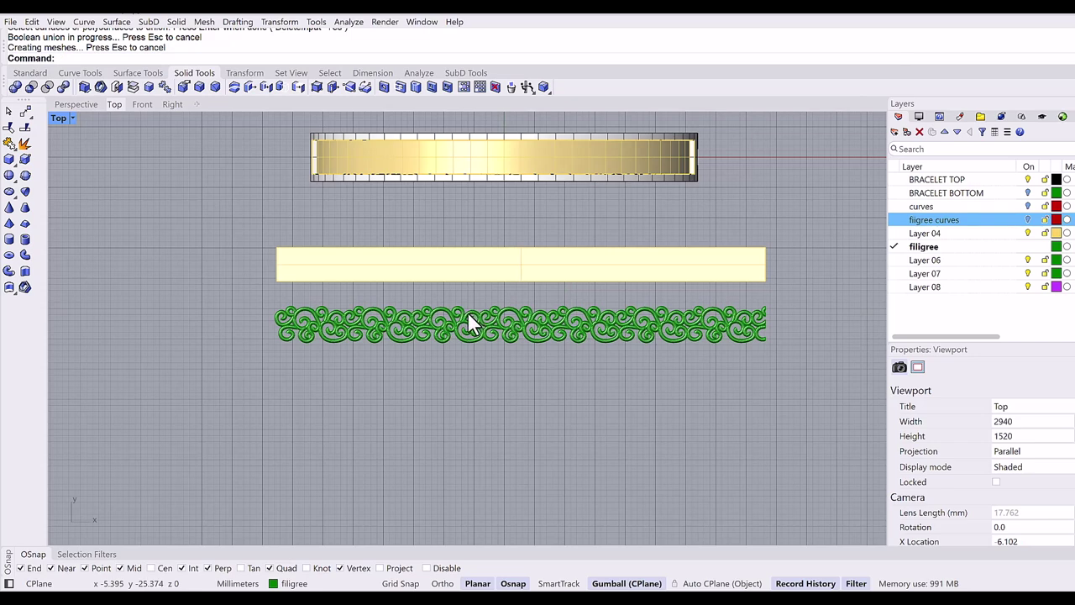
click(468, 315)
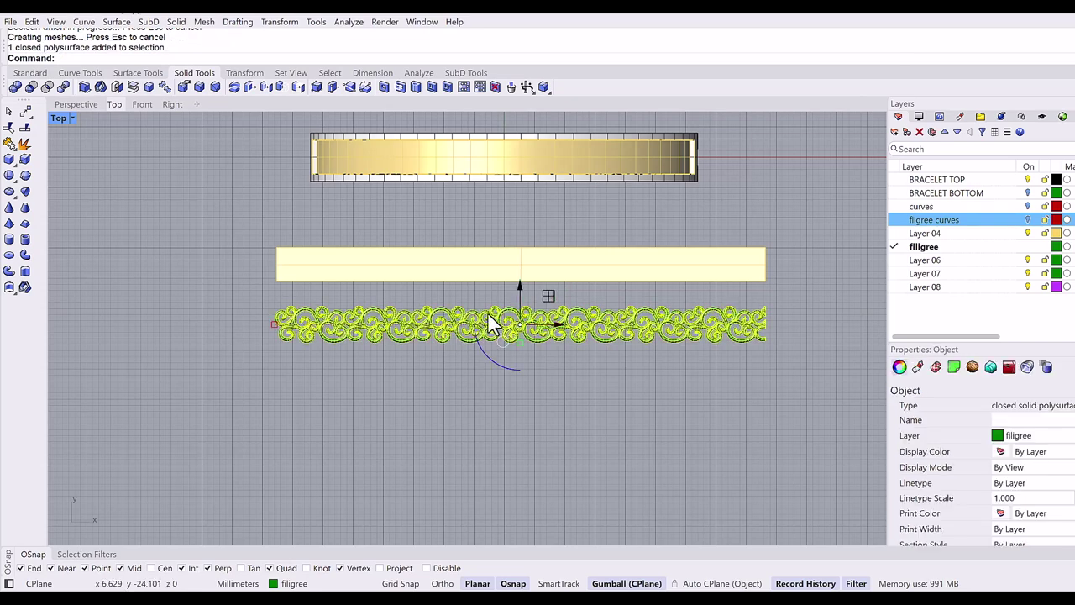
click(374, 386)
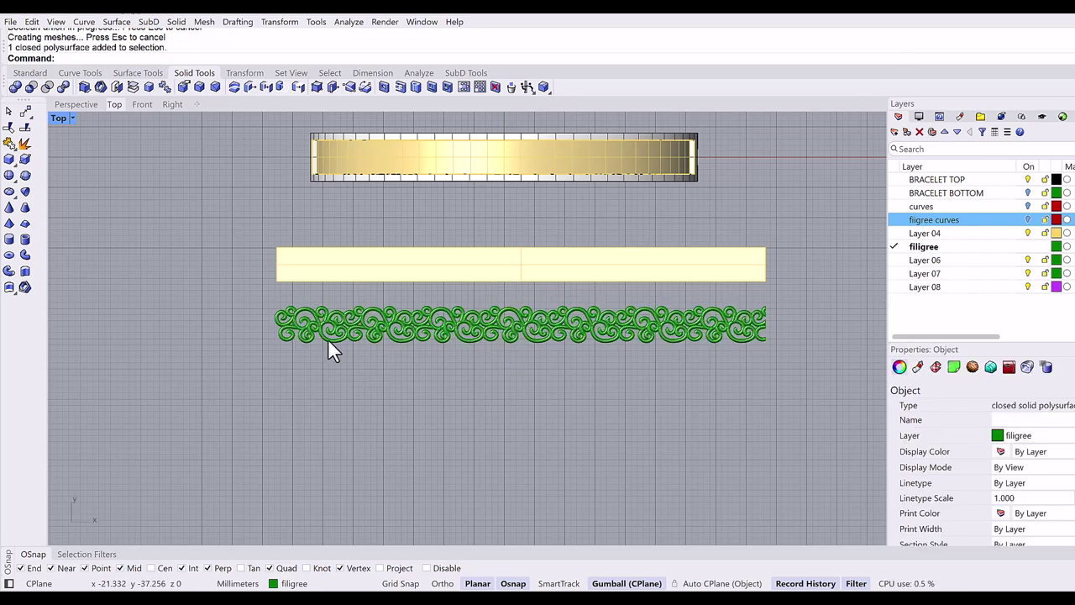
Step: Move the united filigree onto the unrolled strip surface and nudge it to line up with the surface's left end and upper edge
scroll(317, 326, up, 2)
click(325, 325)
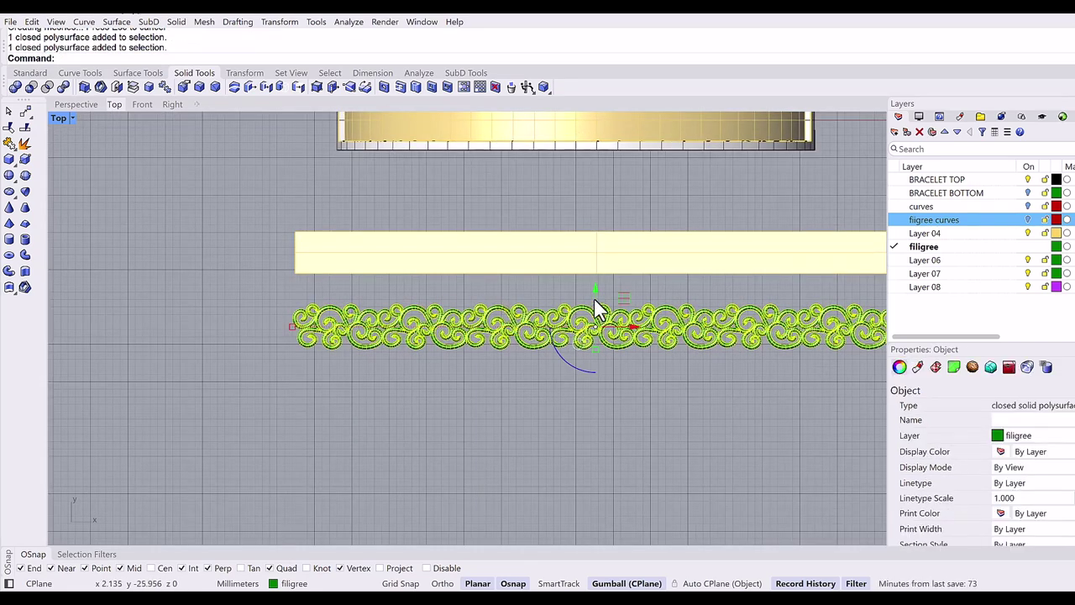
drag(595, 284, 597, 219)
scroll(260, 249, up, 10)
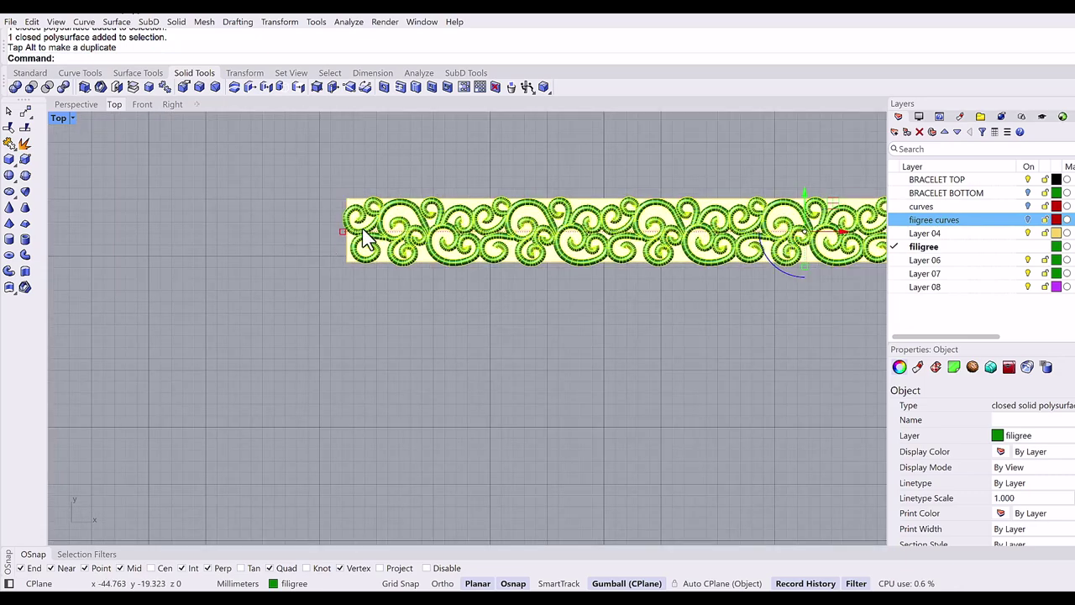
key(alt+Right)
key(alt+Right)
key(alt+Right)
key(alt+Up)
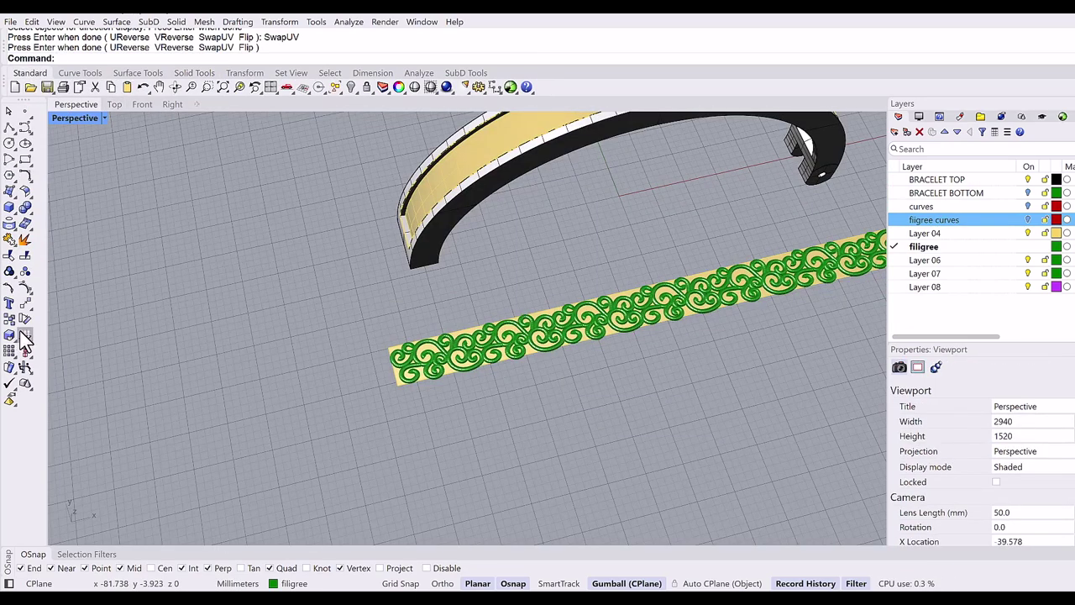
Step: Check the U, V and normal directions of the unrolled strip surface beneath the filigree
click(10, 334)
scroll(399, 394, up, 5)
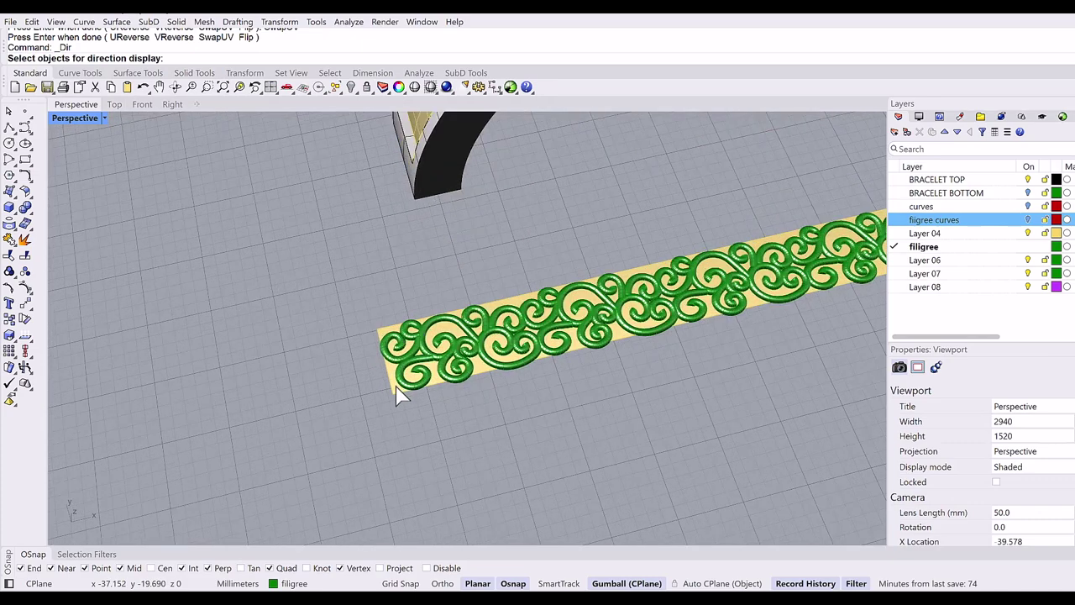
scroll(399, 395, up, 2)
click(395, 391)
key(Return)
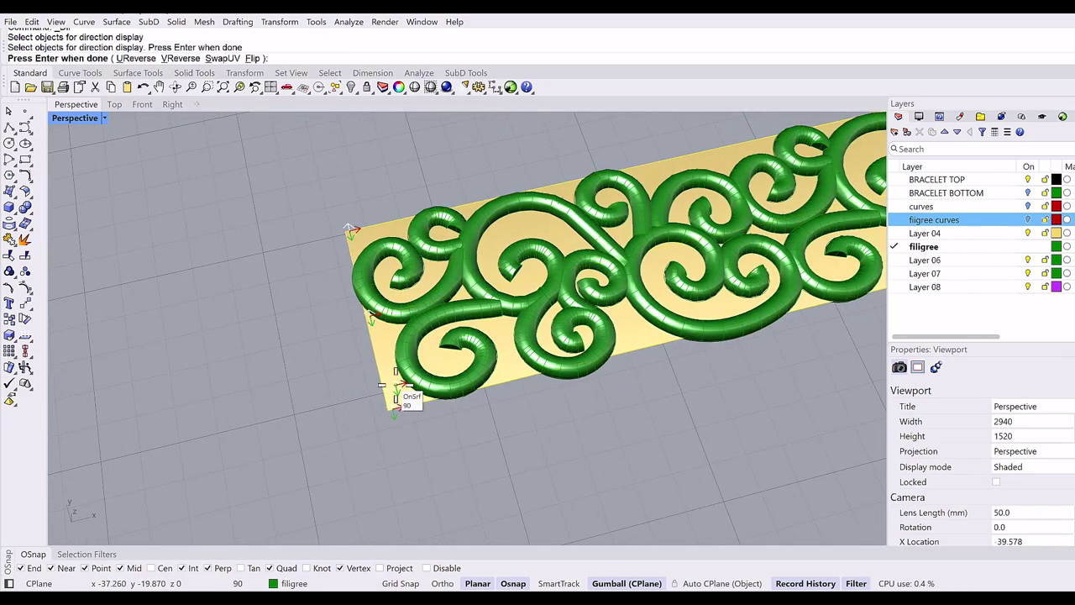
scroll(394, 386, down, 6)
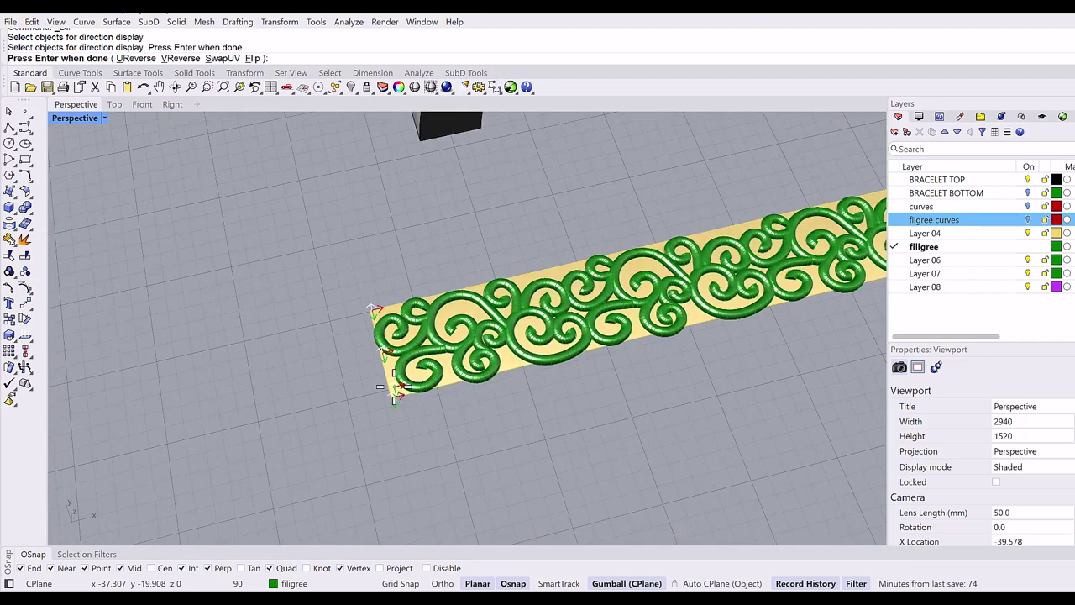
key(Return)
Step: Flip the normal and swap the U and V directions of the curved surface in the top half's window
scroll(406, 376, down, 8)
right_drag(424, 252, 426, 277)
scroll(426, 277, up, 6)
click(442, 344)
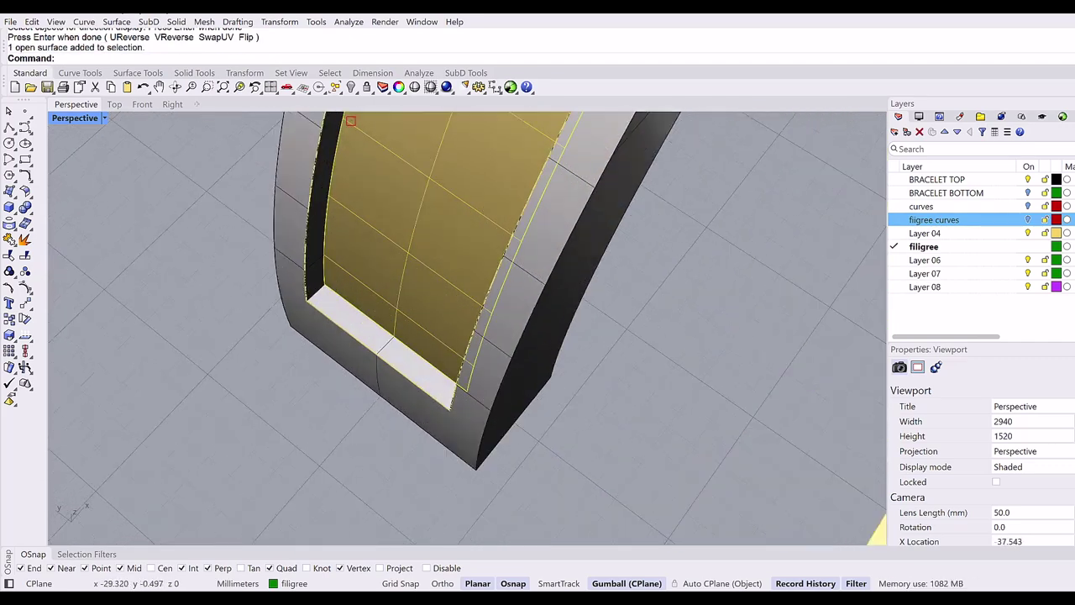
key(Return)
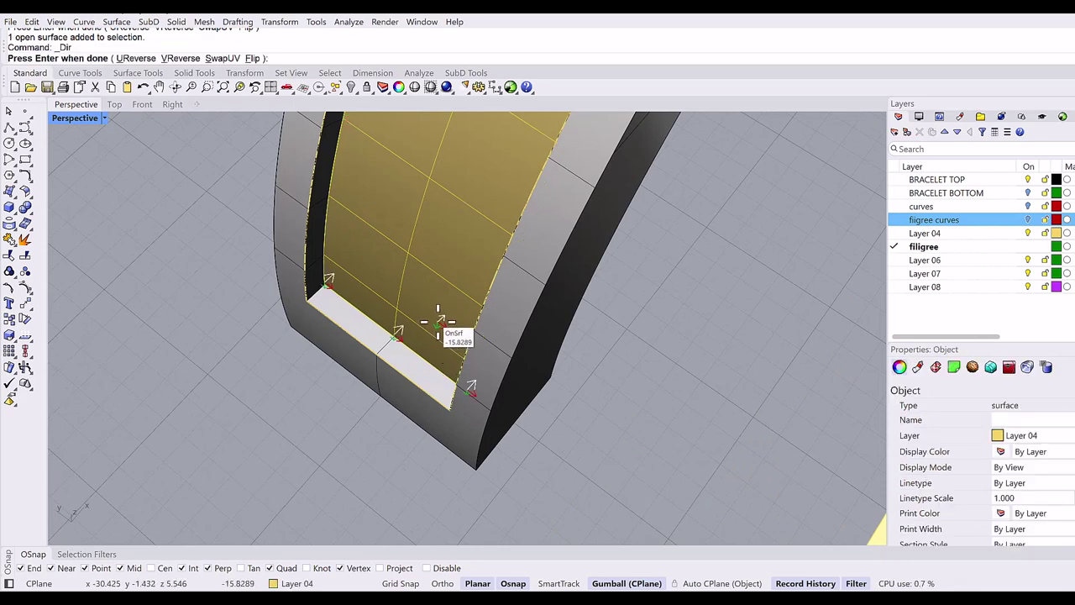
click(438, 328)
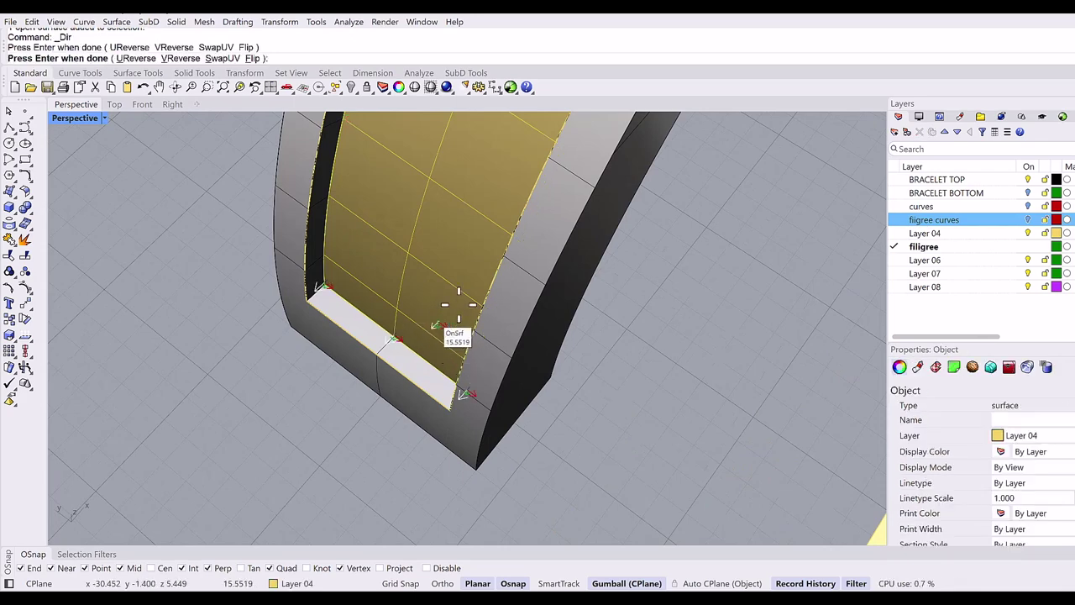
text(s)
key(Return)
right_drag(439, 328, 461, 302)
key(Return)
Step: Flow a copy of the filigree along the surface from the flat strip's lower-left corner to the matching corner of the curved window surface
scroll(471, 315, down, 8)
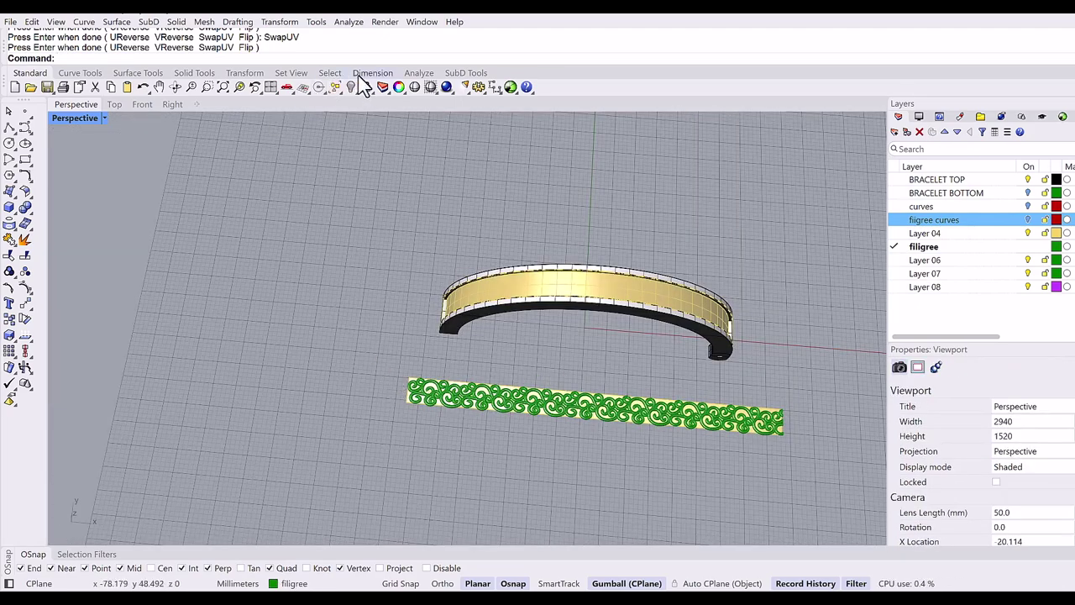
click(262, 74)
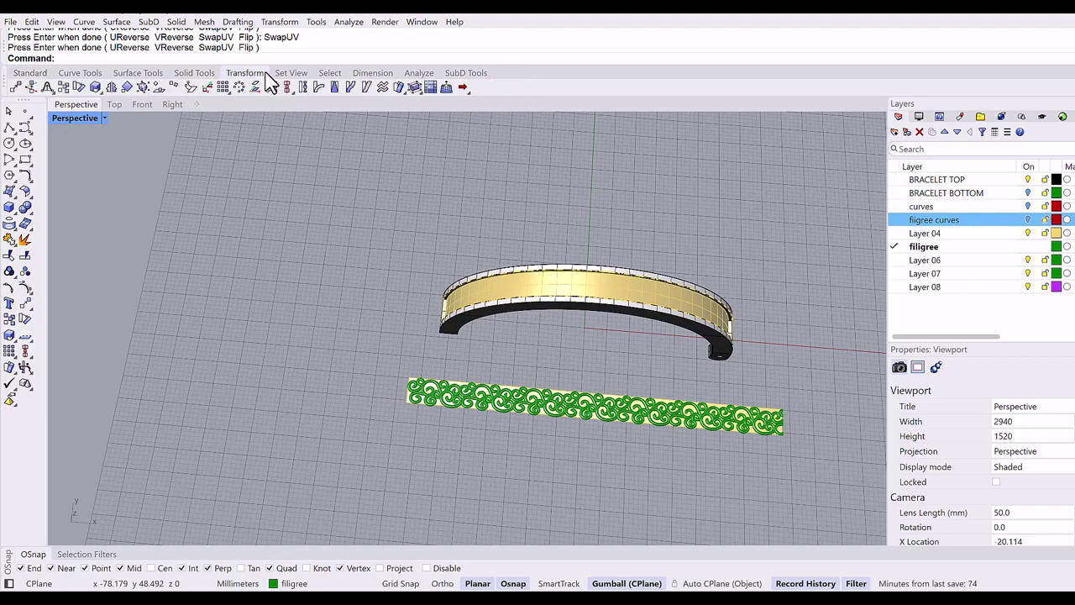
click(400, 88)
scroll(399, 313, down, 3)
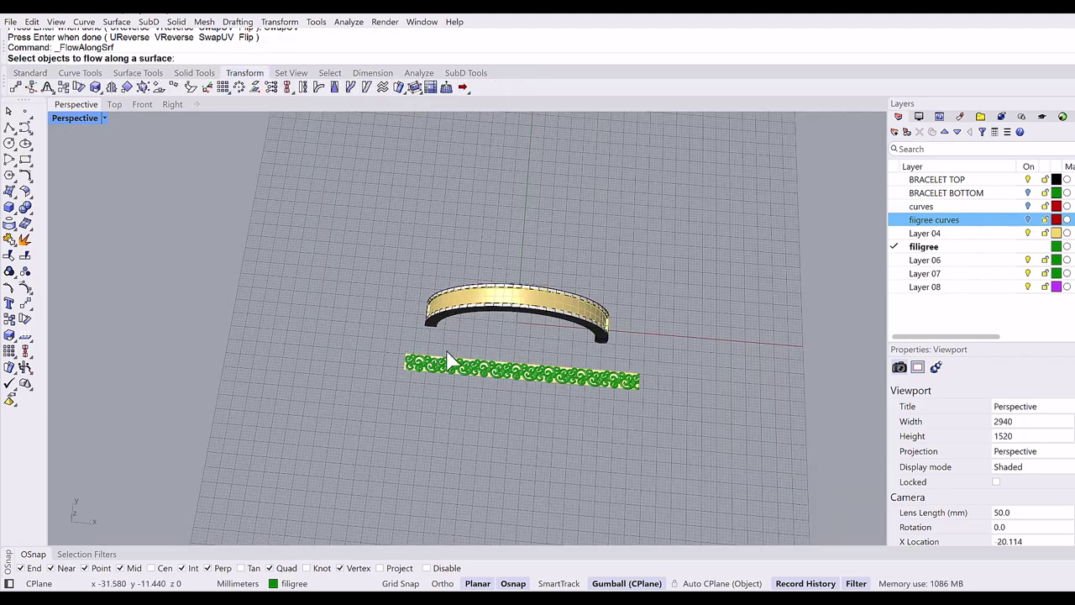
click(473, 372)
key(Return)
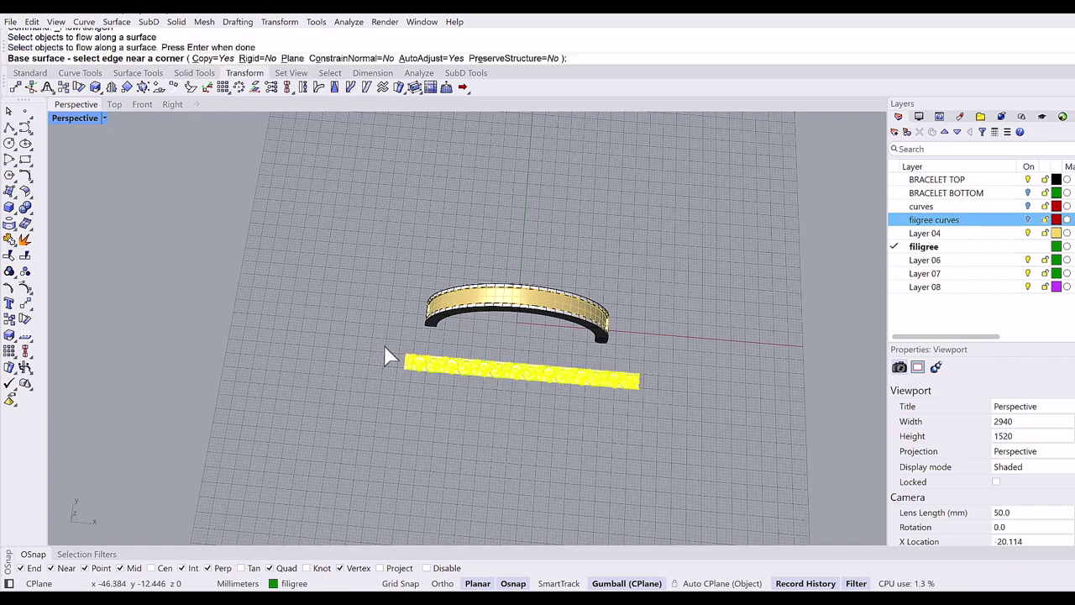
scroll(387, 352, up, 5)
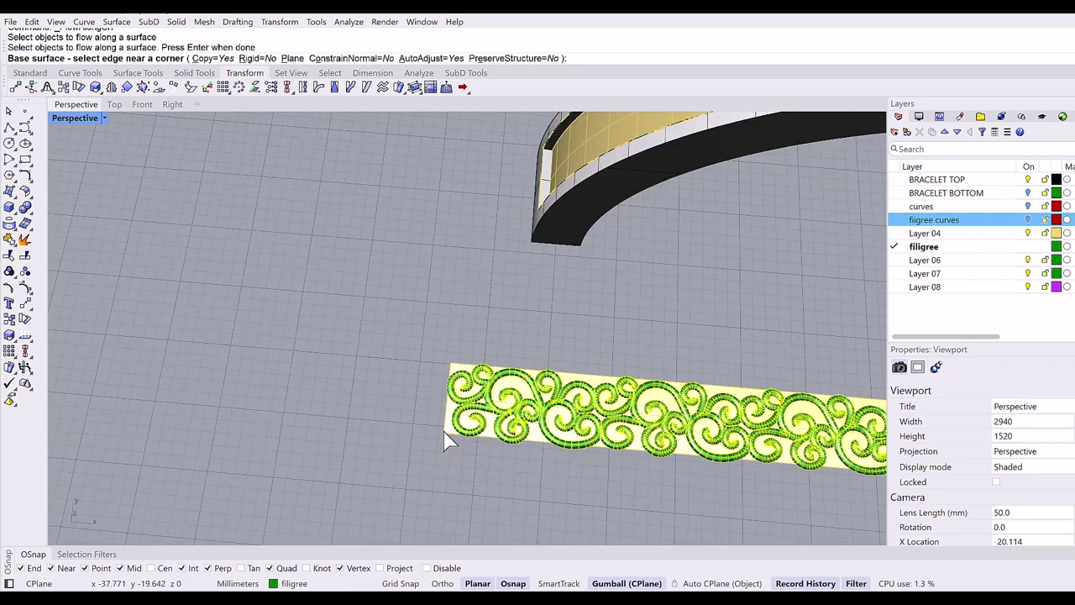
click(450, 438)
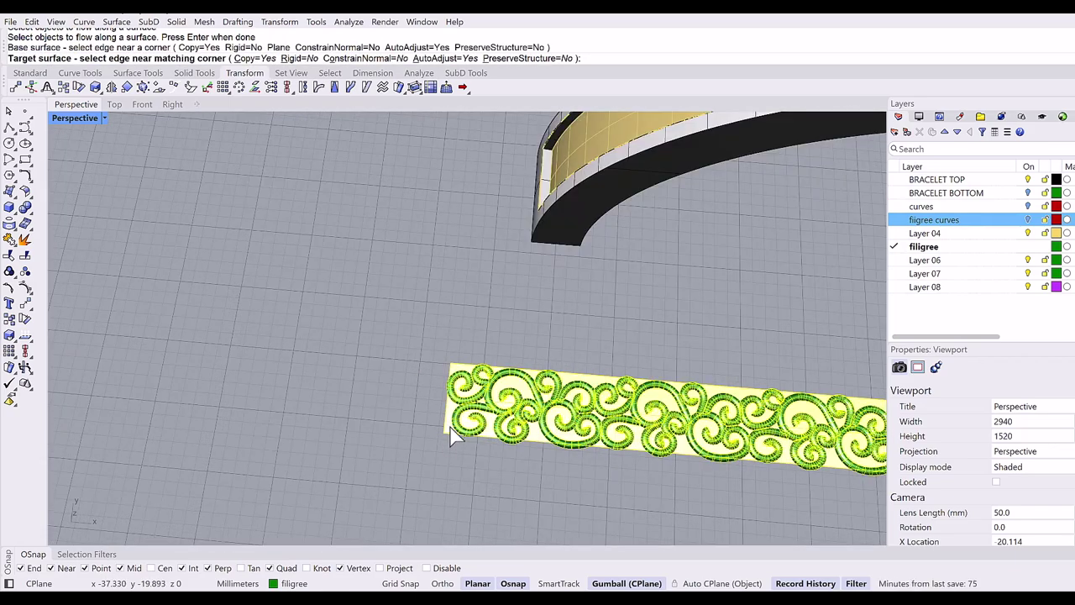
scroll(537, 244, up, 5)
scroll(541, 250, up, 2)
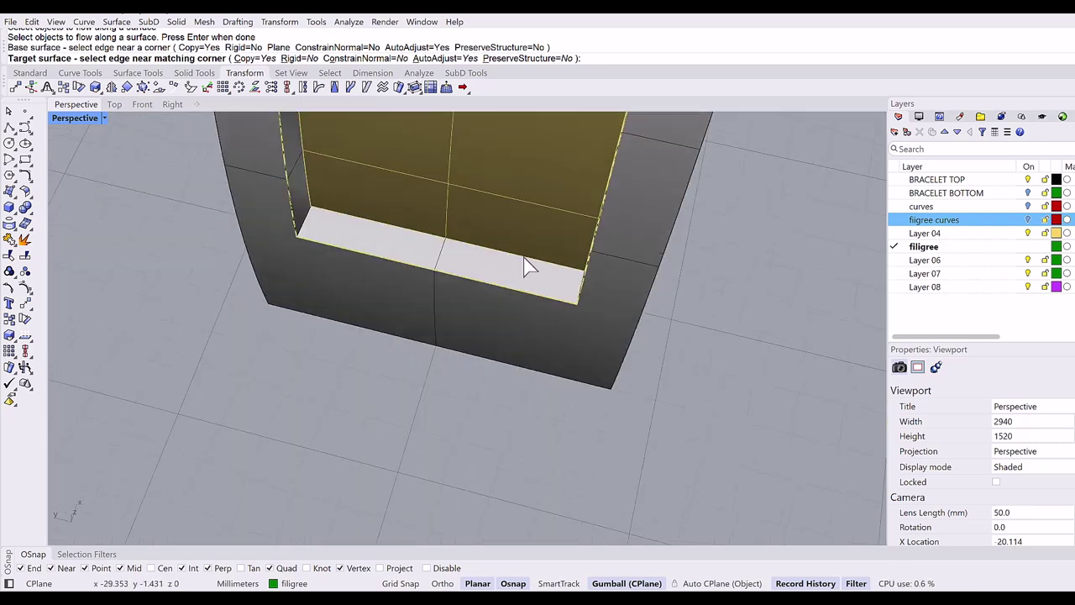
click(587, 246)
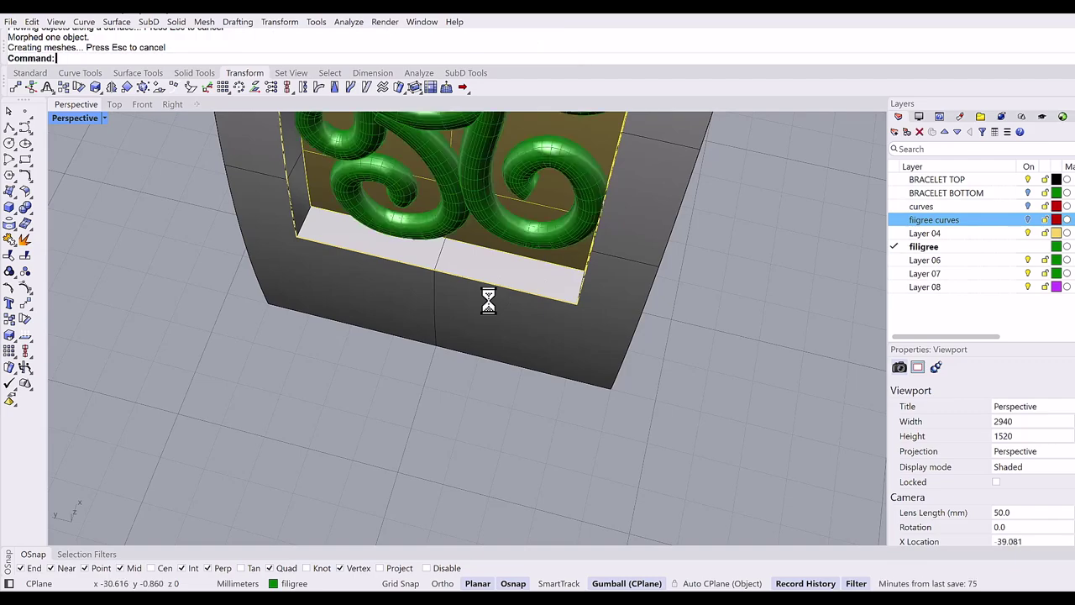
Step: Put the flowed filigree on the BRACELET TOP layer, make that layer current, and turn off the filigree layer and Layer 04
scroll(490, 294, down, 6)
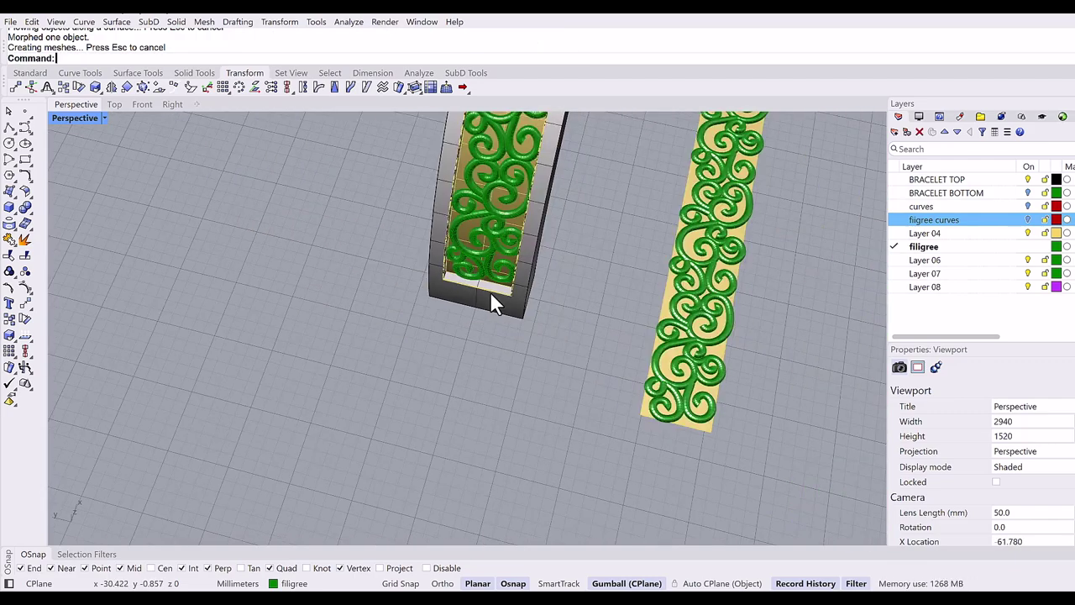
mouse_move(469, 307)
right_down()
mouse_move(418, 307)
mouse_move(452, 307)
right_up()
right_drag(565, 332, 653, 305)
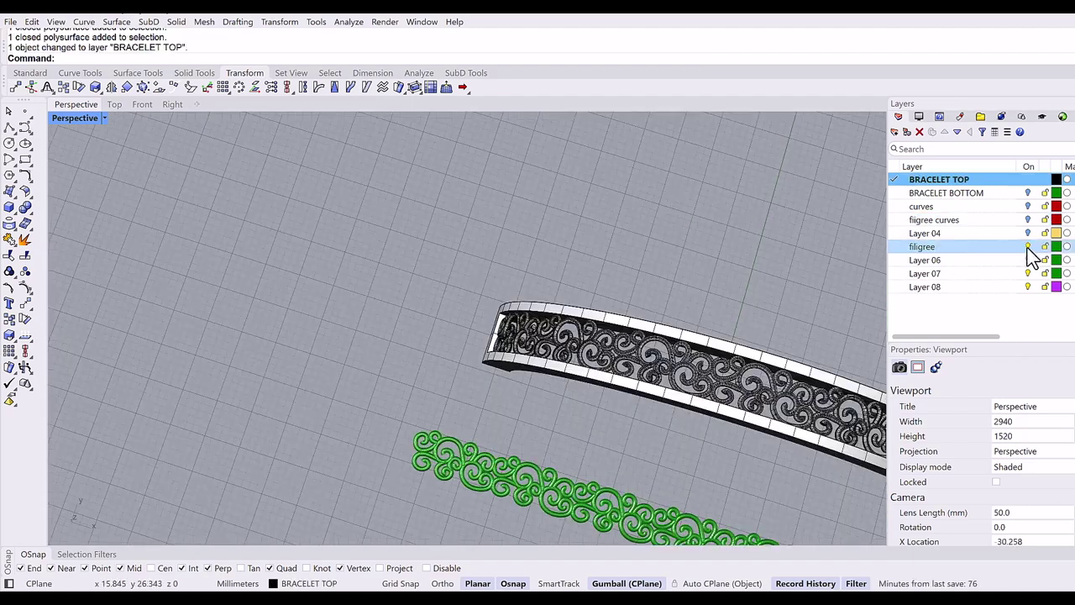
click(1027, 246)
right_drag(635, 291, 682, 286)
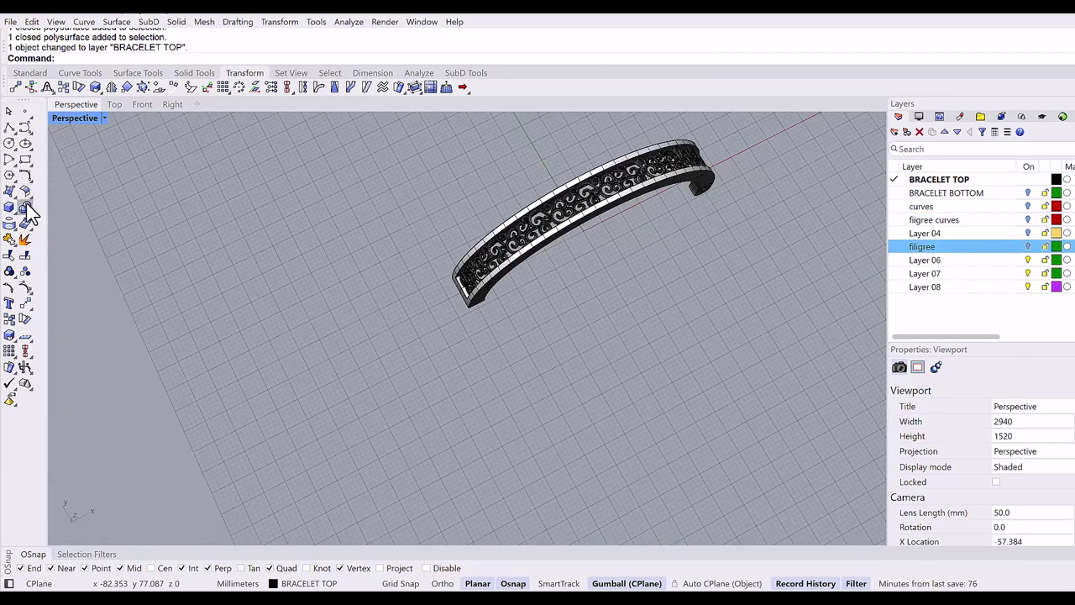
Step: Boolean-union the curved filigree with the bracelet's top half and check them as one selection
click(26, 207)
click(514, 232)
click(521, 242)
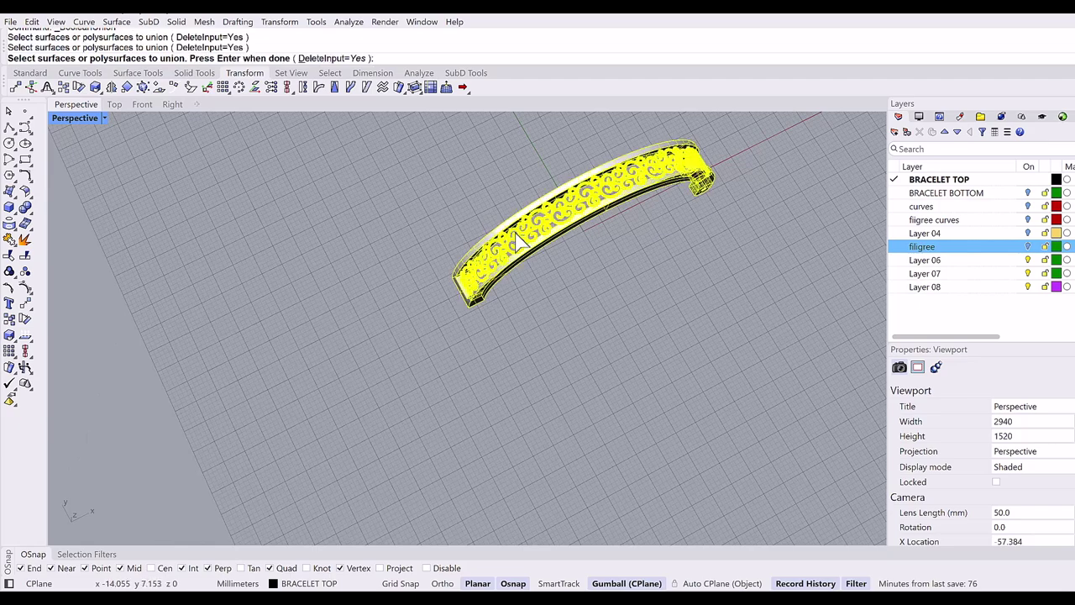
key(Return)
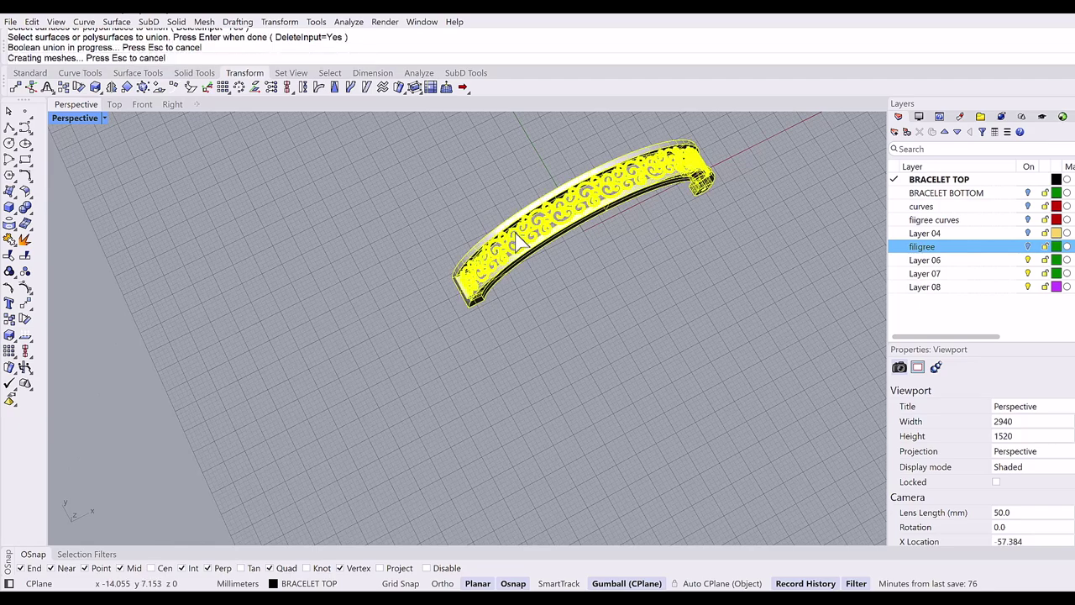
scroll(574, 273, up, 8)
click(556, 272)
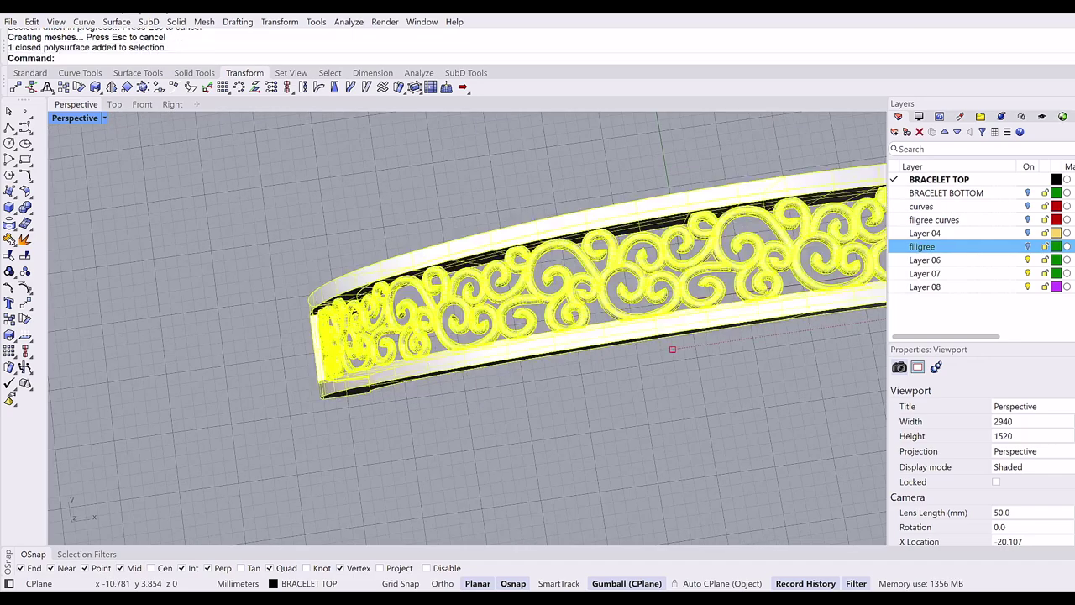
scroll(563, 282, down, 7)
click(618, 347)
Step: Turn on the BRACELET BOTTOM layer and inspect the junction of both halves at the clasp end
right_drag(618, 347, 581, 335)
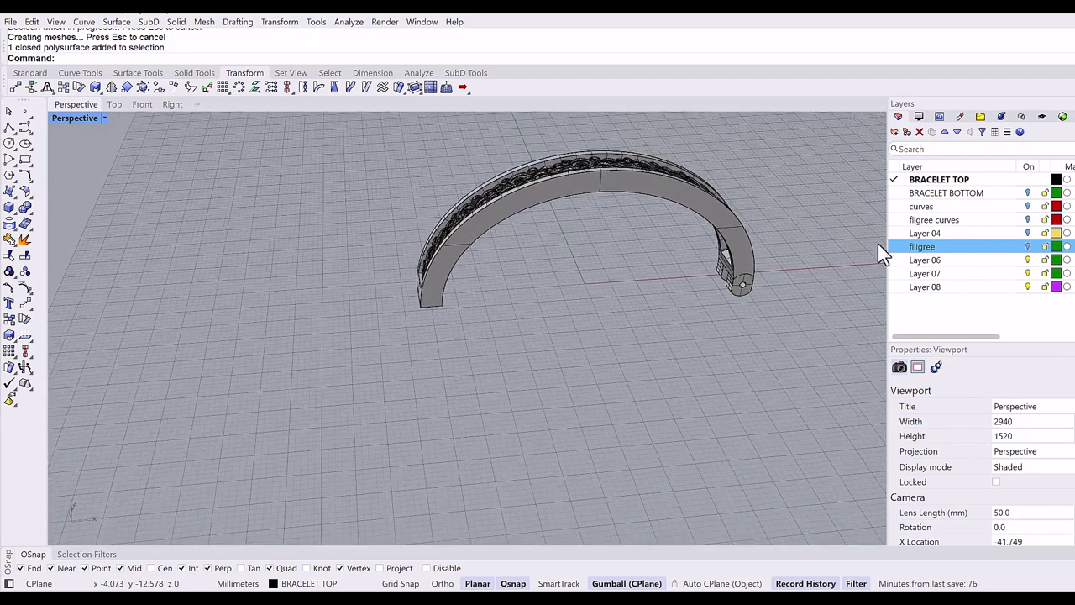
click(1028, 193)
right_drag(682, 298, 454, 265)
scroll(420, 252, up, 10)
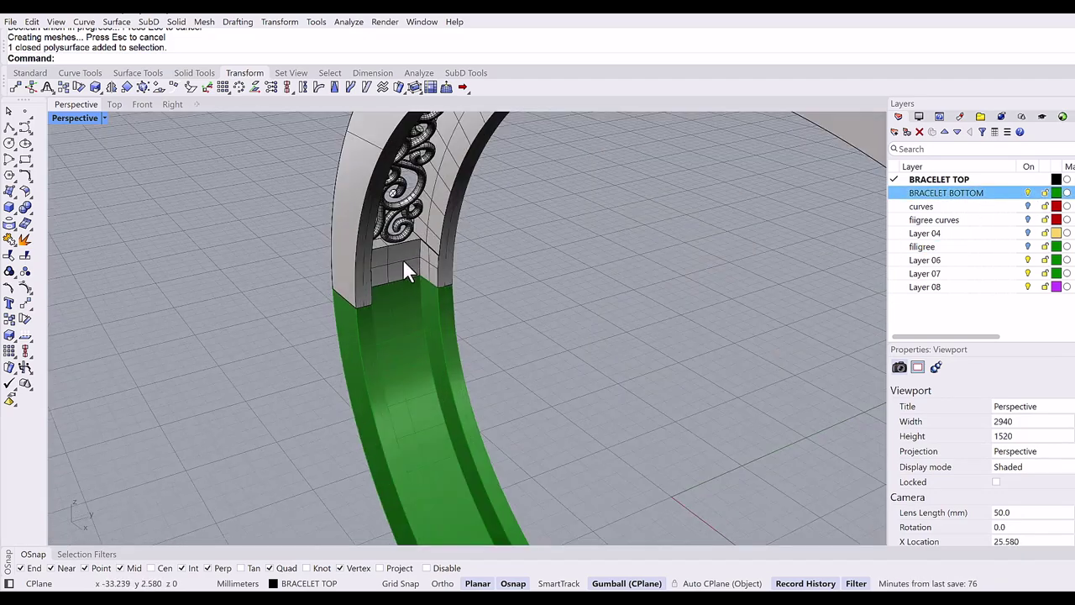
Step: Stretch the housing block's inner face inward beyond the inside surface of the bracelet
scroll(405, 258, down, 5)
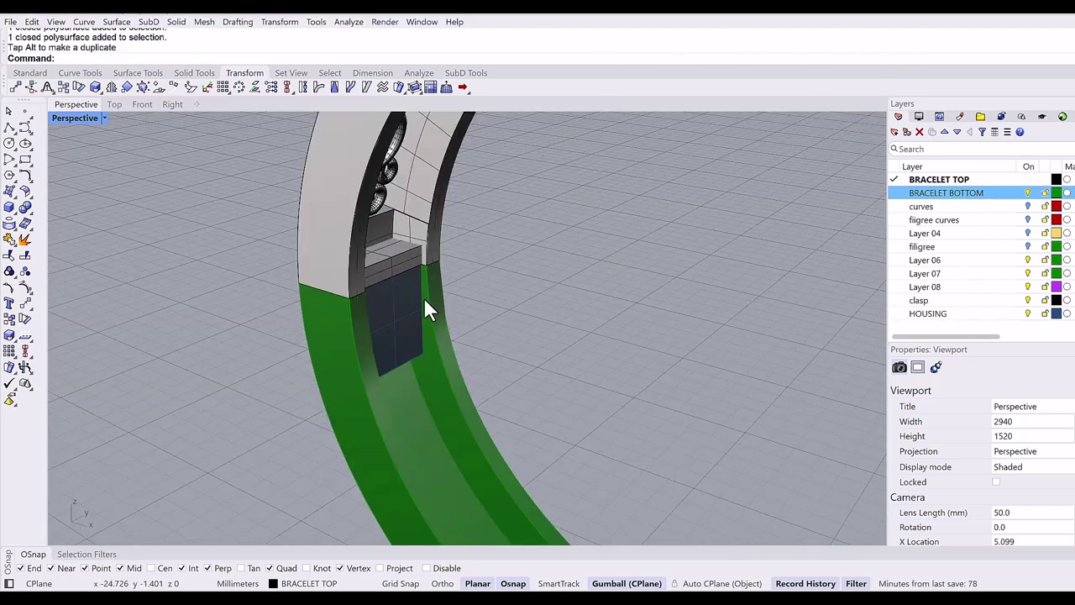
click(394, 316)
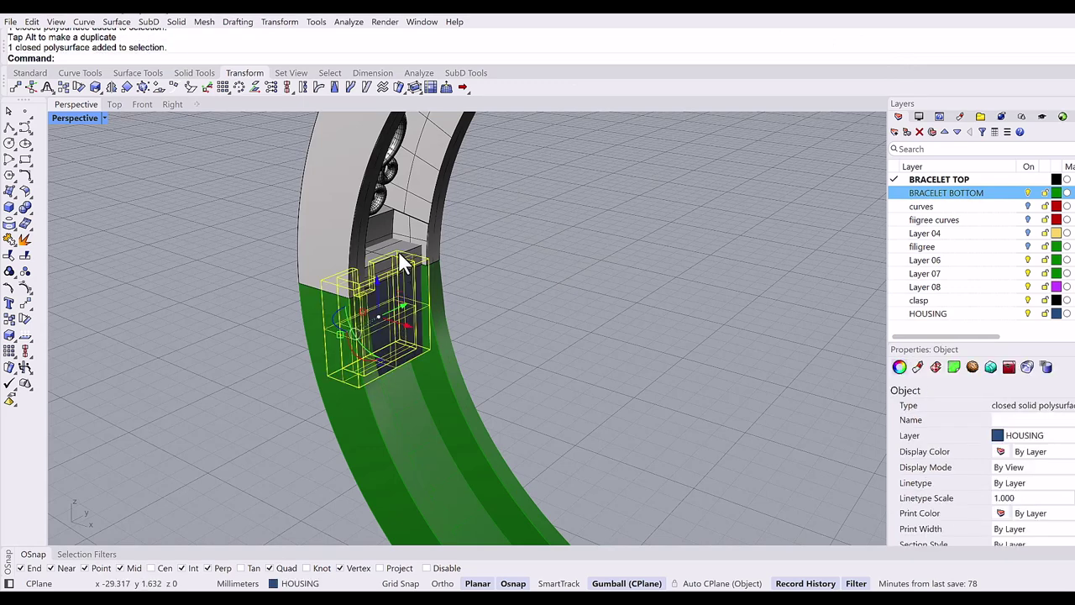
key(Escape)
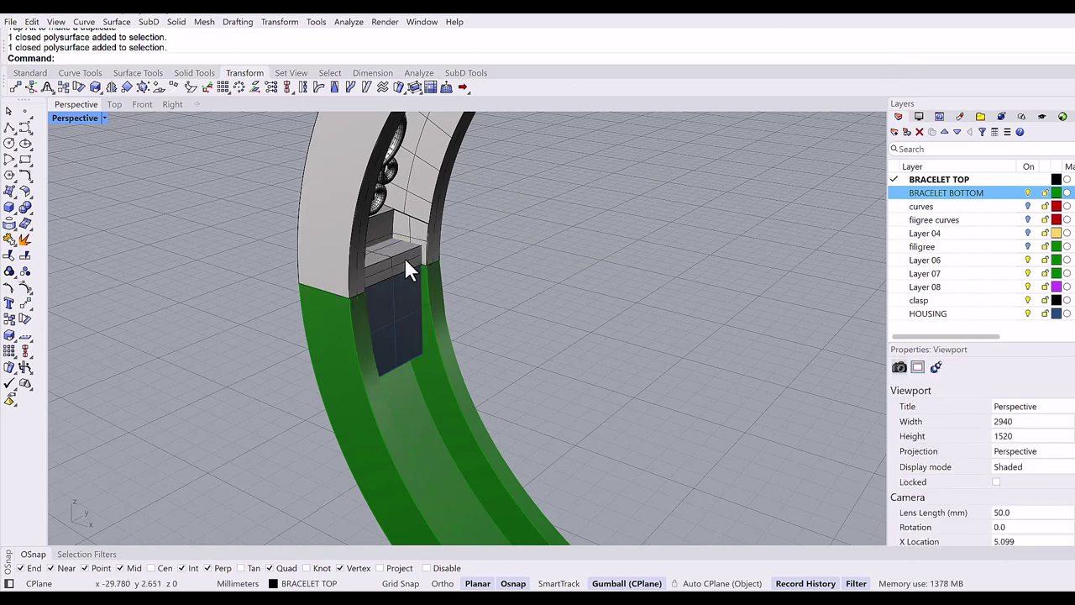
right_drag(384, 291, 396, 305)
click(395, 305)
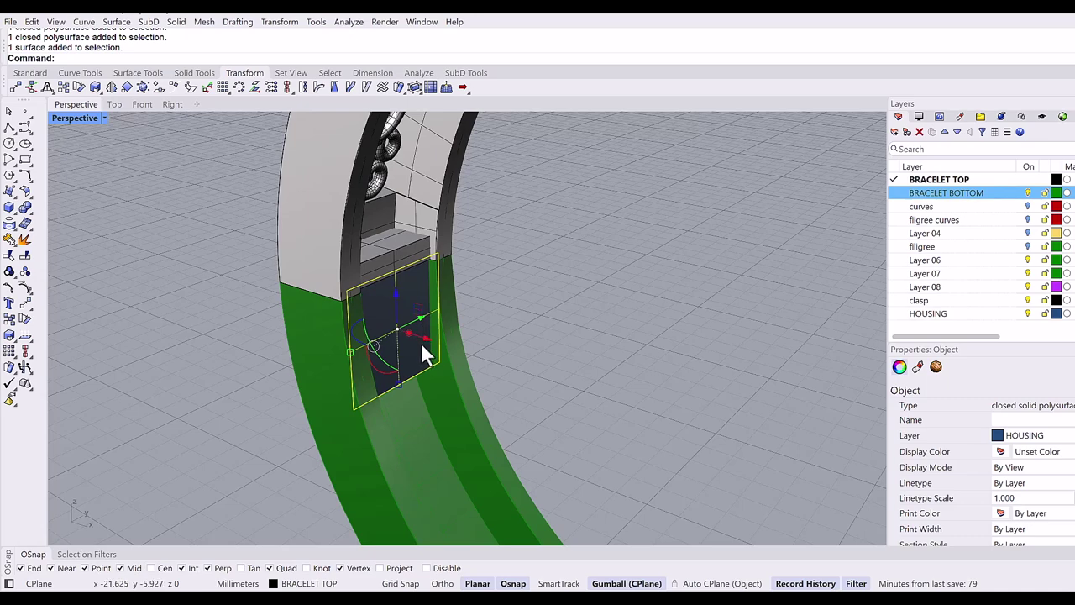
mouse_move(438, 341)
mouse_down()
mouse_move(445, 346)
mouse_move(450, 330)
mouse_up()
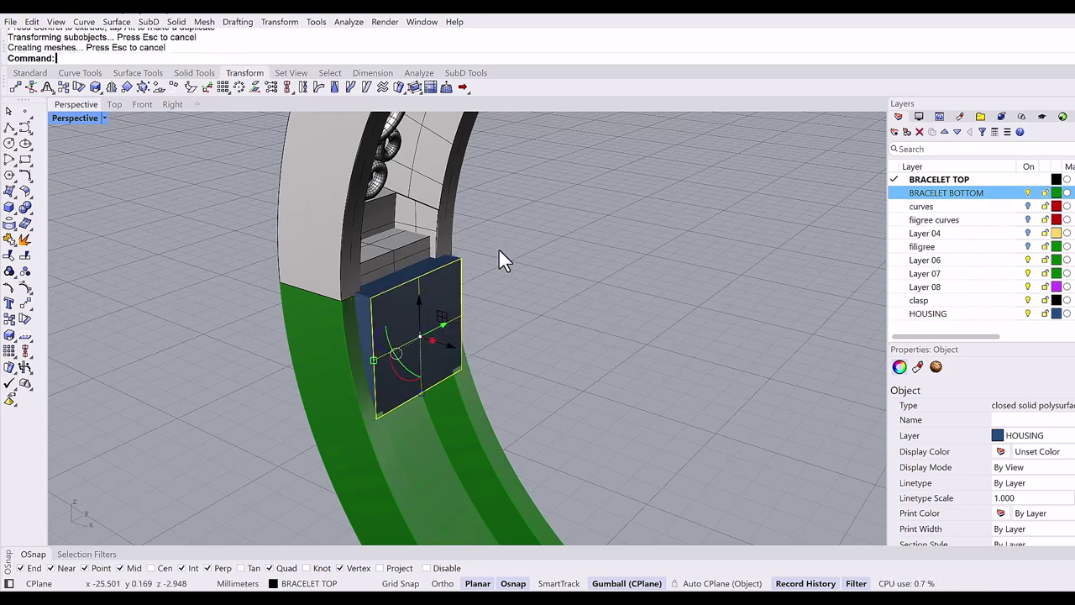
Step: Stretch the clasp block's inner face inward beyond the inside surface of the bracelet
key(Escape)
ctrl+shift+click(388, 259)
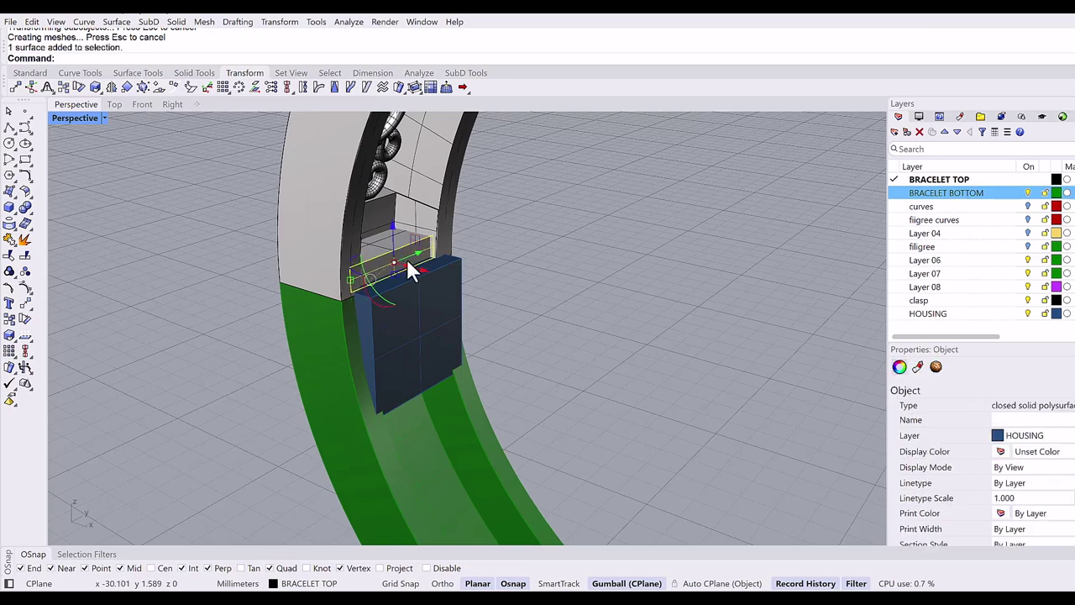
drag(418, 267, 454, 280)
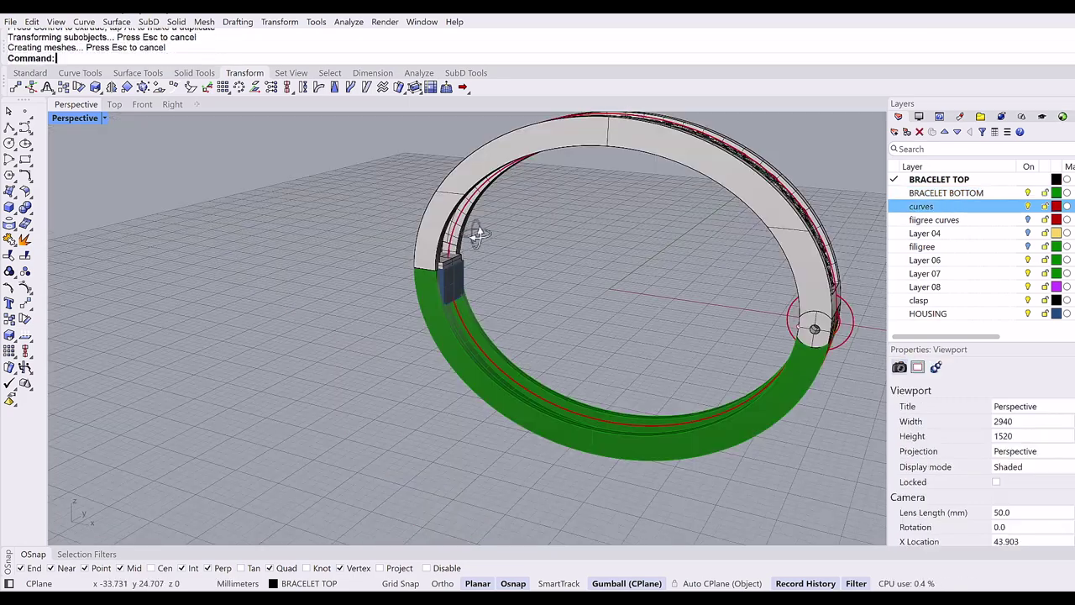
Step: Cut the protruding housing and clasp flush with the bracelet's inside by extruding the inner oval curve across them as a gumball cutter
right_drag(476, 235, 468, 243)
scroll(481, 242, up, 3)
scroll(482, 242, up, 3)
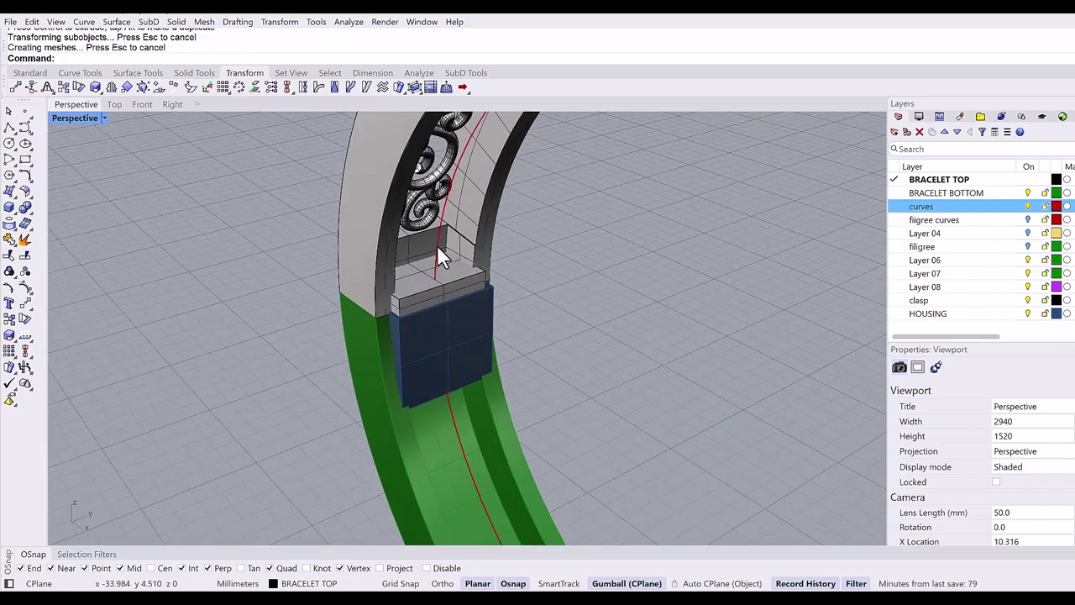
click(438, 249)
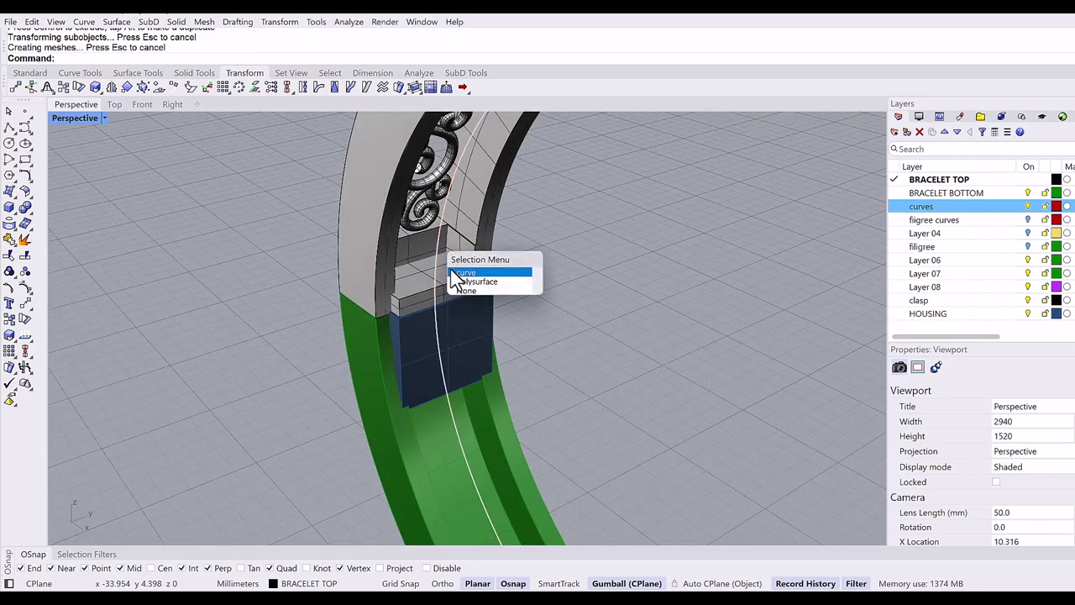
click(451, 272)
scroll(451, 271, down, 4)
drag(613, 357, 670, 329)
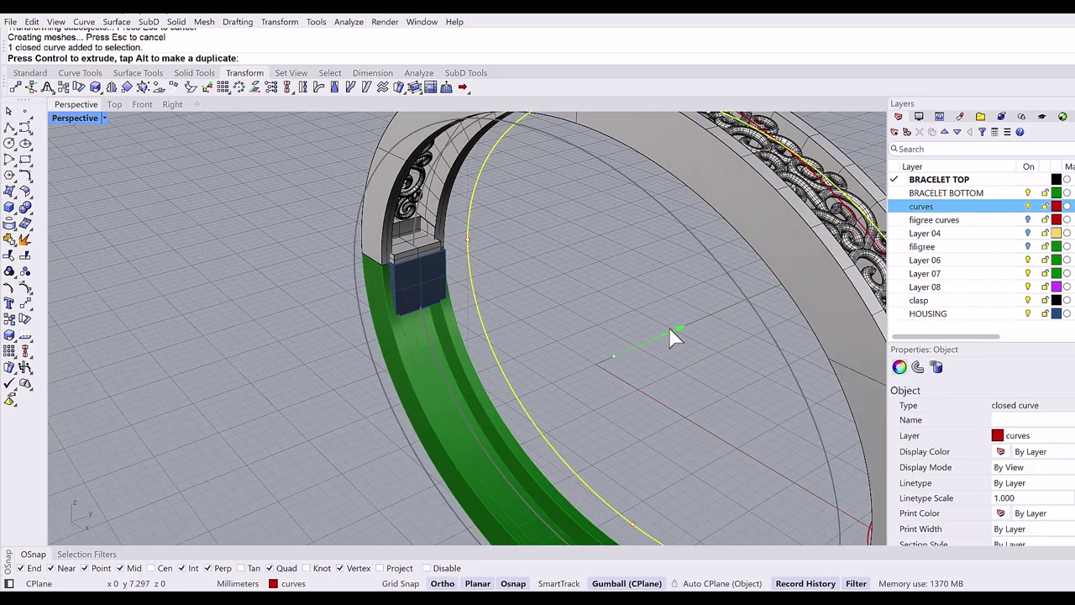
click(669, 329)
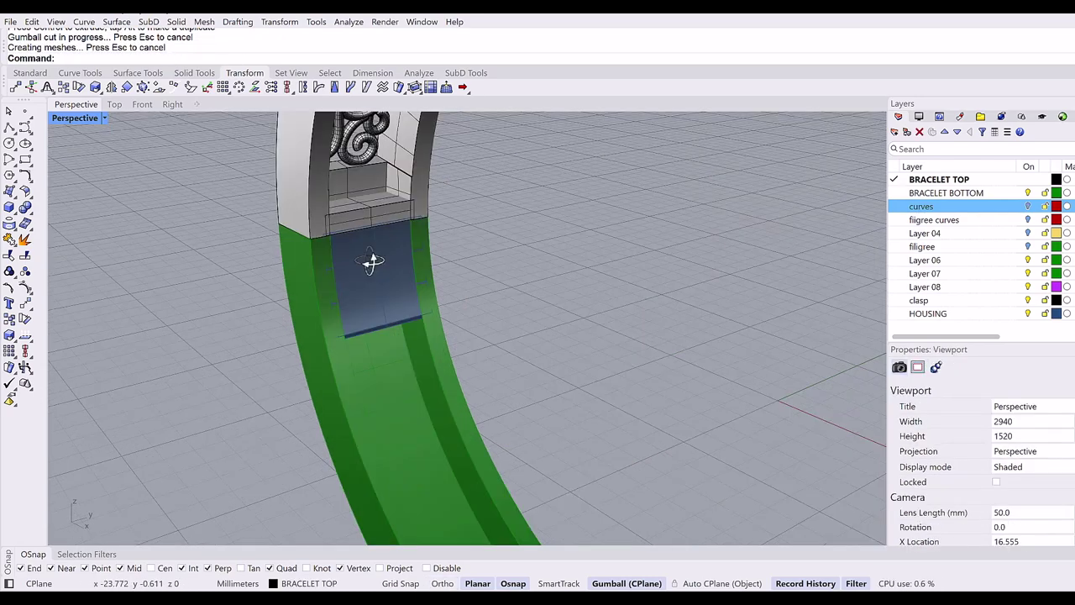
scroll(372, 264, down, 3)
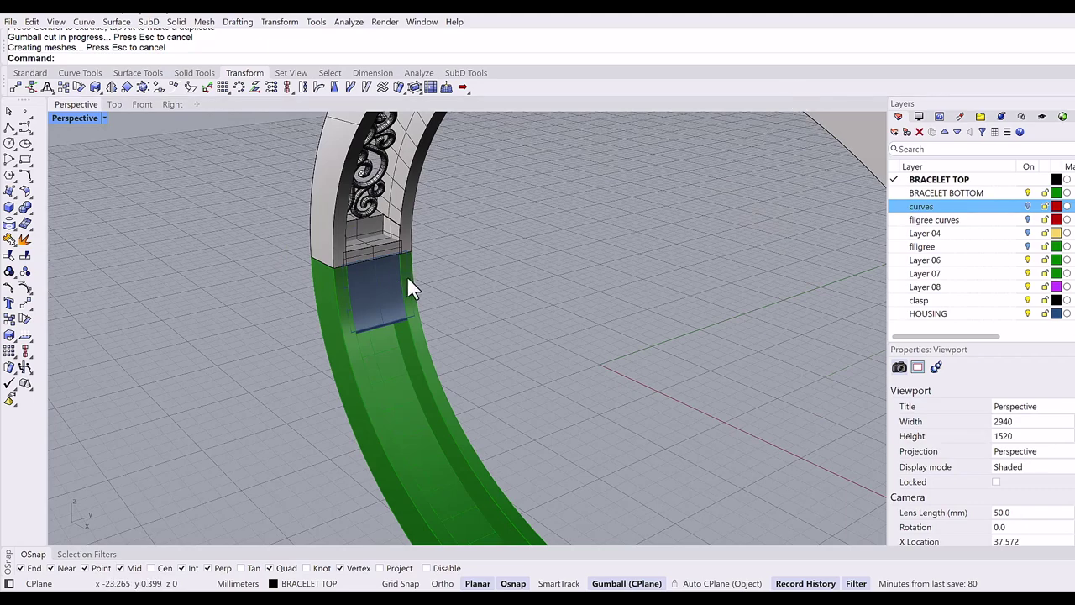
Step: Show the ridged clasp button in the Left view, make BRACELET BOTTOM the current layer, and turn off BRACELET TOP
right_drag(408, 283, 466, 276)
scroll(466, 274, up, 8)
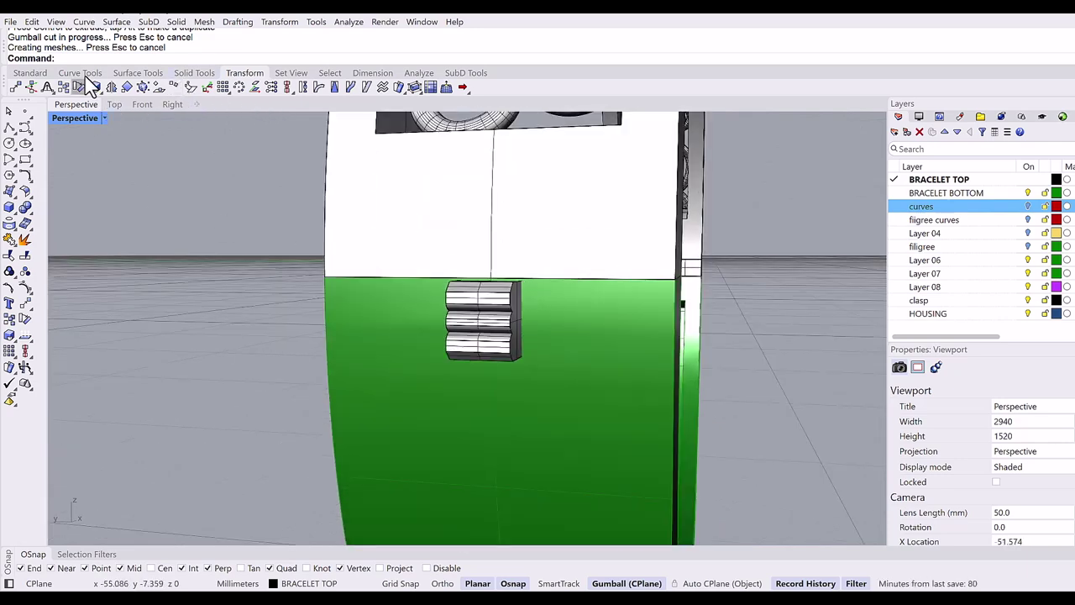
click(30, 73)
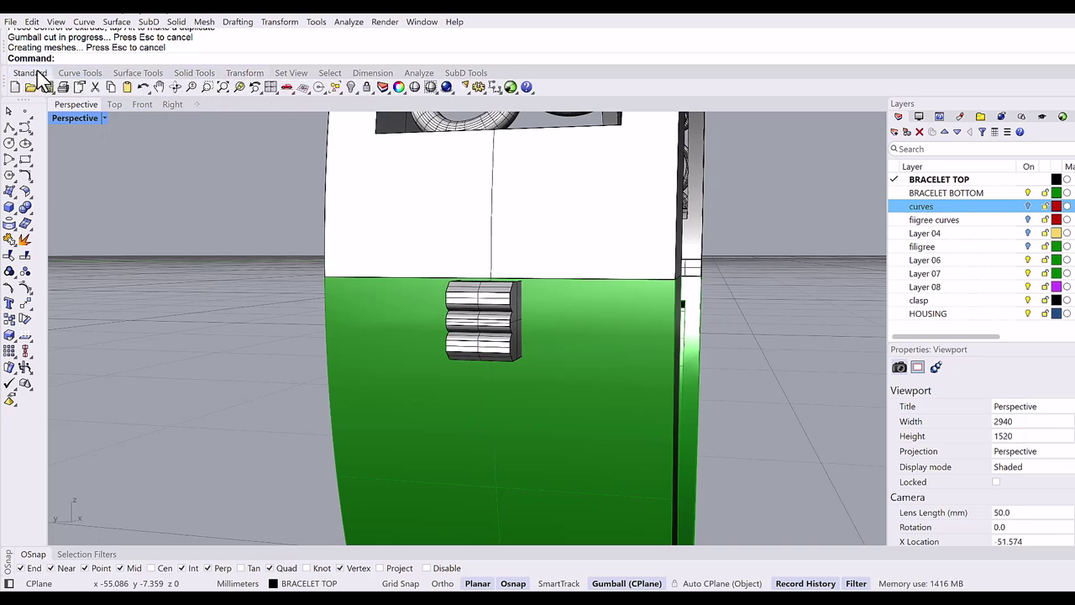
click(292, 91)
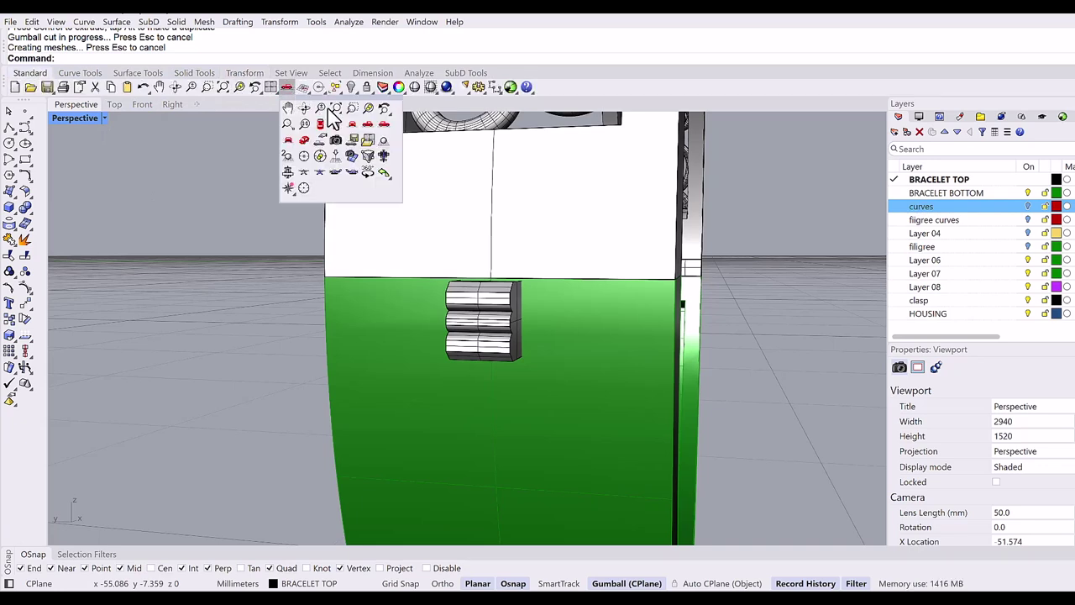
click(383, 125)
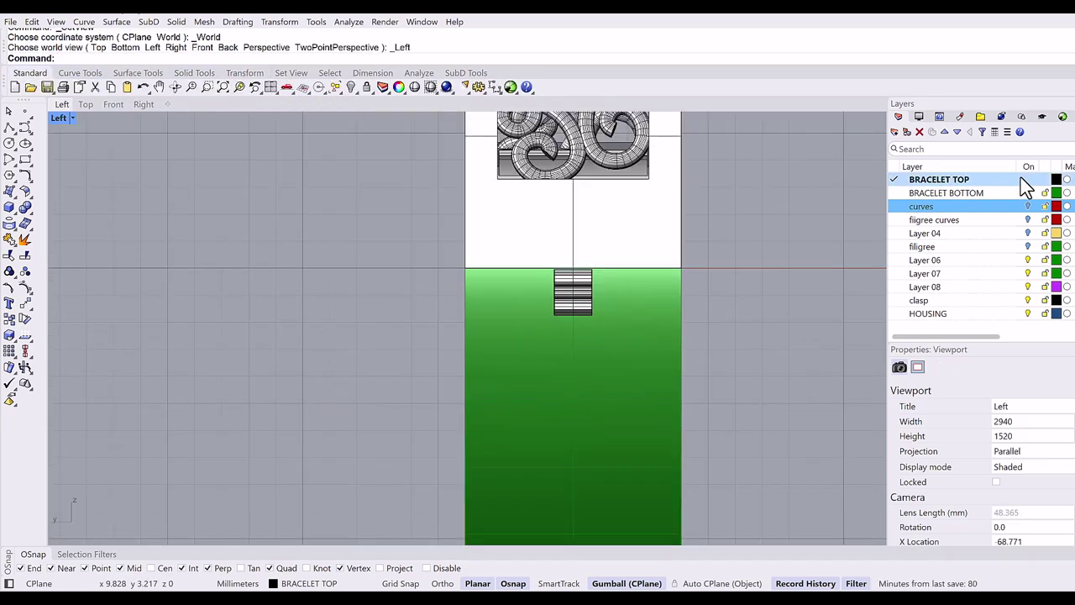
click(895, 192)
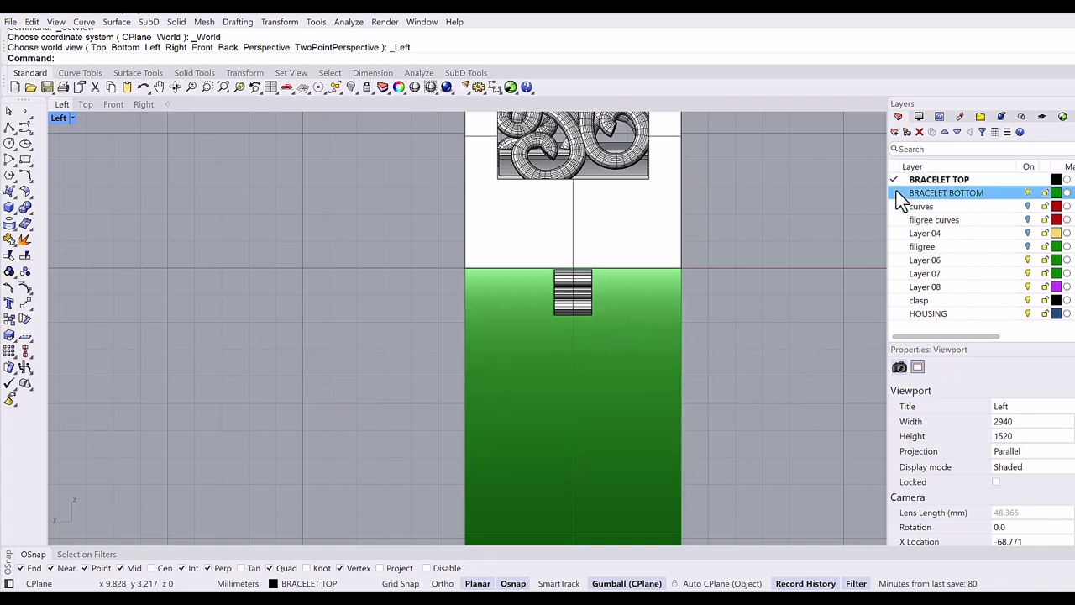
click(1028, 180)
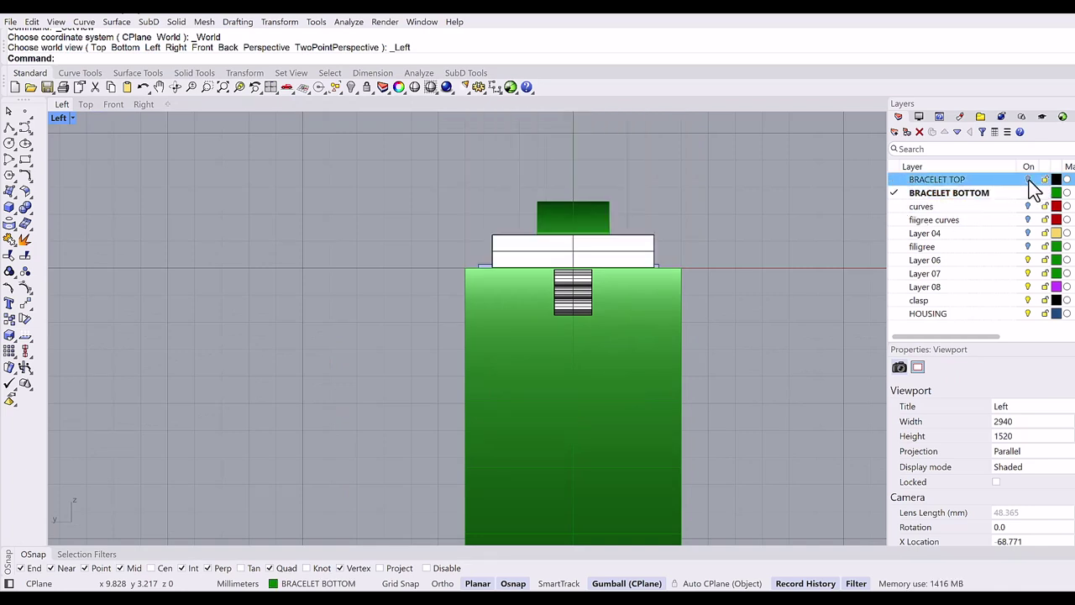
Step: Draw a rectangle matching the ridged clasp button's outline, from its upper-left corner to its lower-right corner
click(636, 243)
click(503, 191)
scroll(635, 272, up, 4)
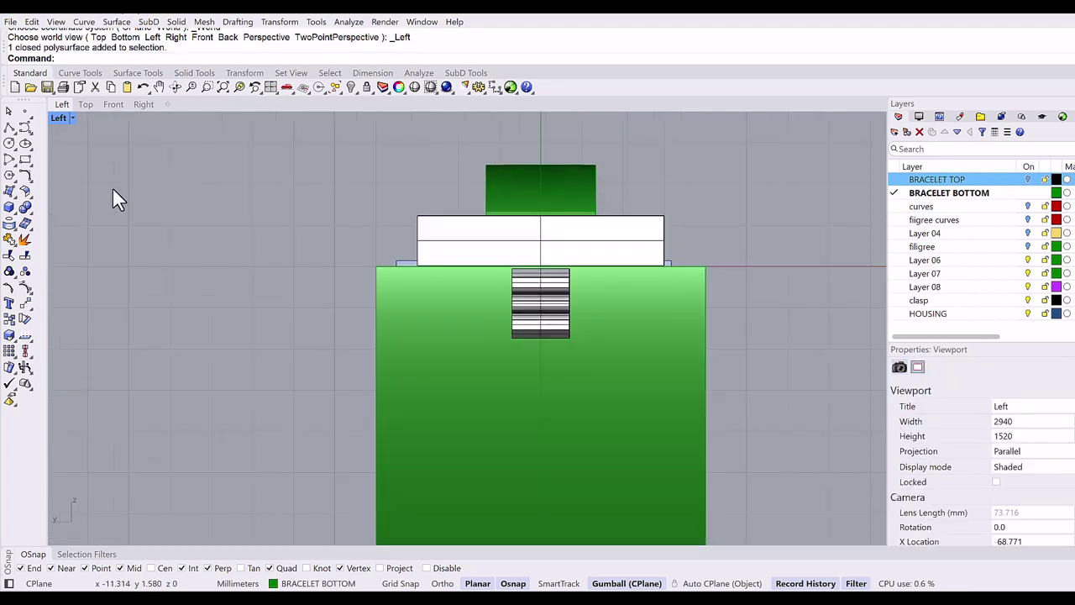
click(25, 159)
scroll(571, 352, up, 2)
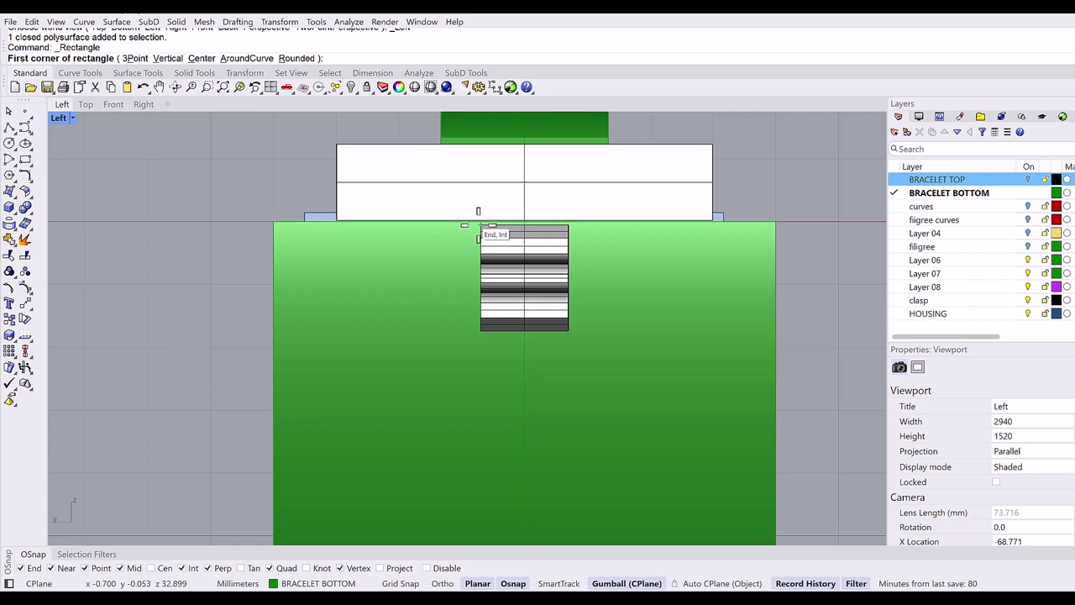
click(478, 238)
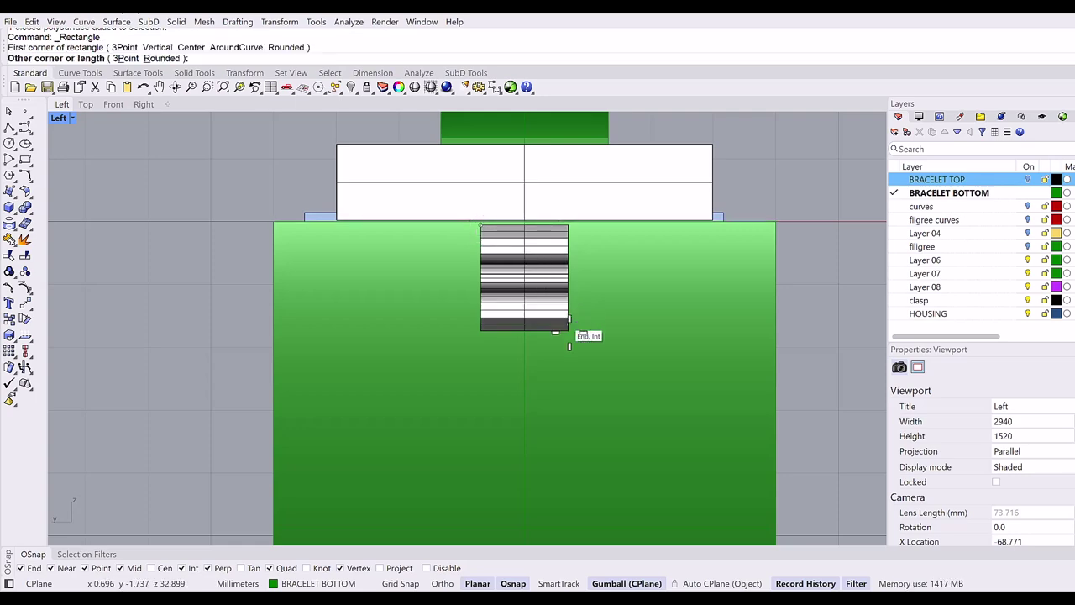
click(569, 331)
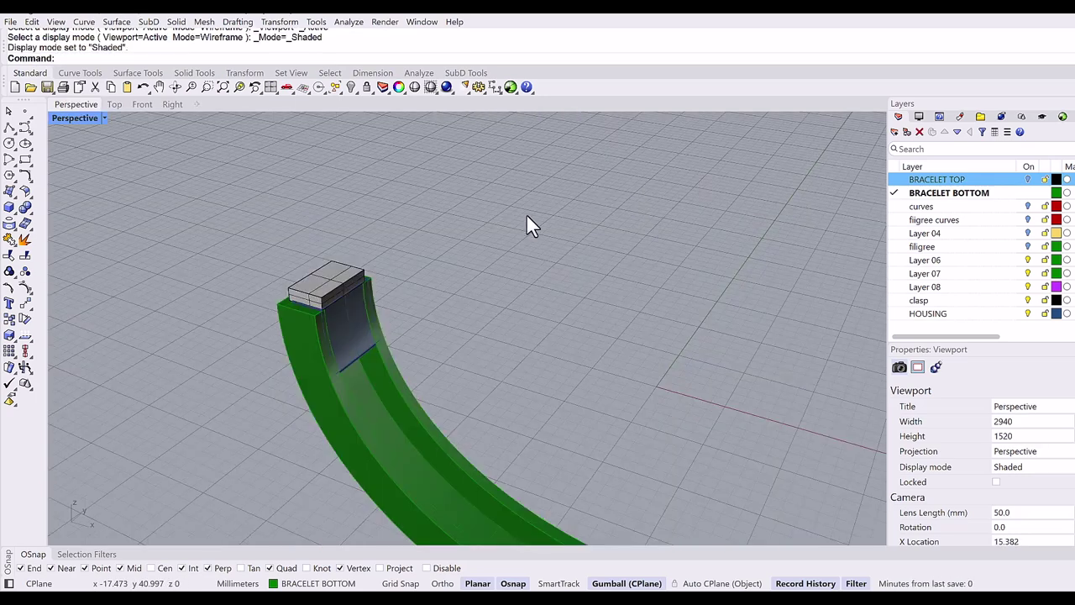
Step: Select the rectangle around the ridged clasp button and begin offsetting it
scroll(453, 269, down, 7)
right_drag(489, 285, 383, 366)
scroll(382, 370, up, 10)
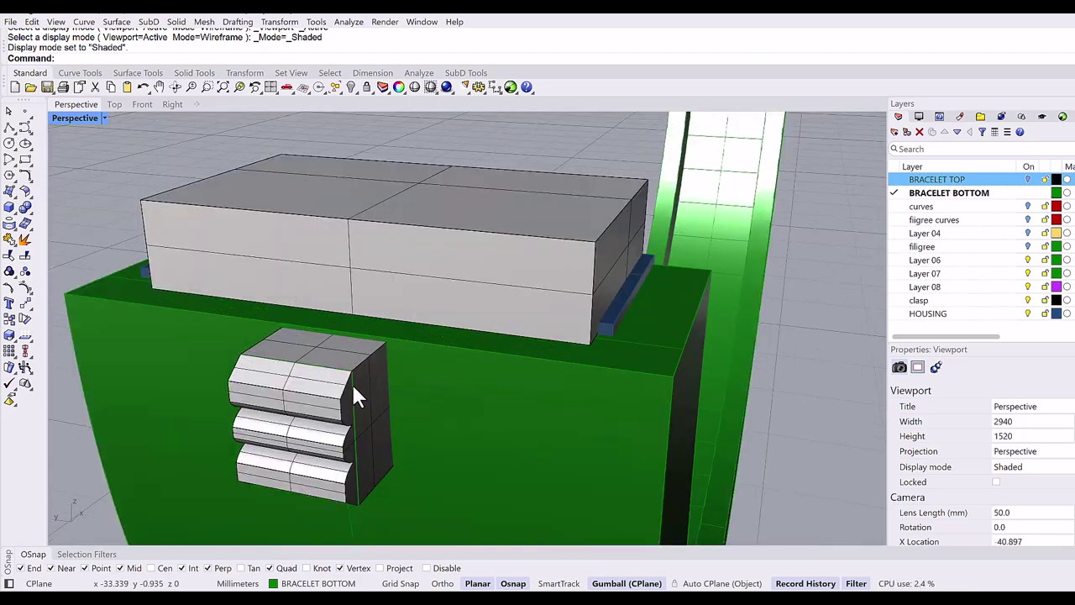
click(353, 389)
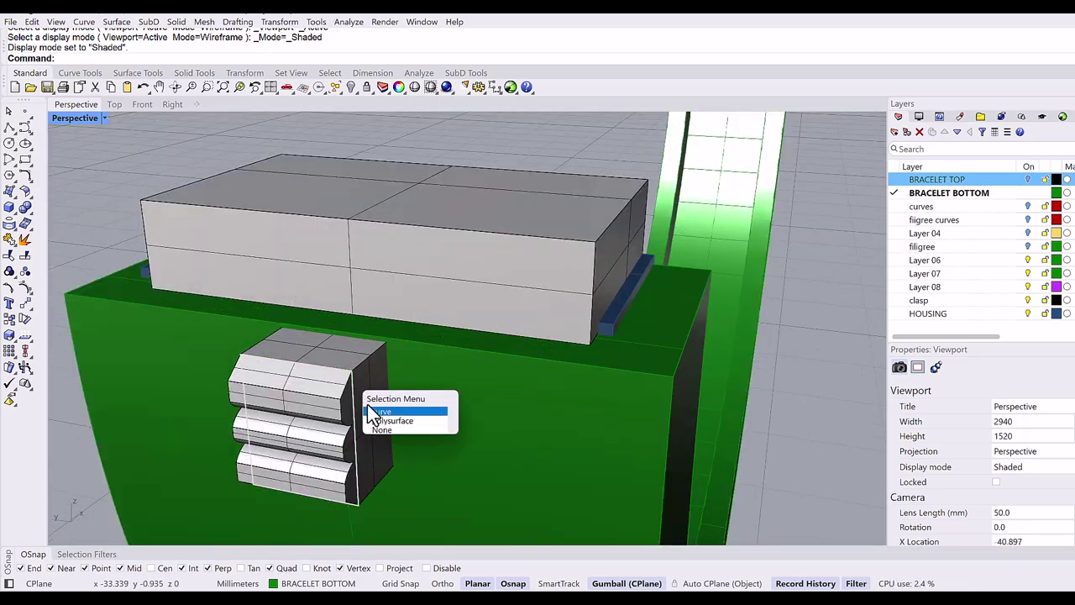
click(373, 411)
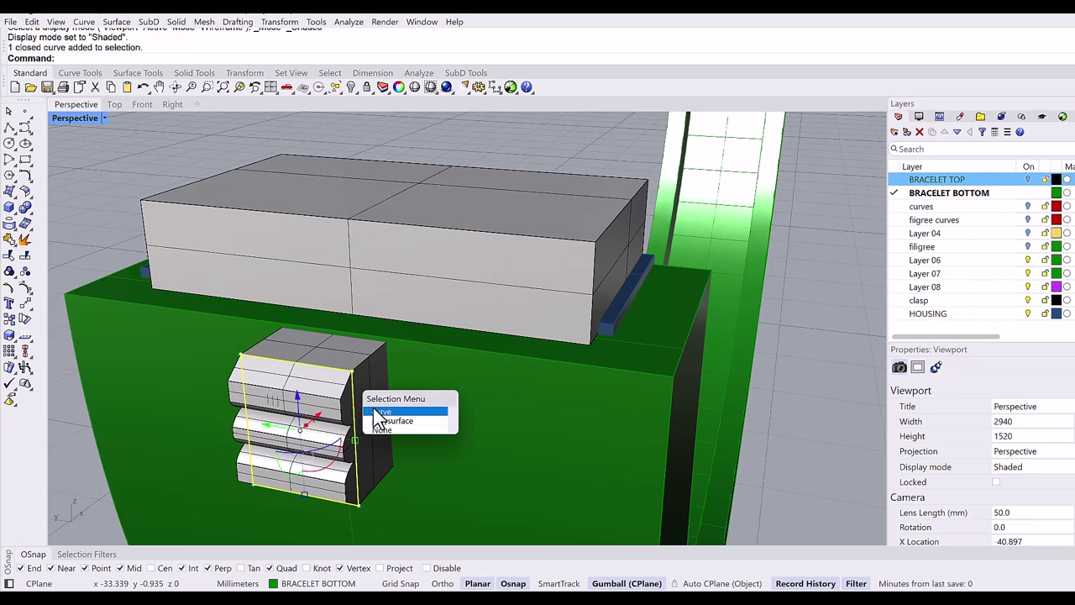
scroll(389, 386, down, 6)
right_drag(401, 383, 430, 370)
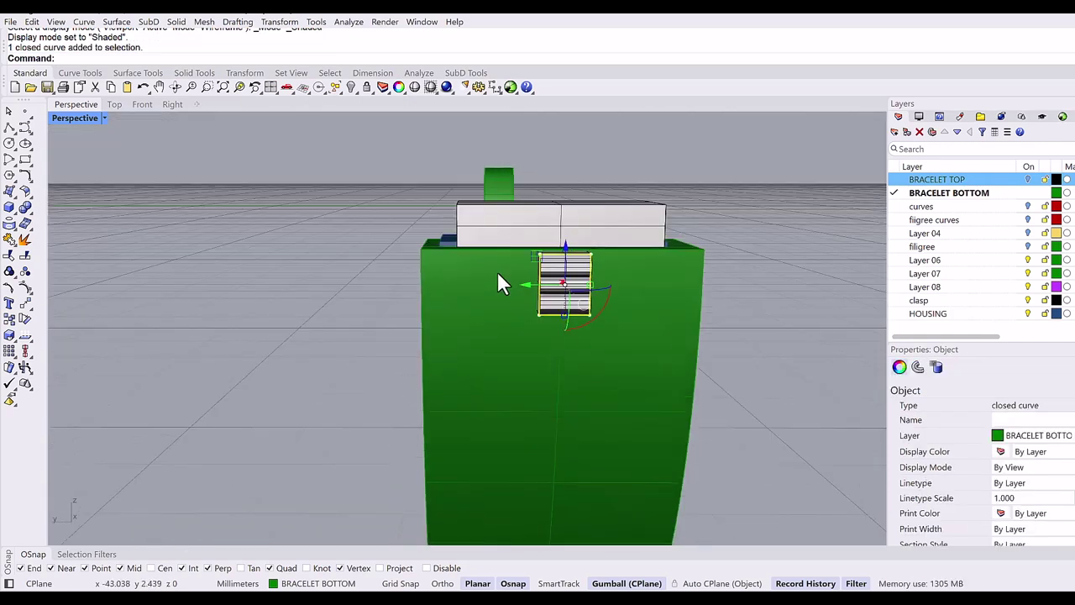
scroll(500, 267, up, 2)
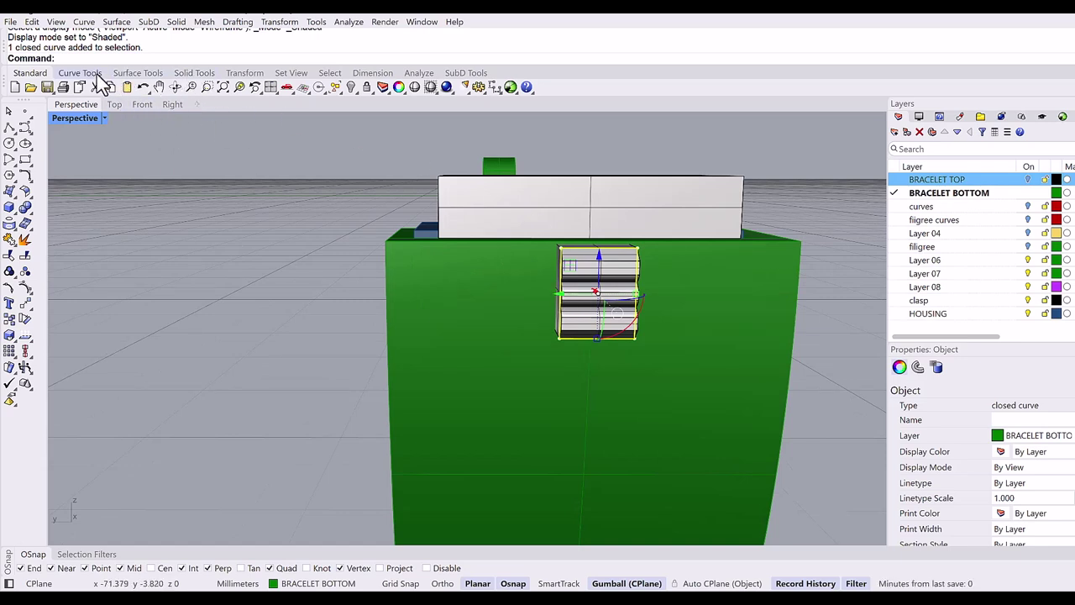
click(80, 73)
click(165, 86)
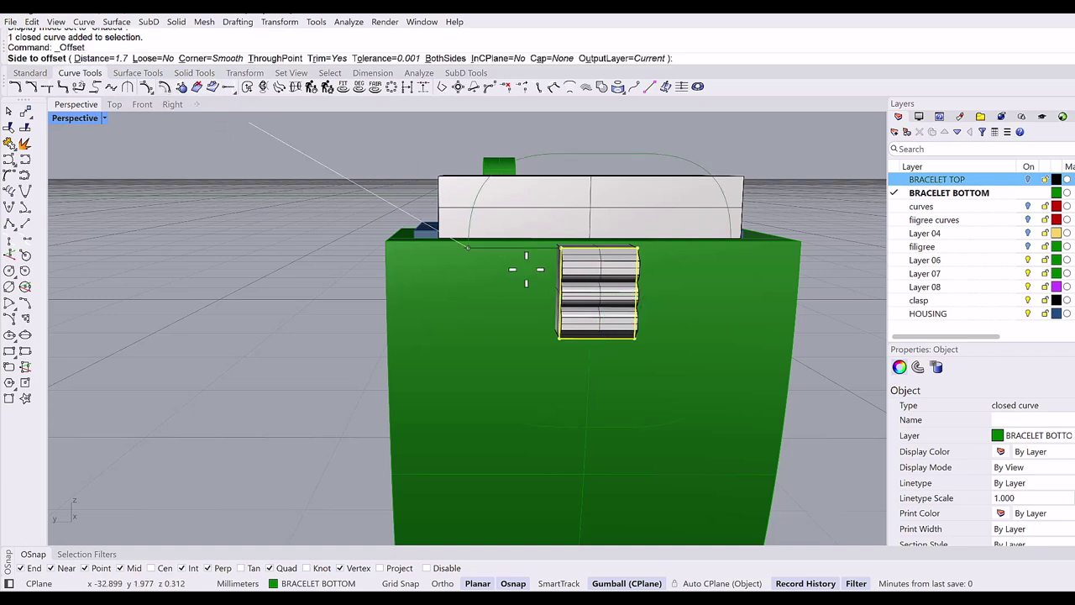
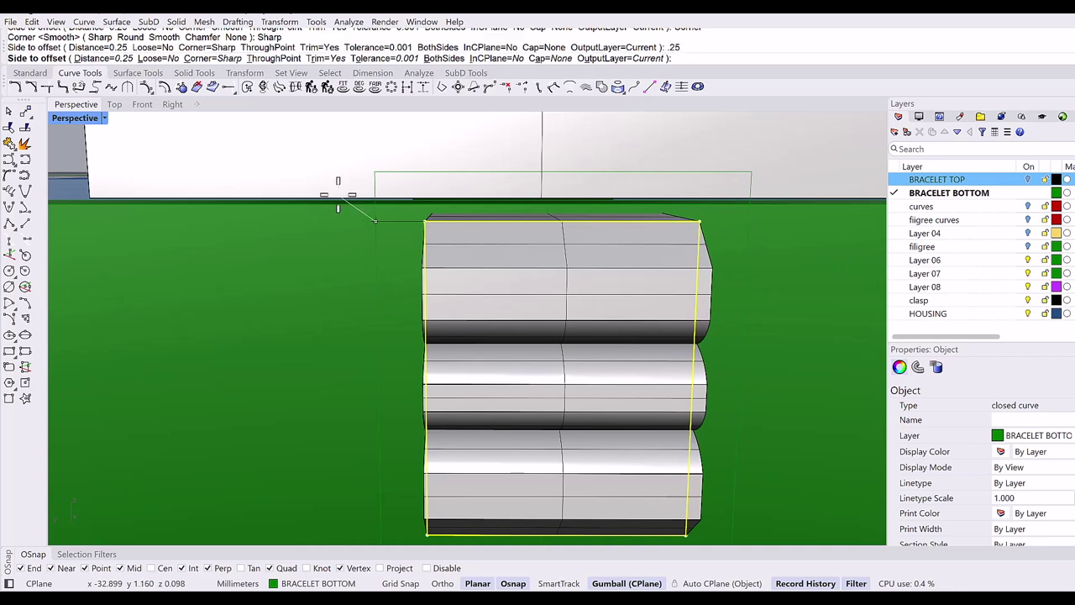
Step: Offset the rectangle around the ridged clasp button 0.25 mm outward with sharp corners
scroll(340, 208, down, 5)
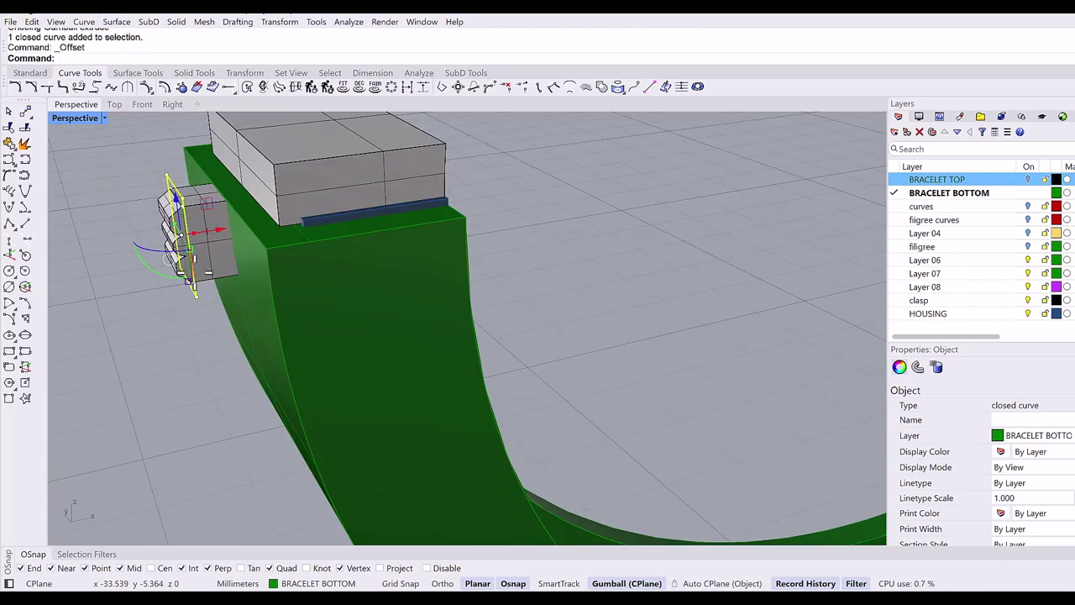
key(Return)
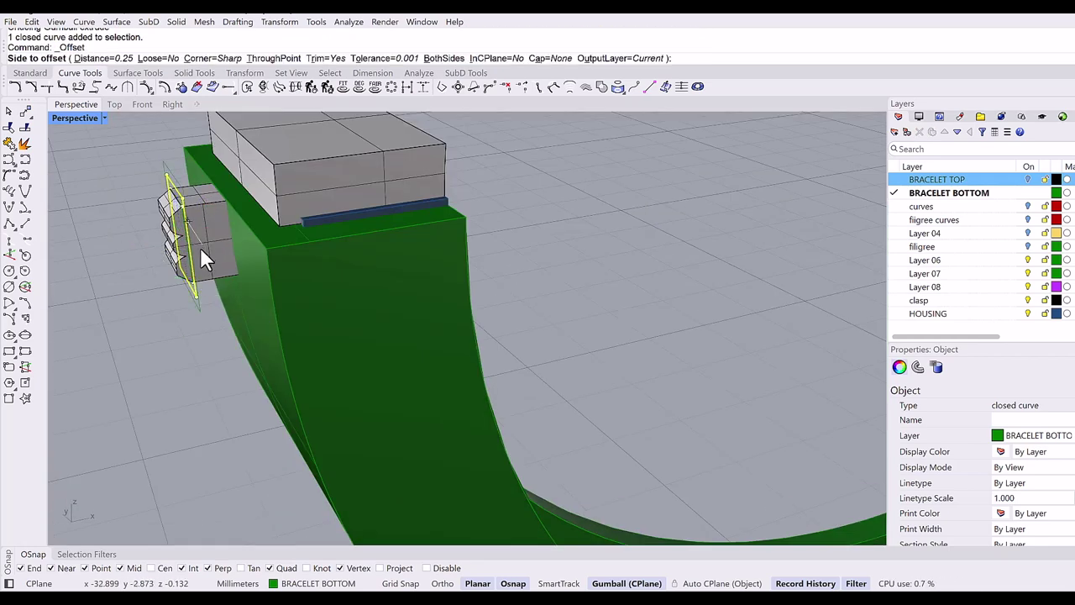
click(192, 283)
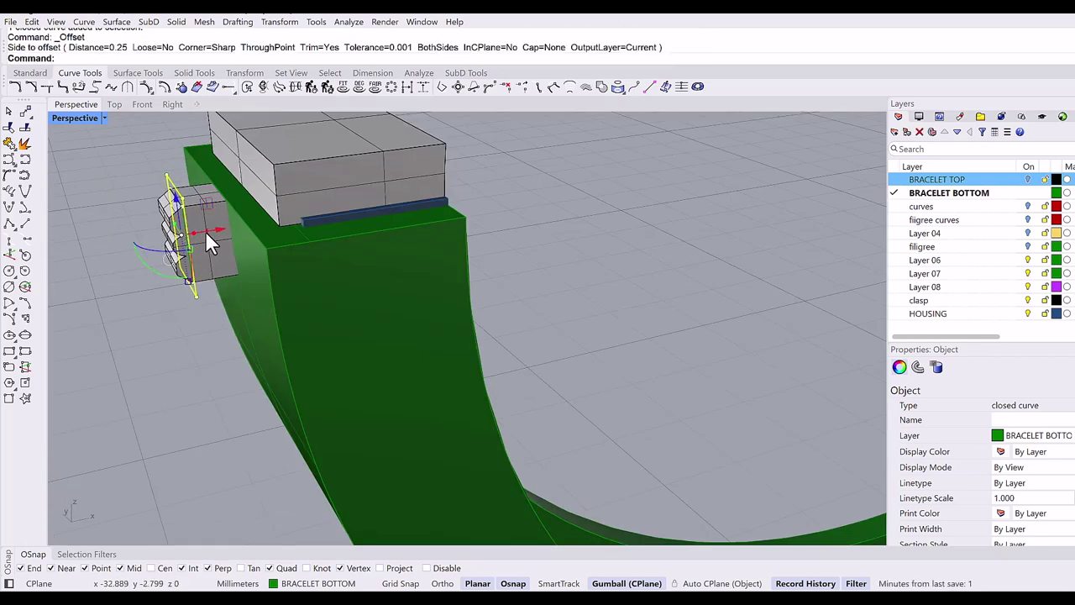
Step: Extrude the offset rectangle with the gumball into a solid block passing through the bracelet bottom's outer wall at the clasp button
drag(221, 229, 310, 219)
right_drag(266, 229, 461, 225)
click(461, 225)
mouse_move(341, 240)
right_down()
mouse_move(364, 238)
mouse_move(351, 232)
right_up()
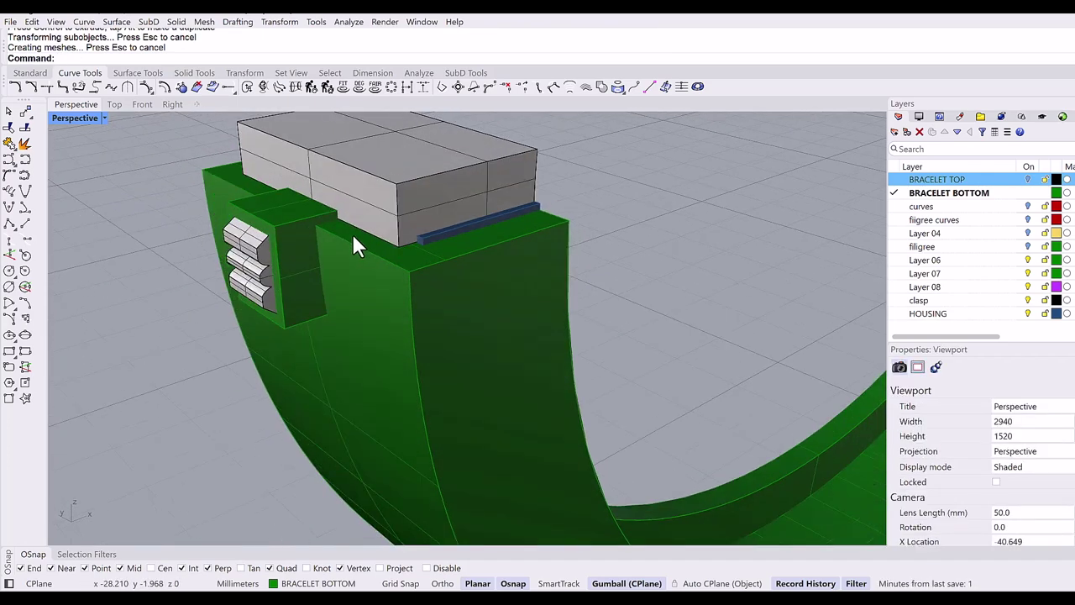
Step: Subtract the block from the bracelet bottom with Boolean Difference to cut the button opening, and delete the block
click(178, 74)
click(34, 87)
click(336, 280)
key(Return)
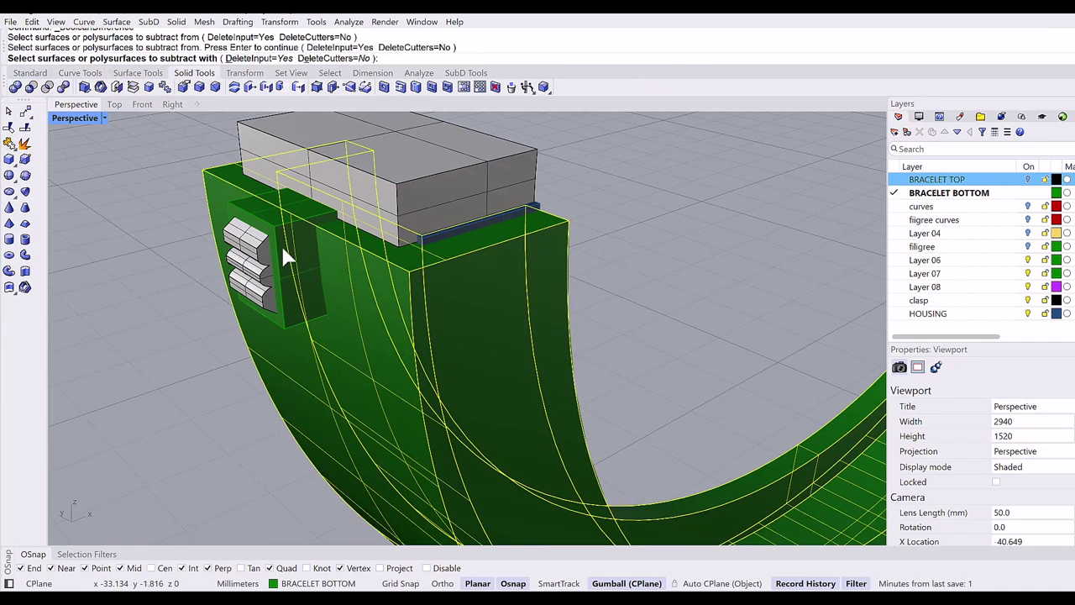
click(288, 249)
key(Return)
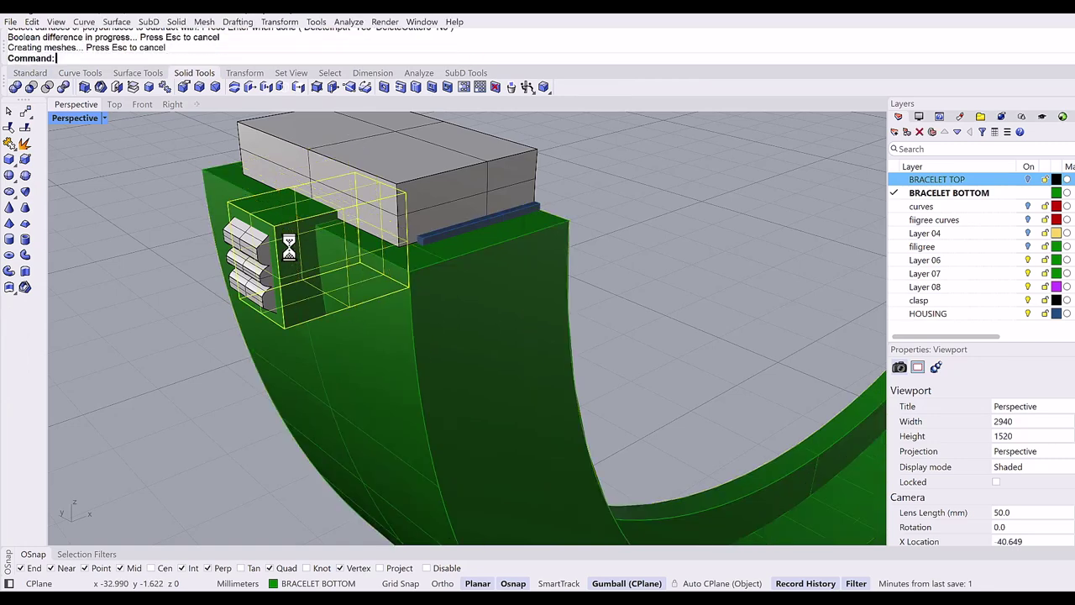
key(Delete)
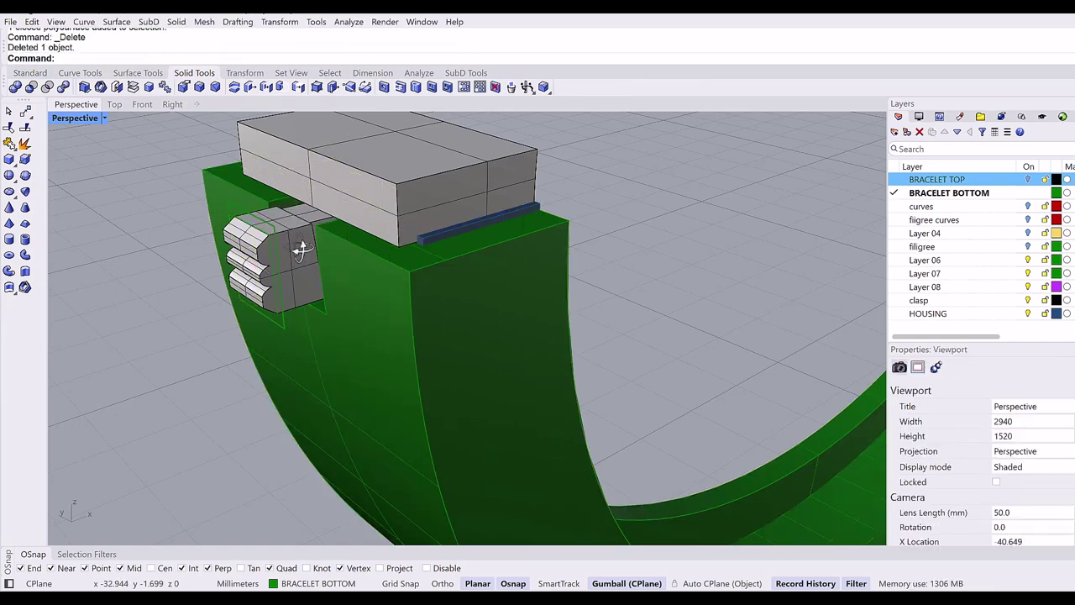
Step: Join the clasp housing to the bracelet bottom with Boolean Union
scroll(300, 243, up, 2)
right_drag(298, 247, 389, 264)
scroll(323, 265, down, 5)
right_drag(299, 293, 271, 281)
click(15, 86)
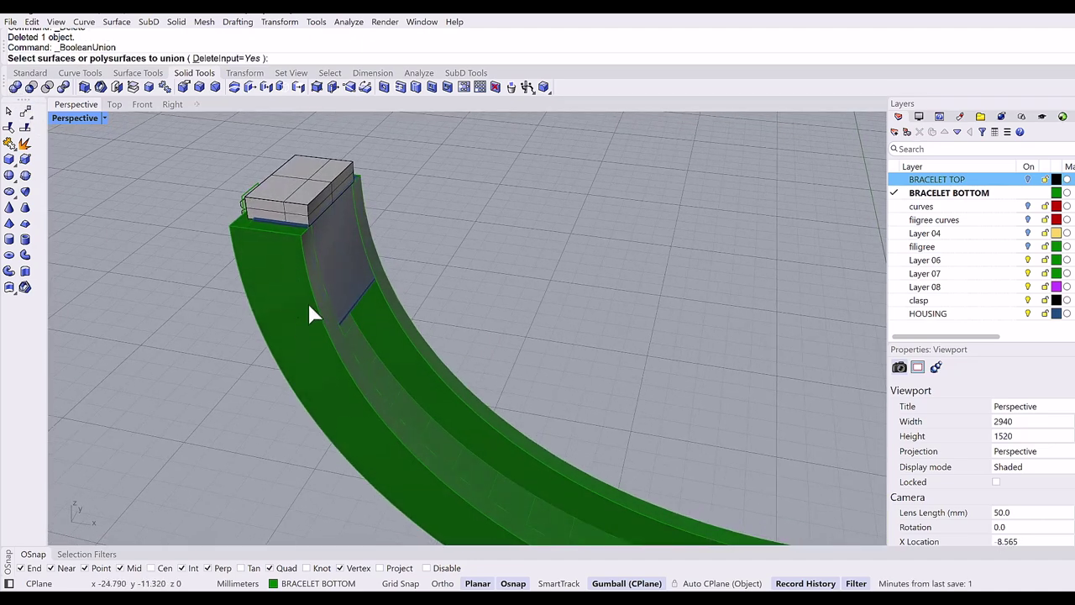
click(320, 283)
click(340, 262)
key(Return)
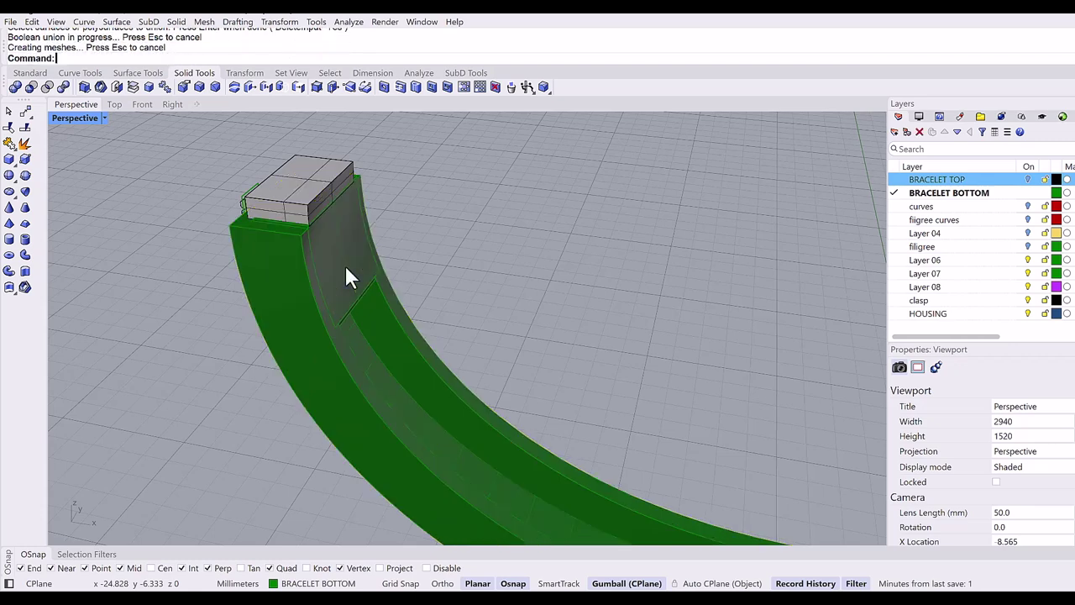
Step: Turn on the BRACELET TOP layer and join the clasp to the bracelet top with Boolean Union
click(1027, 179)
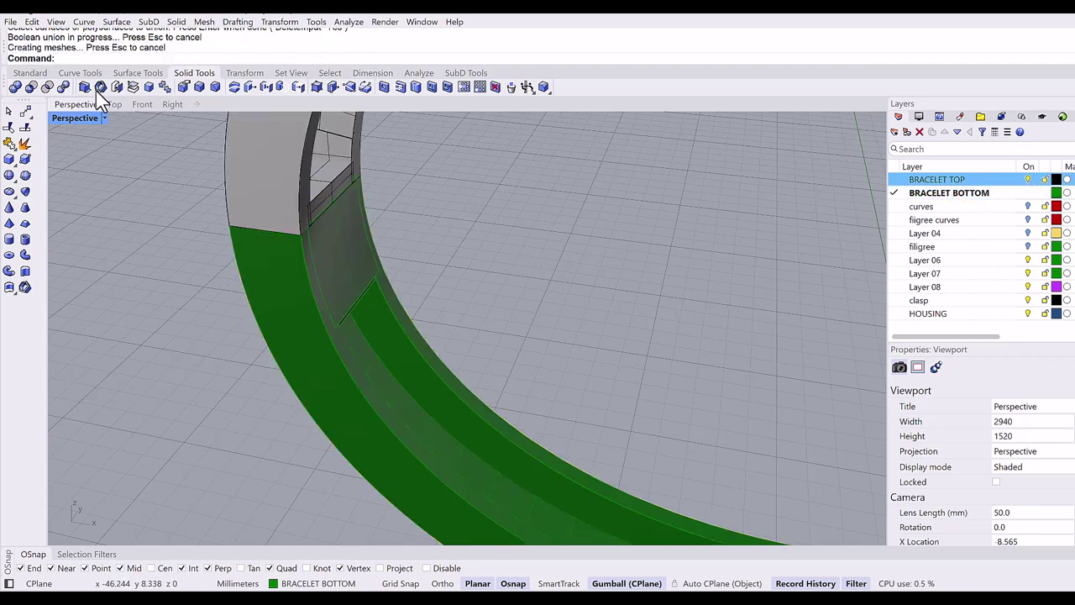
click(16, 87)
scroll(402, 346, down, 5)
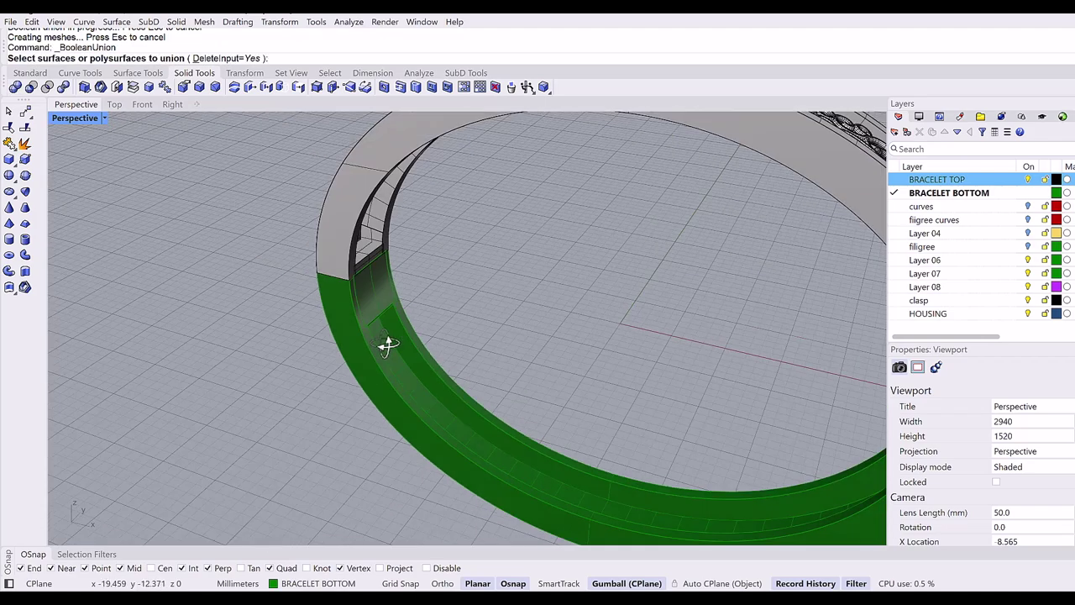
right_drag(388, 346, 367, 286)
scroll(373, 248, up, 5)
right_drag(375, 241, 346, 223)
click(348, 223)
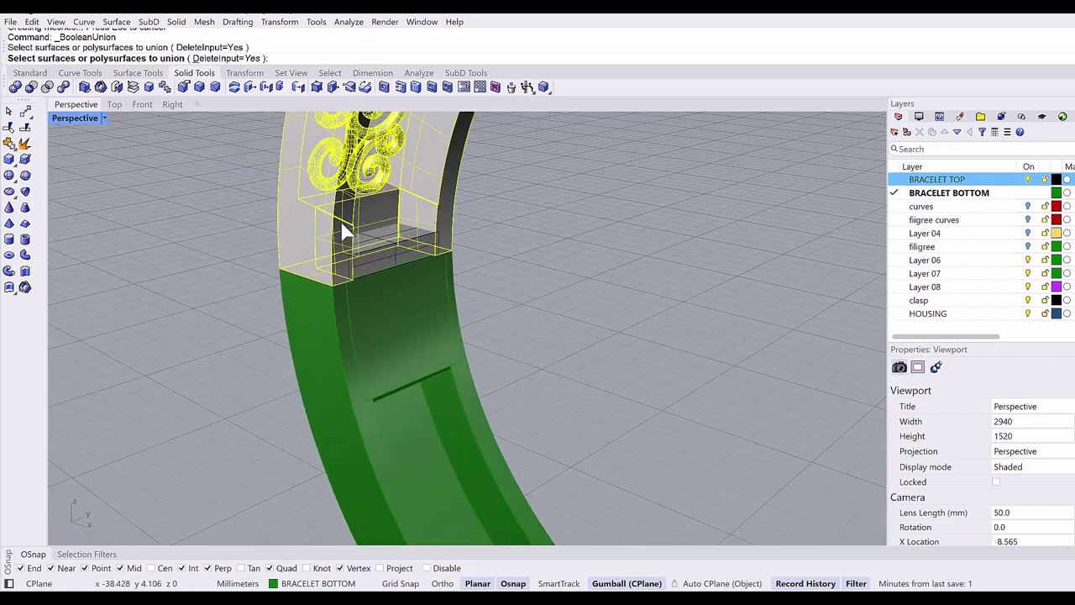
click(383, 247)
key(Return)
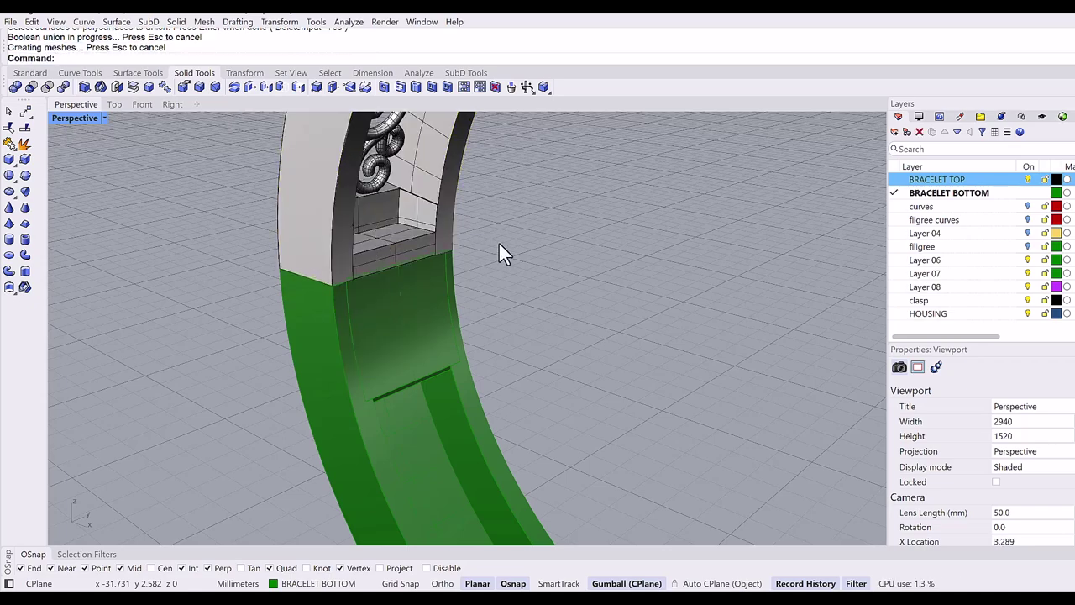
Step: Rotate the bracelet top with its clasp open about the hinge in the Front view, and inspect the opened clasp in Perspective
scroll(390, 255, down, 8)
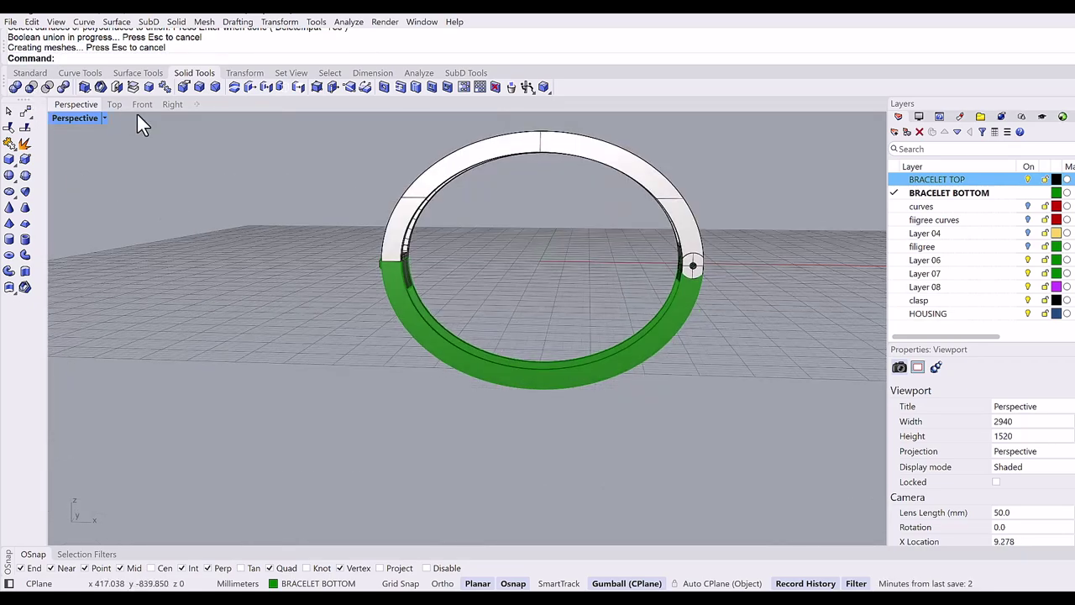
click(510, 251)
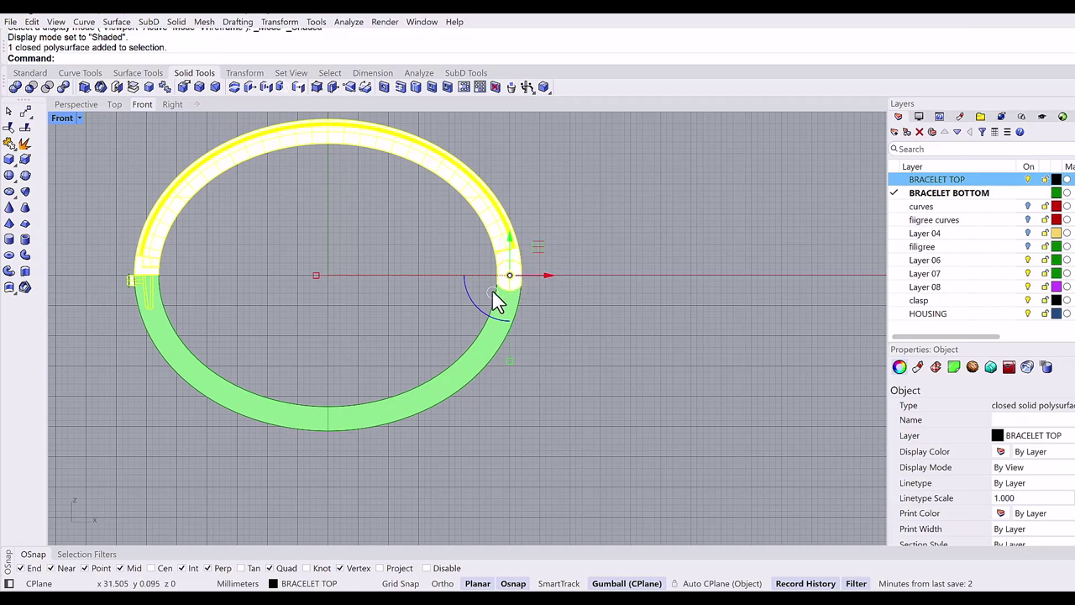
drag(468, 300, 119, 222)
click(76, 105)
mouse_move(578, 238)
right_down()
mouse_move(607, 257)
mouse_move(596, 293)
mouse_move(624, 288)
mouse_move(632, 301)
right_up()
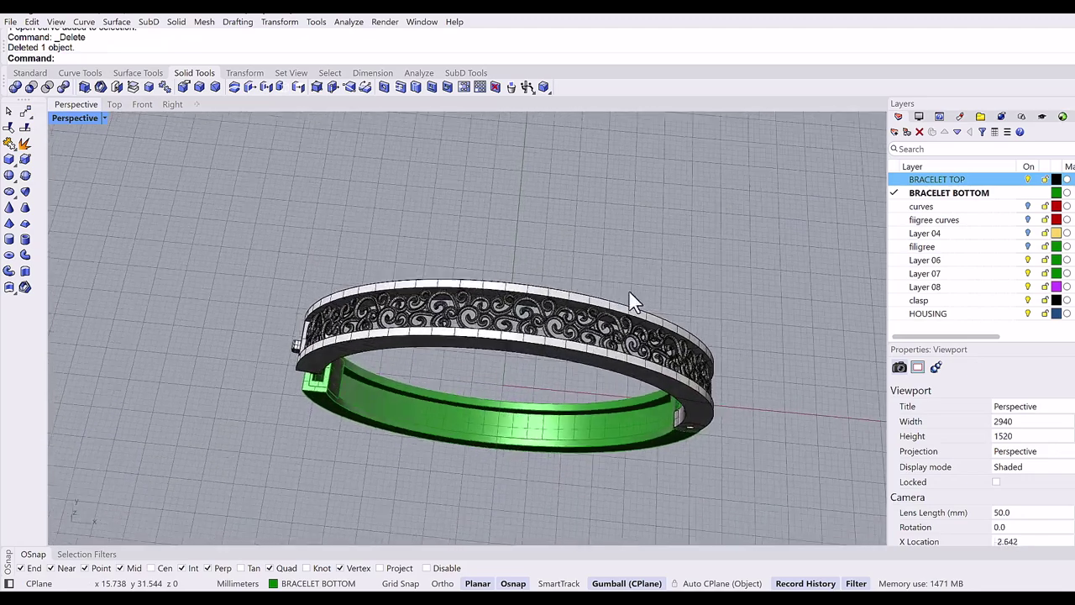
right_drag(511, 307, 361, 249)
scroll(357, 248, up, 5)
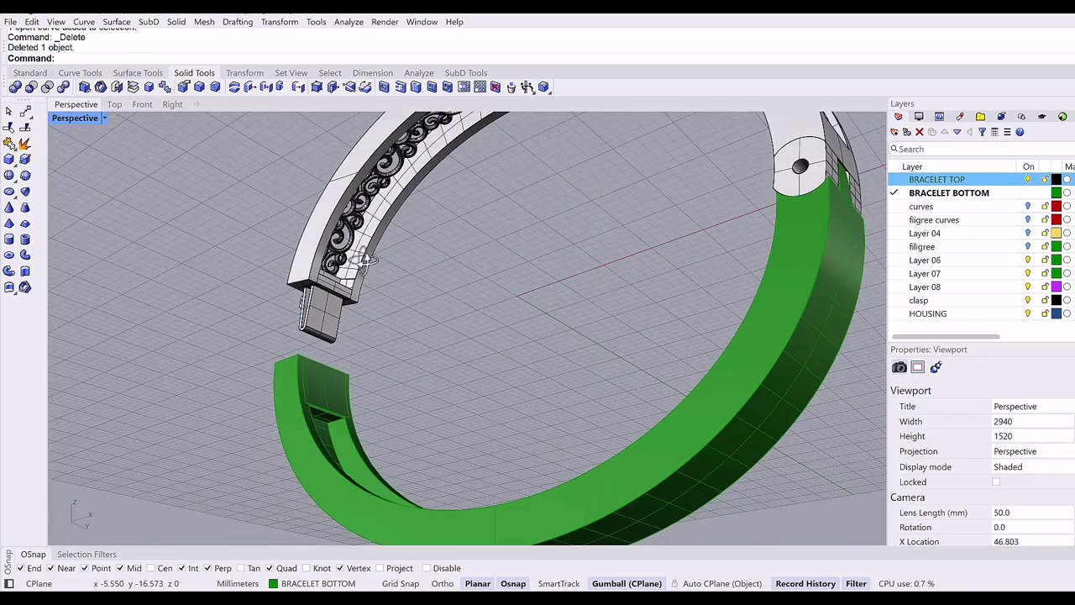
scroll(342, 261, down, 6)
right_drag(344, 276, 429, 263)
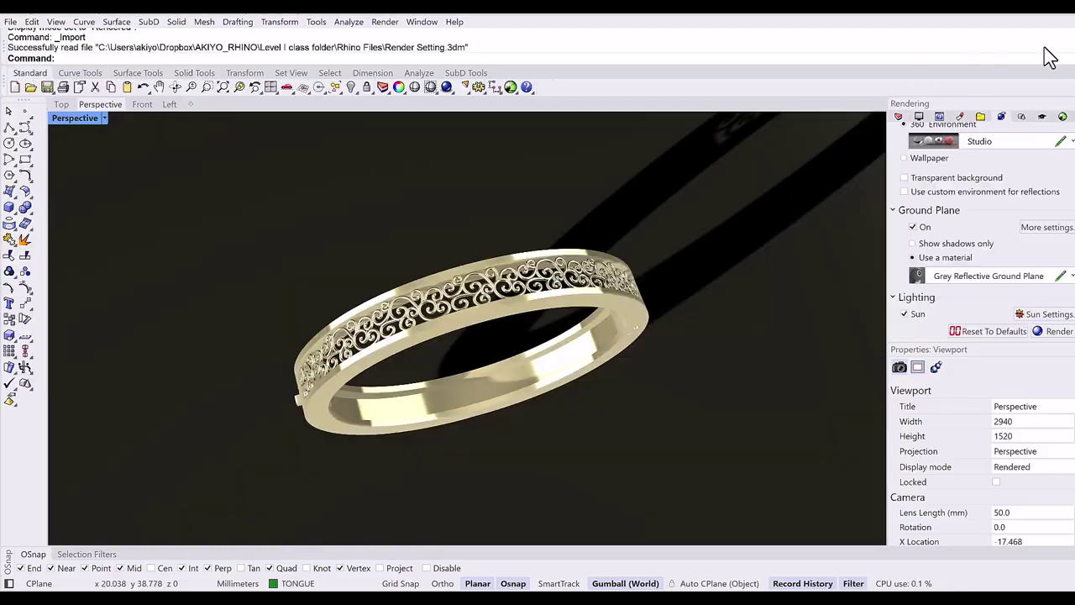